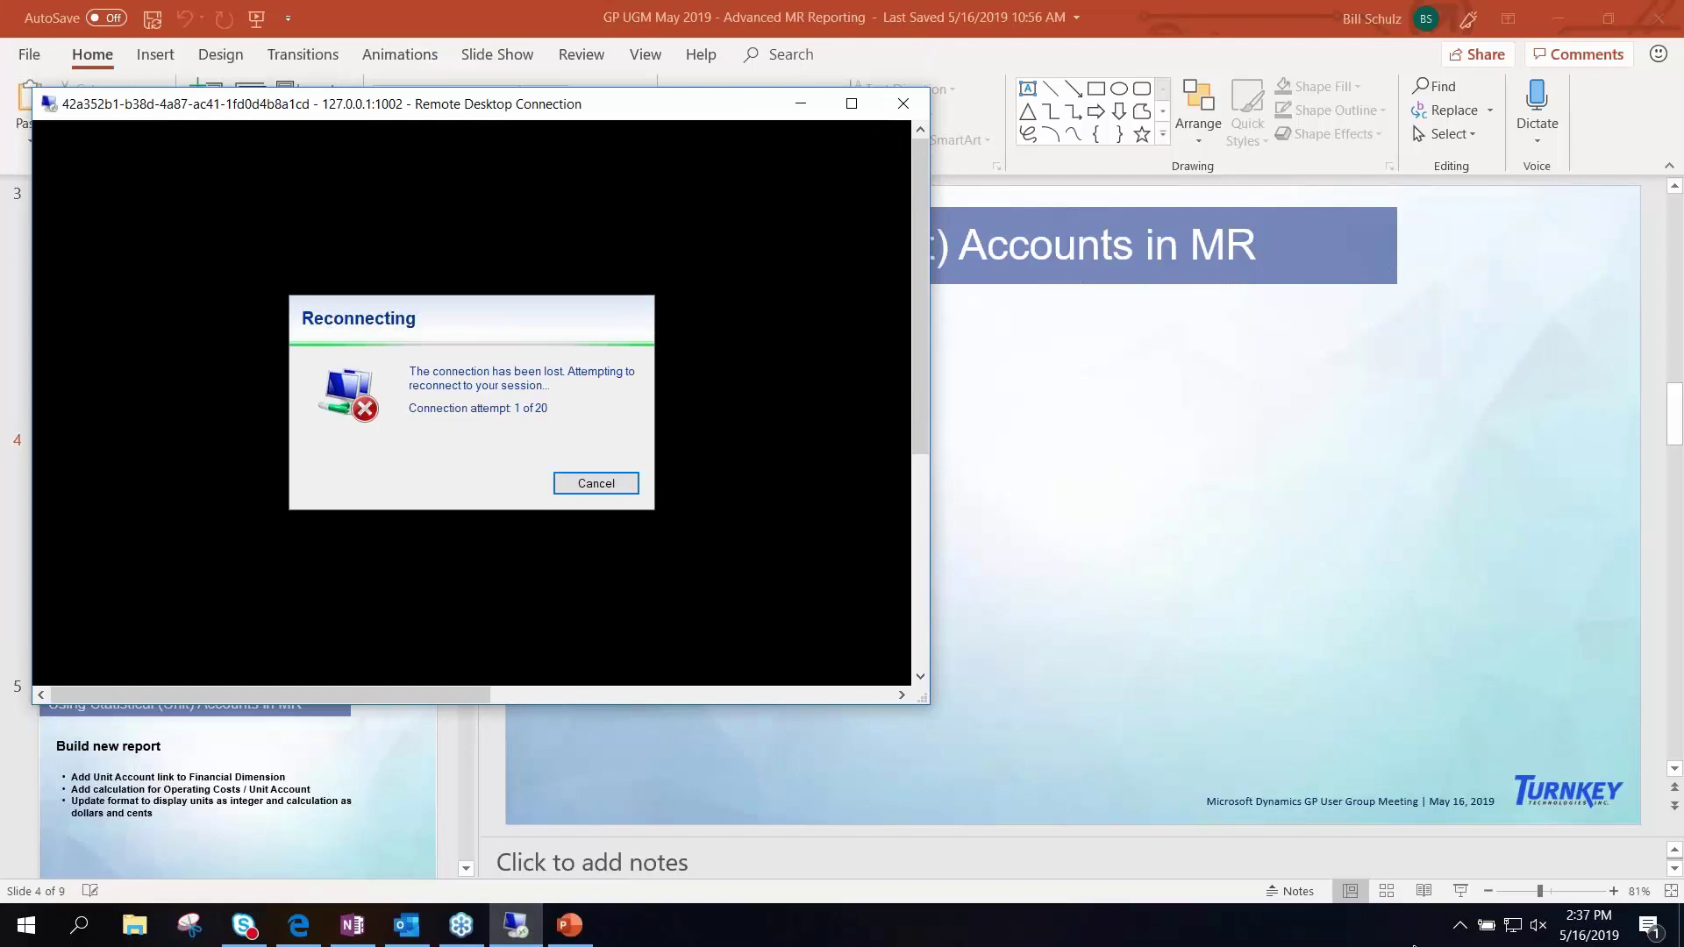
# Cancel the reconnection attempt of the lost Remote Desktop session
pyautogui.click(1522, 928)
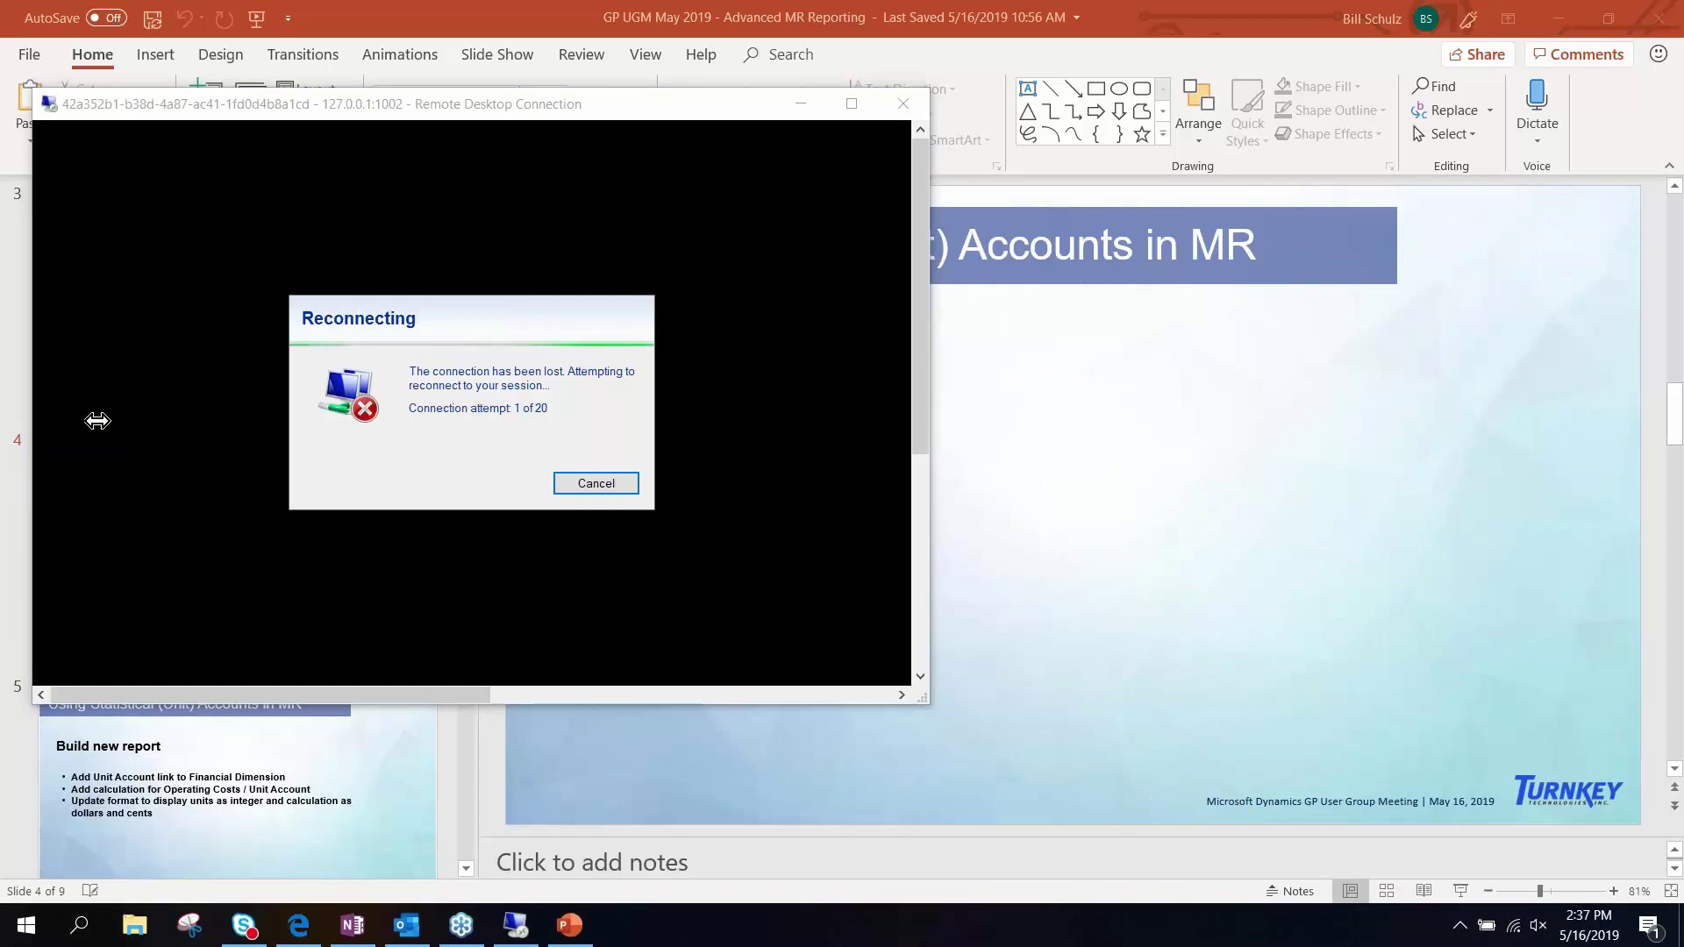
pyautogui.doubleClick(354, 113)
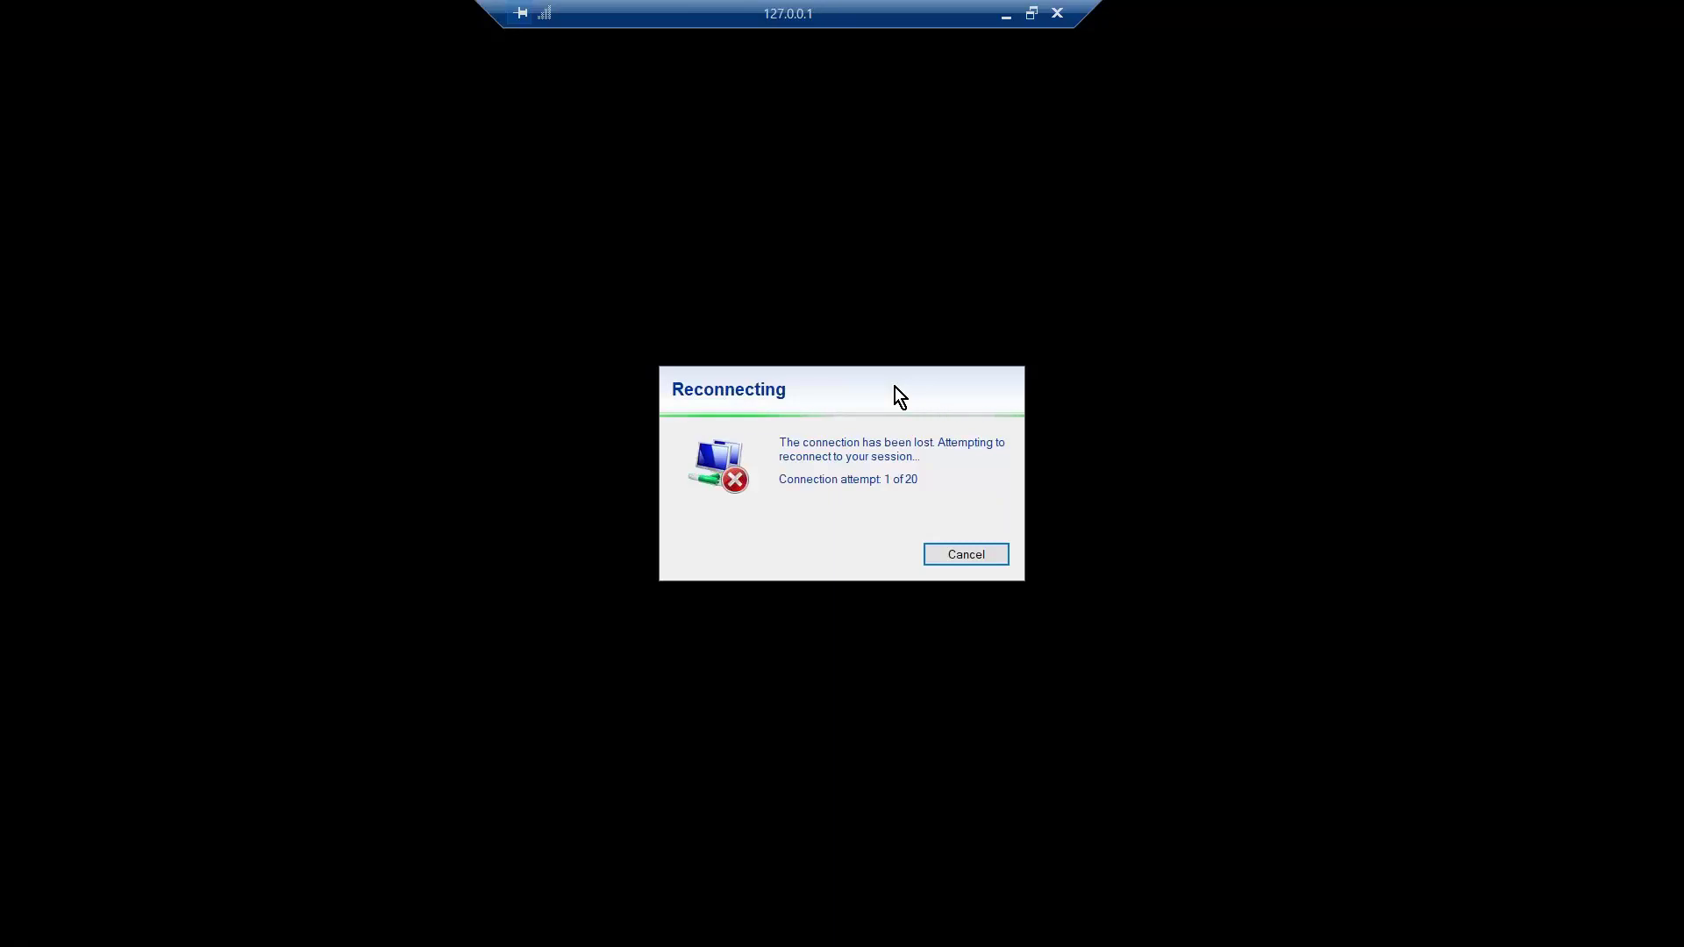
pyautogui.click(1016, 11)
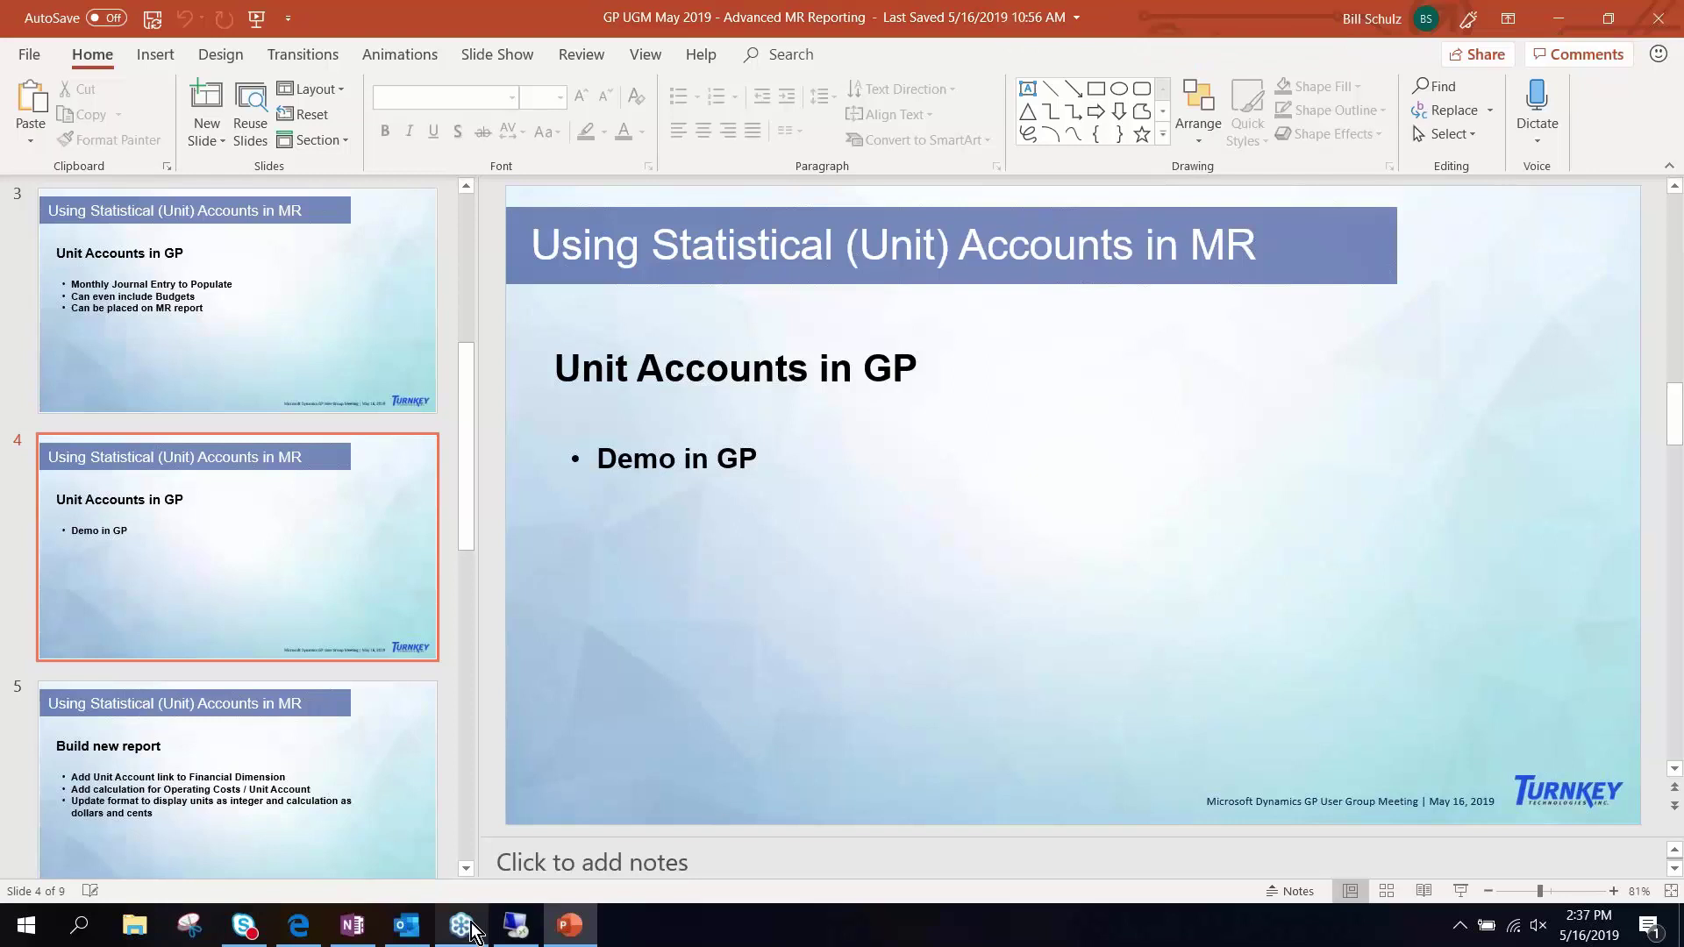
pyautogui.click(515, 923)
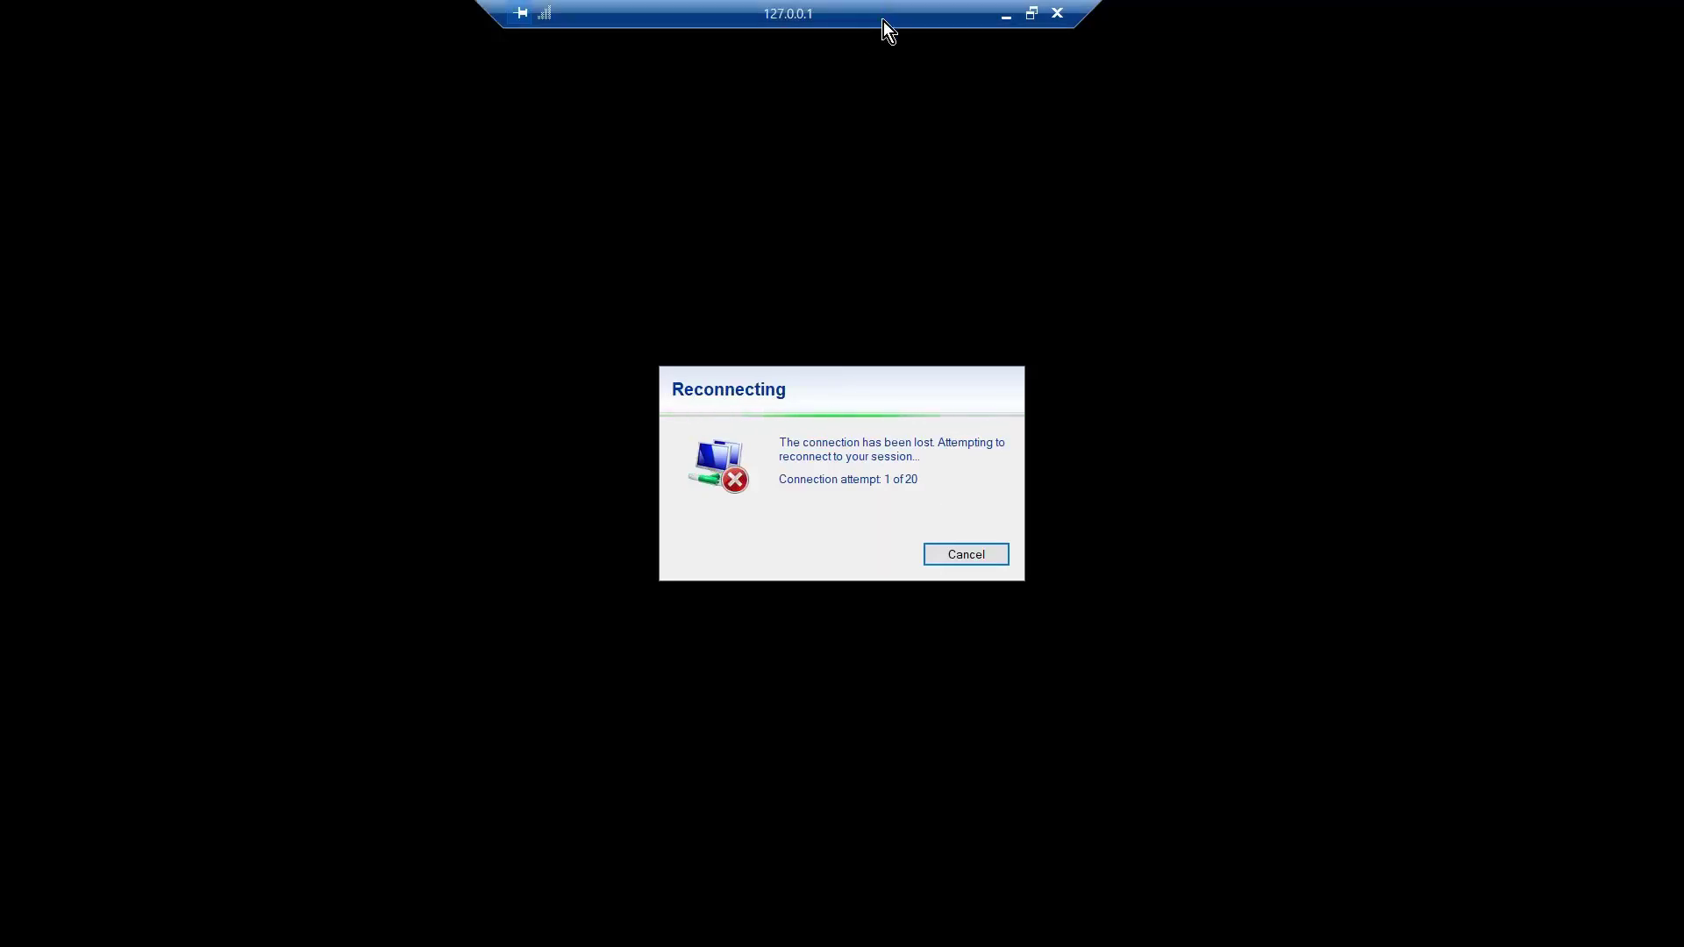
pyautogui.click(965, 555)
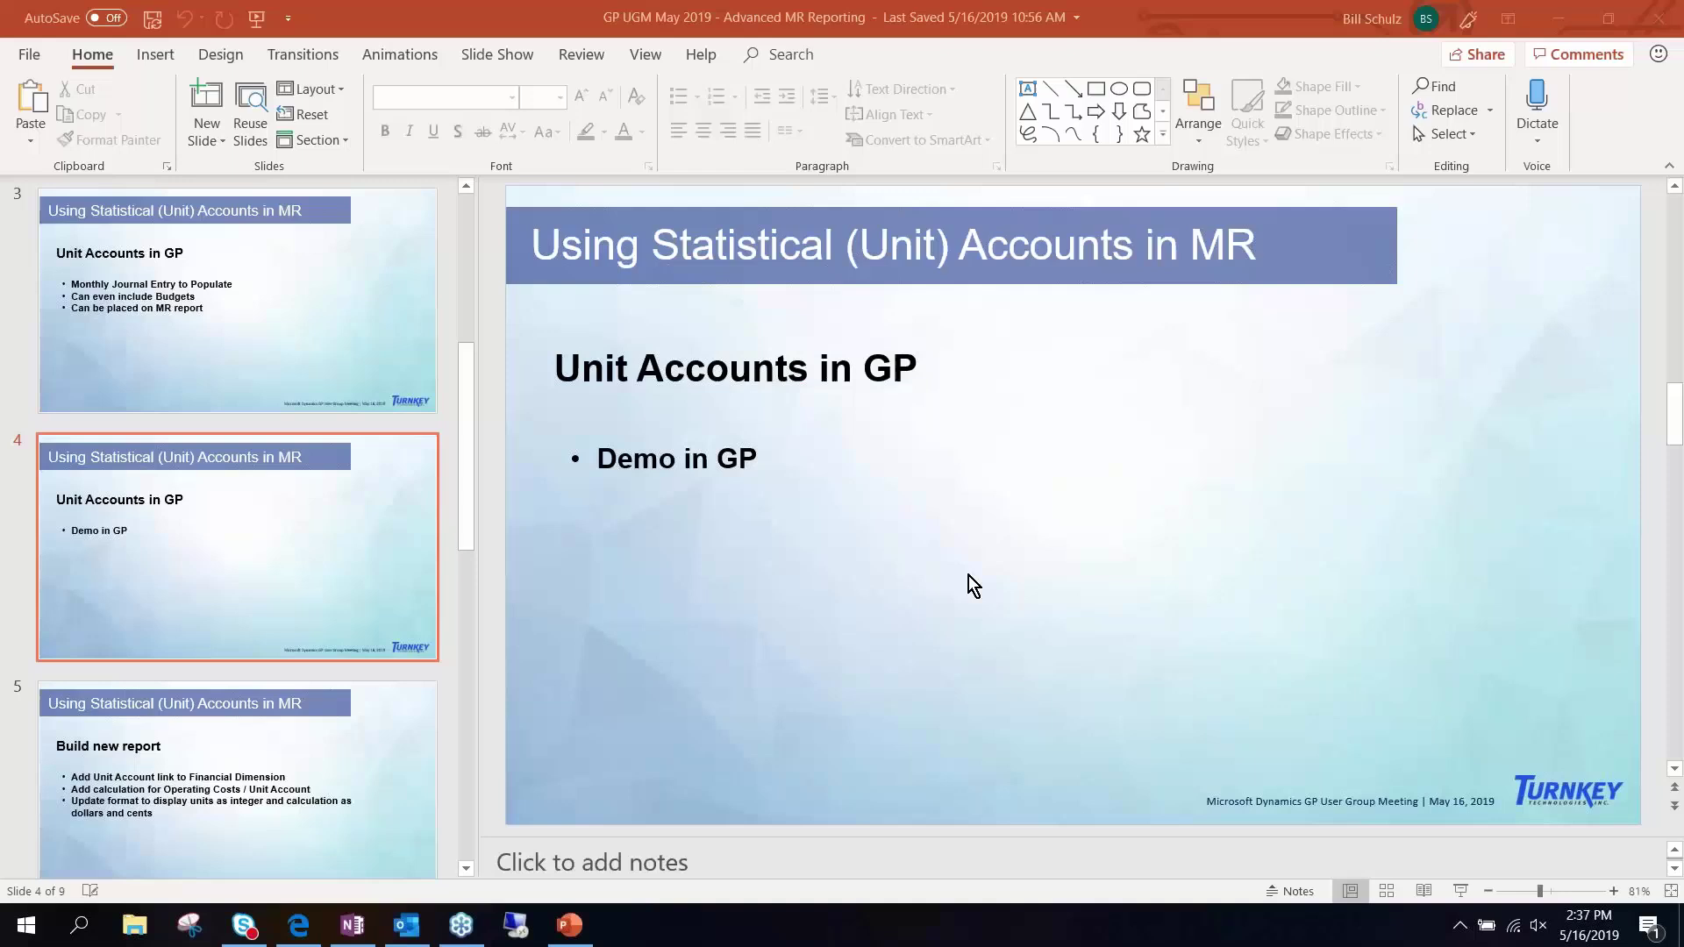
# Switch to the Edge workspace page, relaunch the TTIRDS16 desktop with TG.Windows.Connector.application, and bring up the new remote session
pyautogui.click(299, 924)
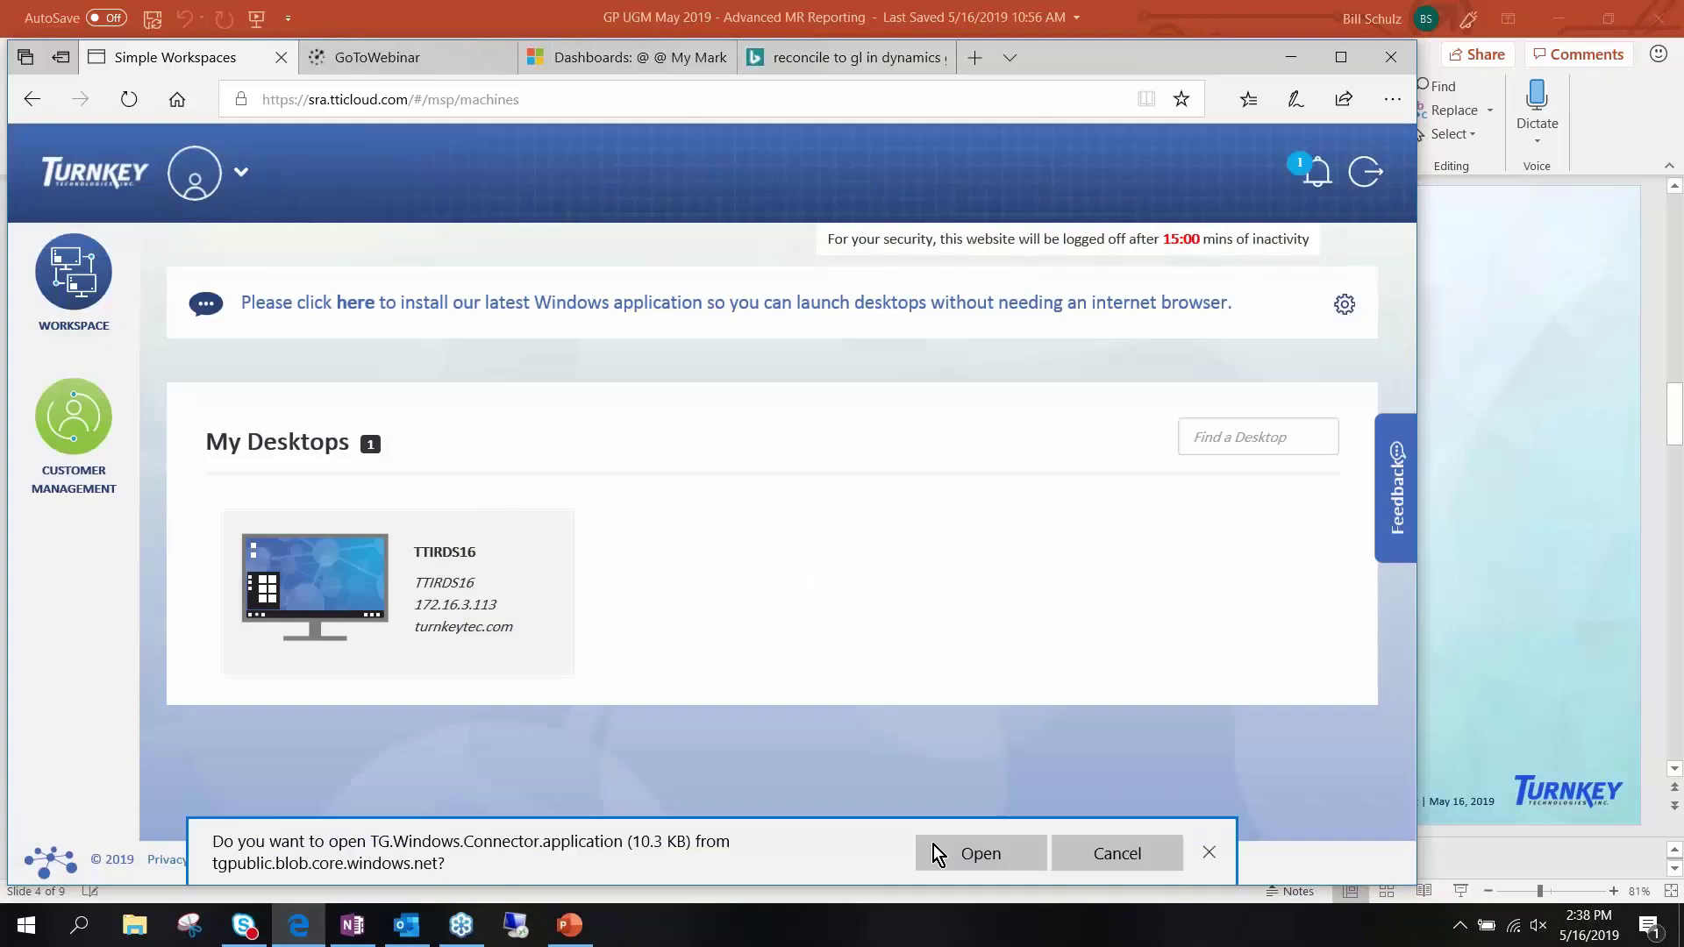
pyautogui.click(1030, 851)
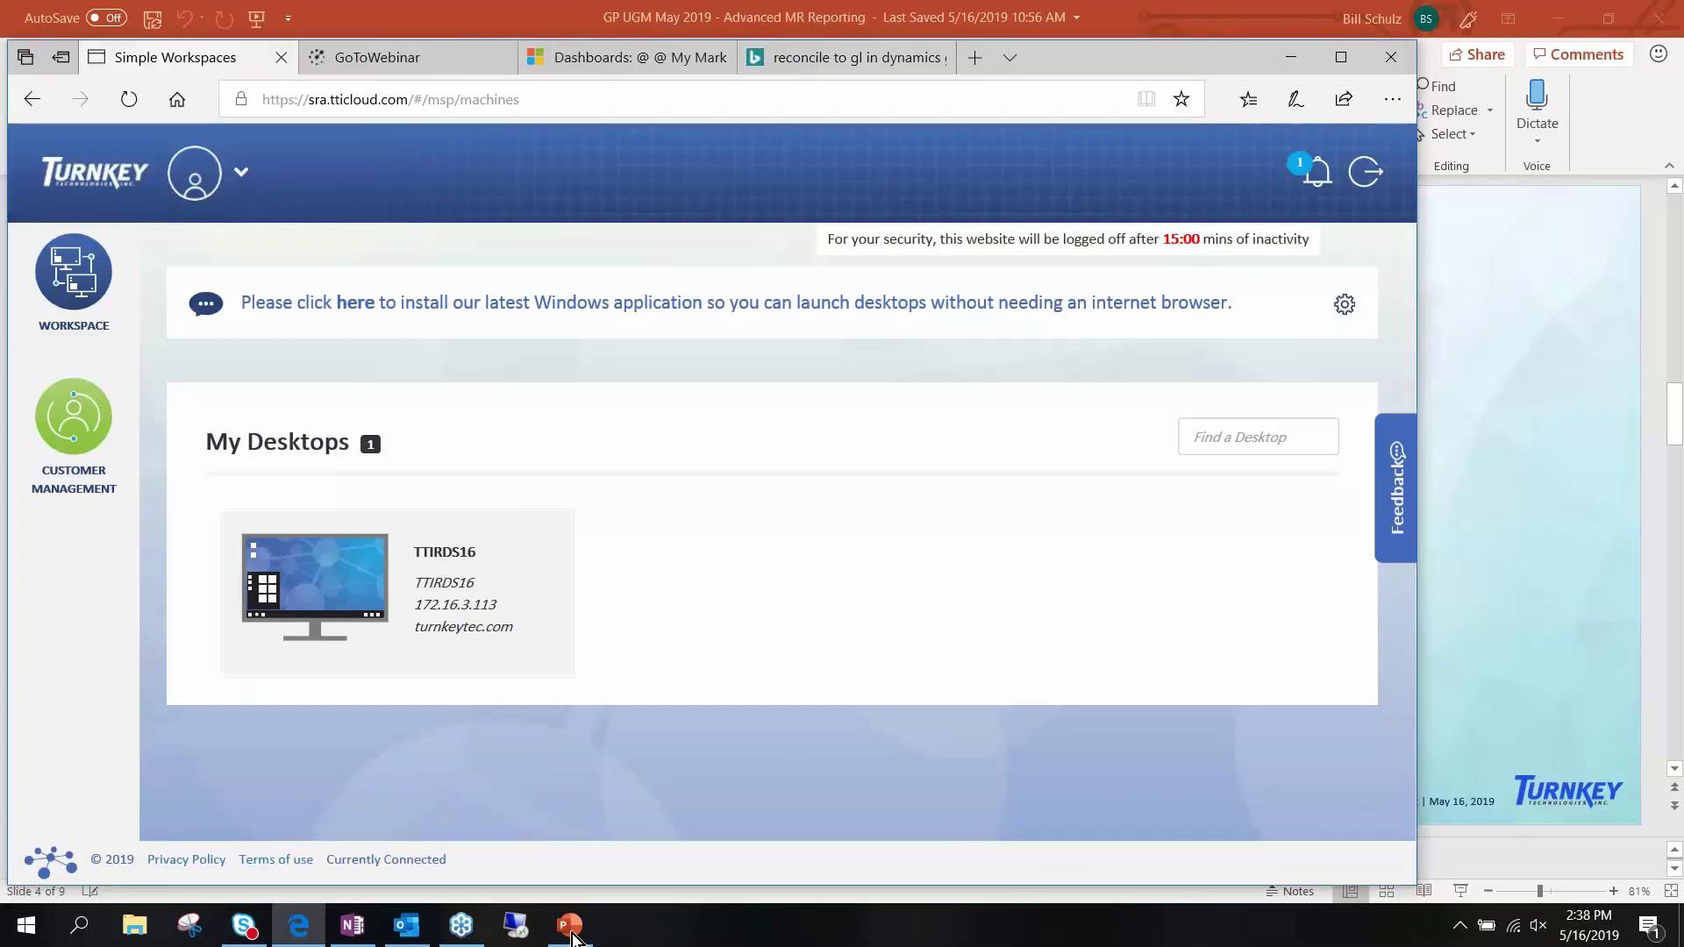
pyautogui.click(517, 926)
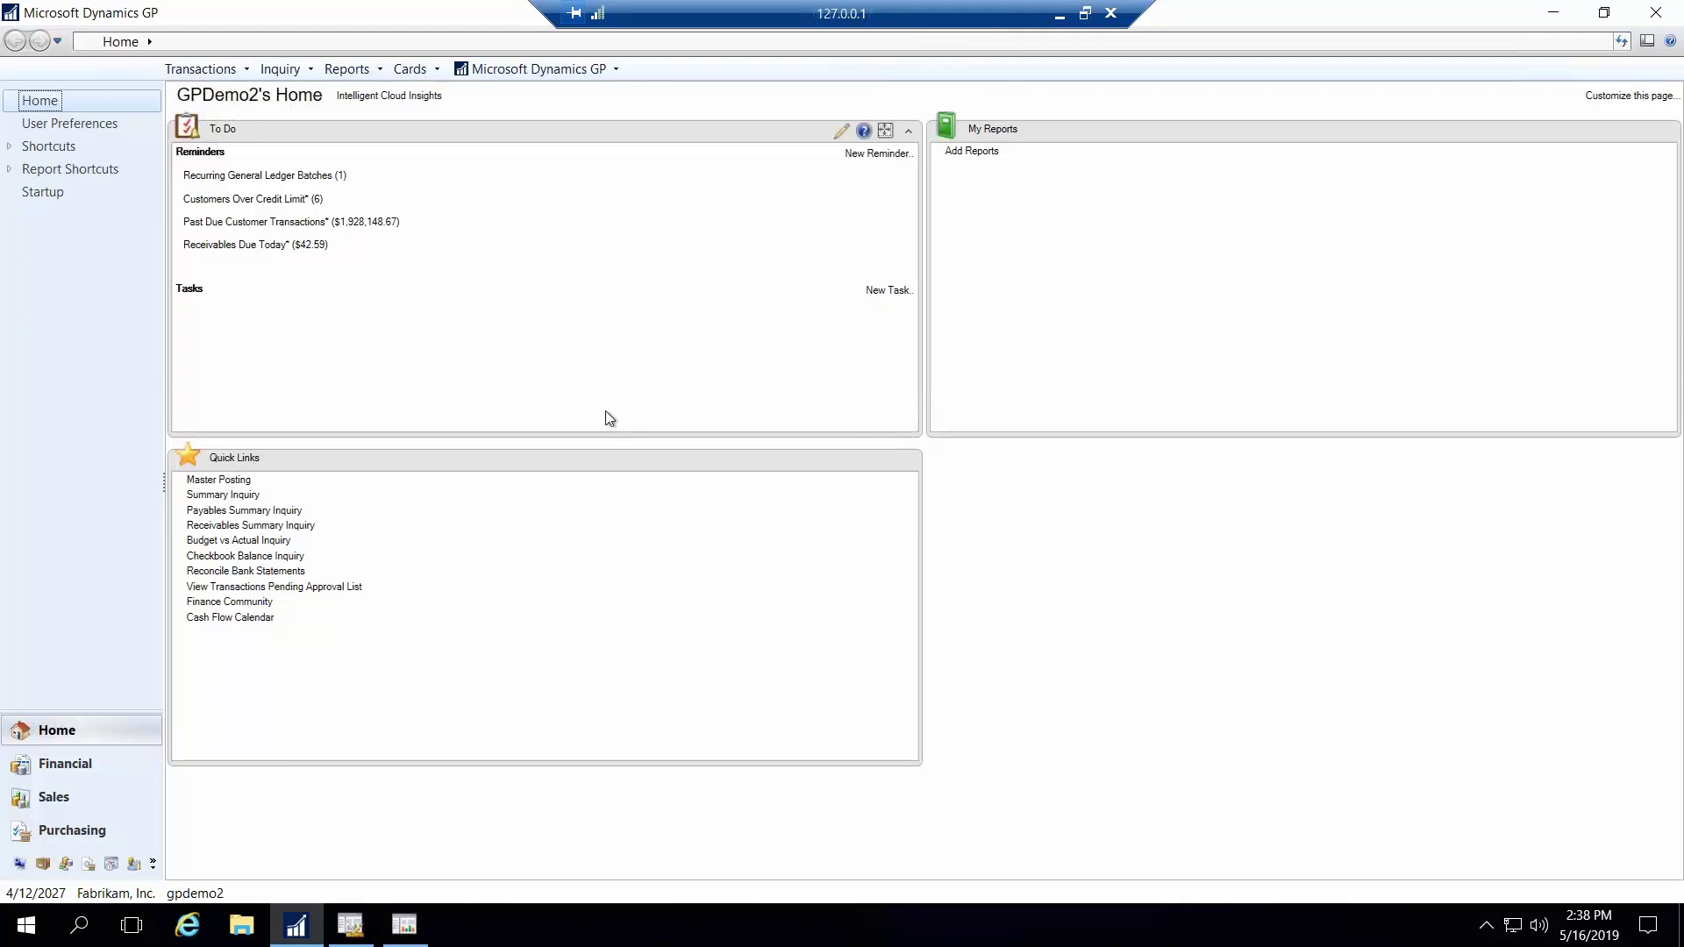
# Minimize the remote session and set the local computer's projection mode to Duplicate
pyautogui.press('super+p')
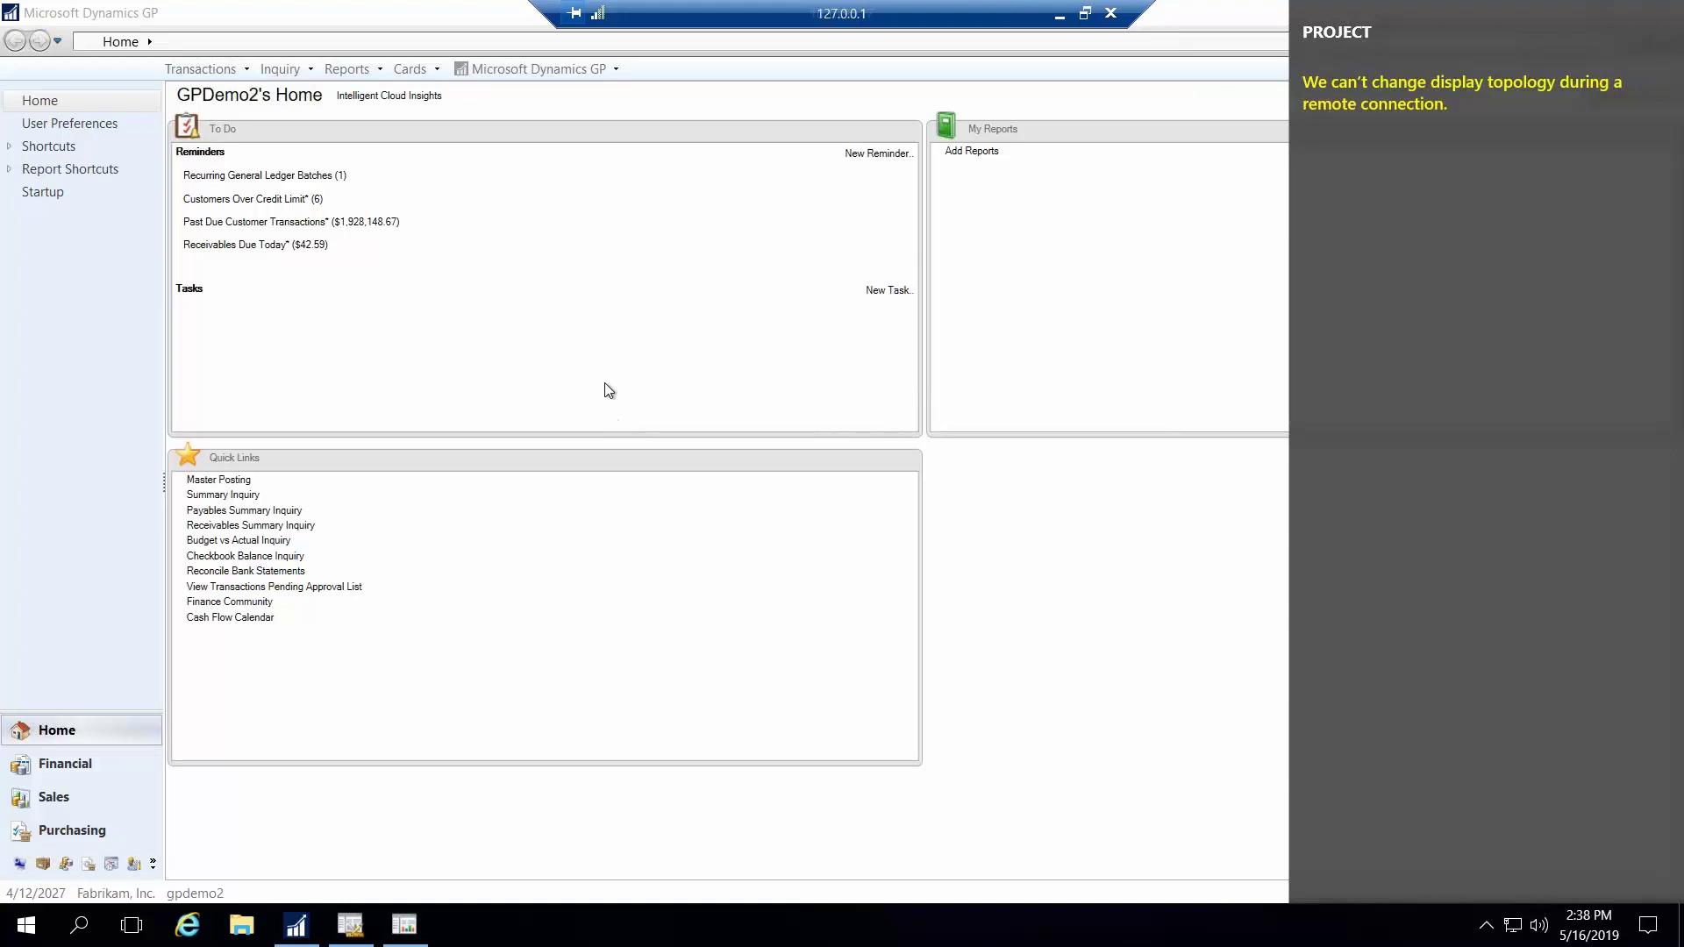
pyautogui.click(1063, 15)
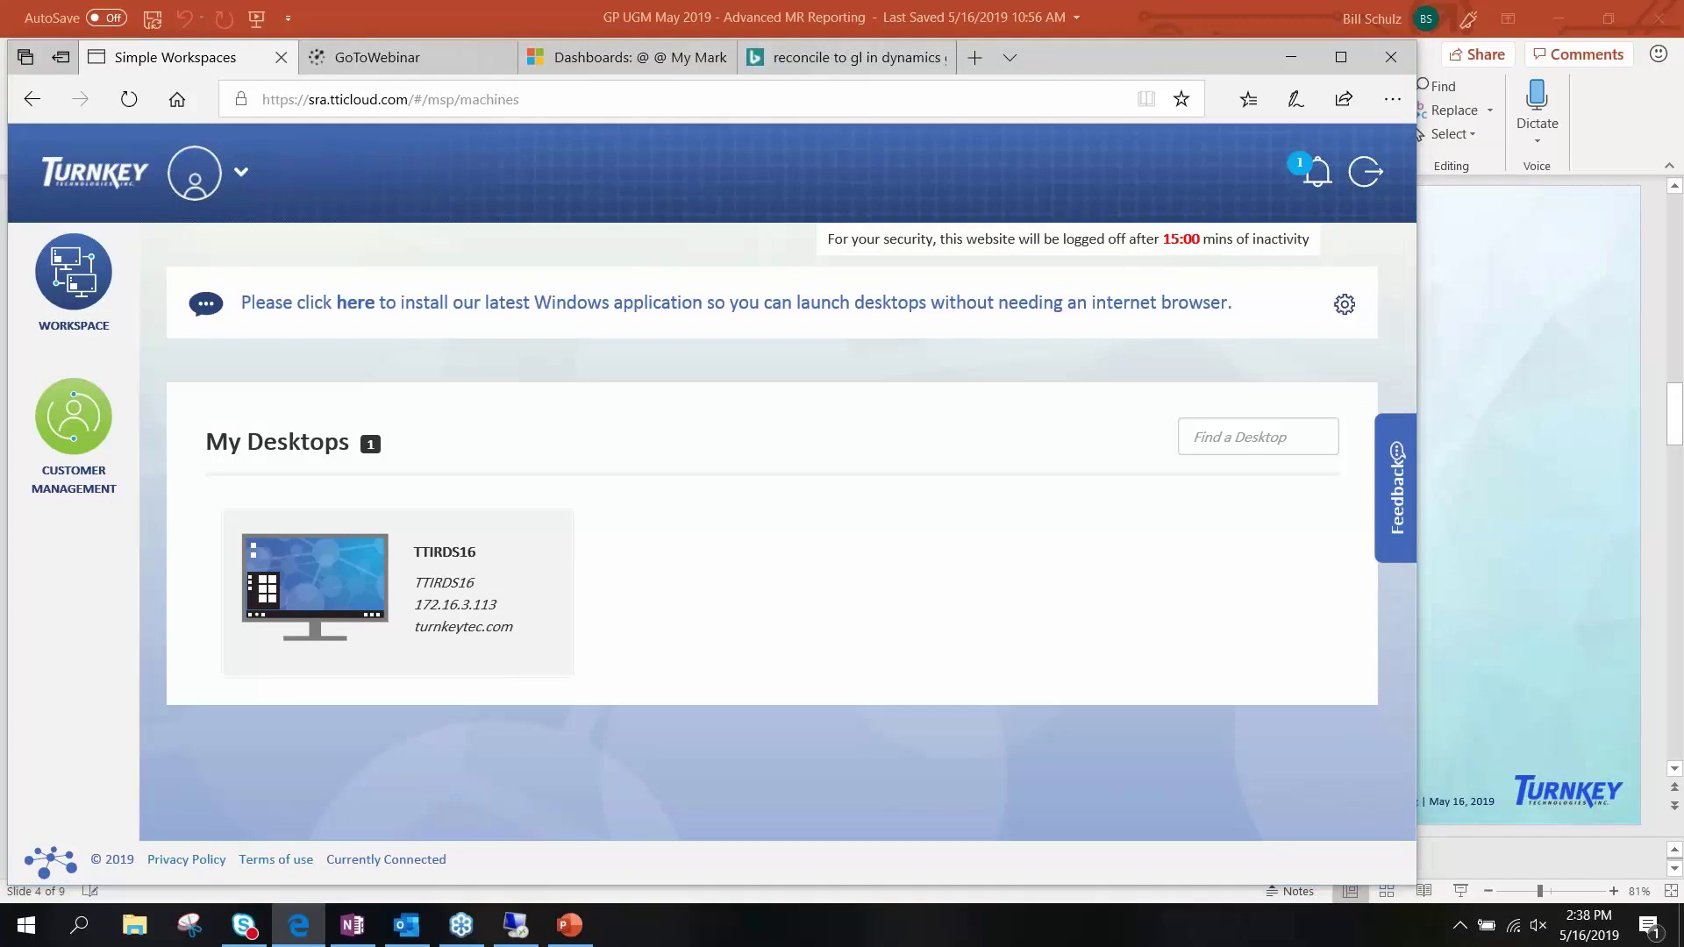
pyautogui.press('super+p')
pyautogui.press('super+p')
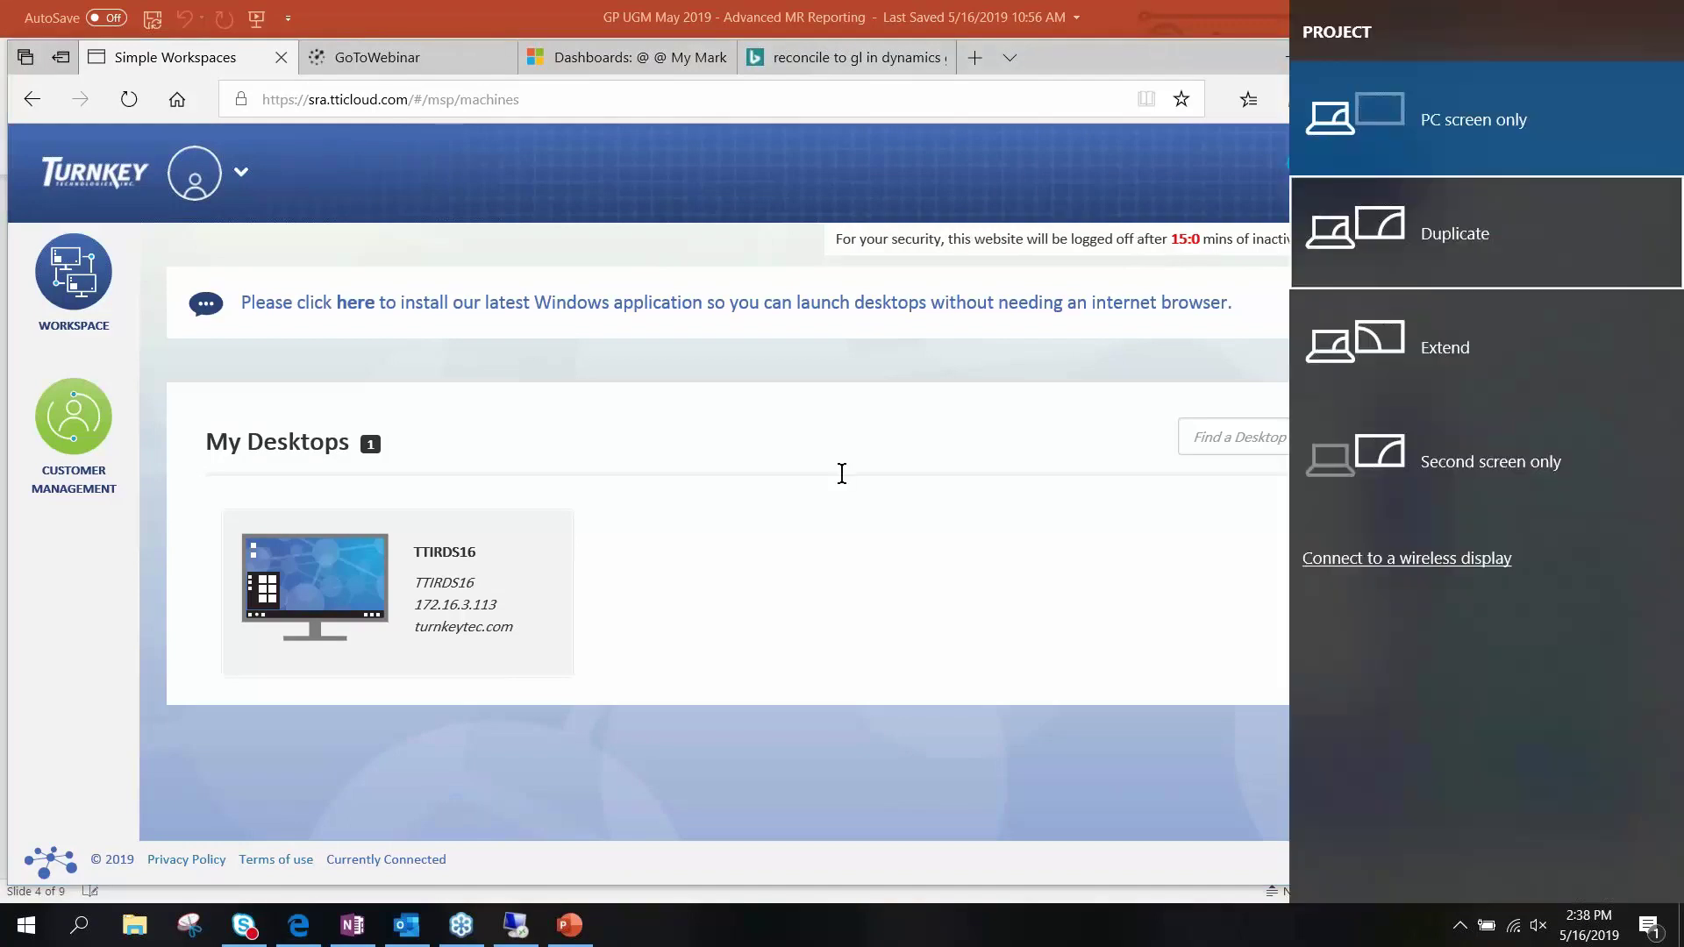
pyautogui.press('Return')
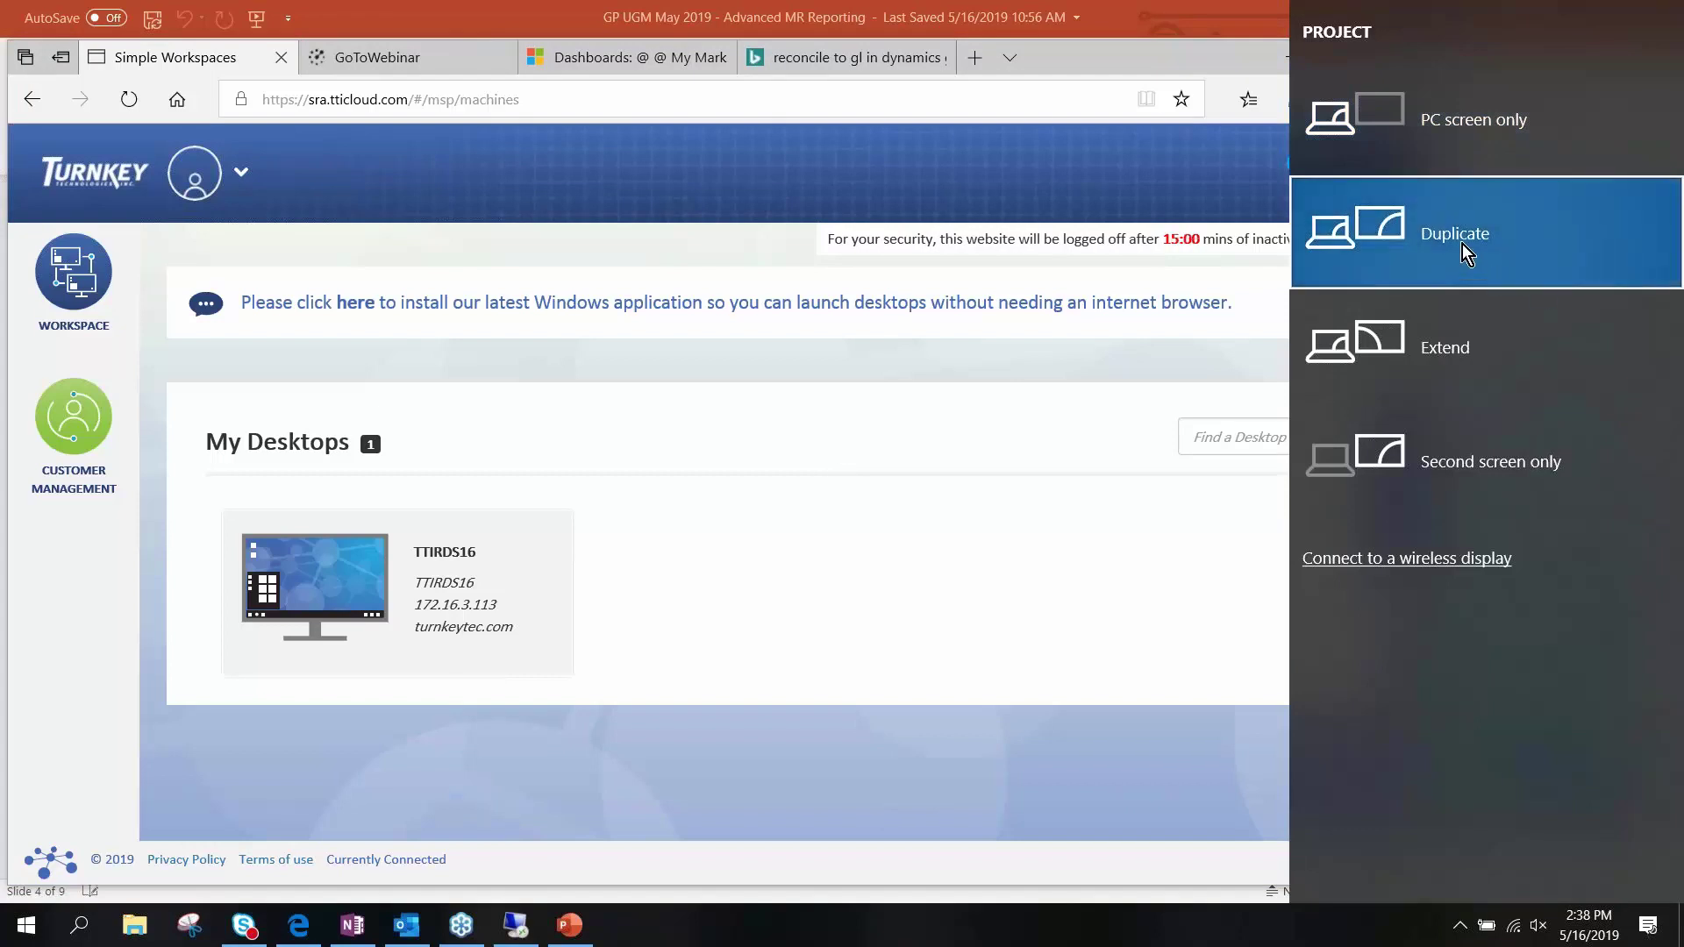
pyautogui.click(1451, 219)
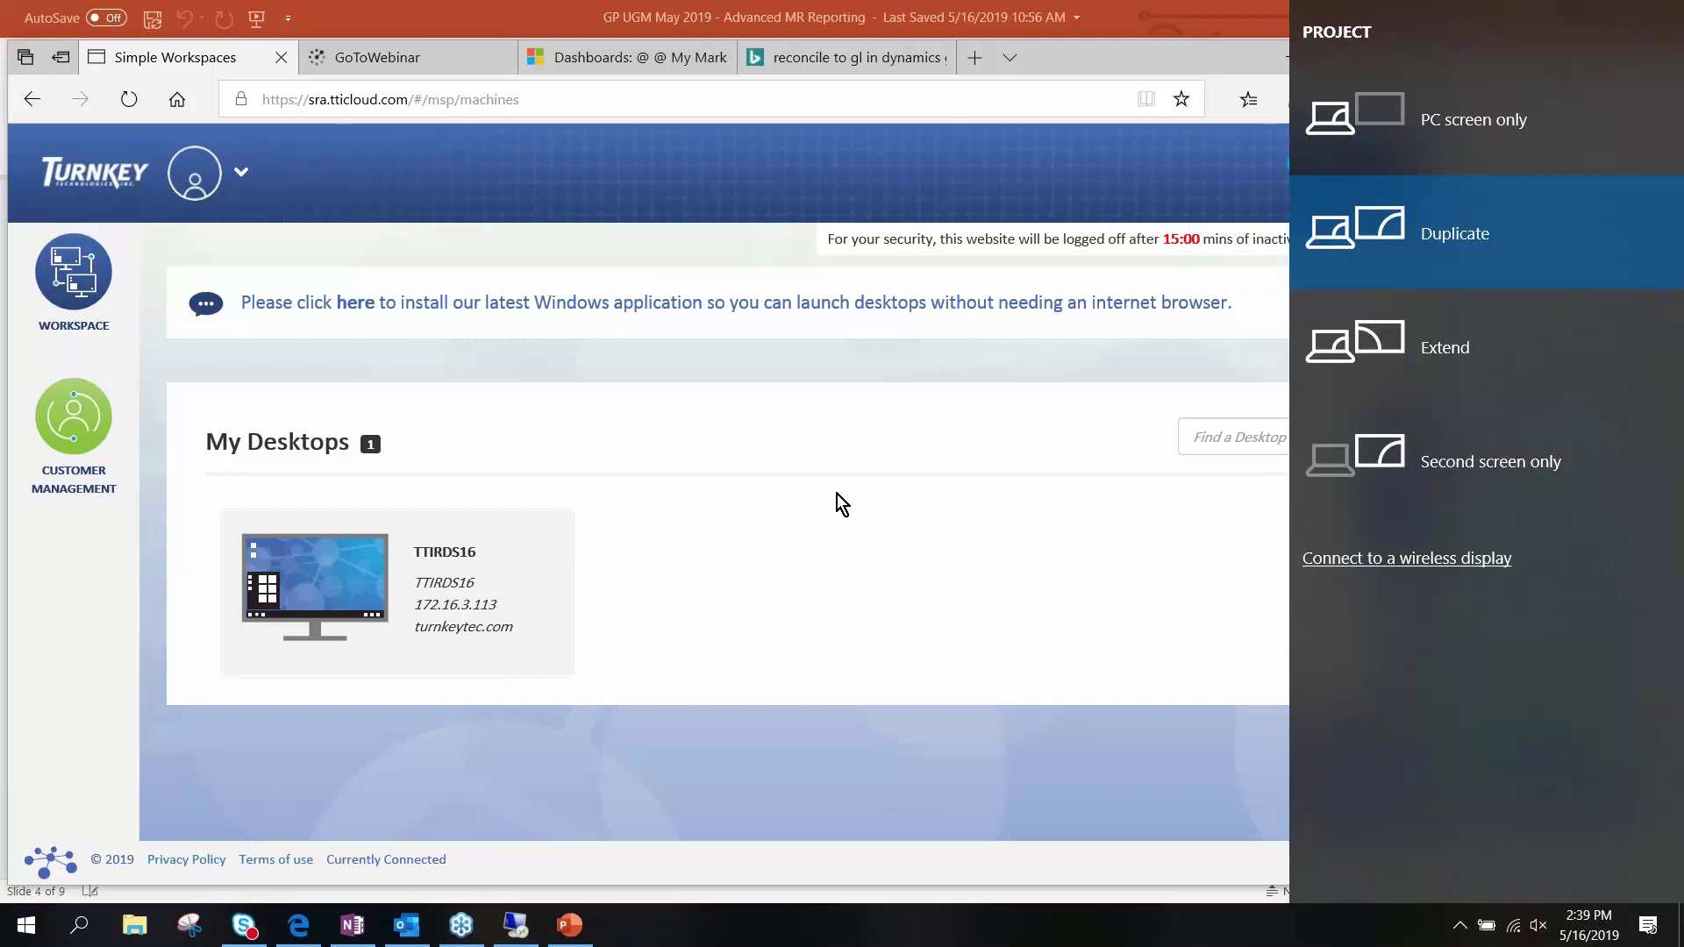
pyautogui.click(1023, 16)
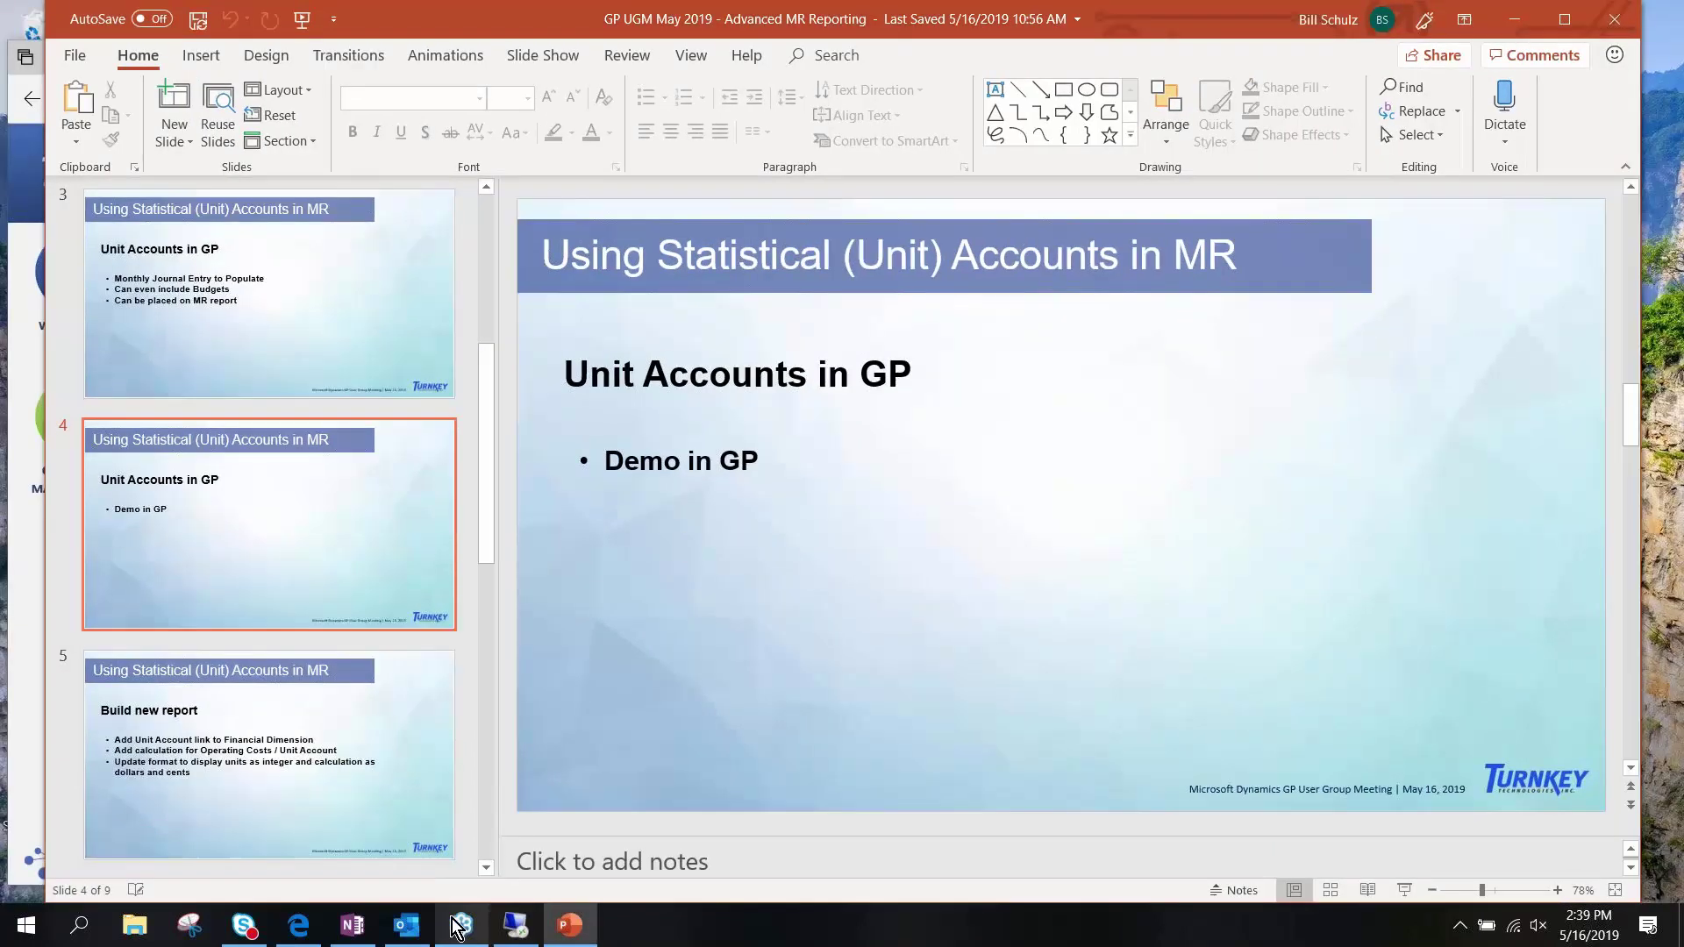
# Switch to the Remote Desktop window, then move and enlarge it to show nearly all of Dynamics GP
pyautogui.click(516, 928)
pyautogui.moveTo(444, 109); pyautogui.dragTo(425, 18)
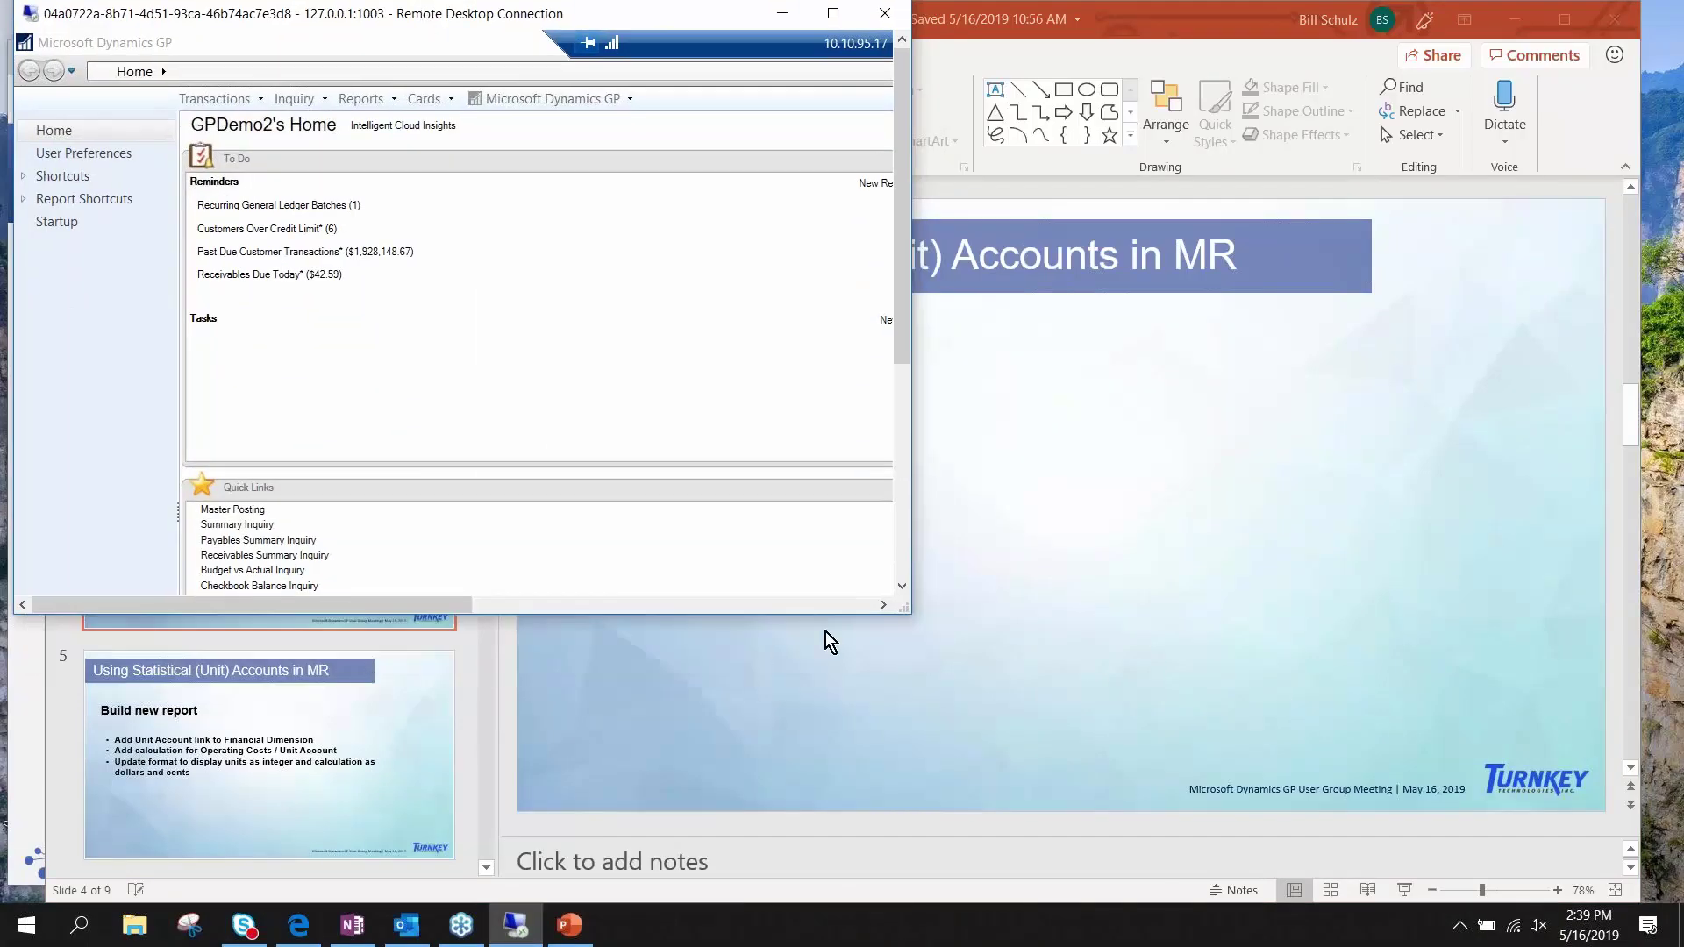
pyautogui.moveTo(904, 616); pyautogui.dragTo(1261, 672)
pyautogui.moveTo(1445, 793); pyautogui.dragTo(1592, 876)
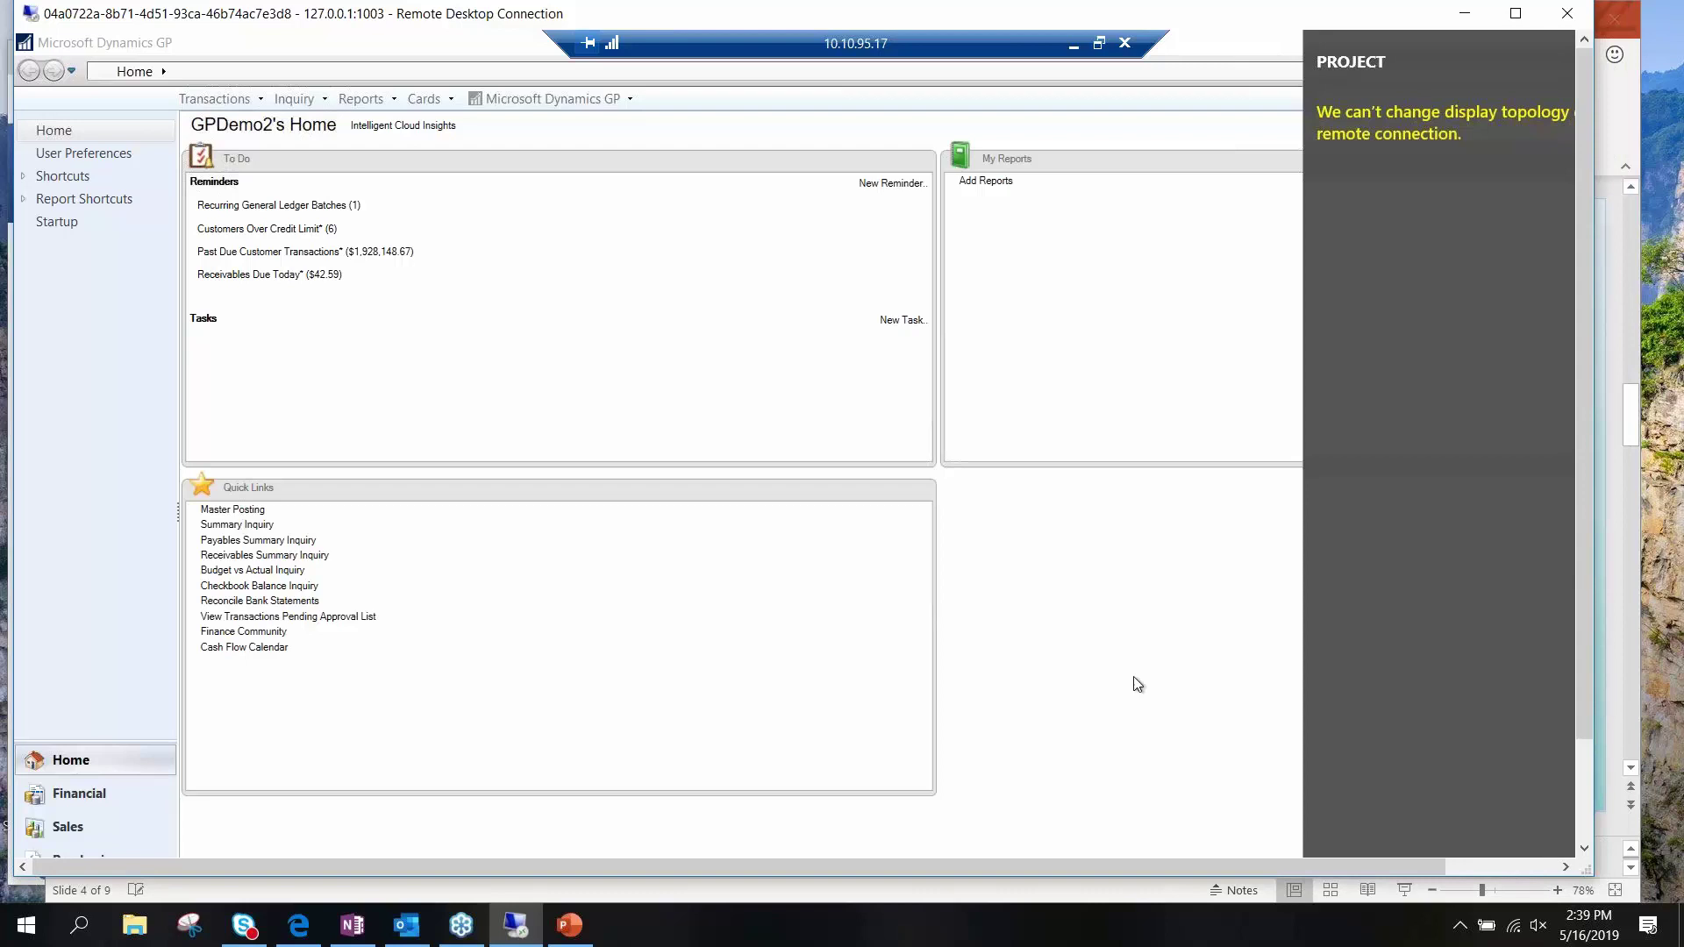
pyautogui.moveTo(1371, 863); pyautogui.dragTo(1574, 865)
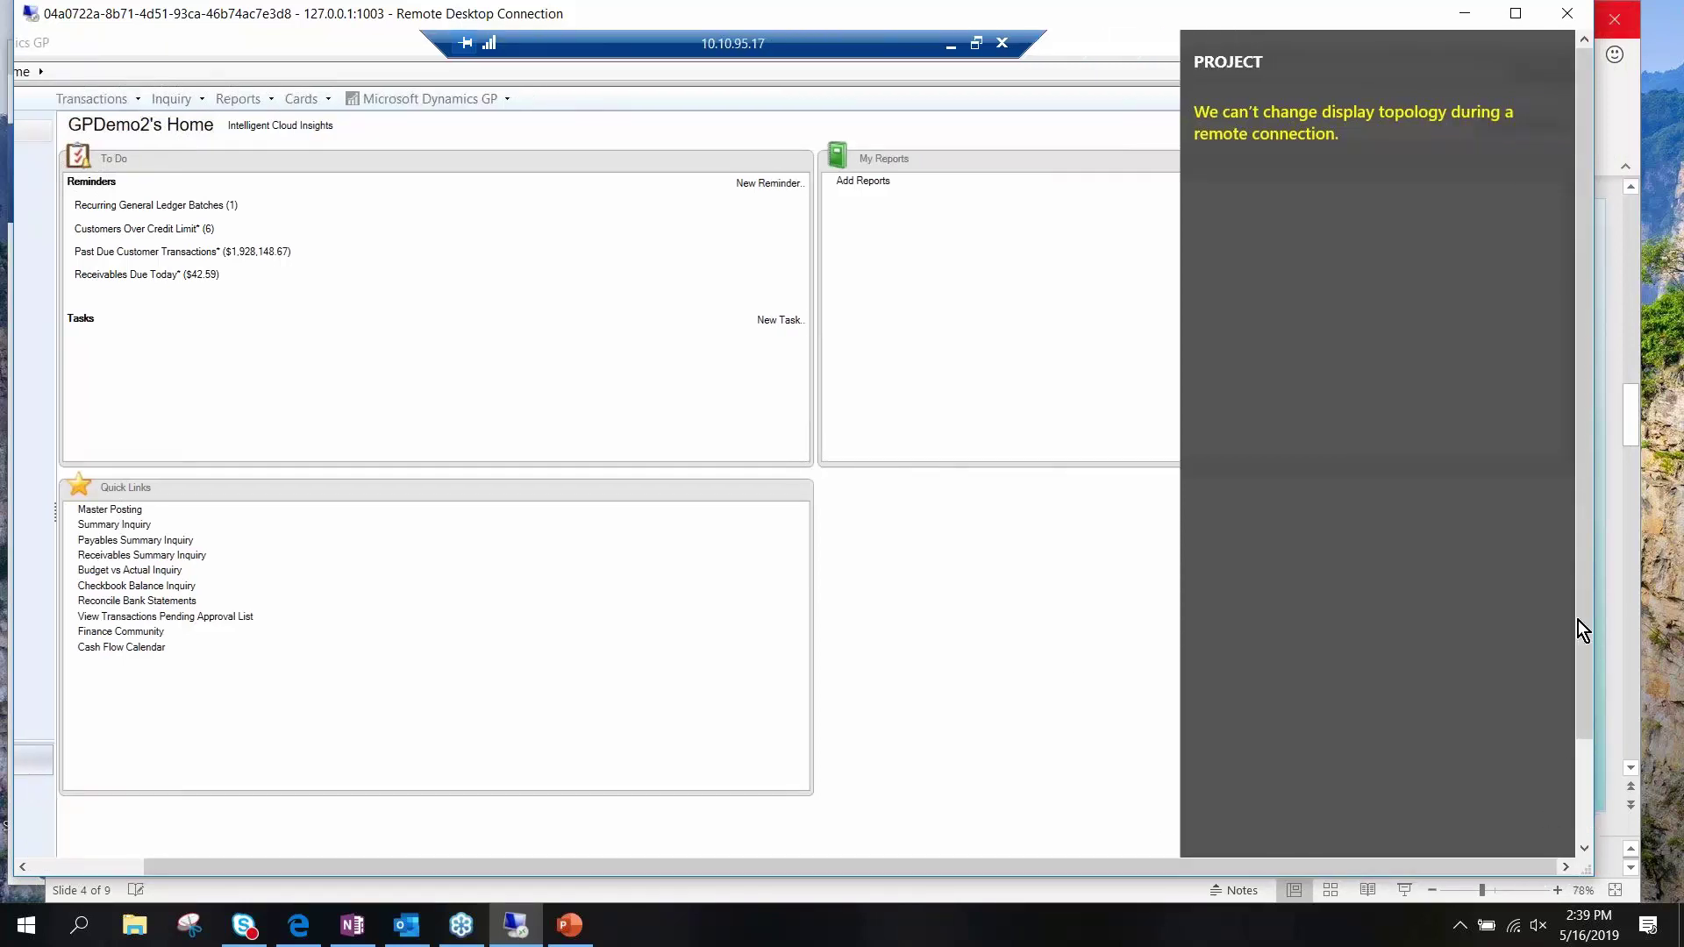
pyautogui.click(87, 865)
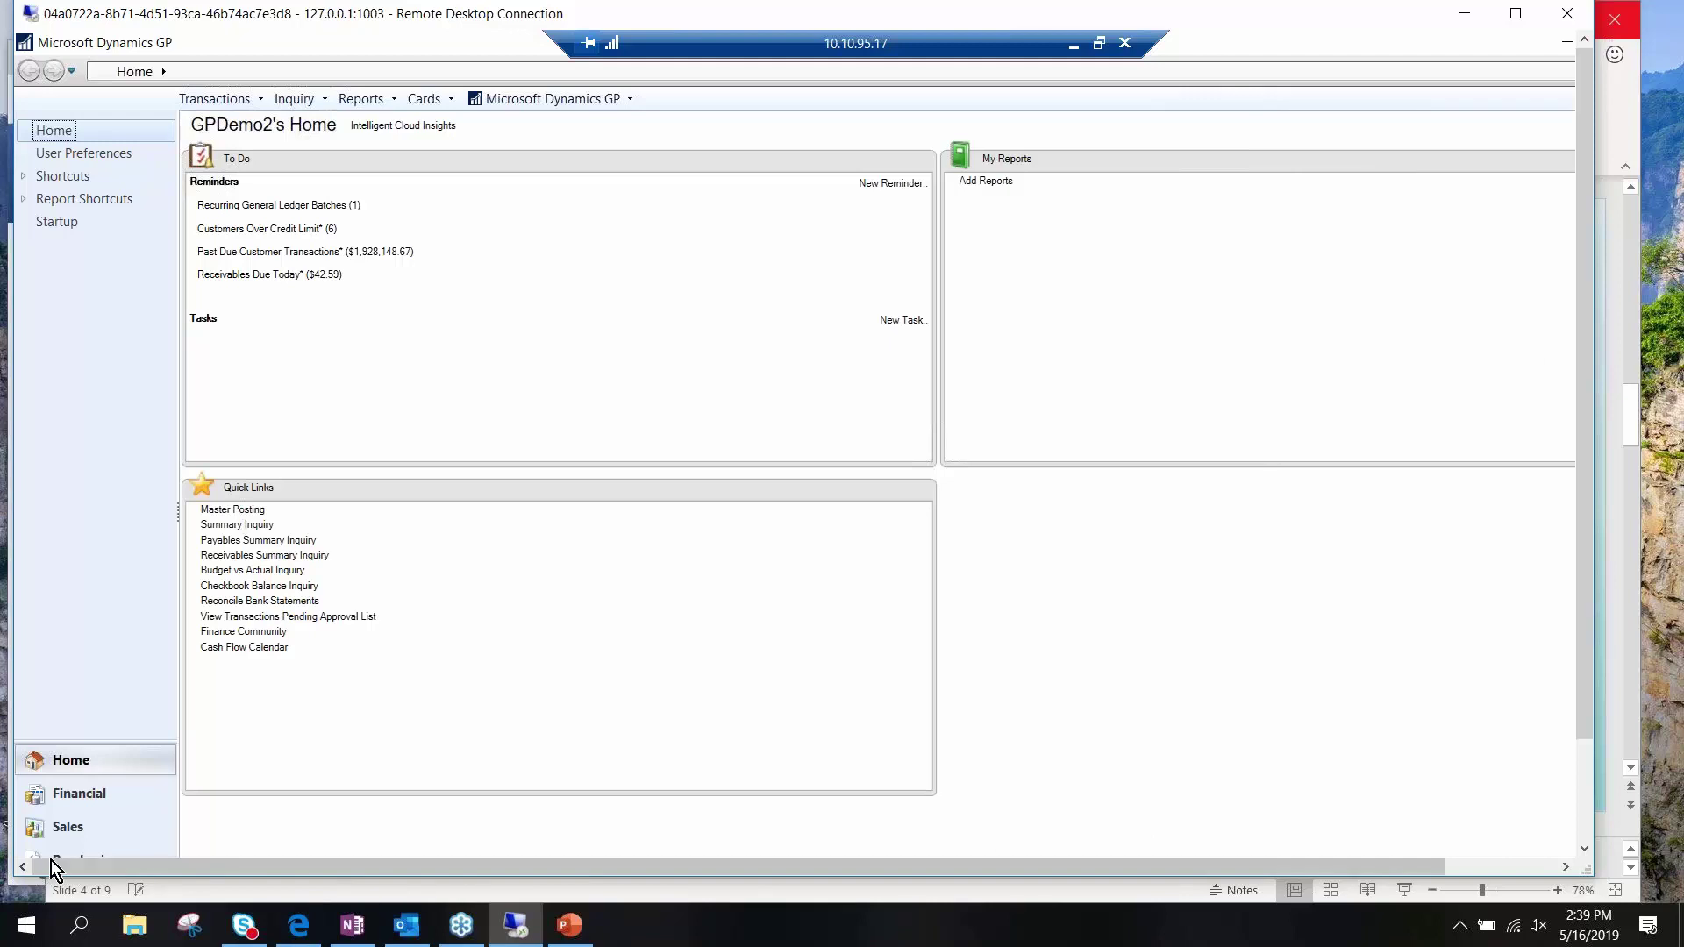
# Open the Account and Unit Account cards from the Financial area, and display the first unit account record
pyautogui.click(98, 793)
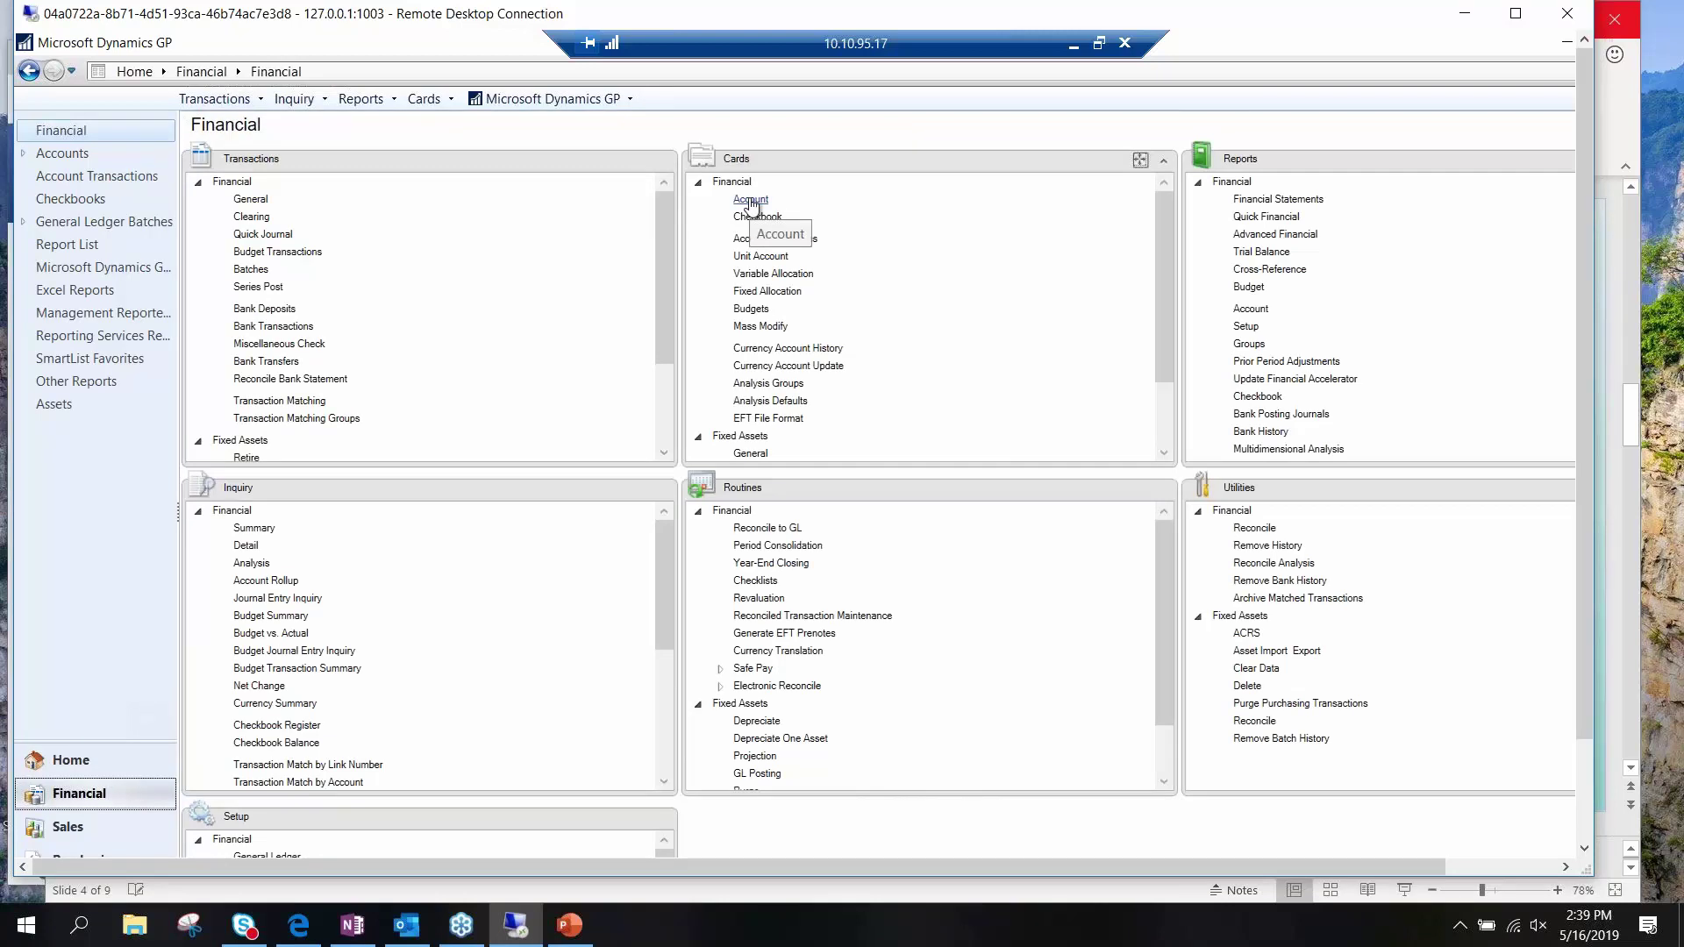
pyautogui.click(751, 201)
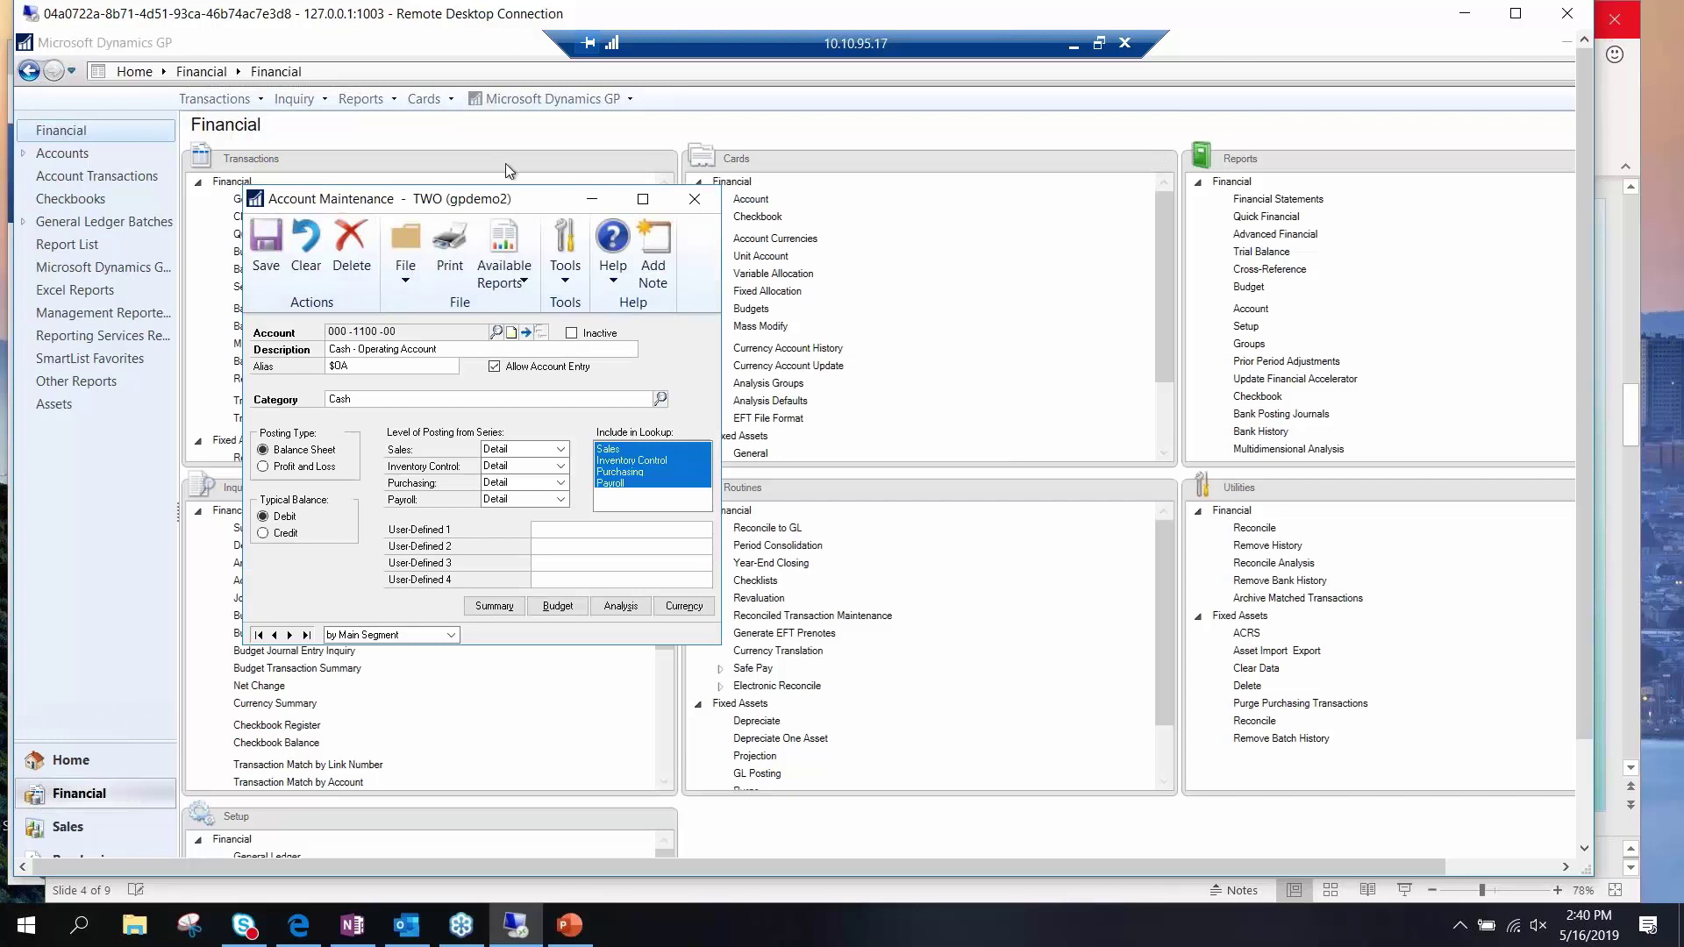
pyautogui.click(766, 264)
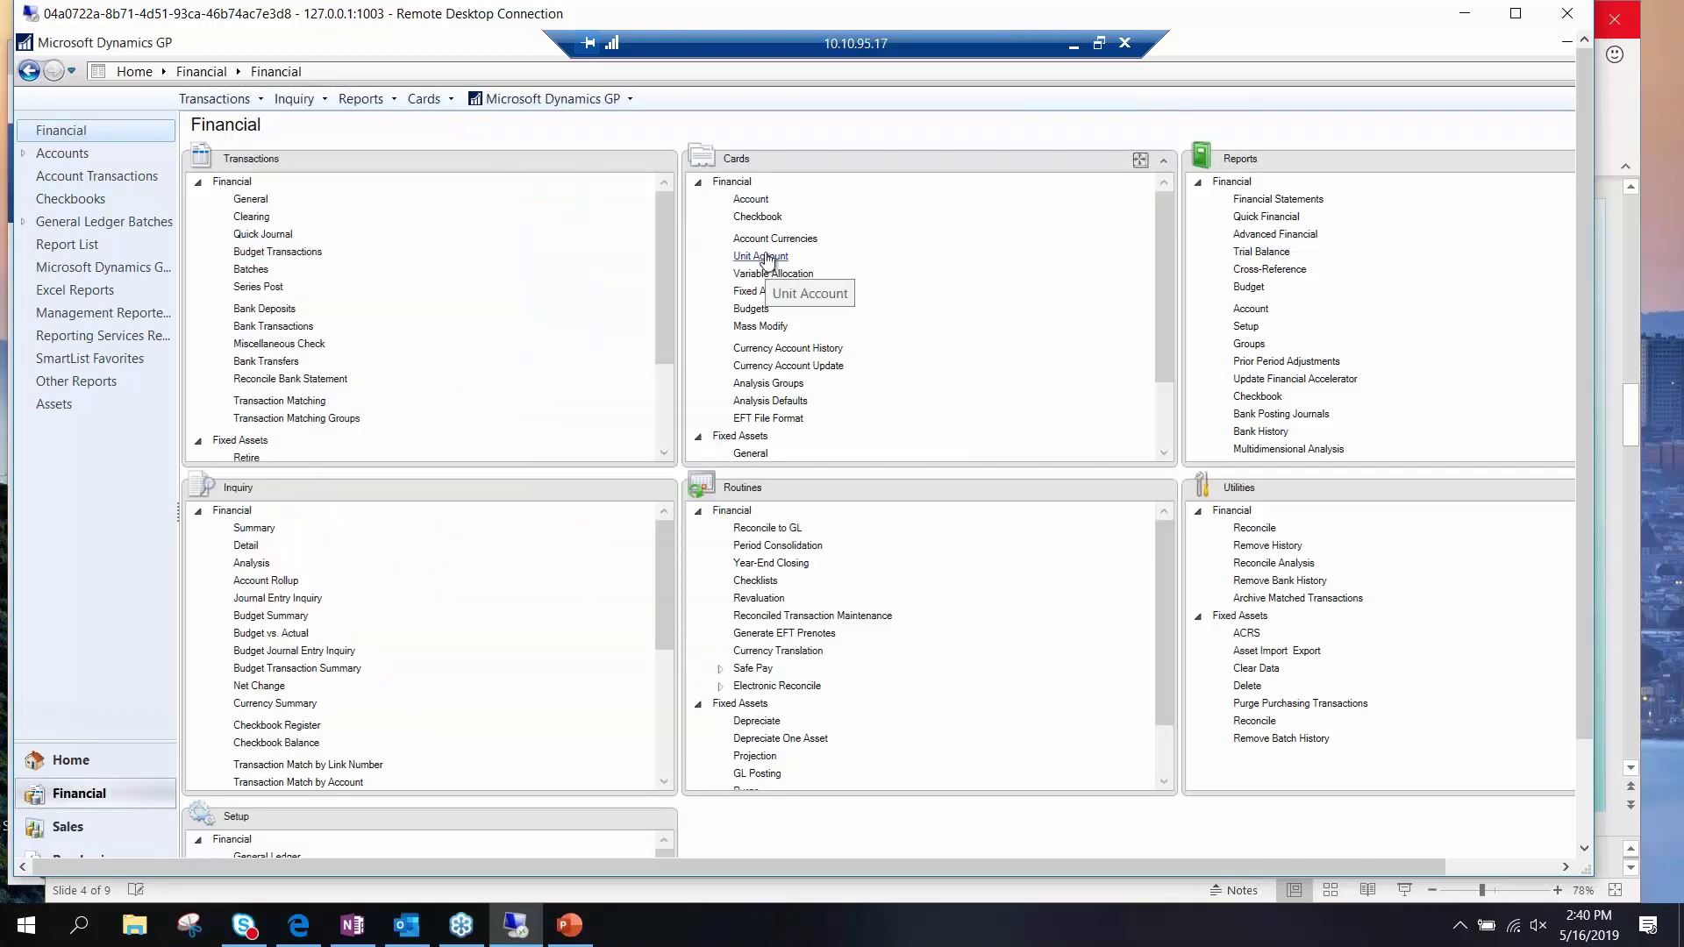
pyautogui.click(768, 260)
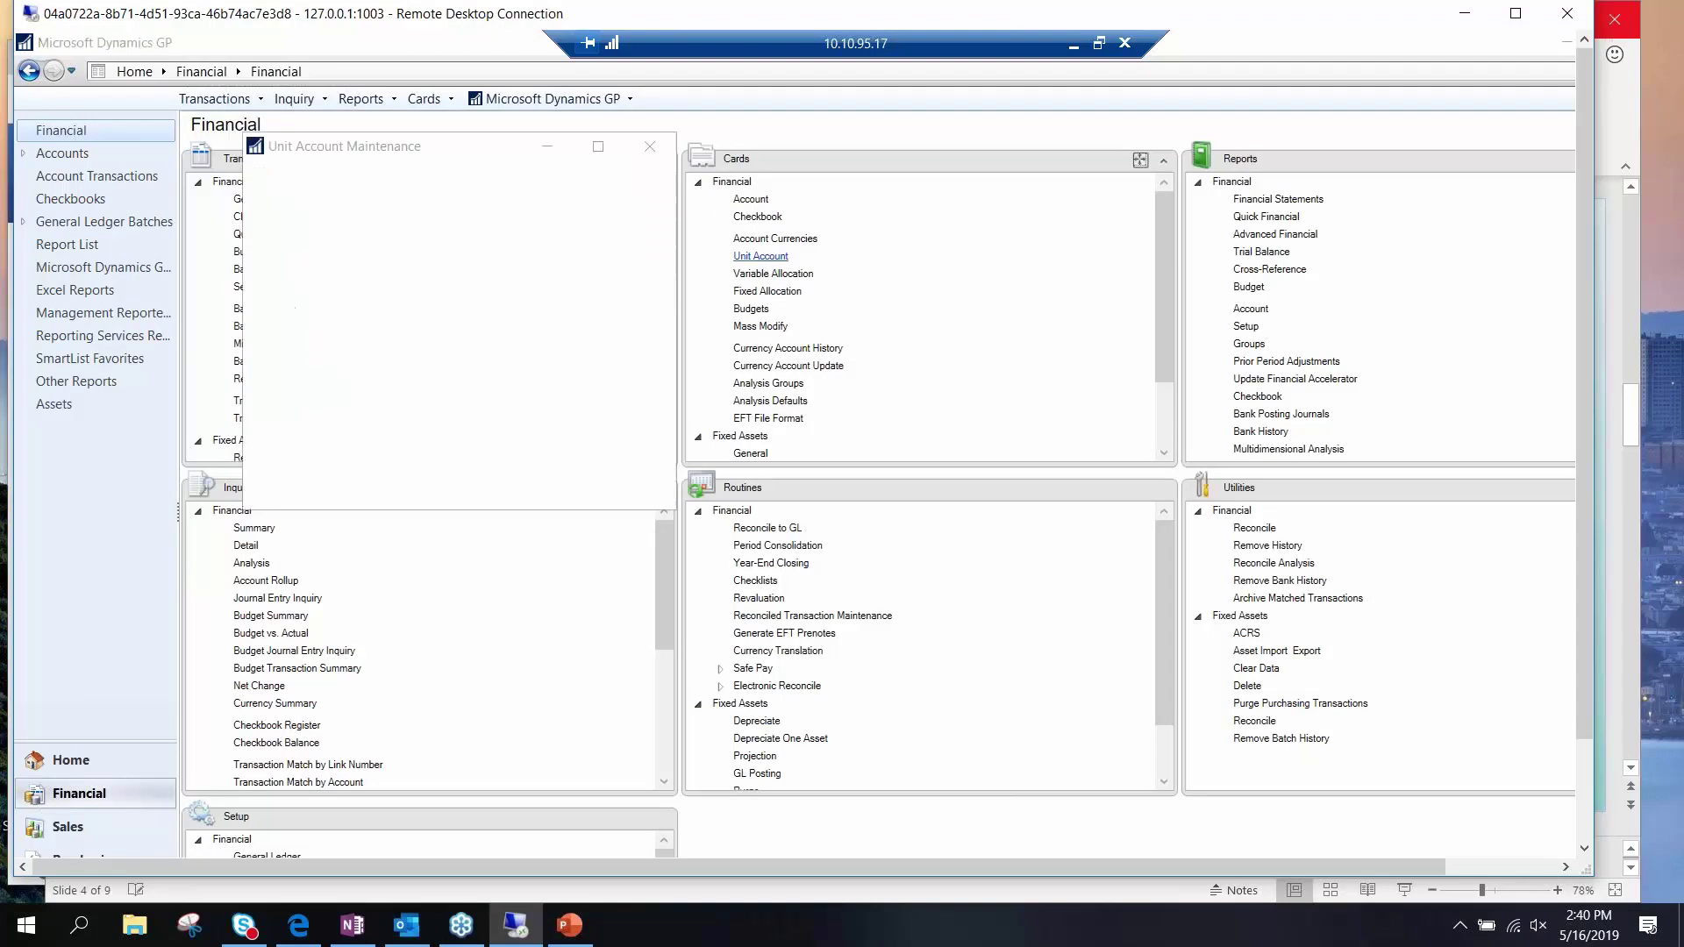
pyautogui.moveTo(1064, 172); pyautogui.dragTo(1157, 148)
pyautogui.click(841, 579)
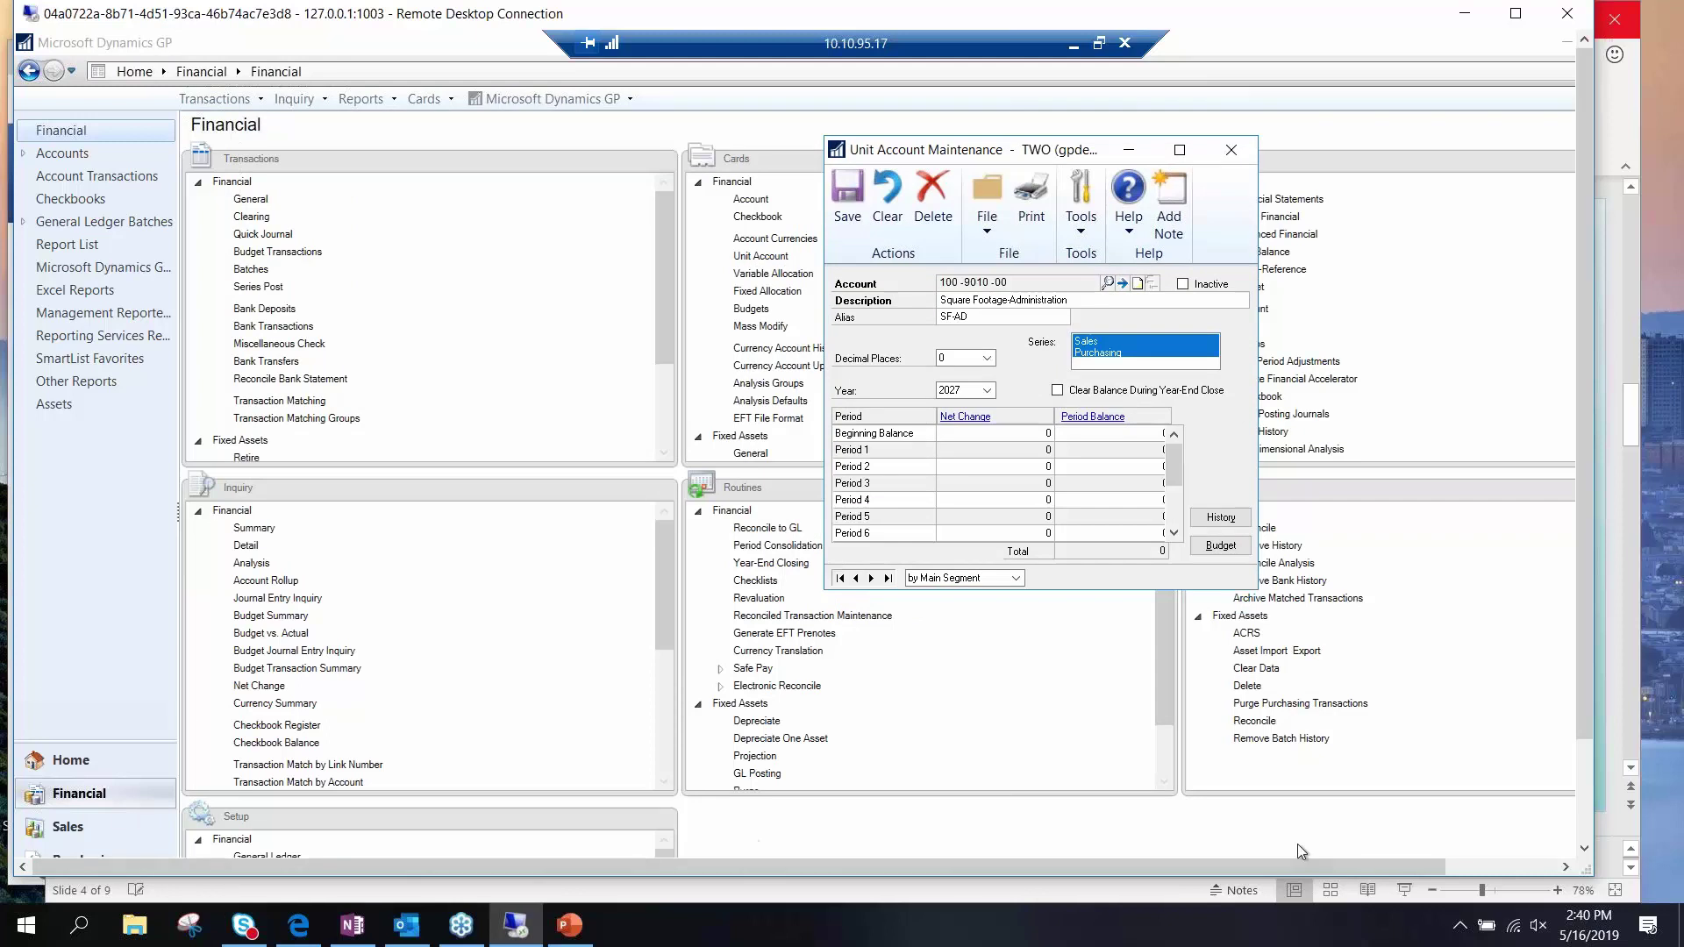
# Place Account Maintenance beside Unit Account Maintenance, and compare the unit account's description with the posting account's category
pyautogui.click(1585, 814)
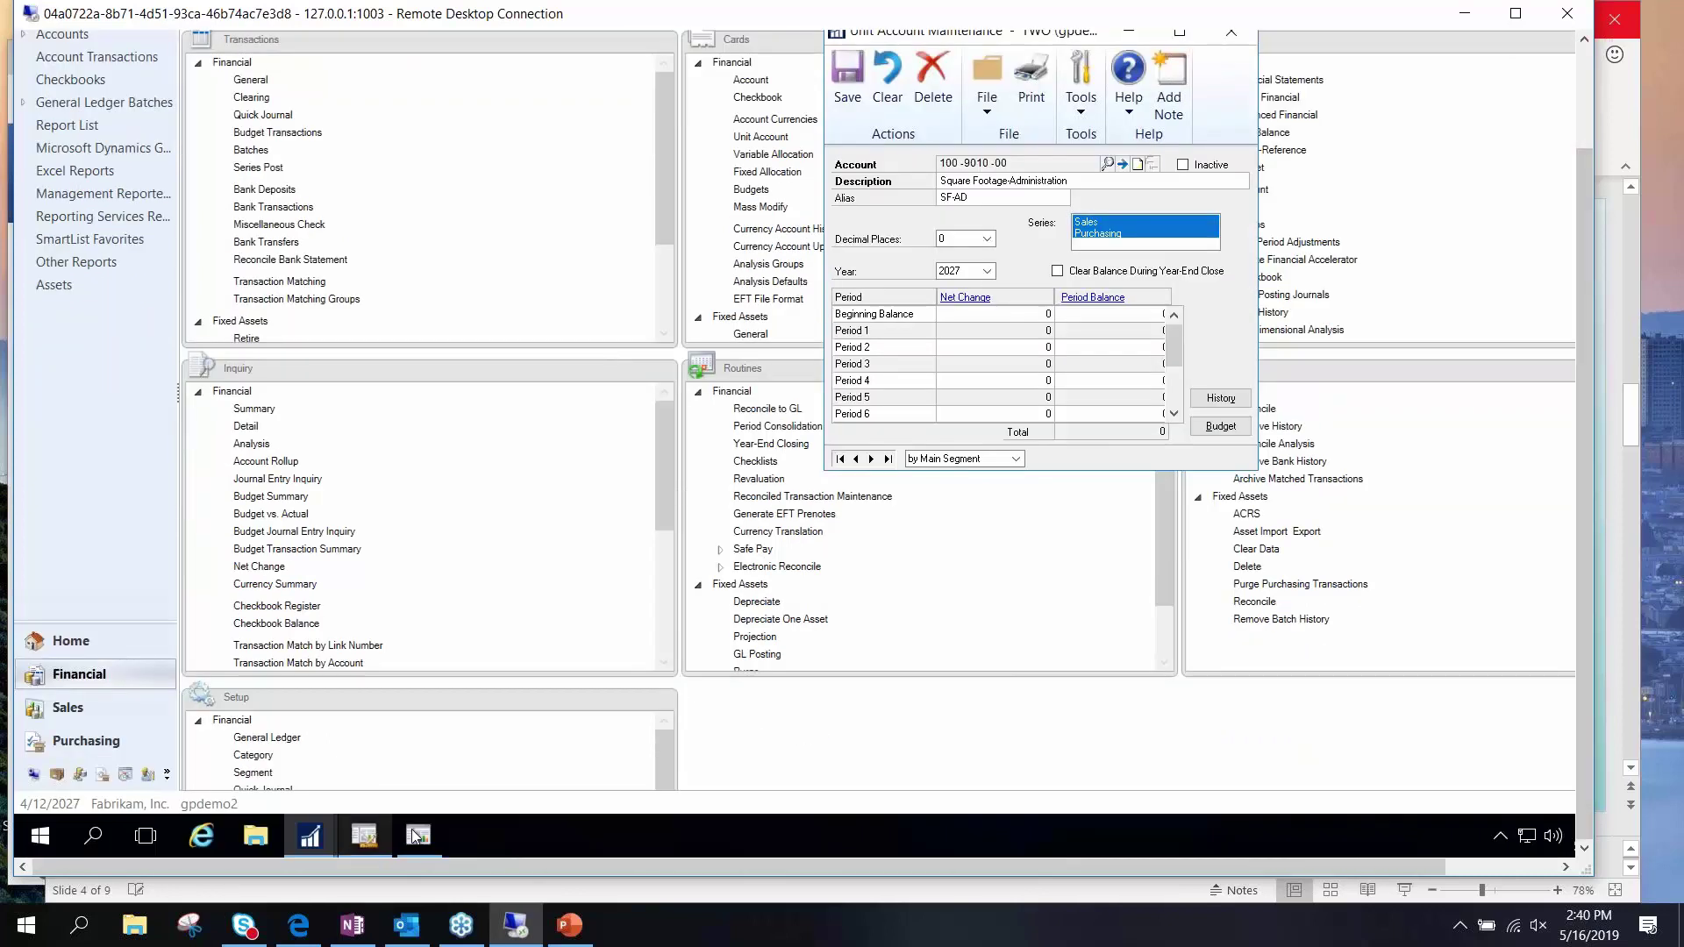
pyautogui.moveTo(310, 835)
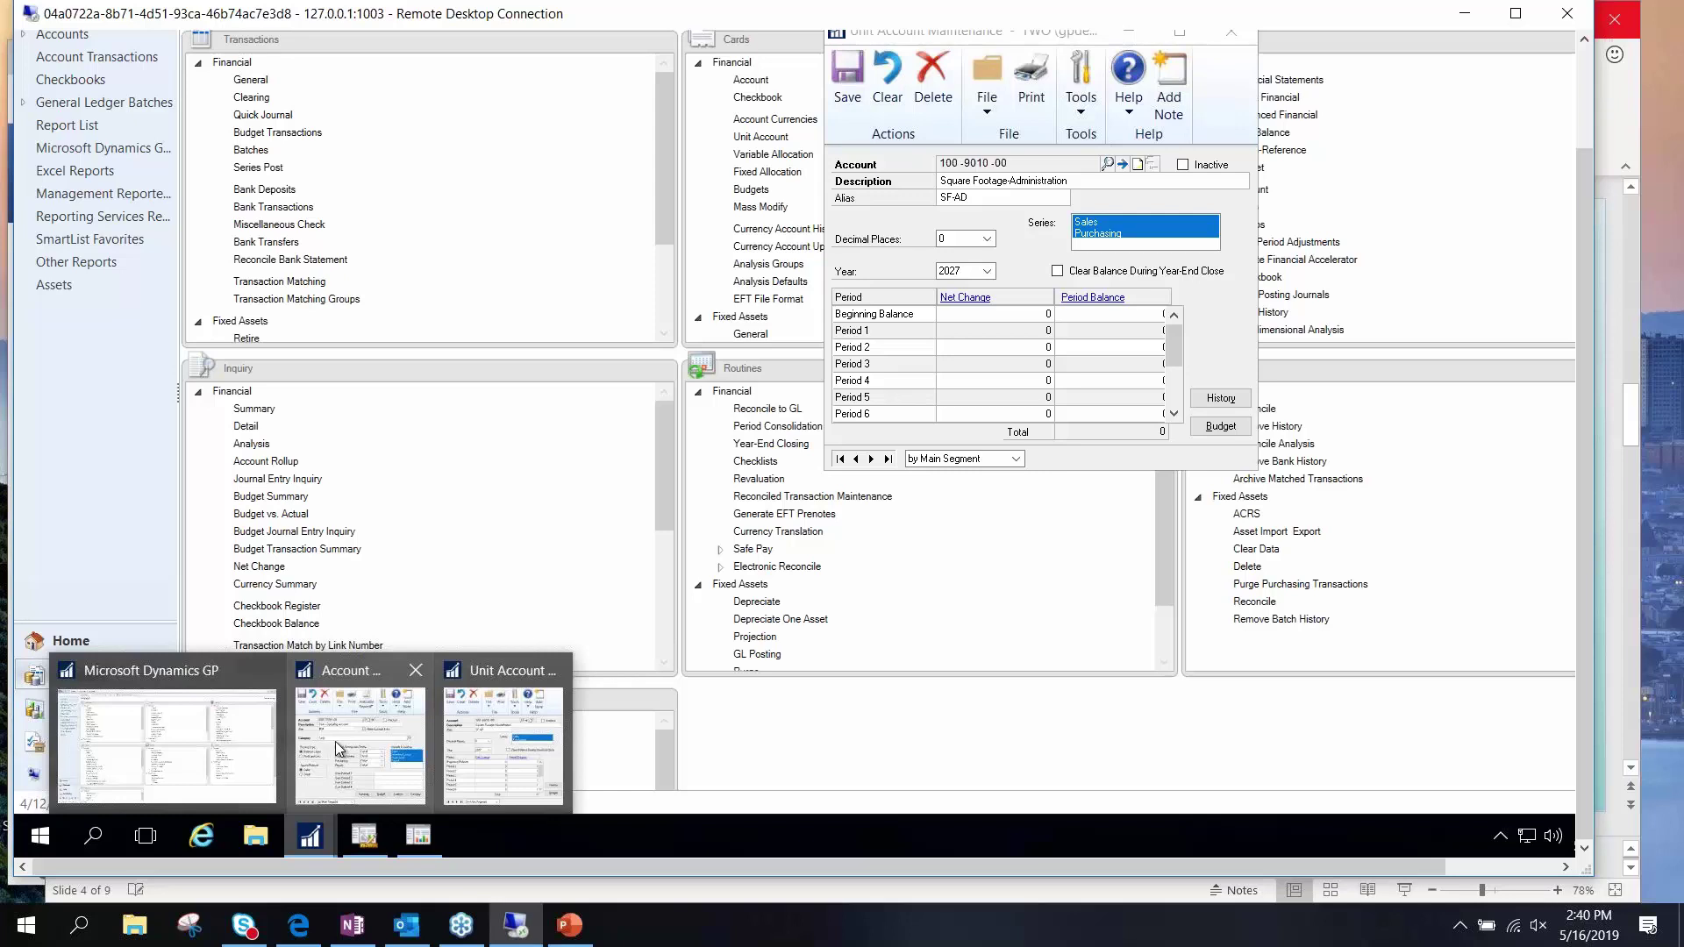
pyautogui.click(338, 793)
pyautogui.click(1587, 56)
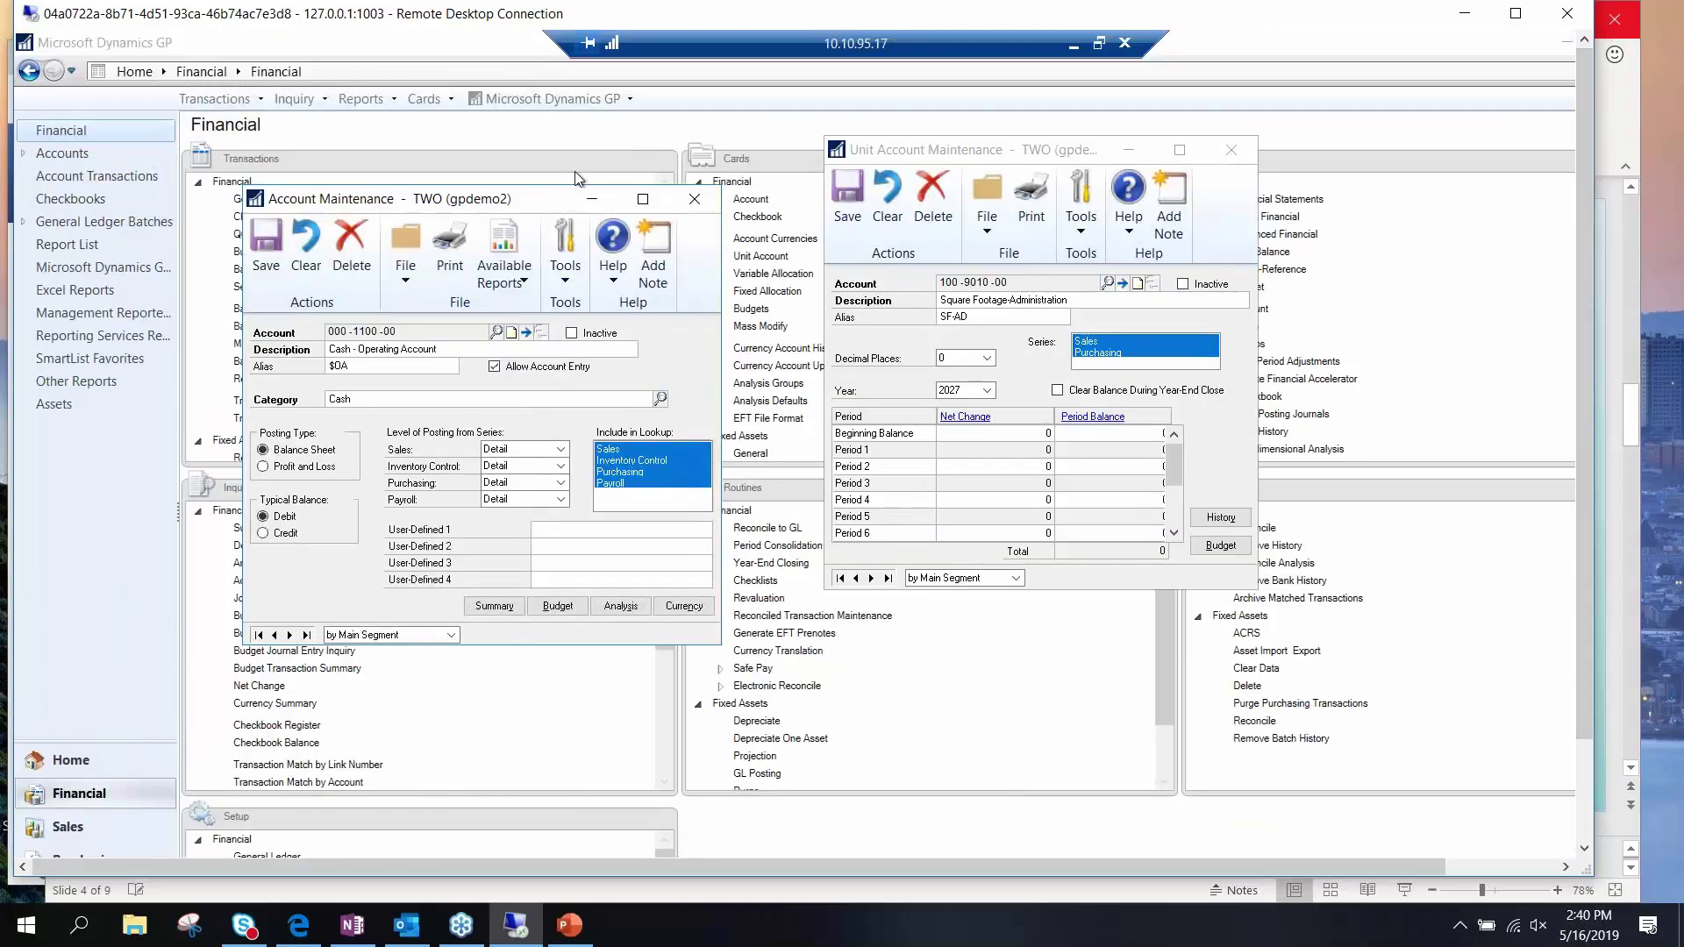
pyautogui.moveTo(551, 207); pyautogui.dragTo(615, 154)
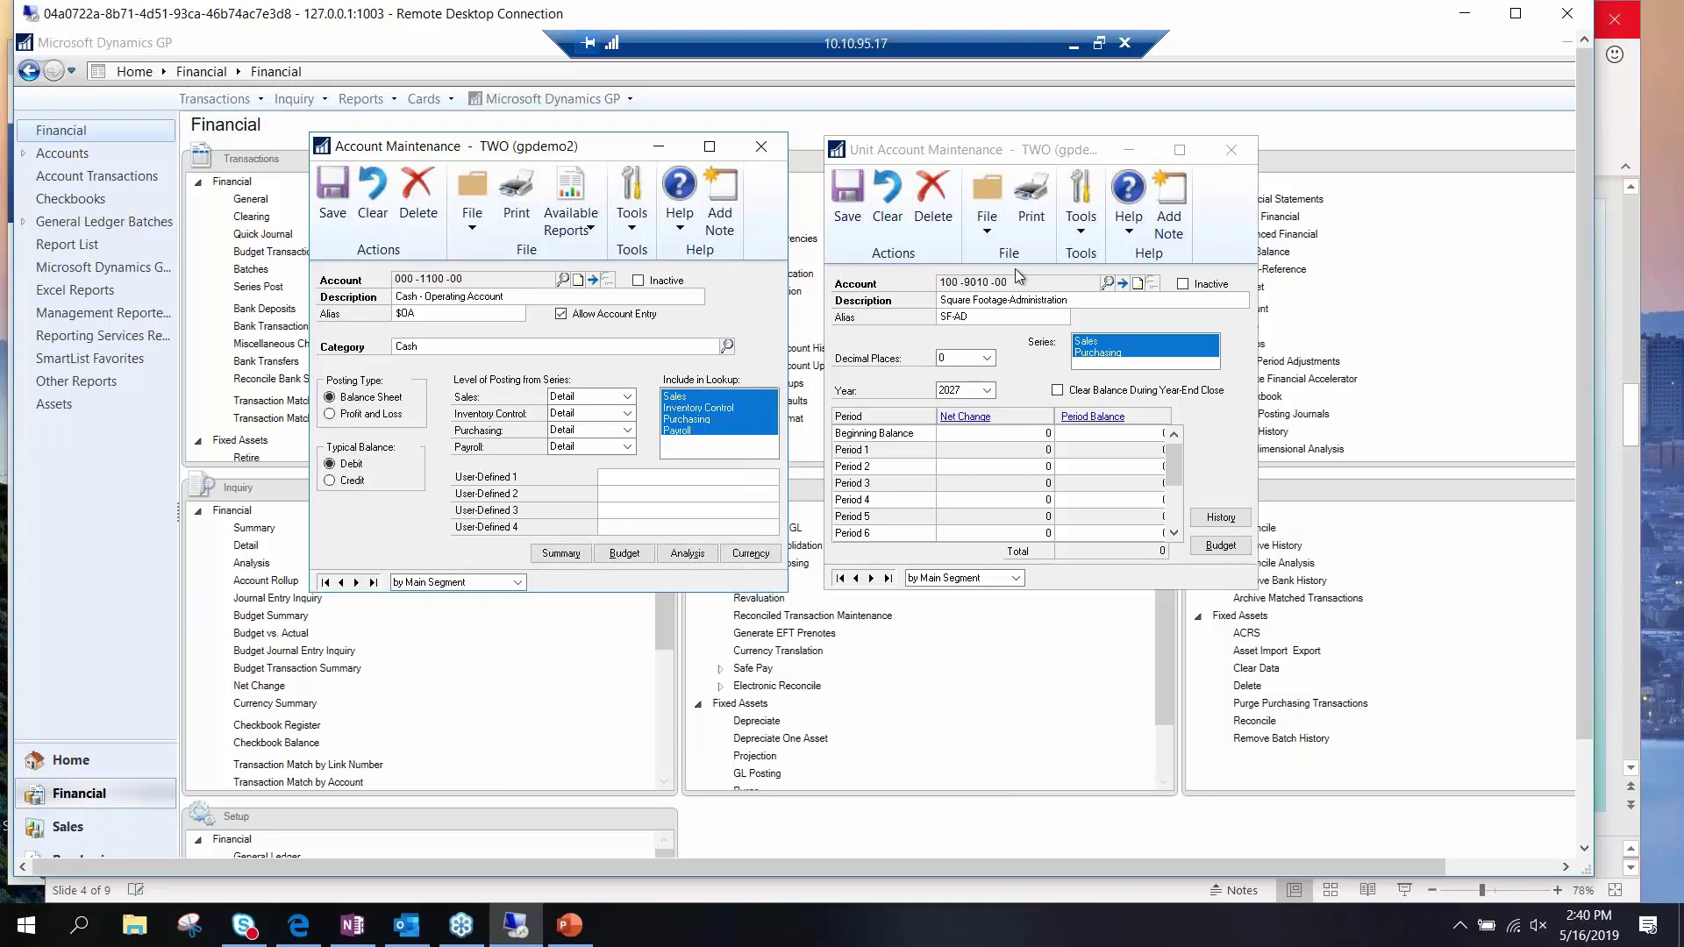
pyautogui.click(950, 301)
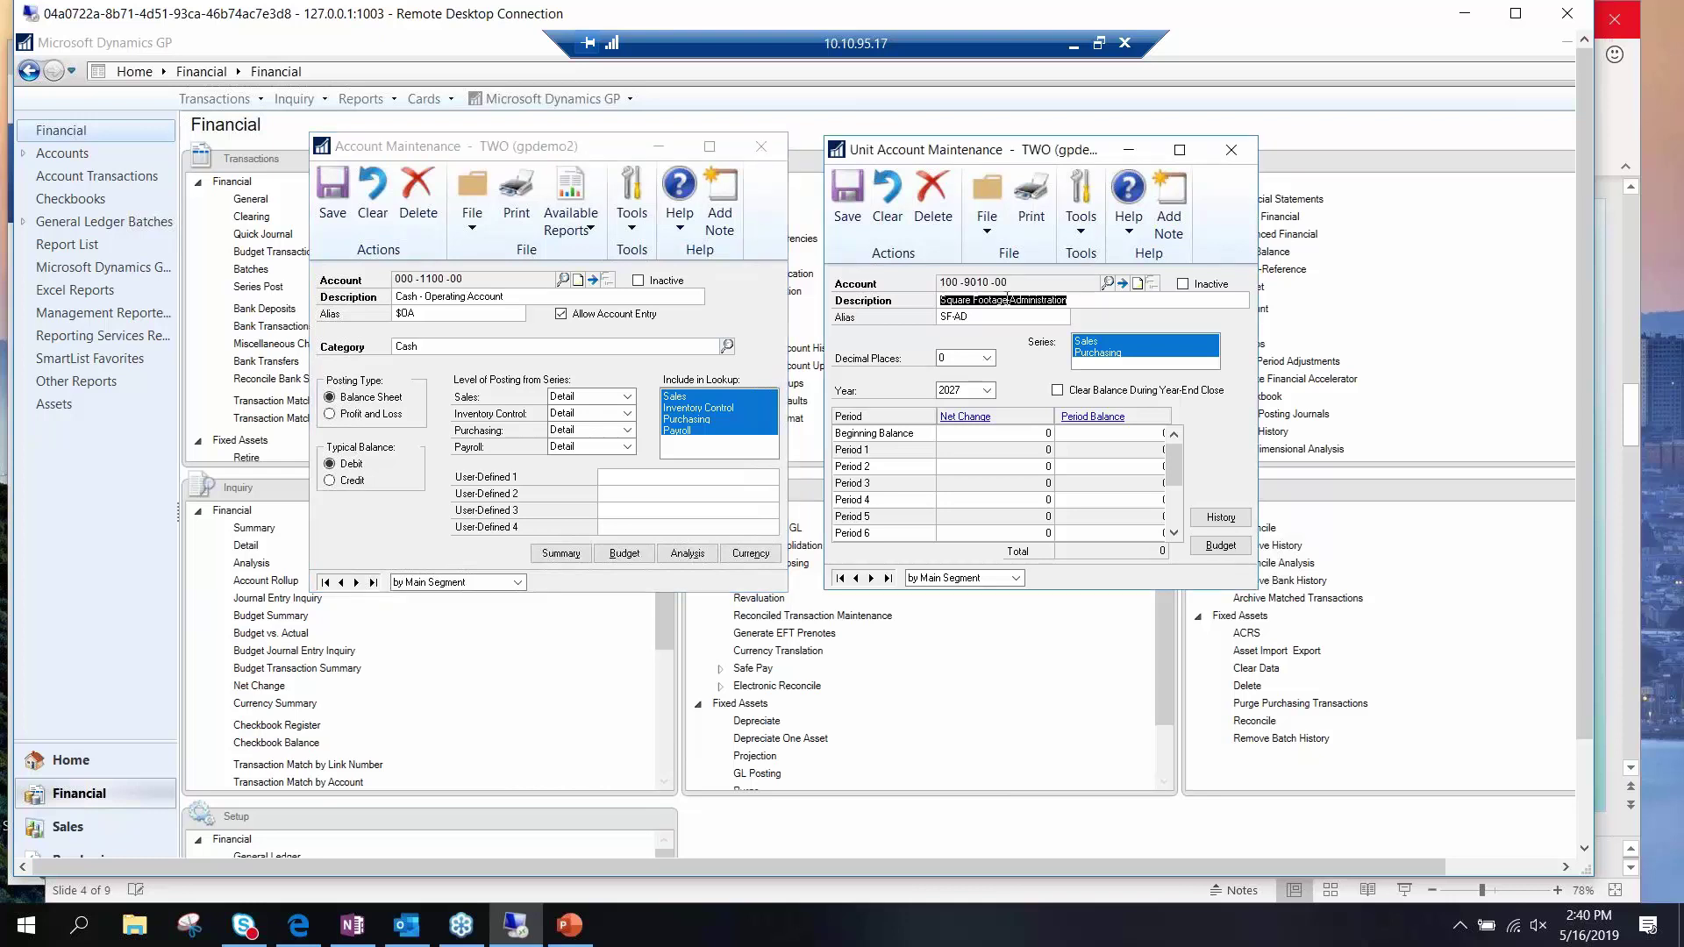
pyautogui.click(426, 347)
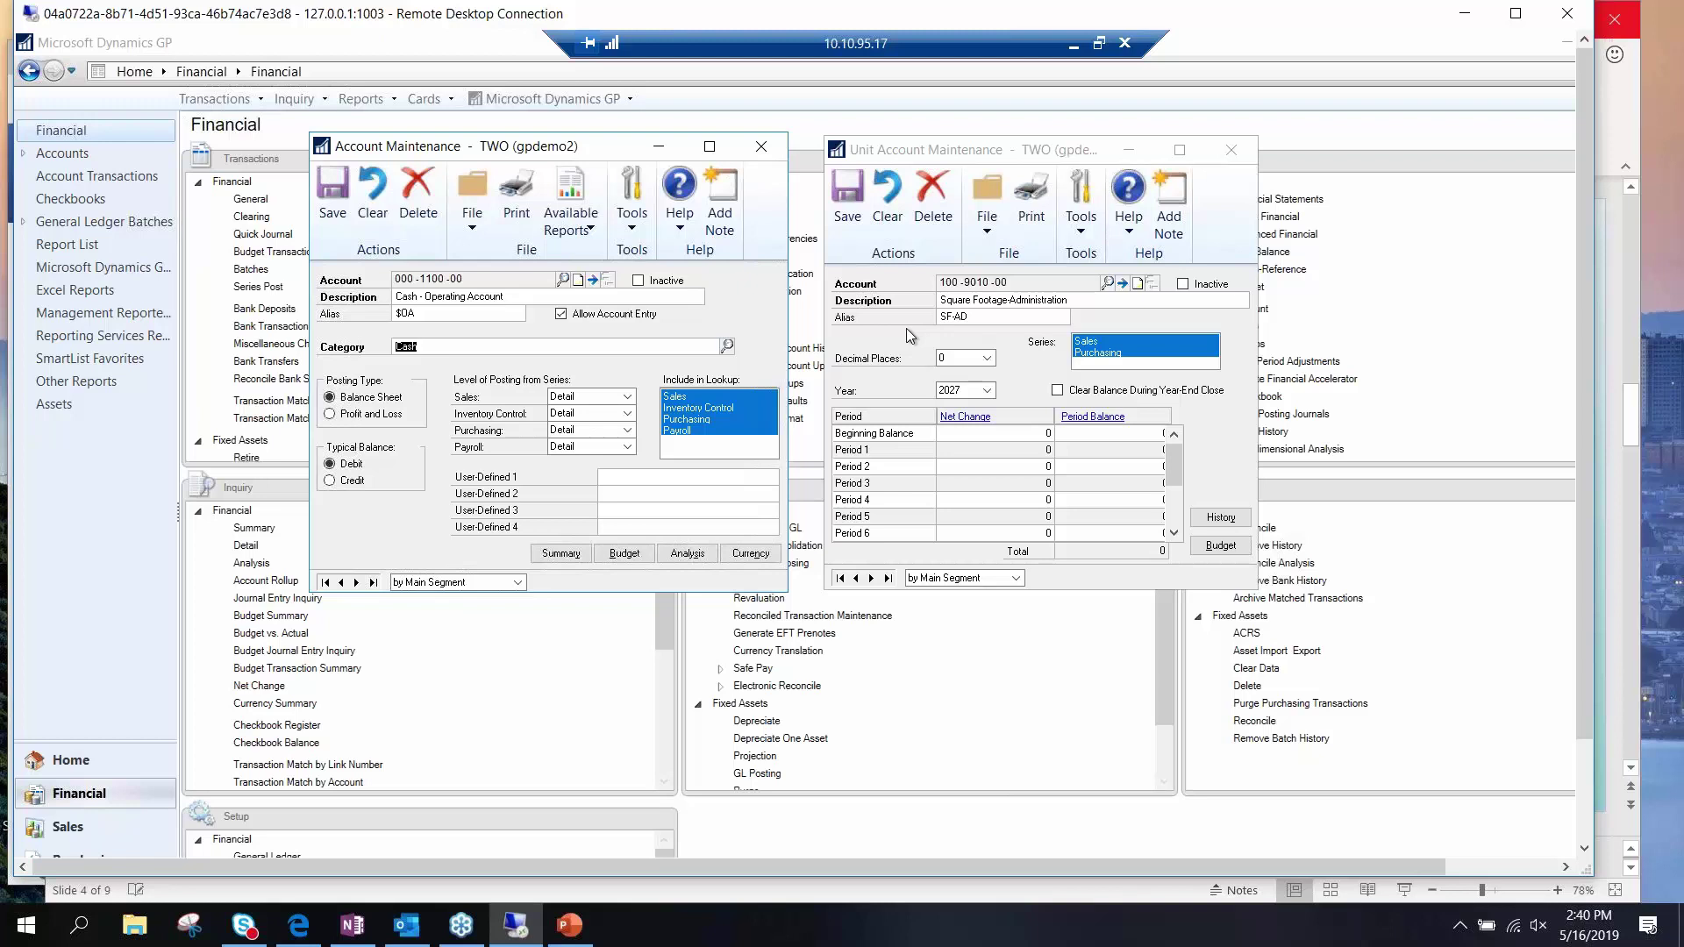
# Load the Employee Count-Administration unit account from the lookup, and review the other unit accounts in the list
pyautogui.click(1107, 284)
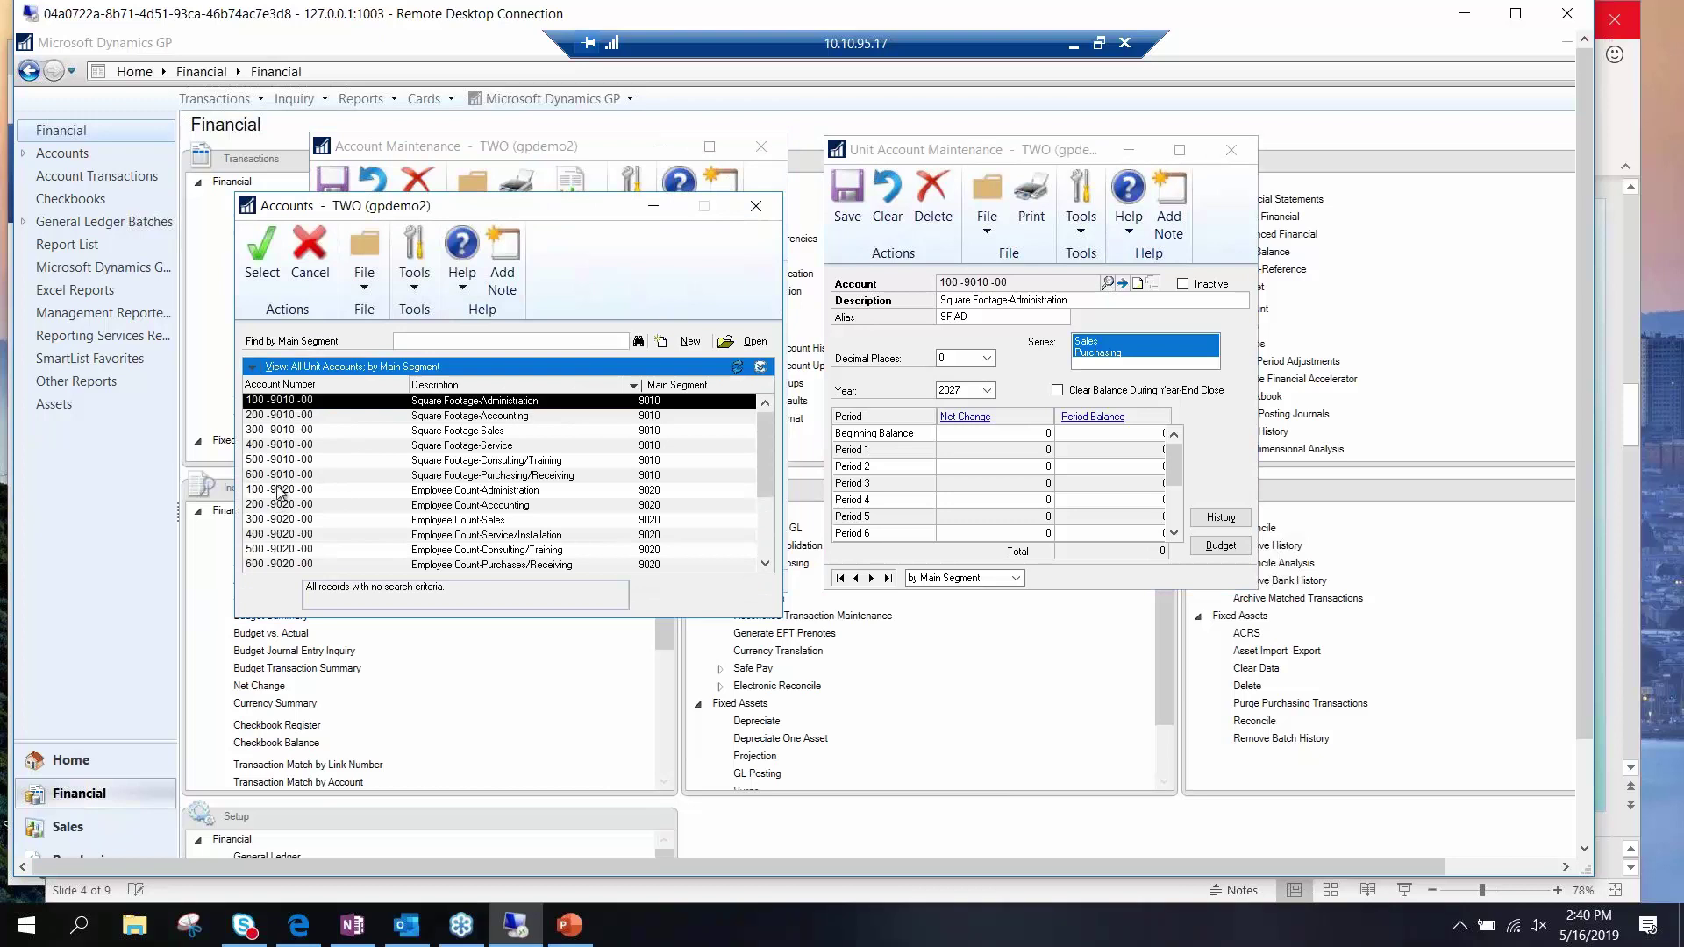
pyautogui.doubleClick(279, 490)
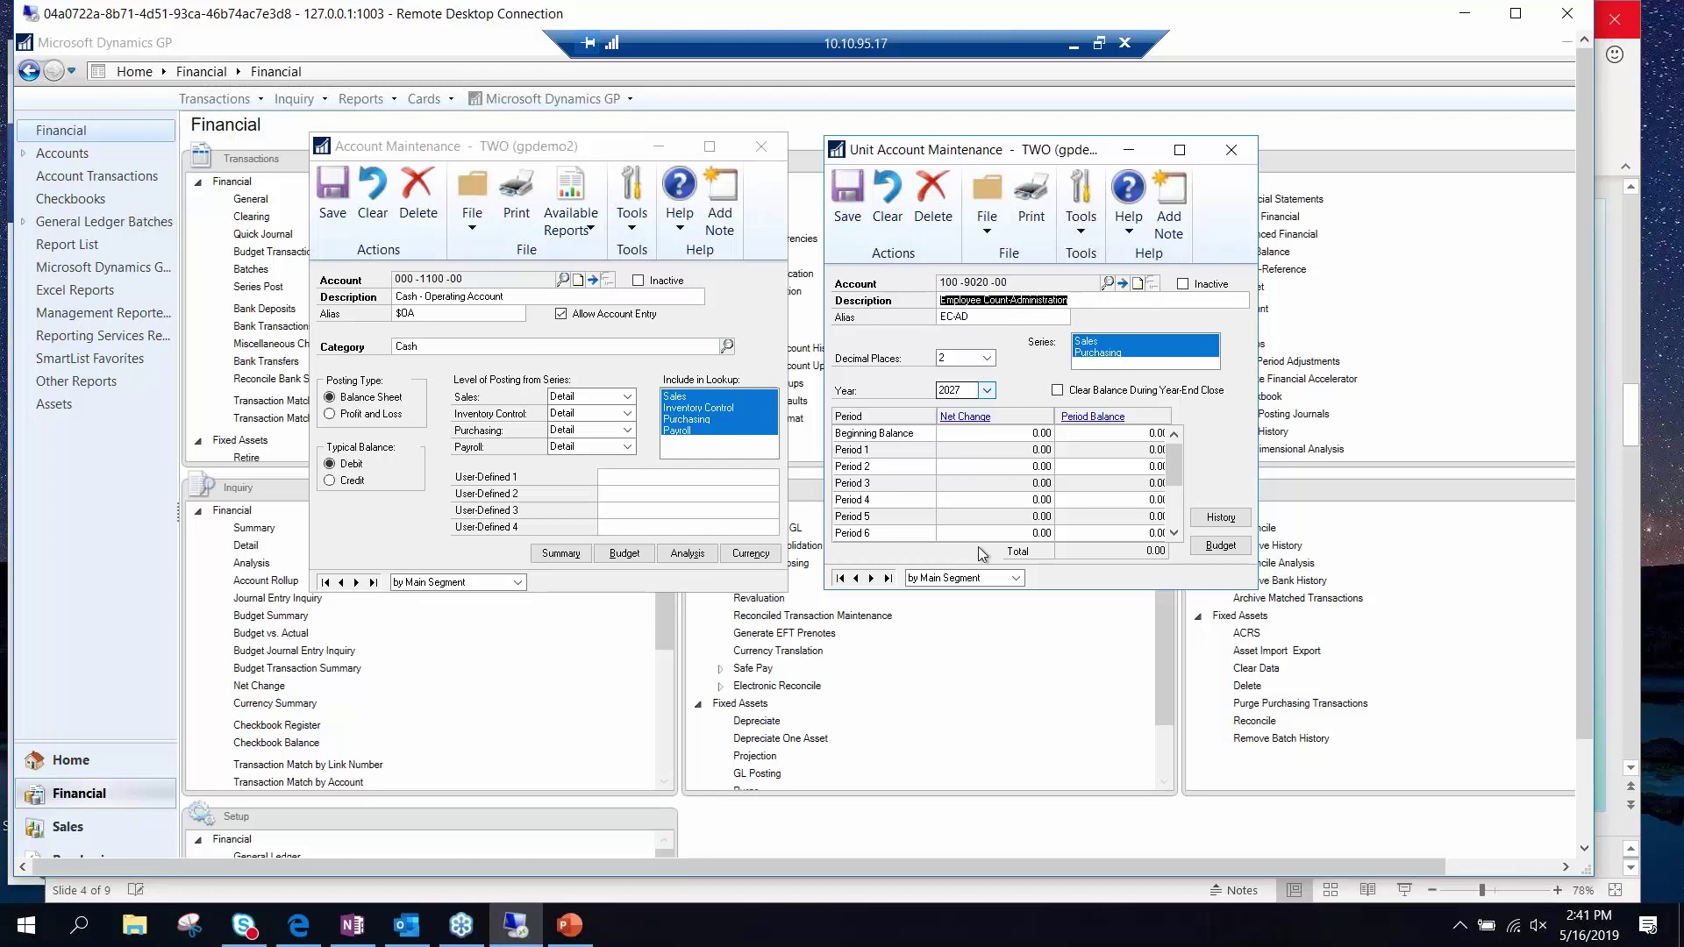
pyautogui.click(1108, 284)
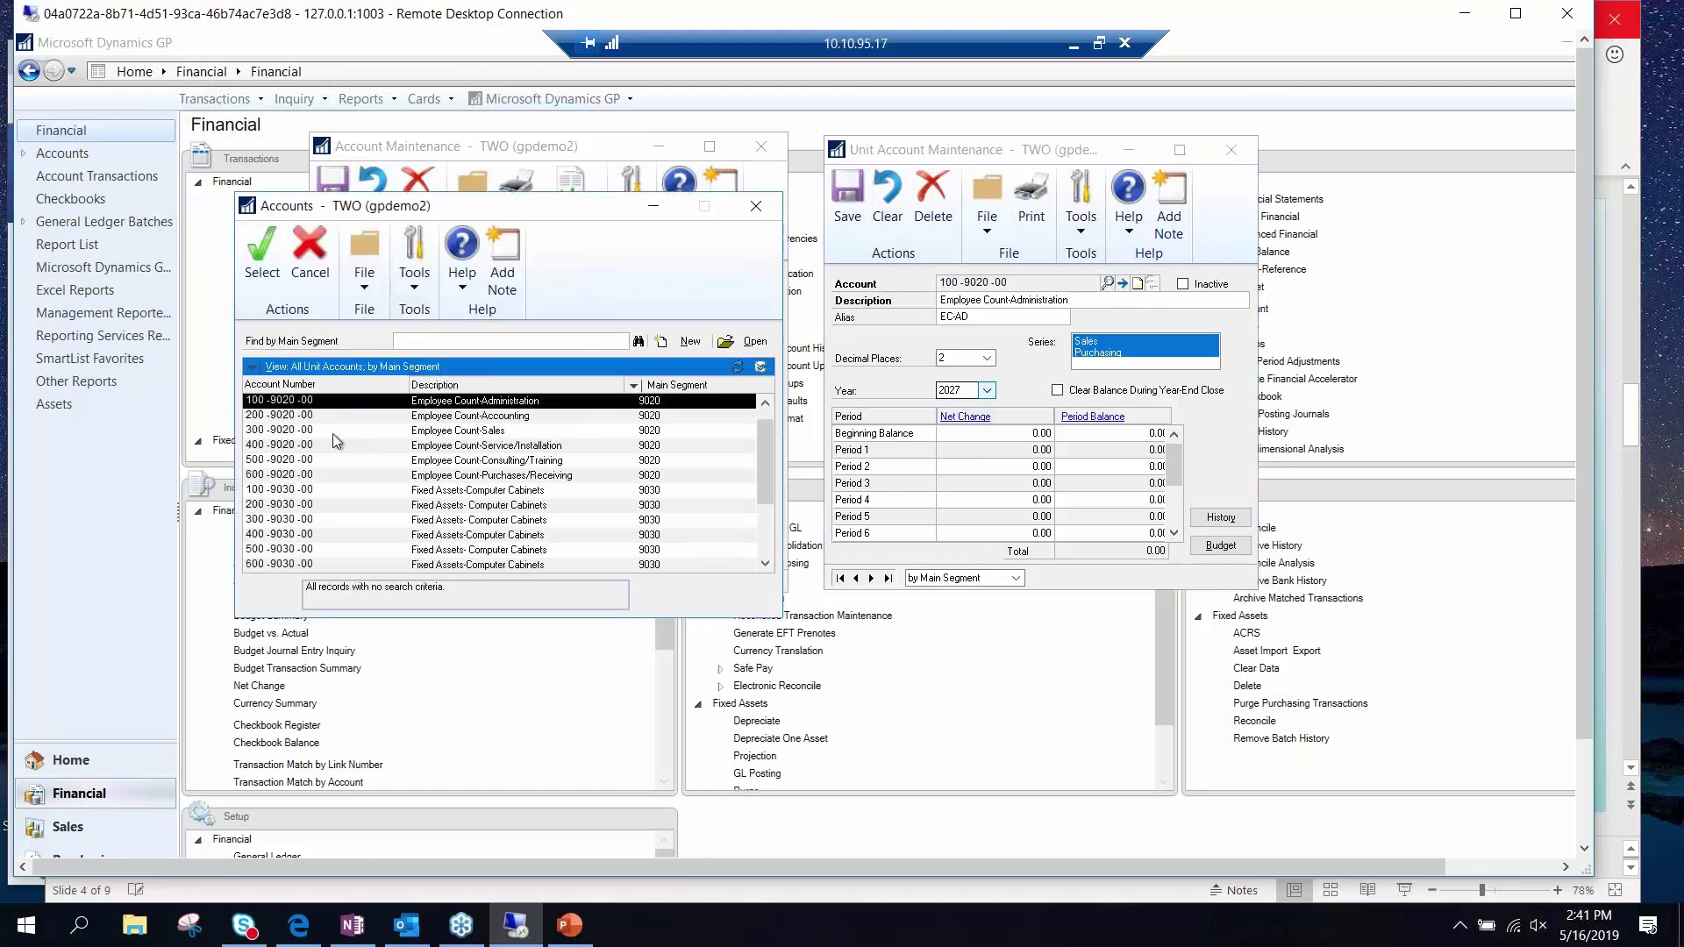
pyautogui.click(285, 430)
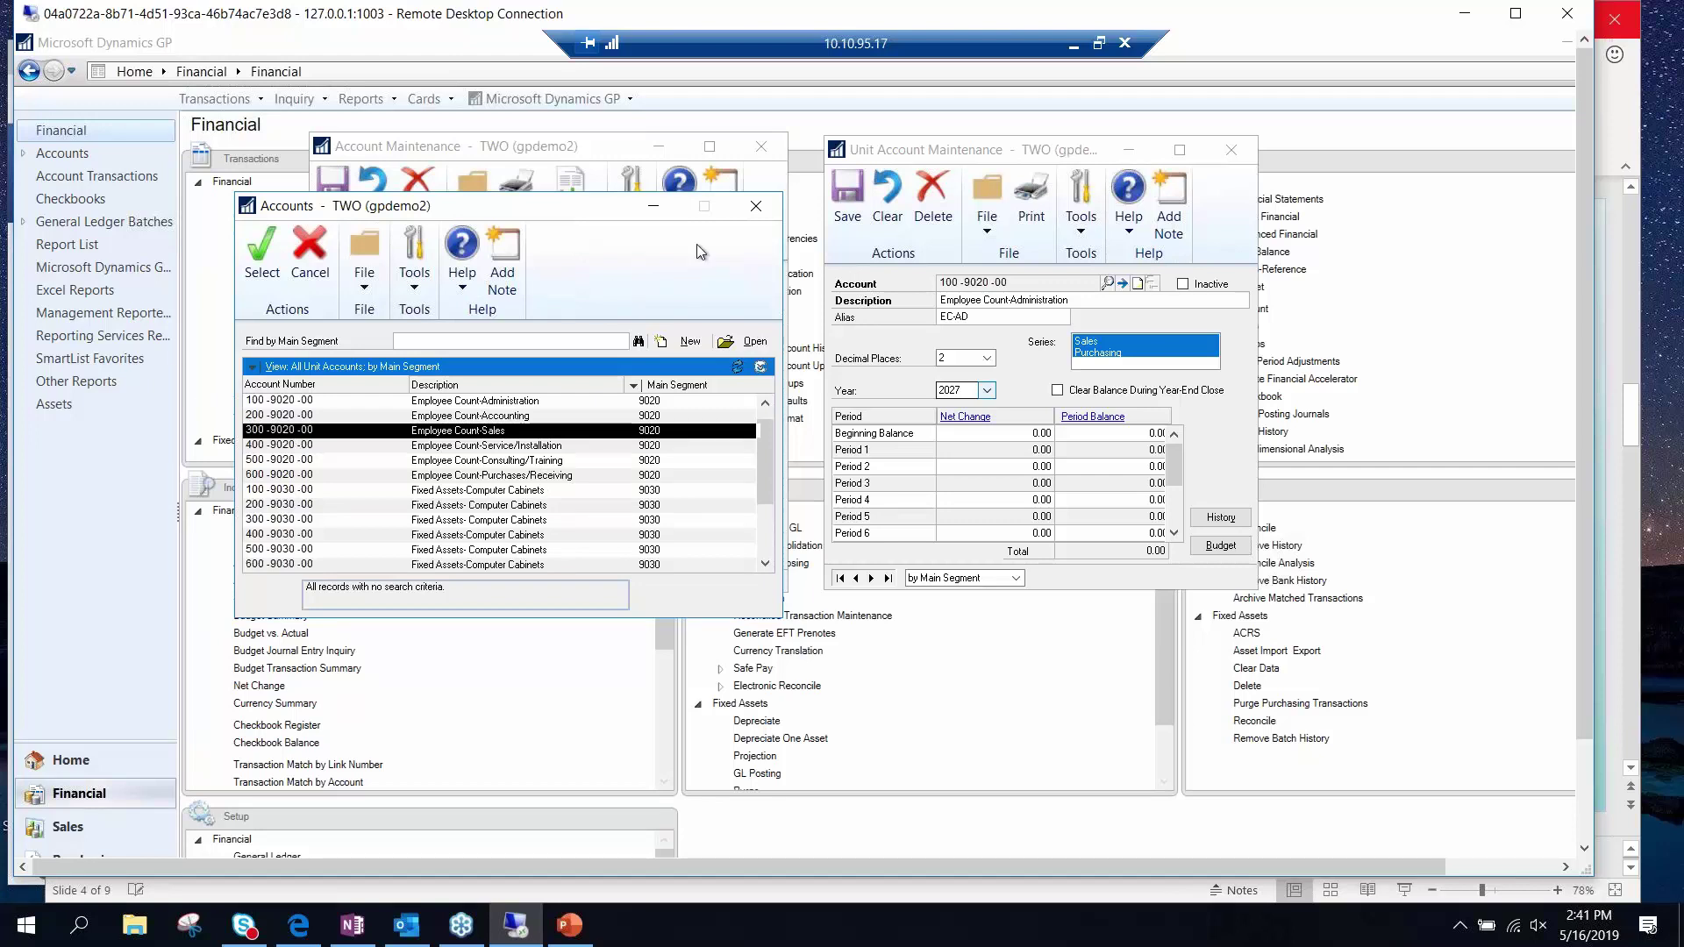
pyautogui.click(756, 207)
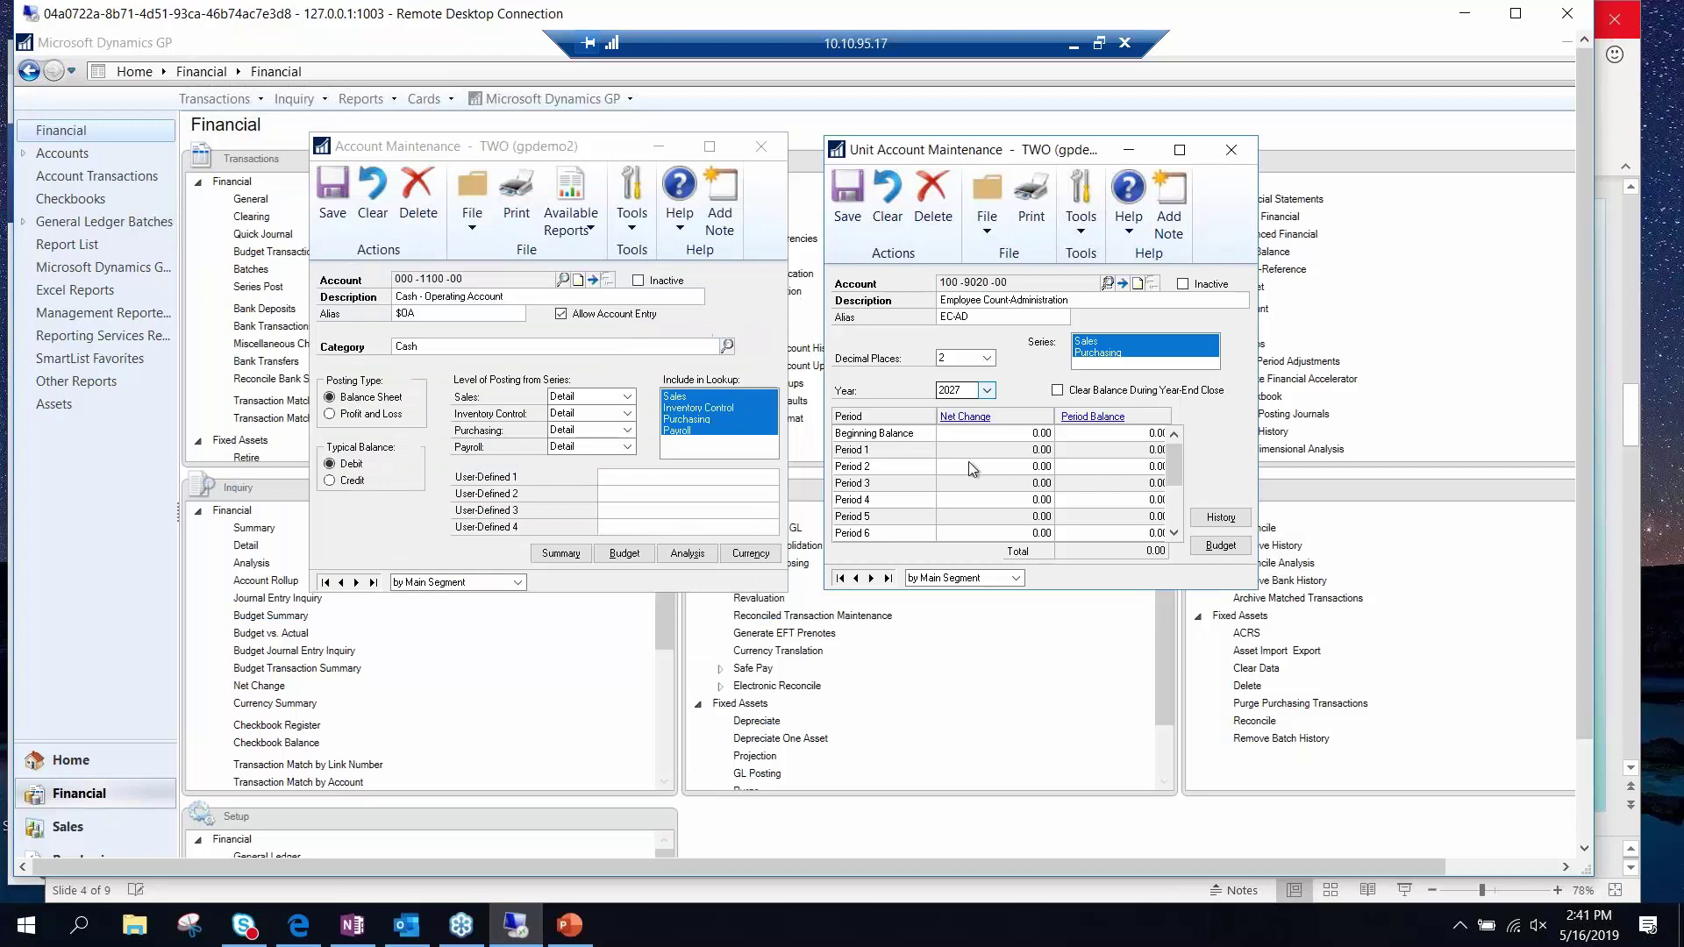
# Show the unit account's figures for year 2024 and examine the net changes of the first periods
pyautogui.click(988, 389)
pyautogui.click(960, 406)
pyautogui.click(1022, 451)
pyautogui.click(1020, 466)
pyautogui.click(1016, 498)
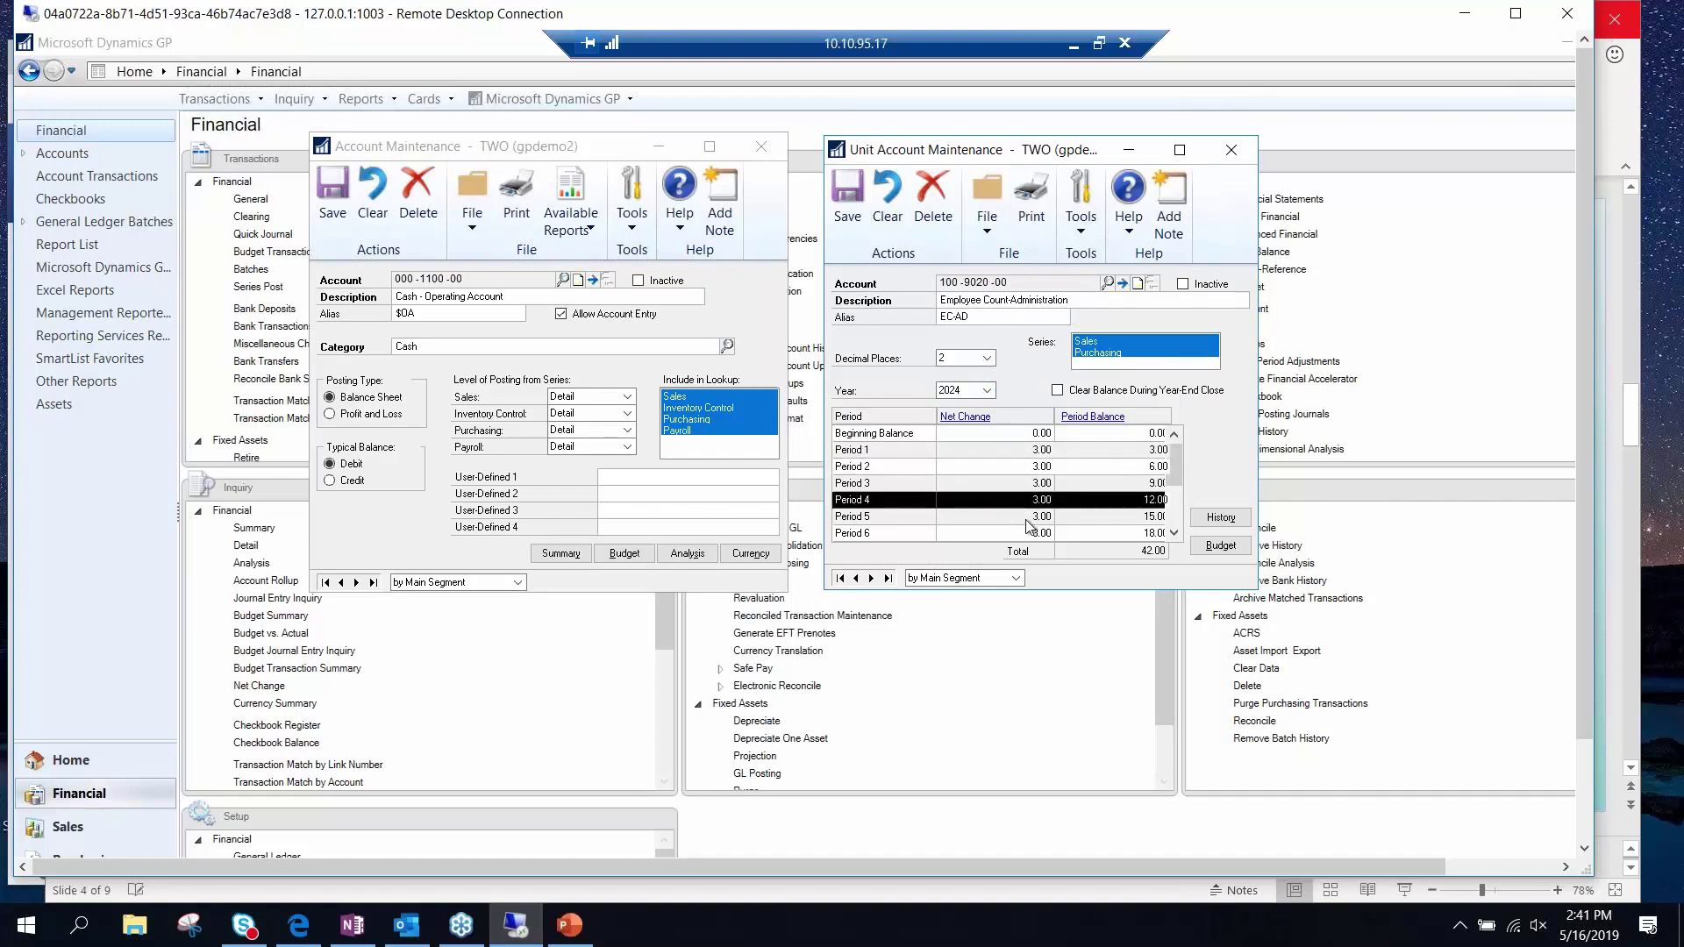
# Show the Employee Count-Sales unit account's 2024 figures, examine its net changes by period, and check its single-account budget window
pyautogui.click(1034, 533)
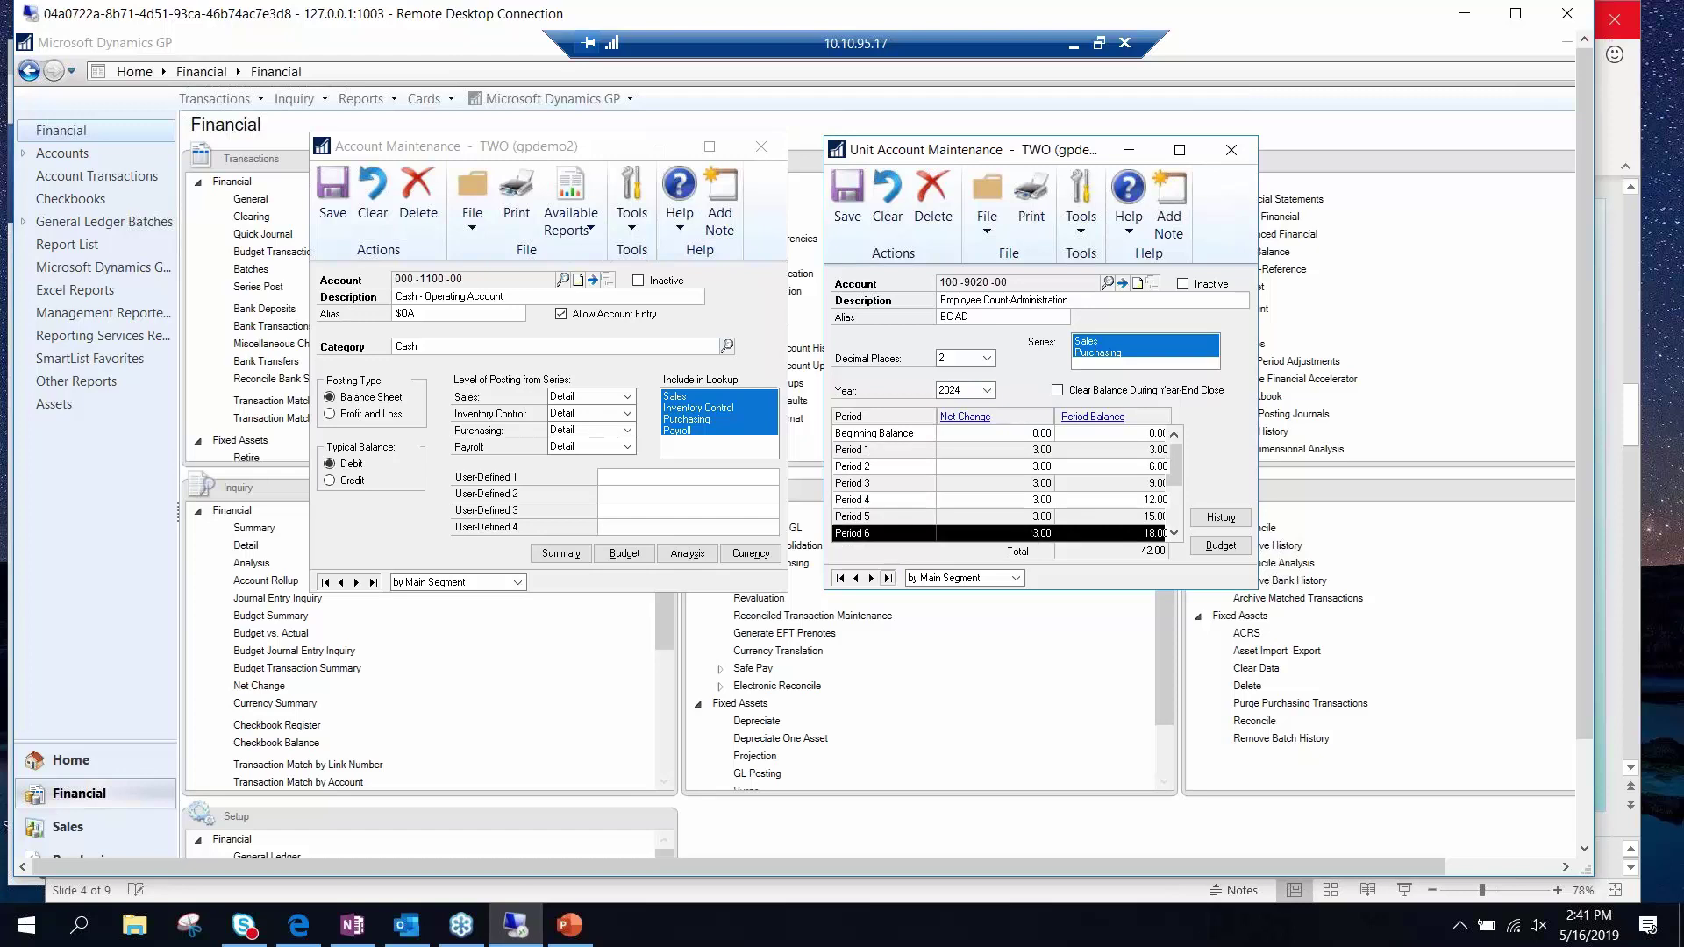
pyautogui.click(871, 578)
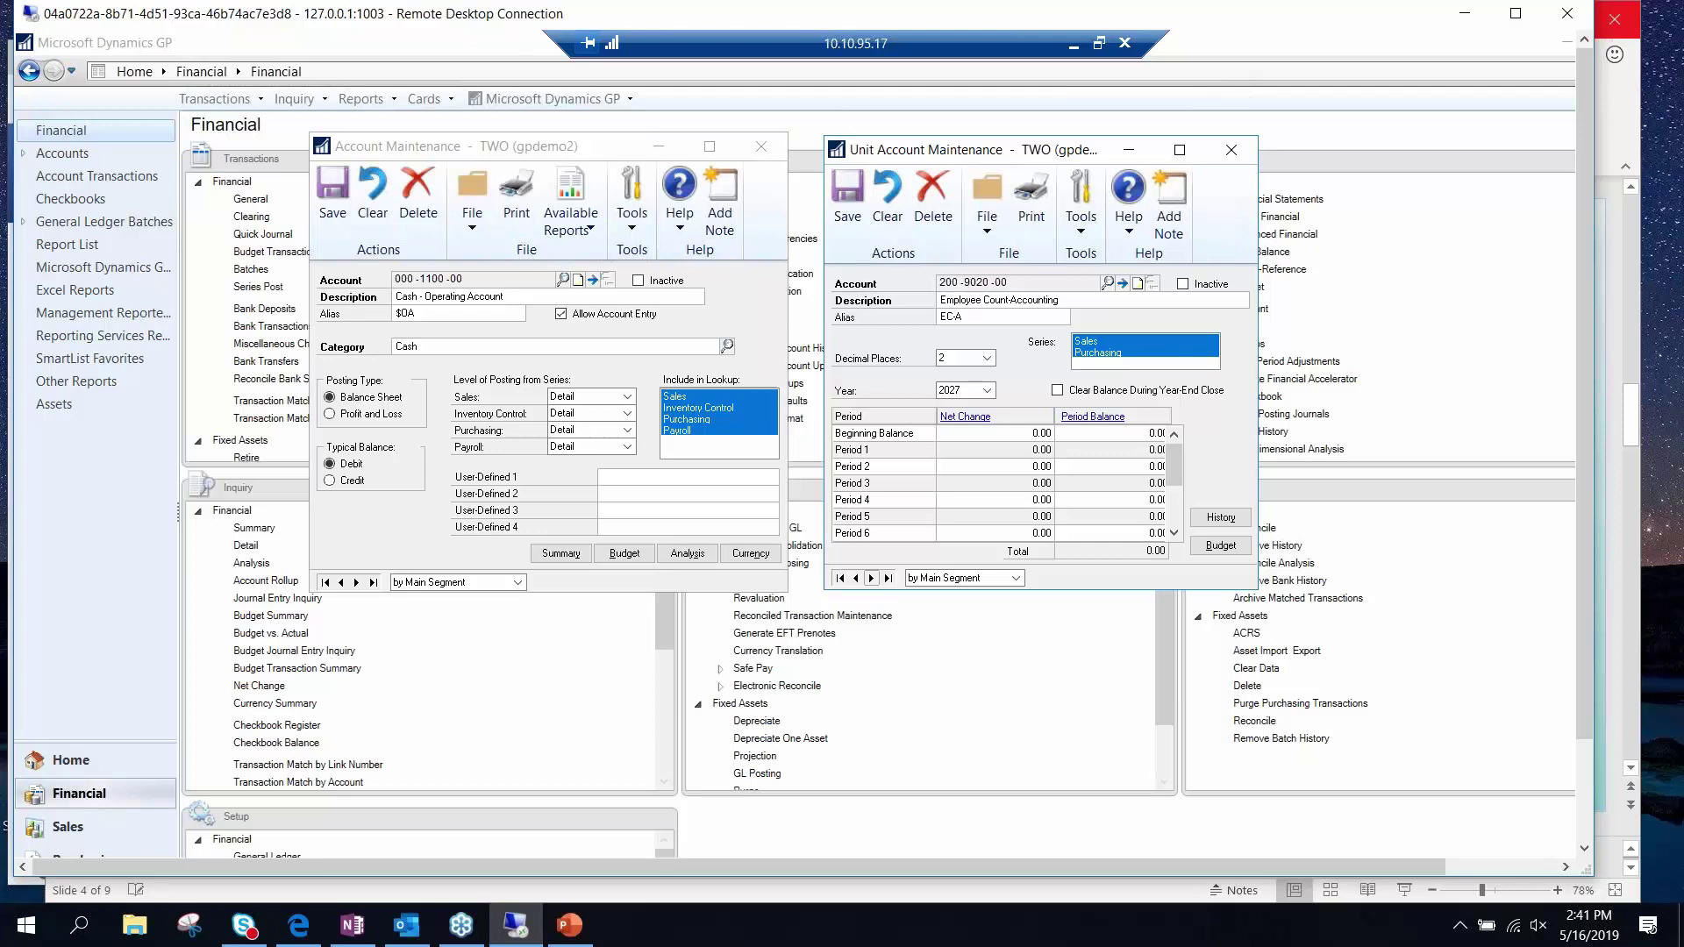
pyautogui.click(871, 578)
pyautogui.click(987, 391)
pyautogui.click(962, 409)
pyautogui.click(1175, 508)
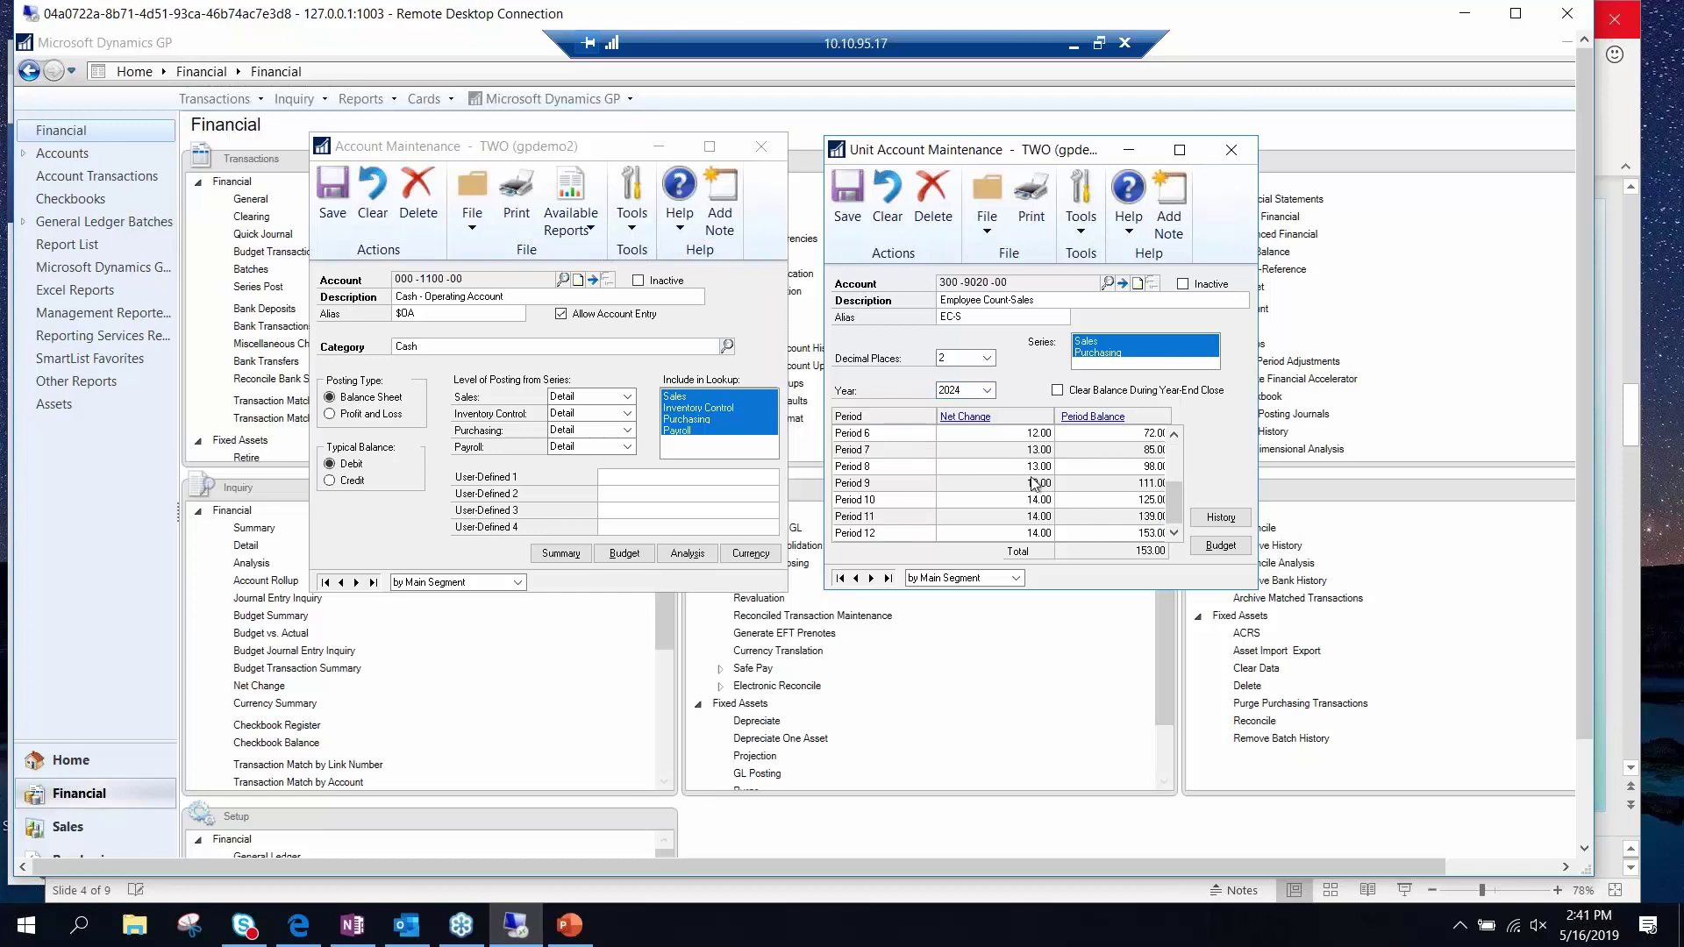
pyautogui.click(1034, 517)
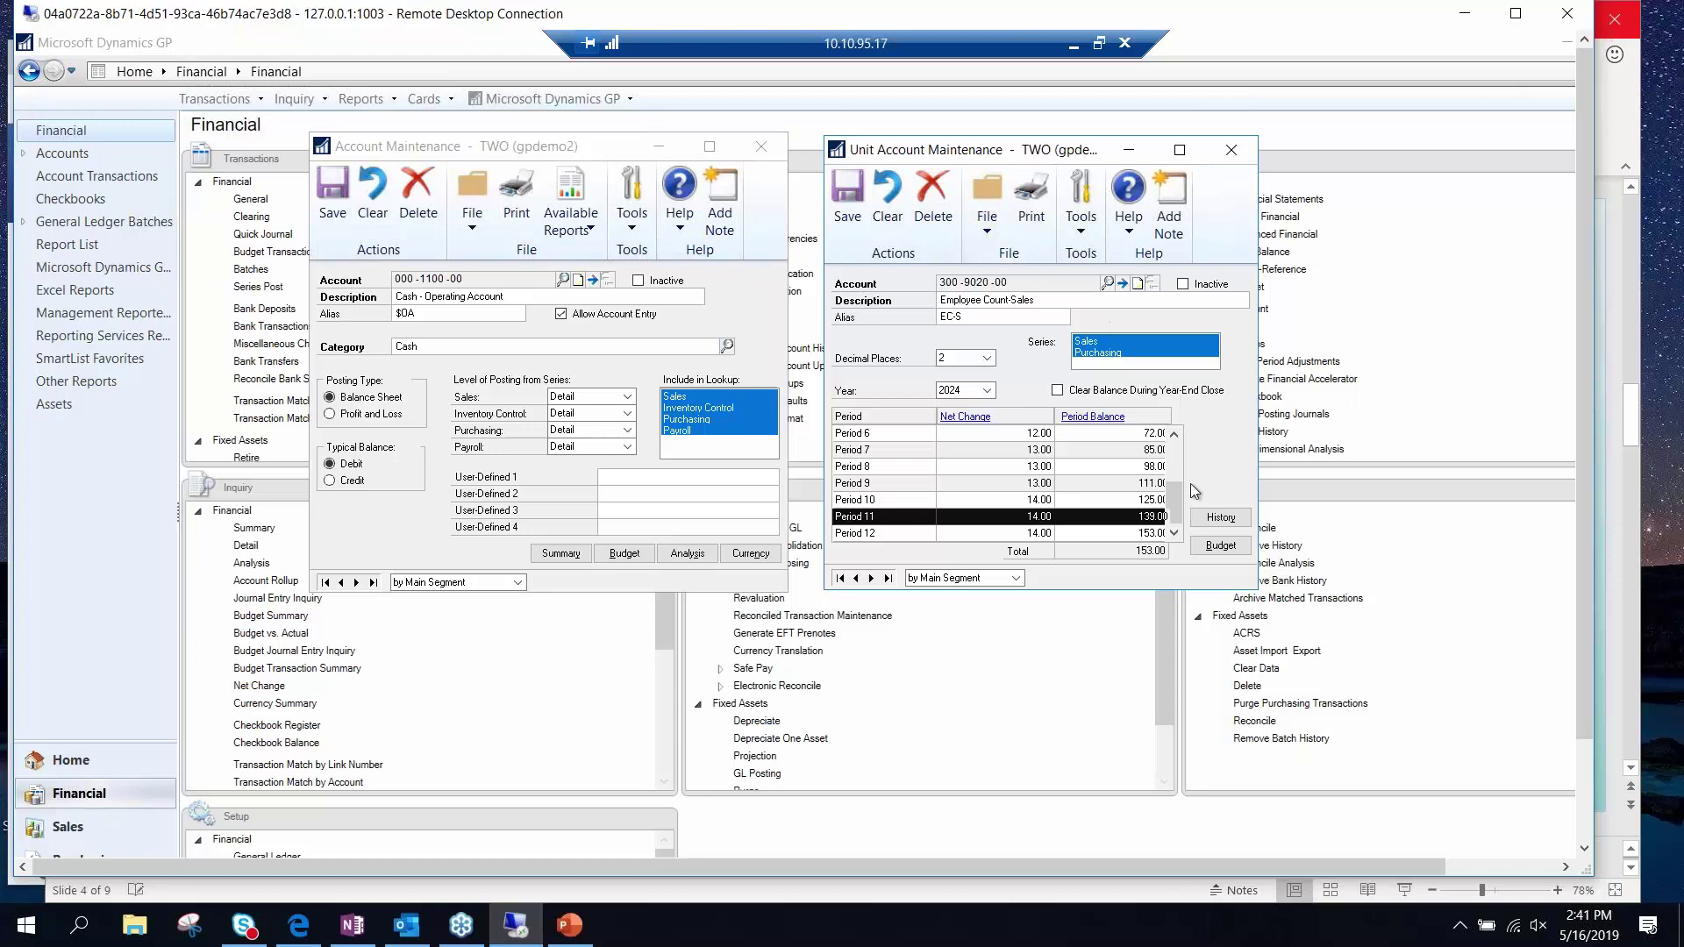
pyautogui.click(1217, 544)
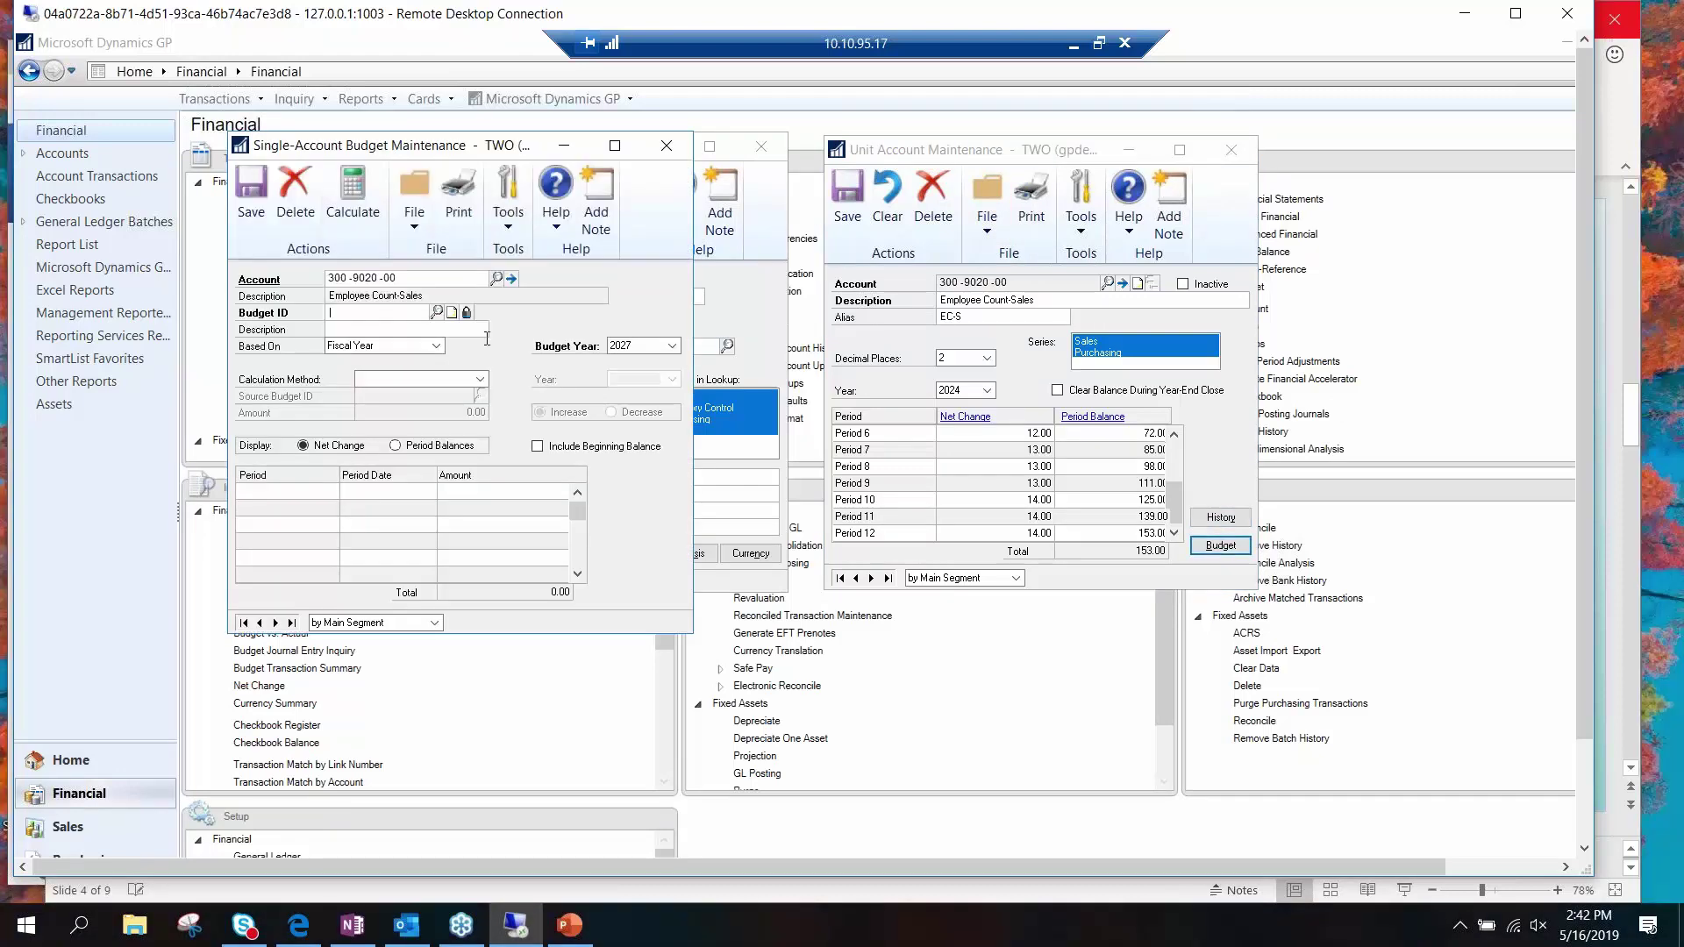
pyautogui.click(667, 146)
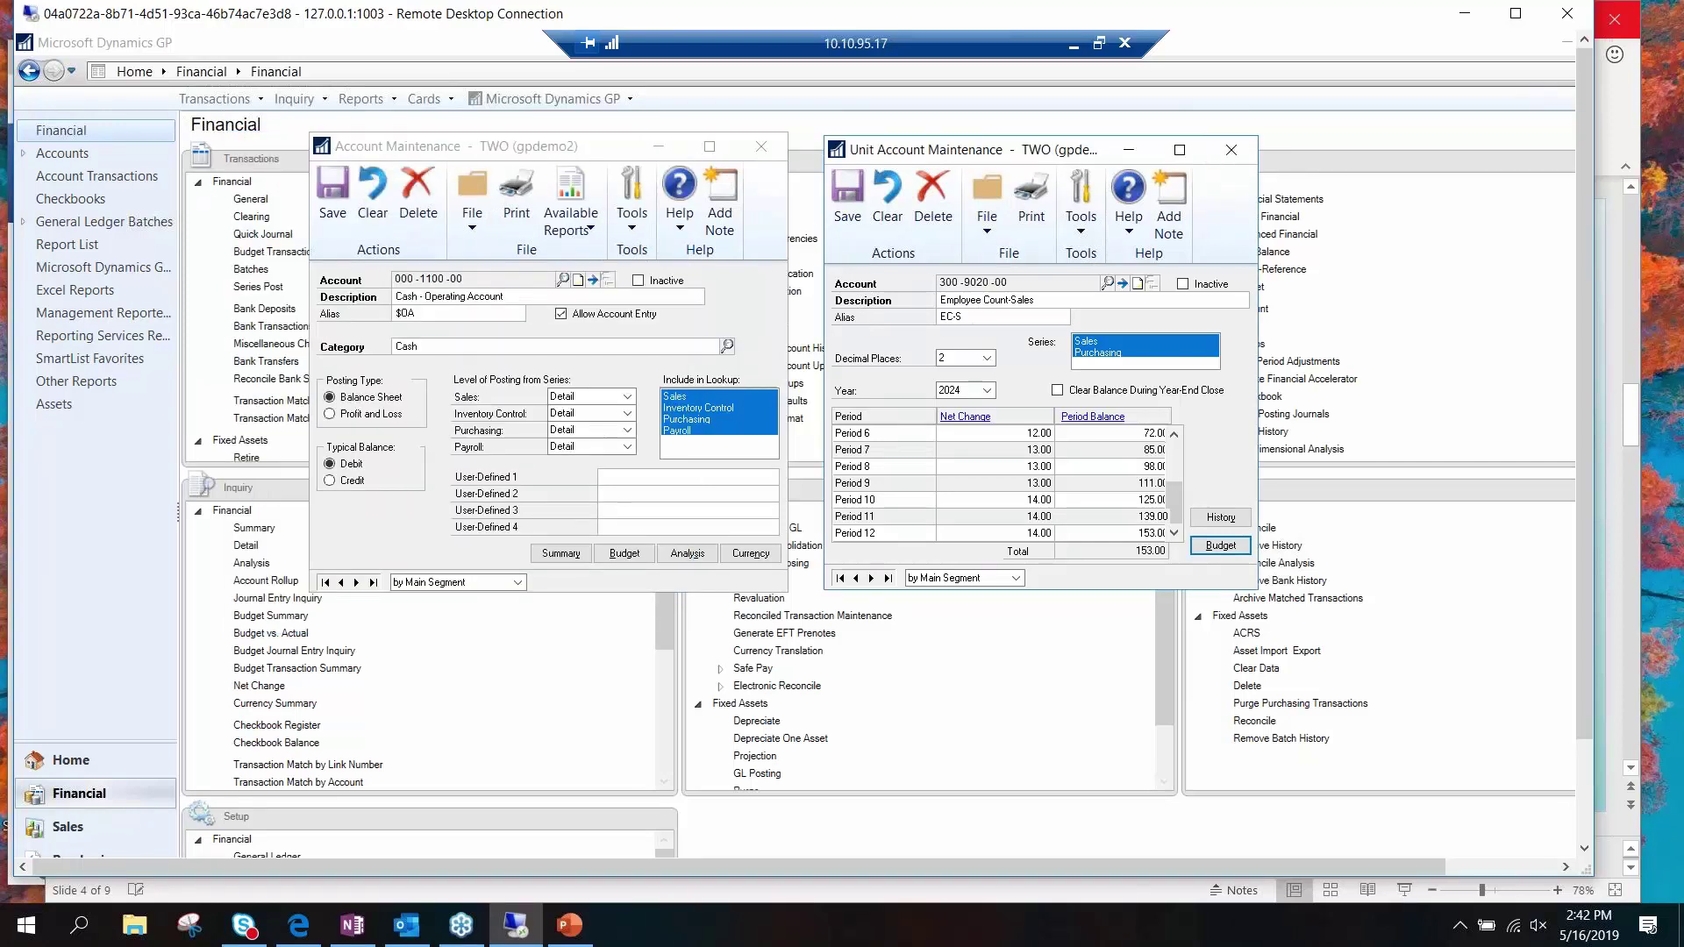
# Switch to Management Reporter, enlarge the remote desktop window, and open the USER GROUP 12 Month Trend Income Statement report definition
pyautogui.click(1578, 807)
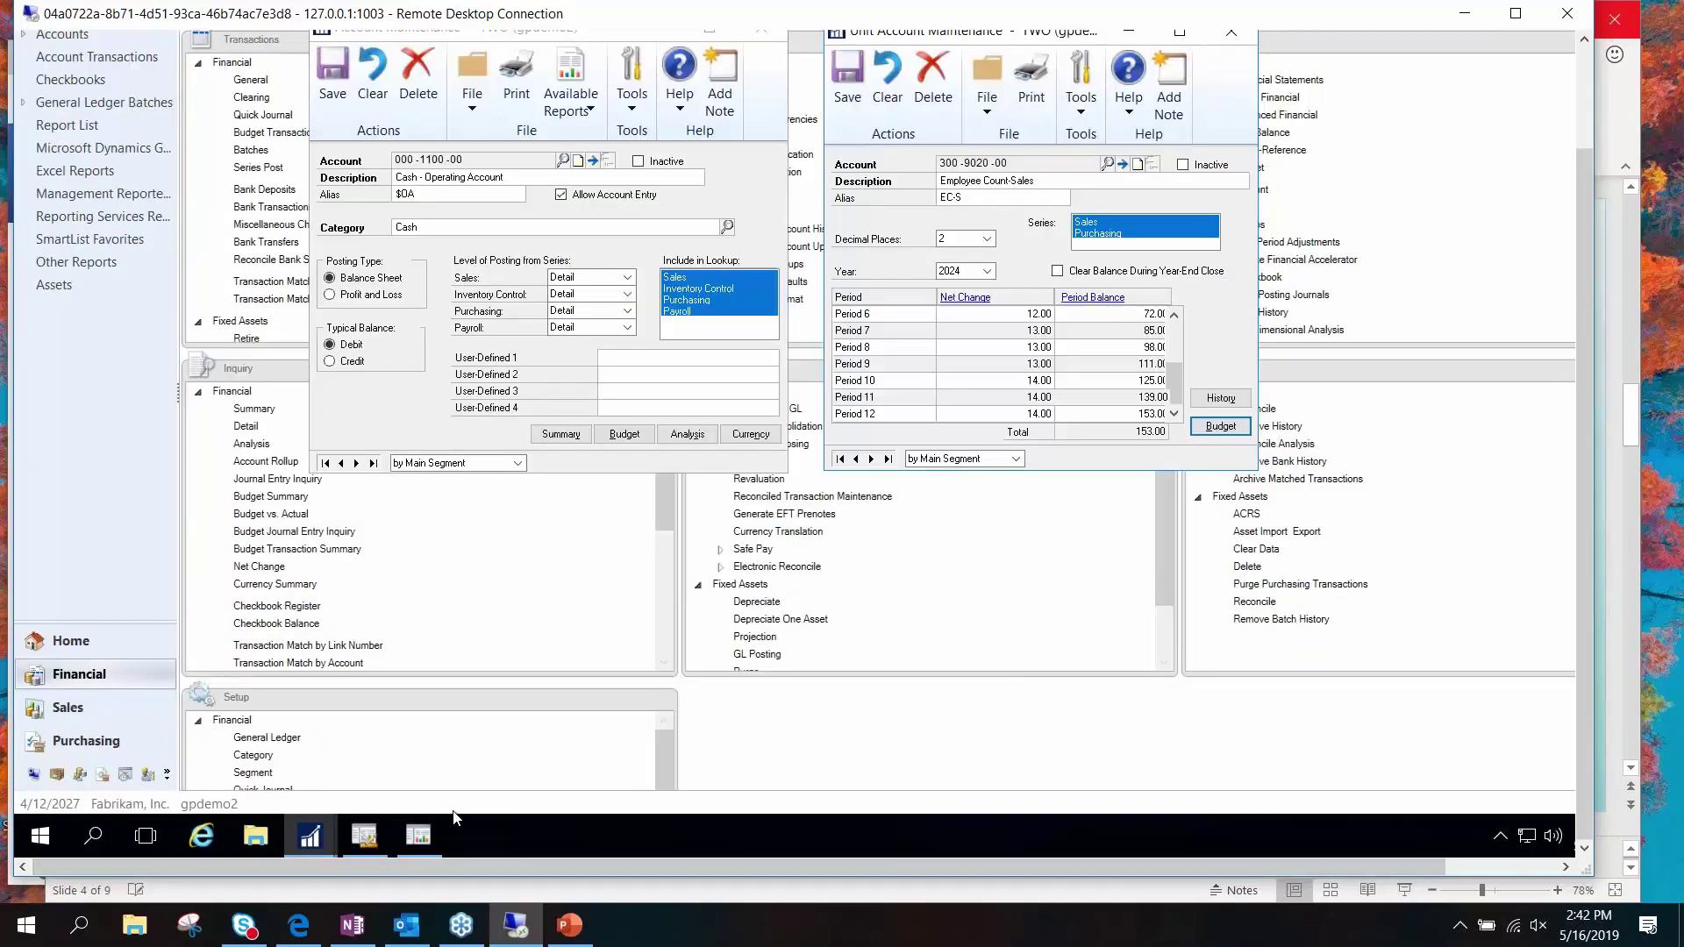
pyautogui.click(361, 849)
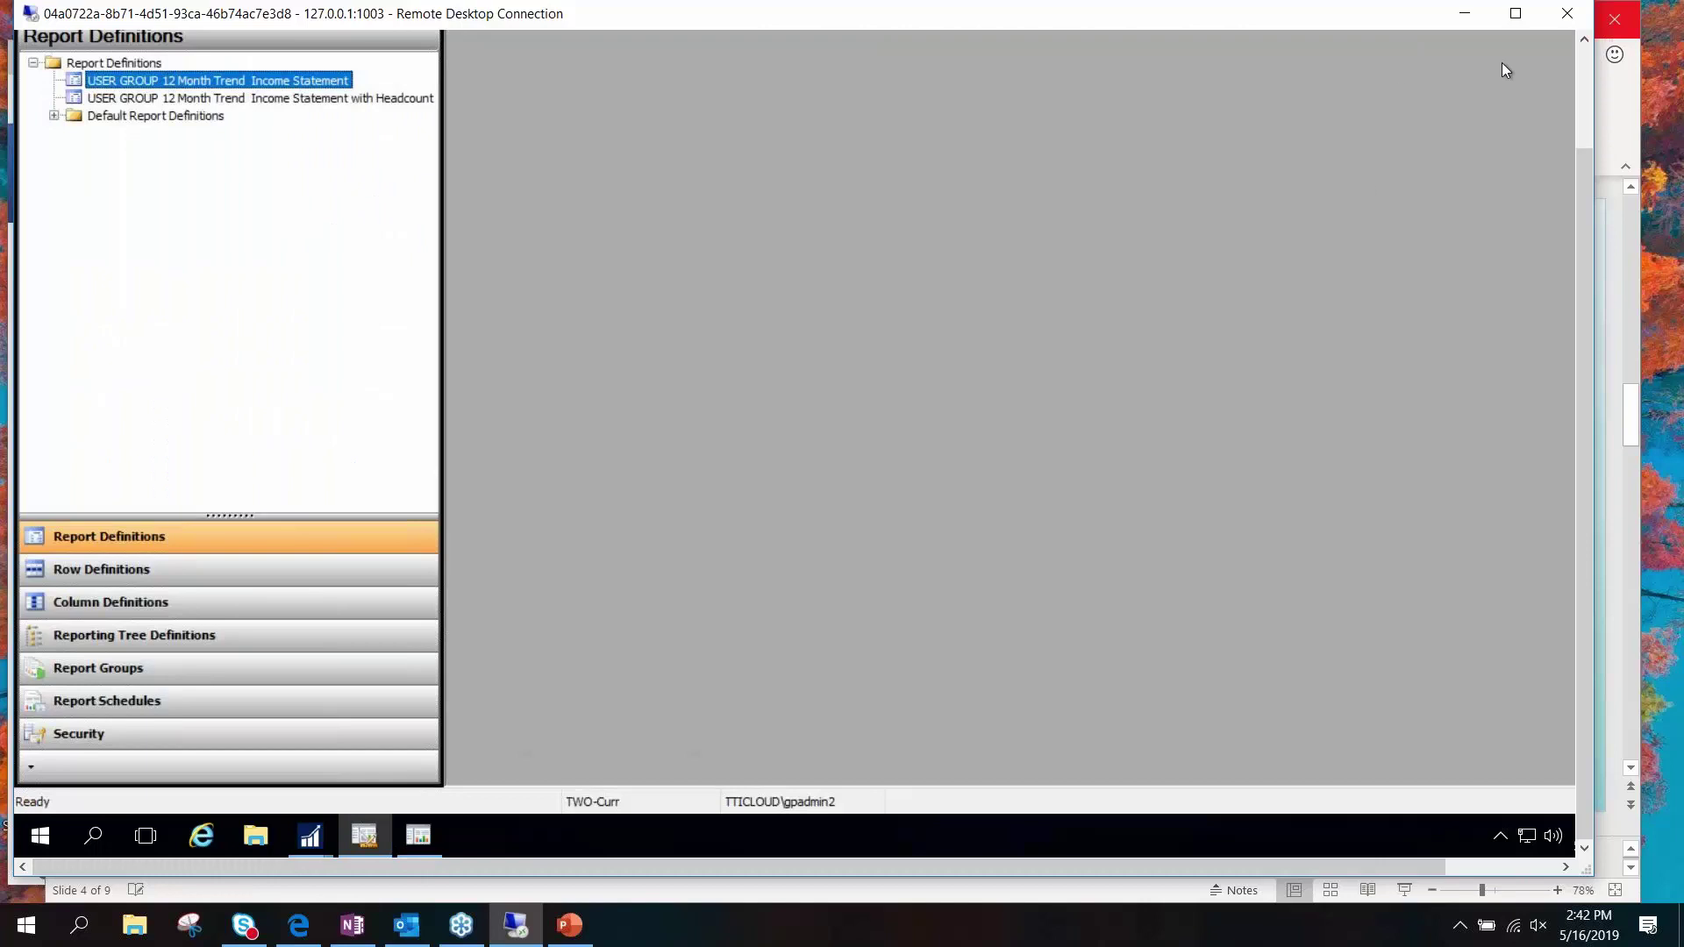
pyautogui.click(1580, 66)
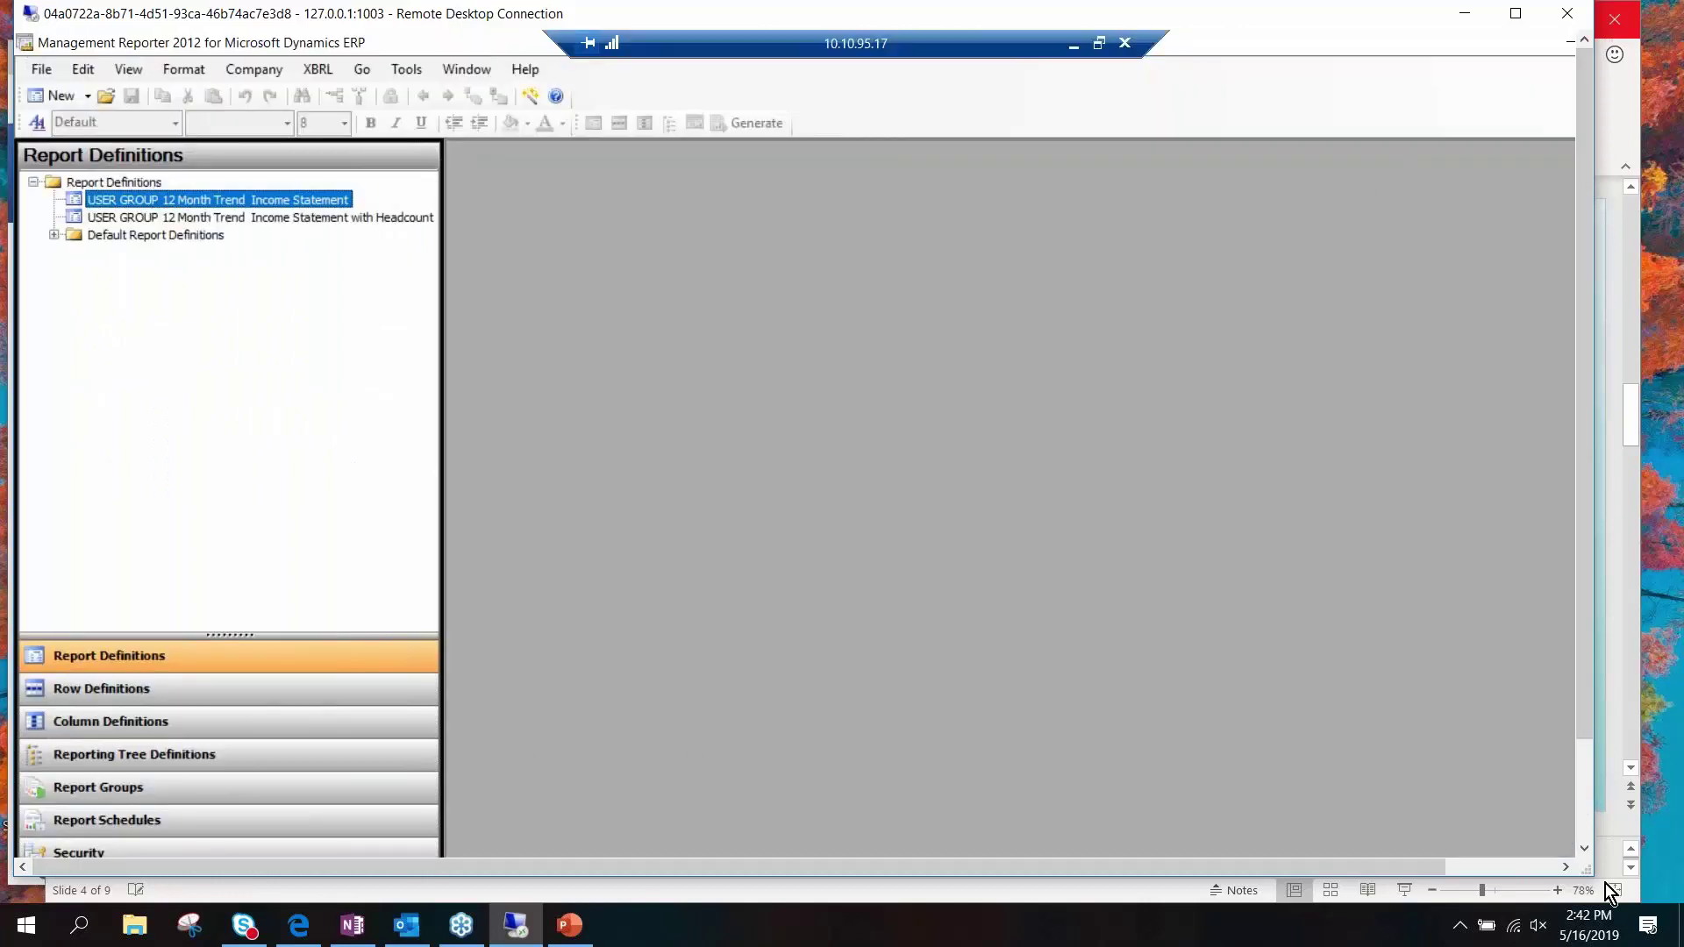
pyautogui.moveTo(1591, 879); pyautogui.dragTo(1669, 901)
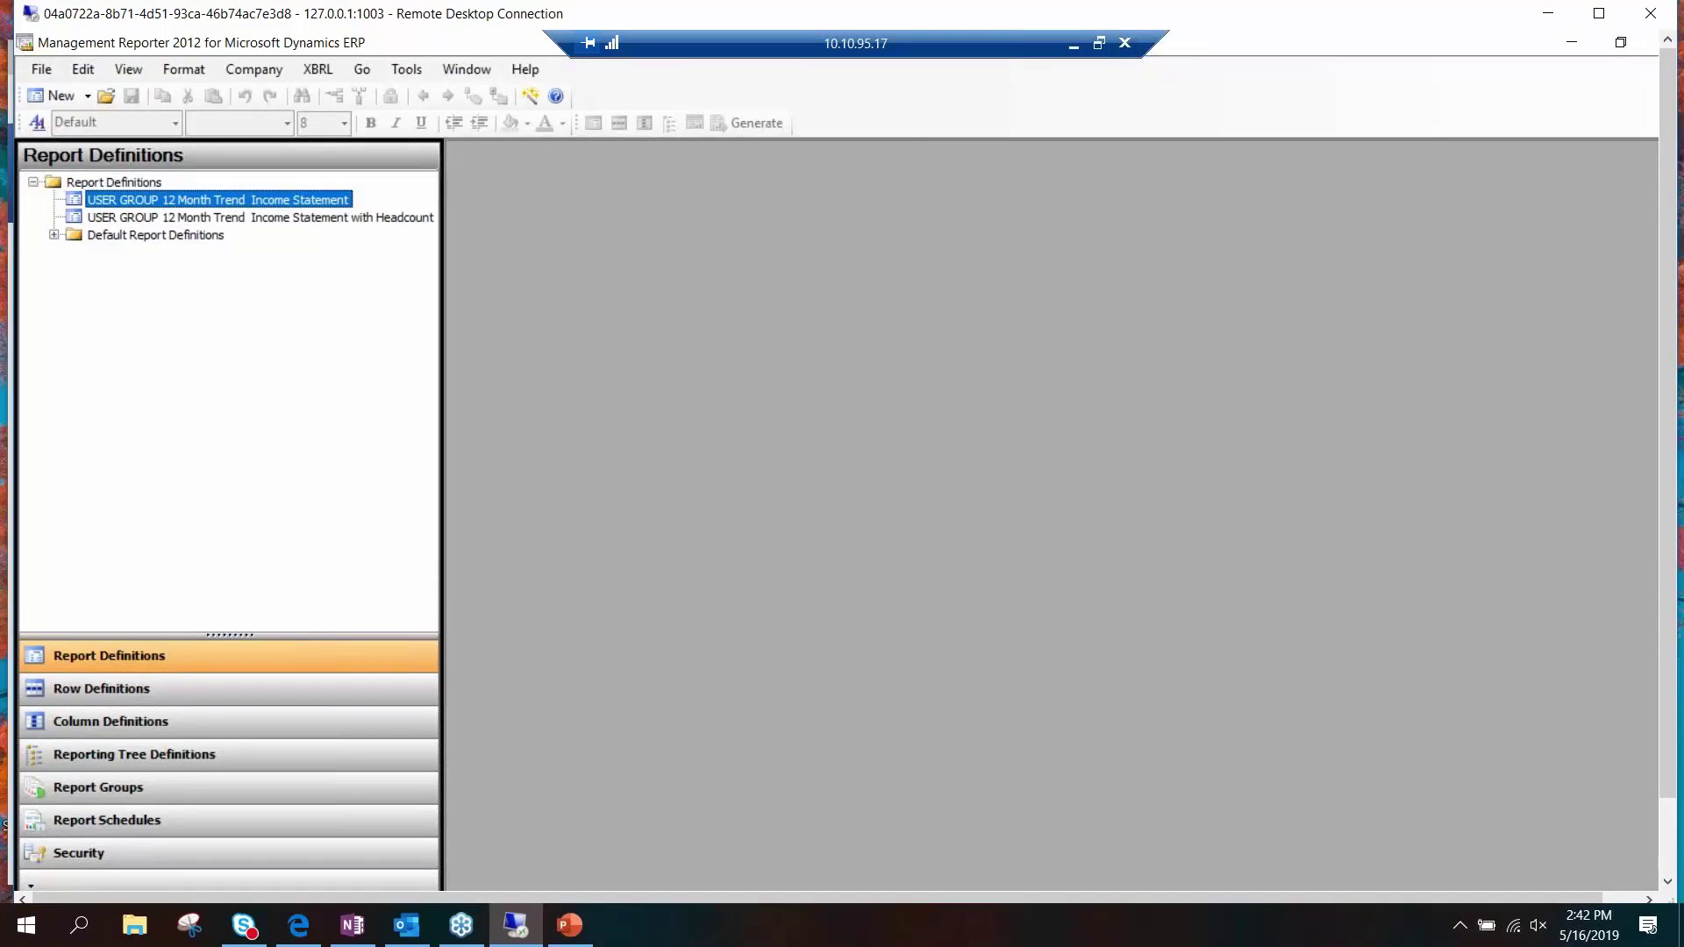
pyautogui.doubleClick(243, 203)
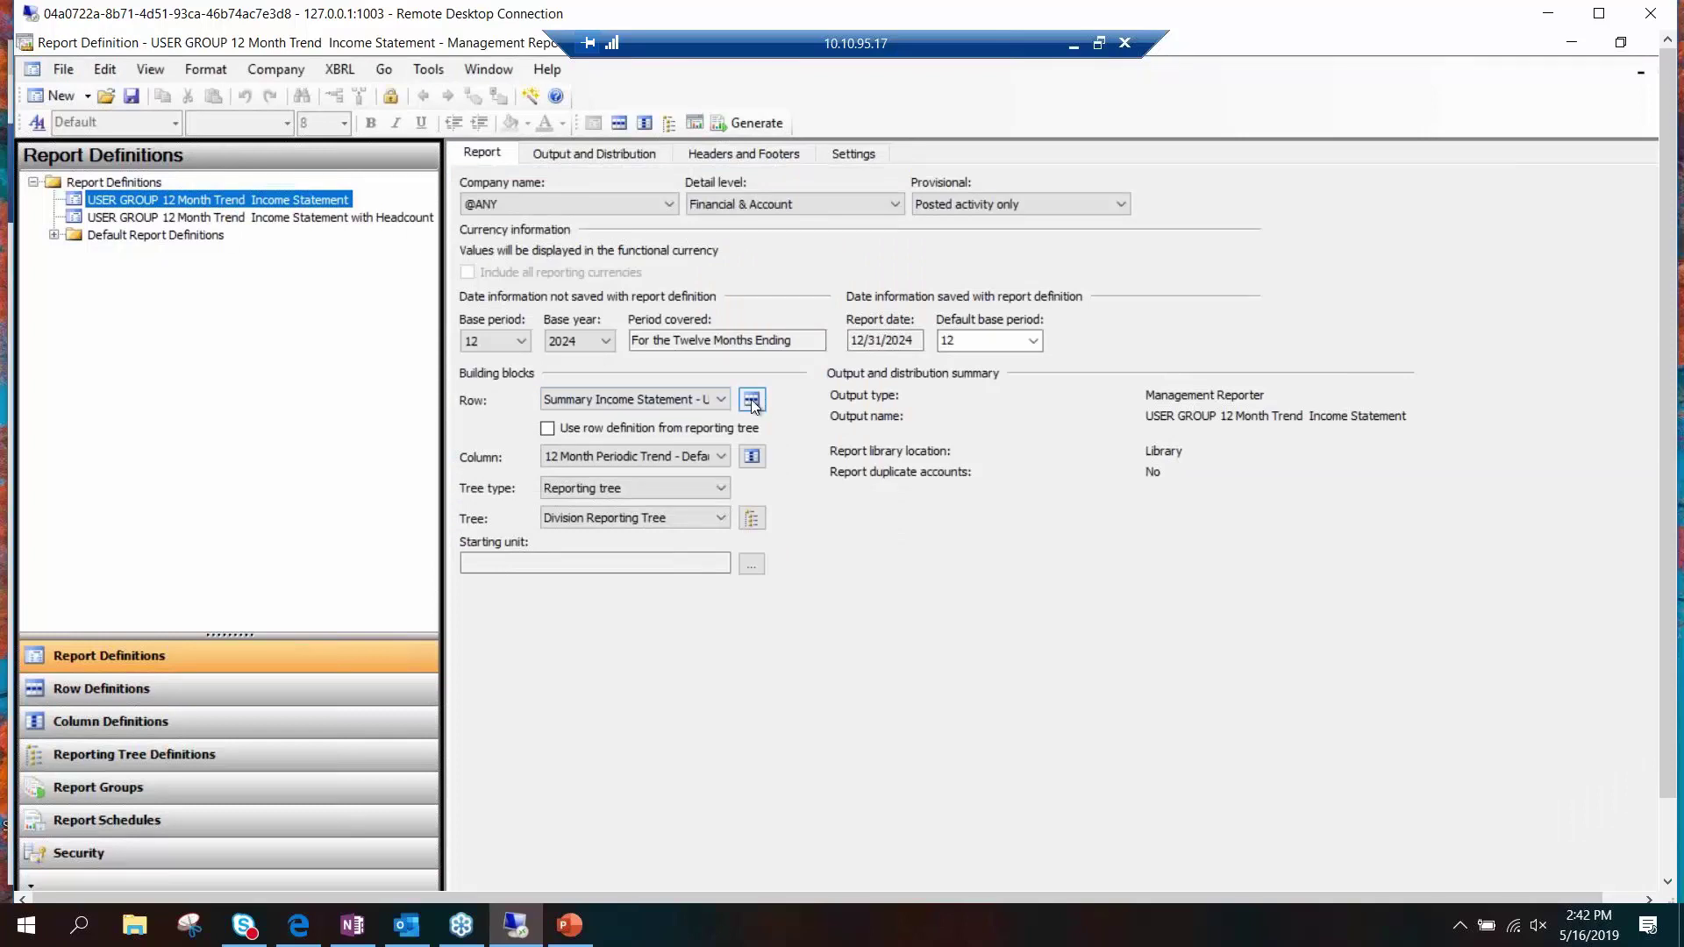
# Open the report's Summary Income Statement - User Group row definition and examine its descriptions, total formulas and account category links at full screen
pyautogui.click(751, 400)
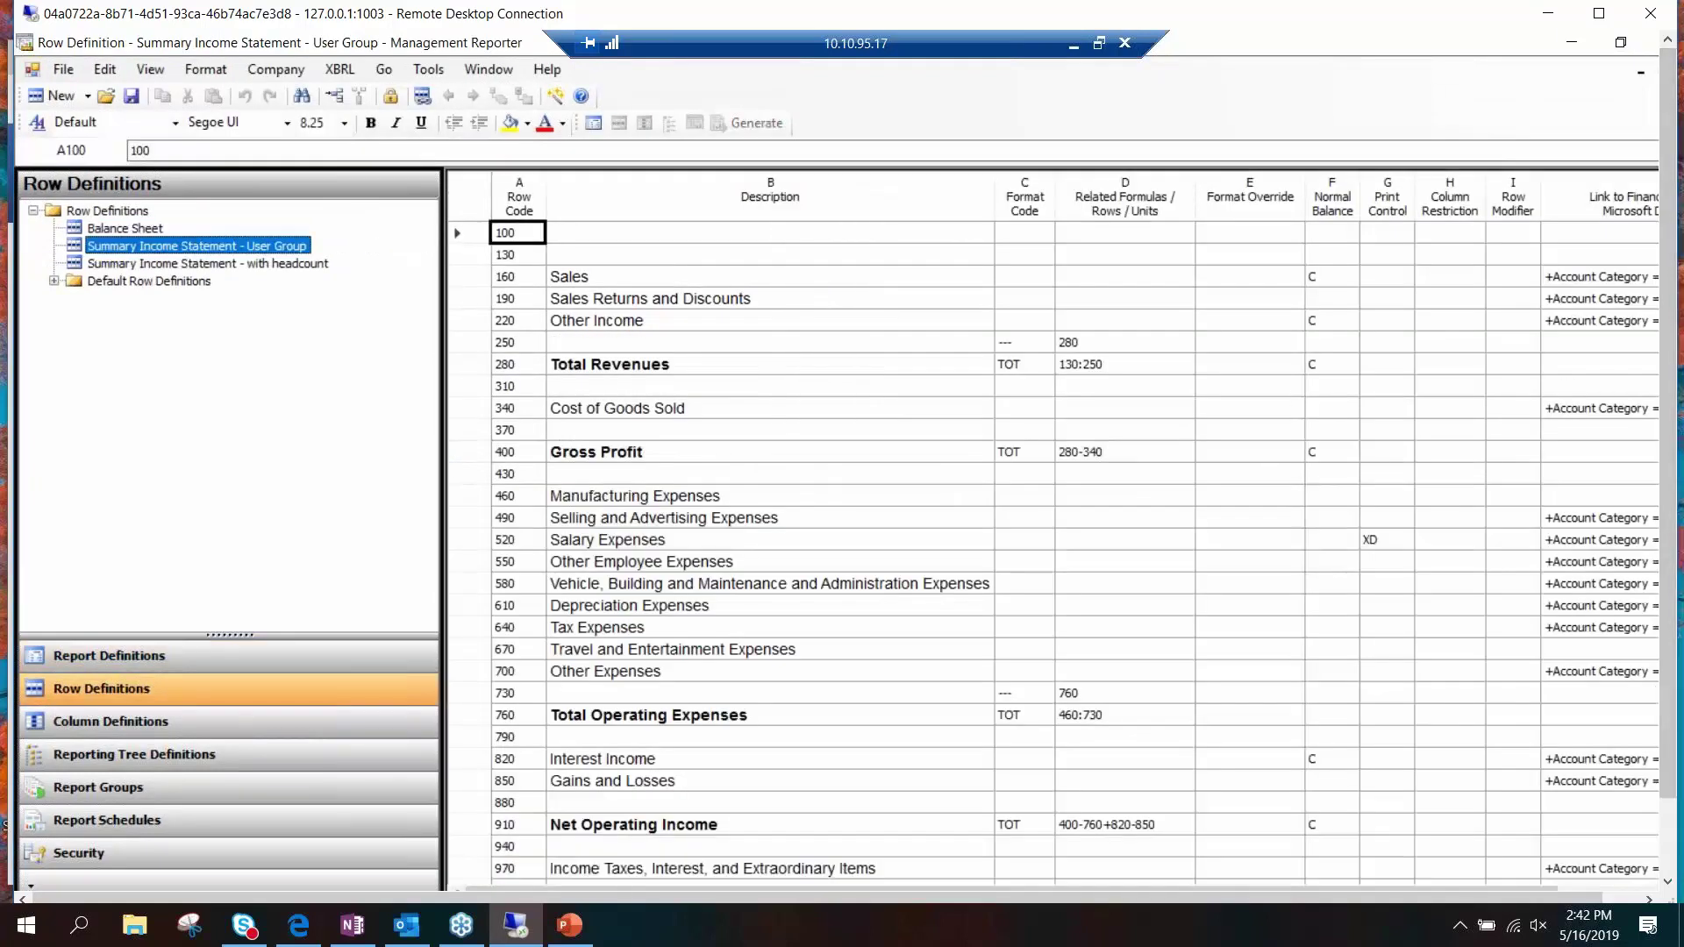
pyautogui.moveTo(1667, 728); pyautogui.dragTo(1680, 788)
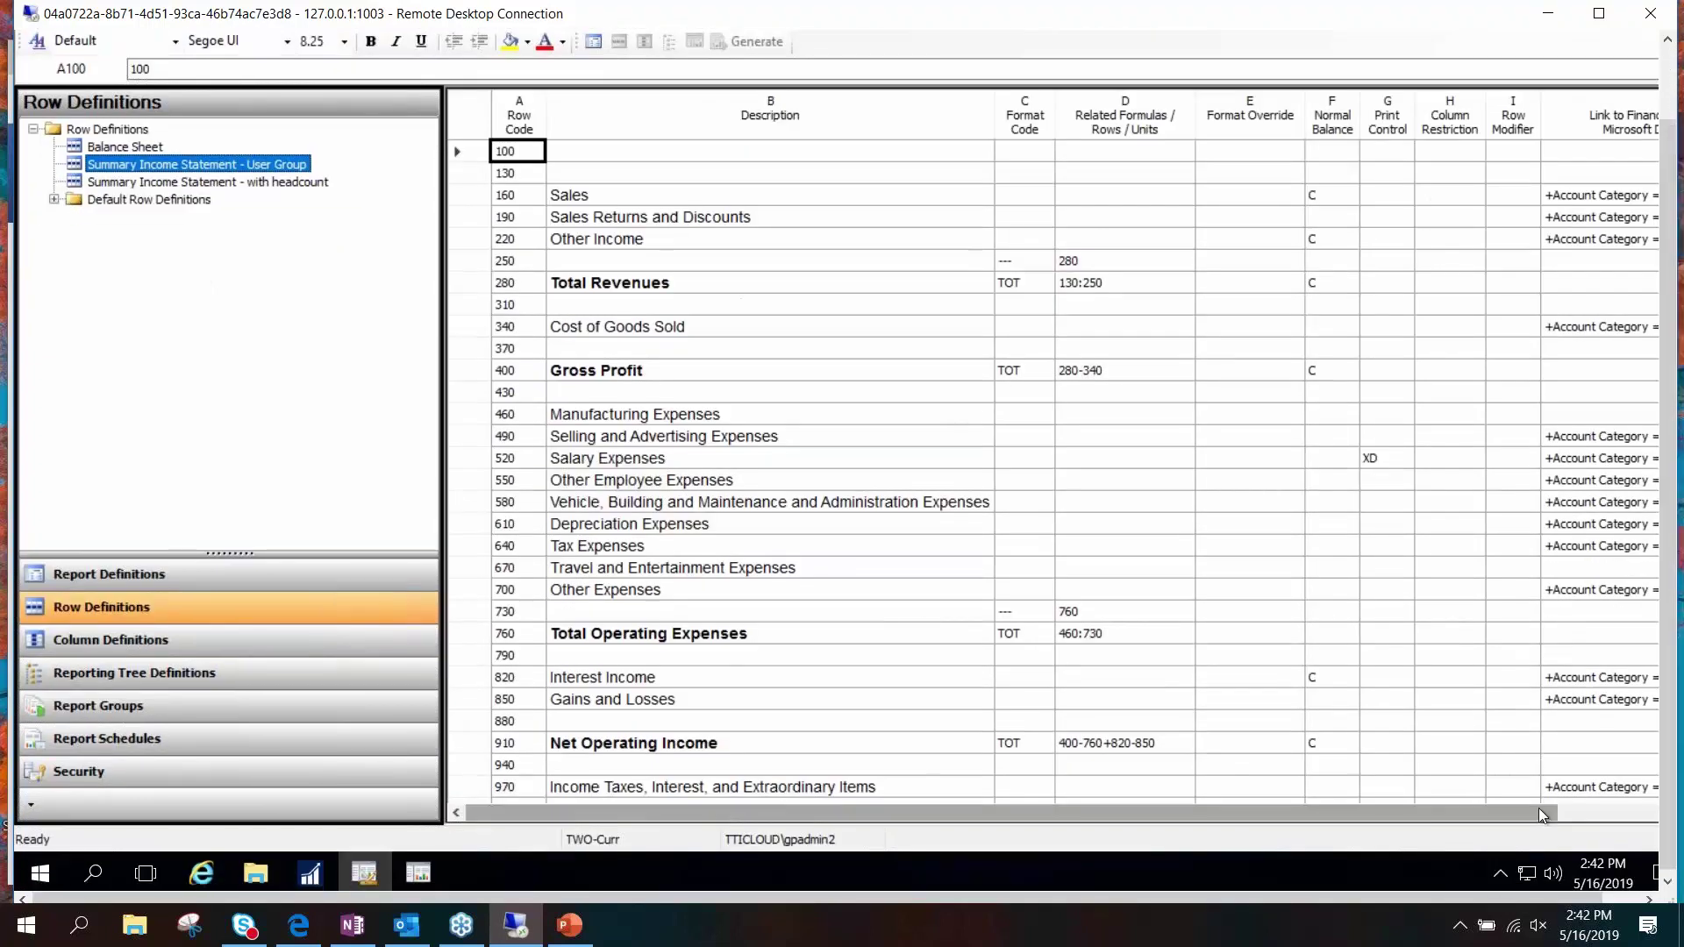
pyautogui.hscroll(3, 1665, 701)
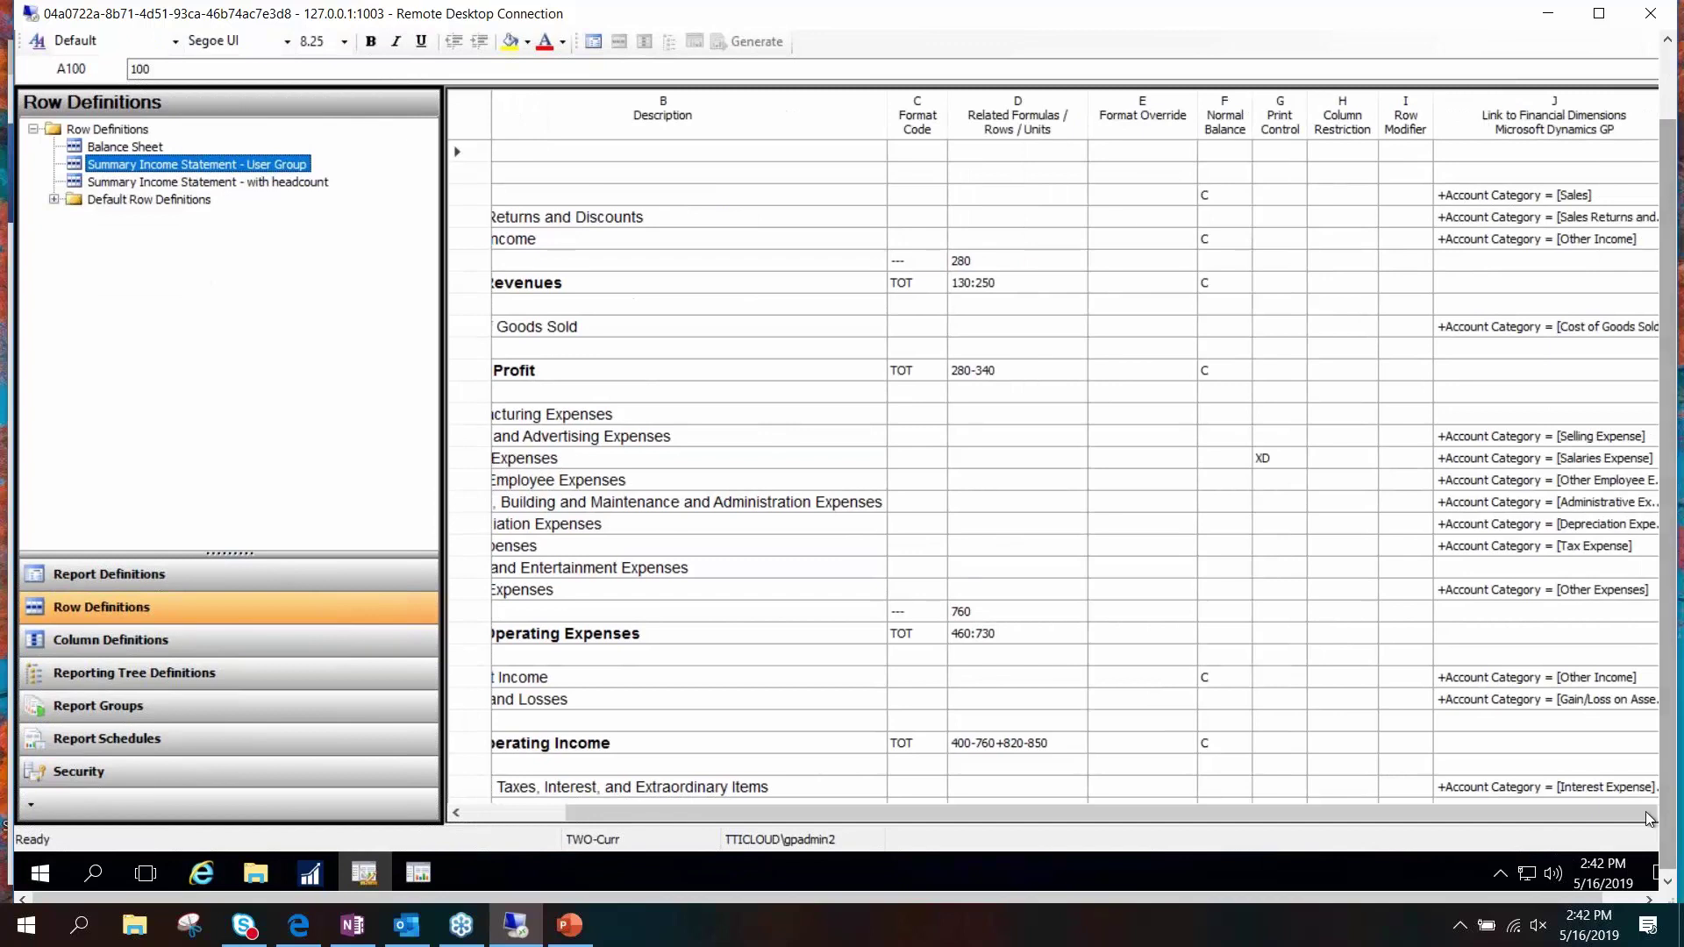
pyautogui.hscroll(1, 1647, 745)
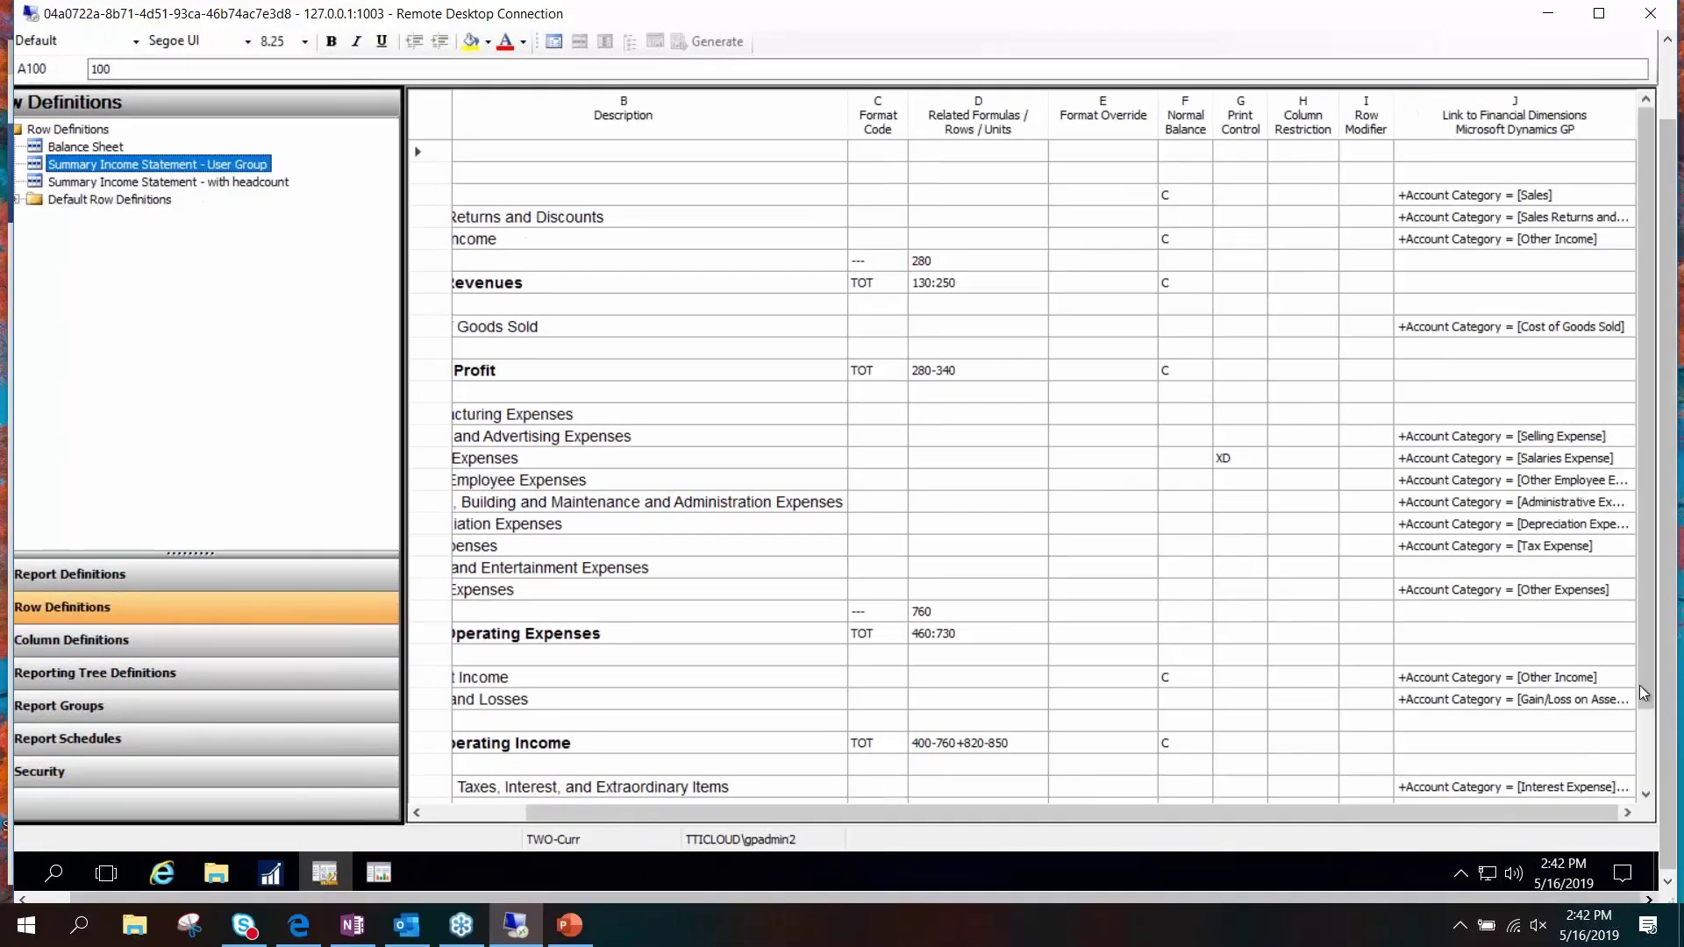
pyautogui.scroll(-2, 1647, 746)
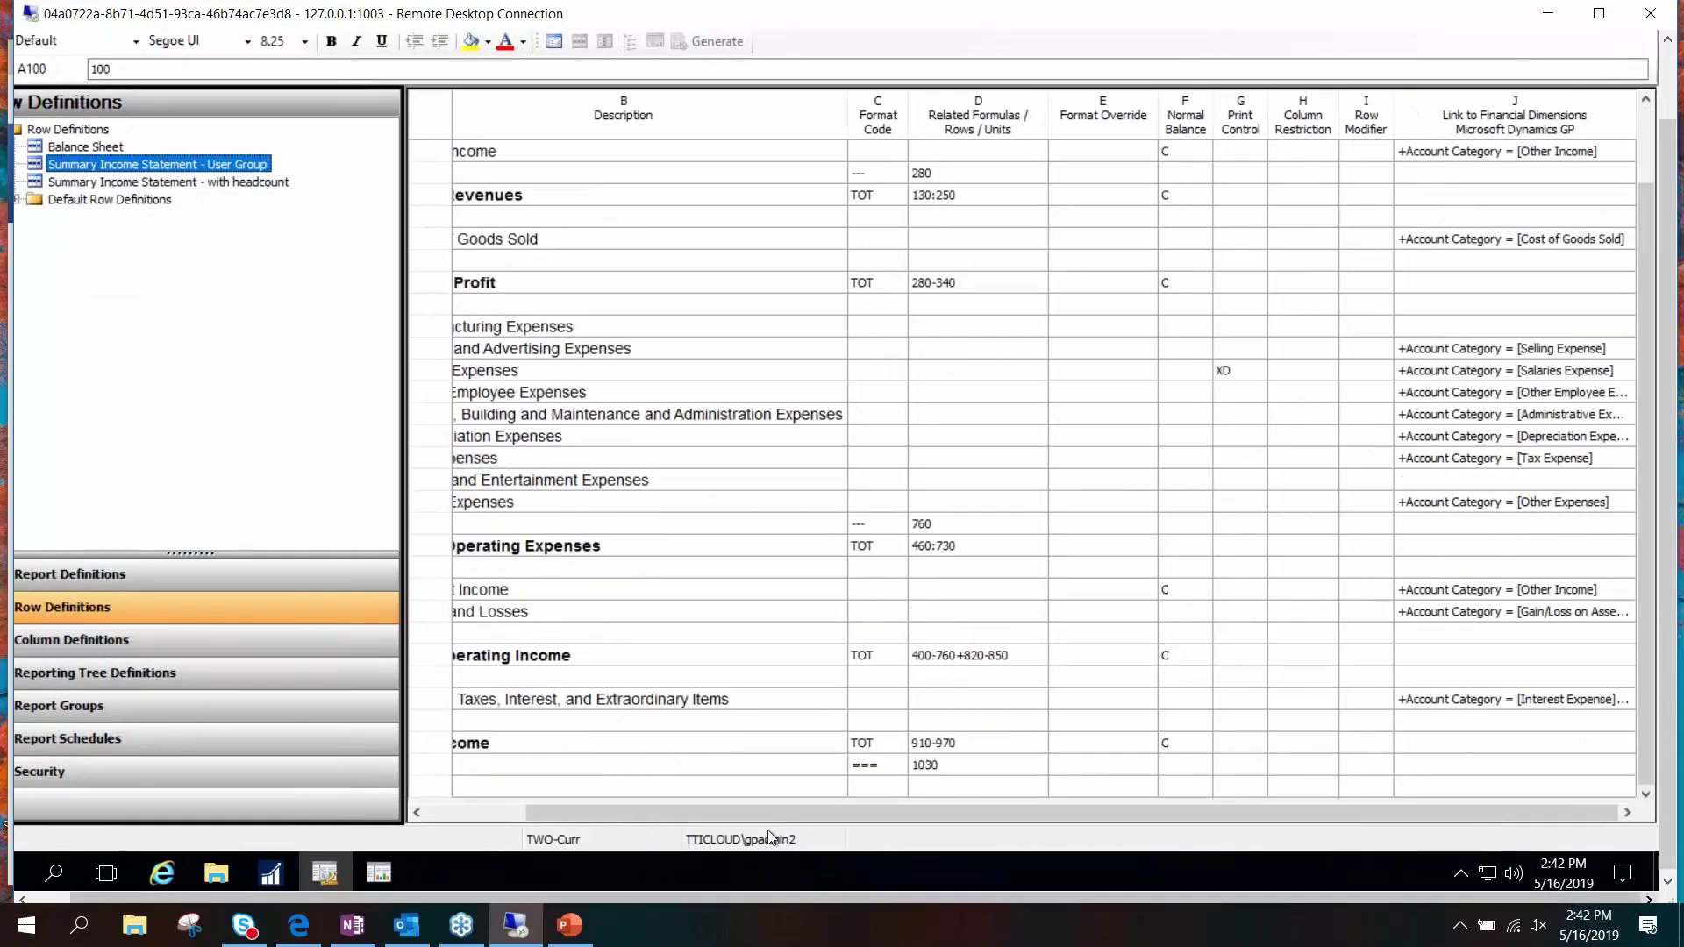
pyautogui.click(474, 814)
pyautogui.click(539, 747)
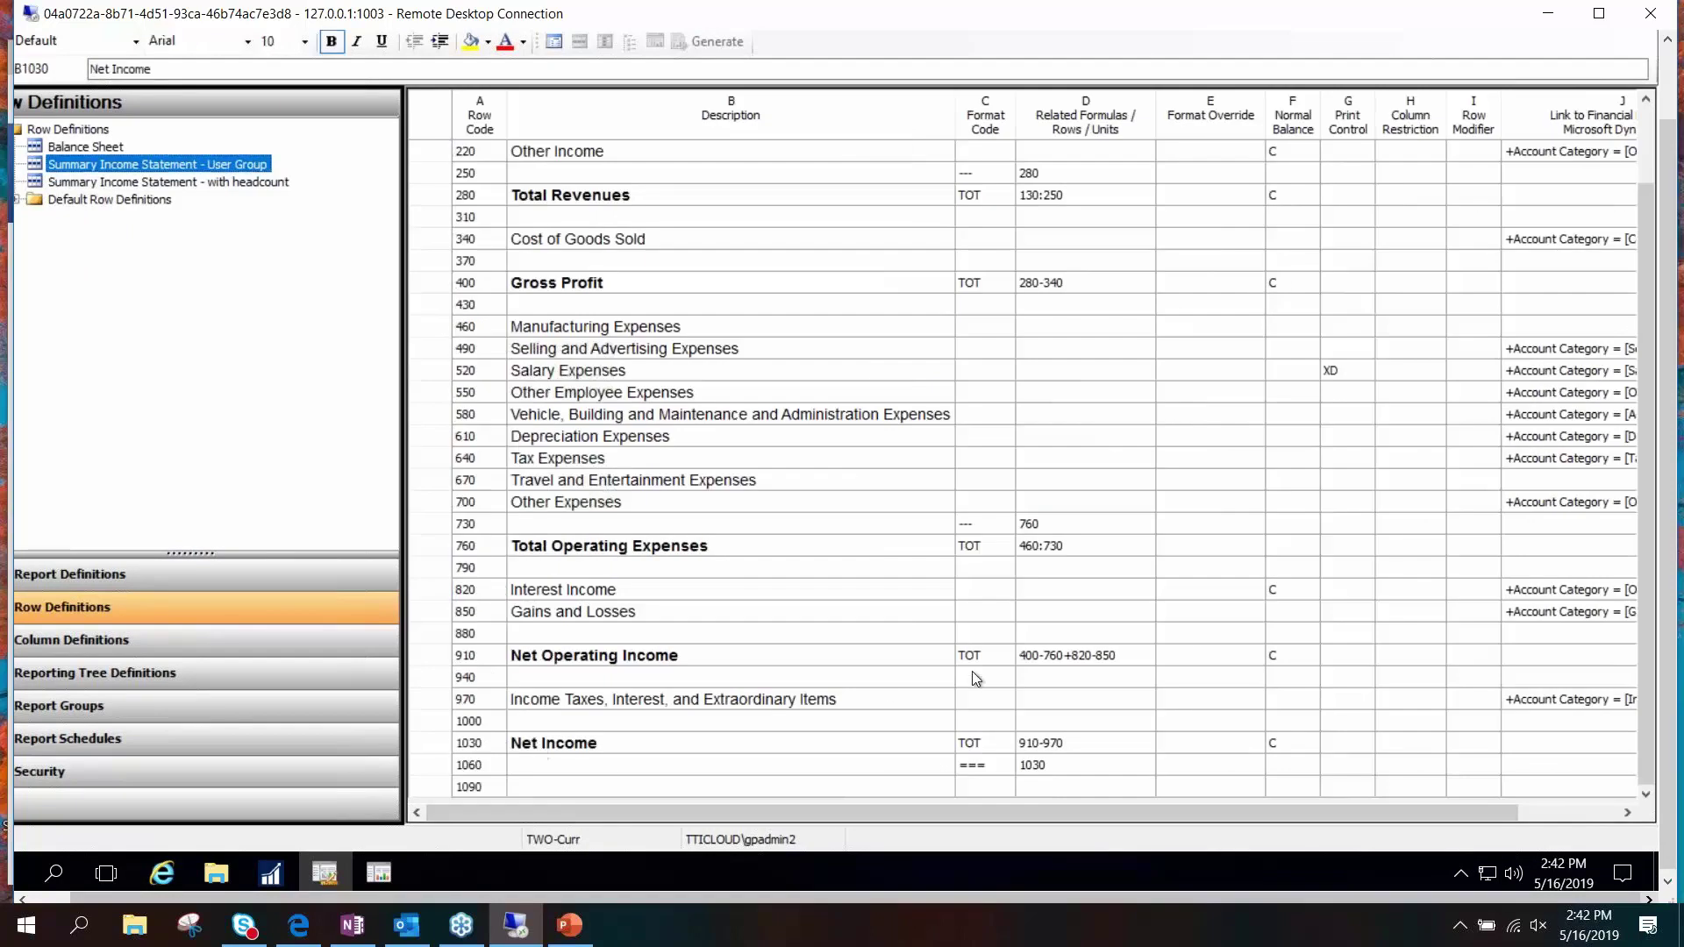
pyautogui.click(1592, 814)
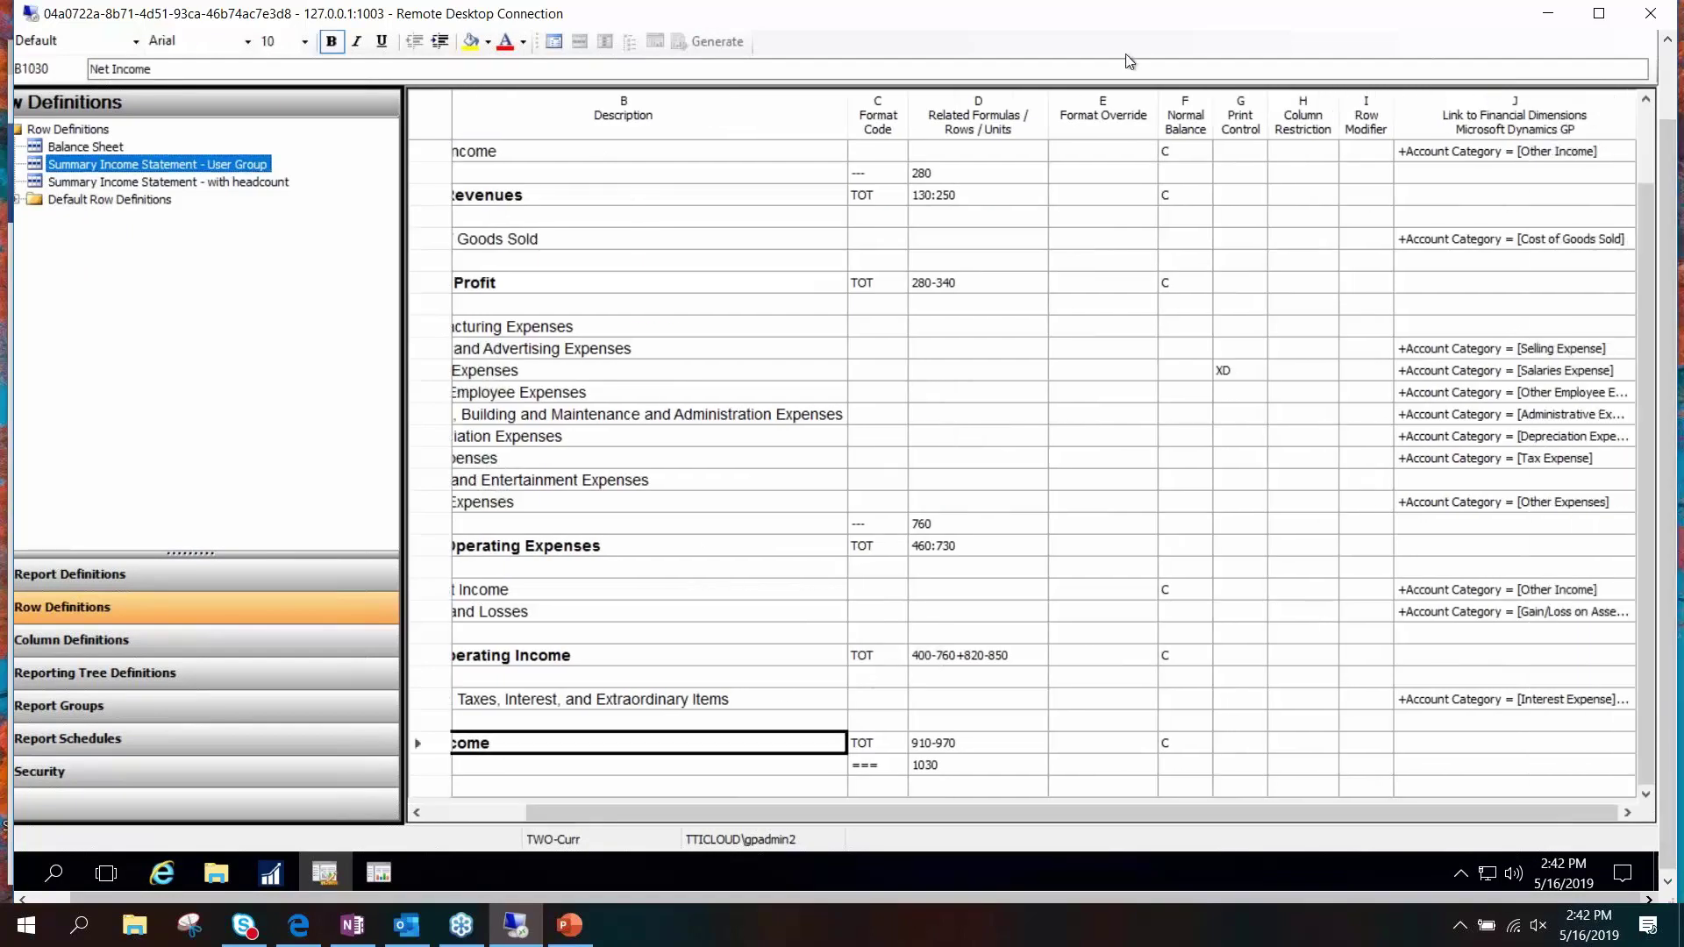
pyautogui.click(1599, 13)
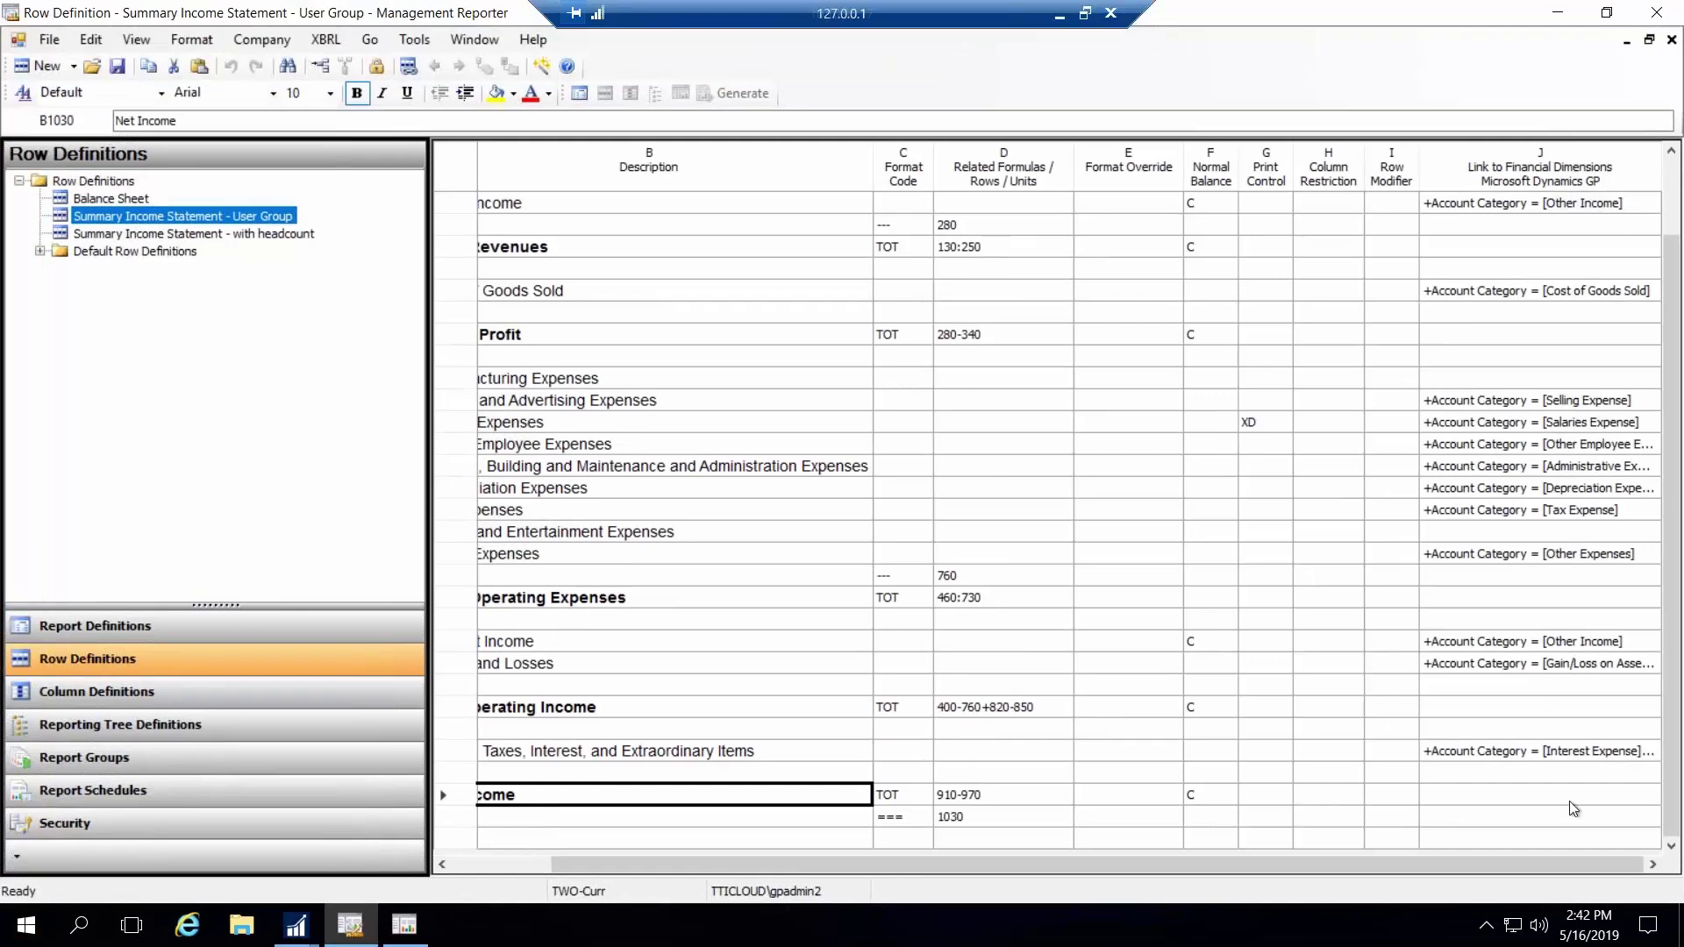
pyautogui.moveTo(1321, 872); pyautogui.dragTo(1172, 842)
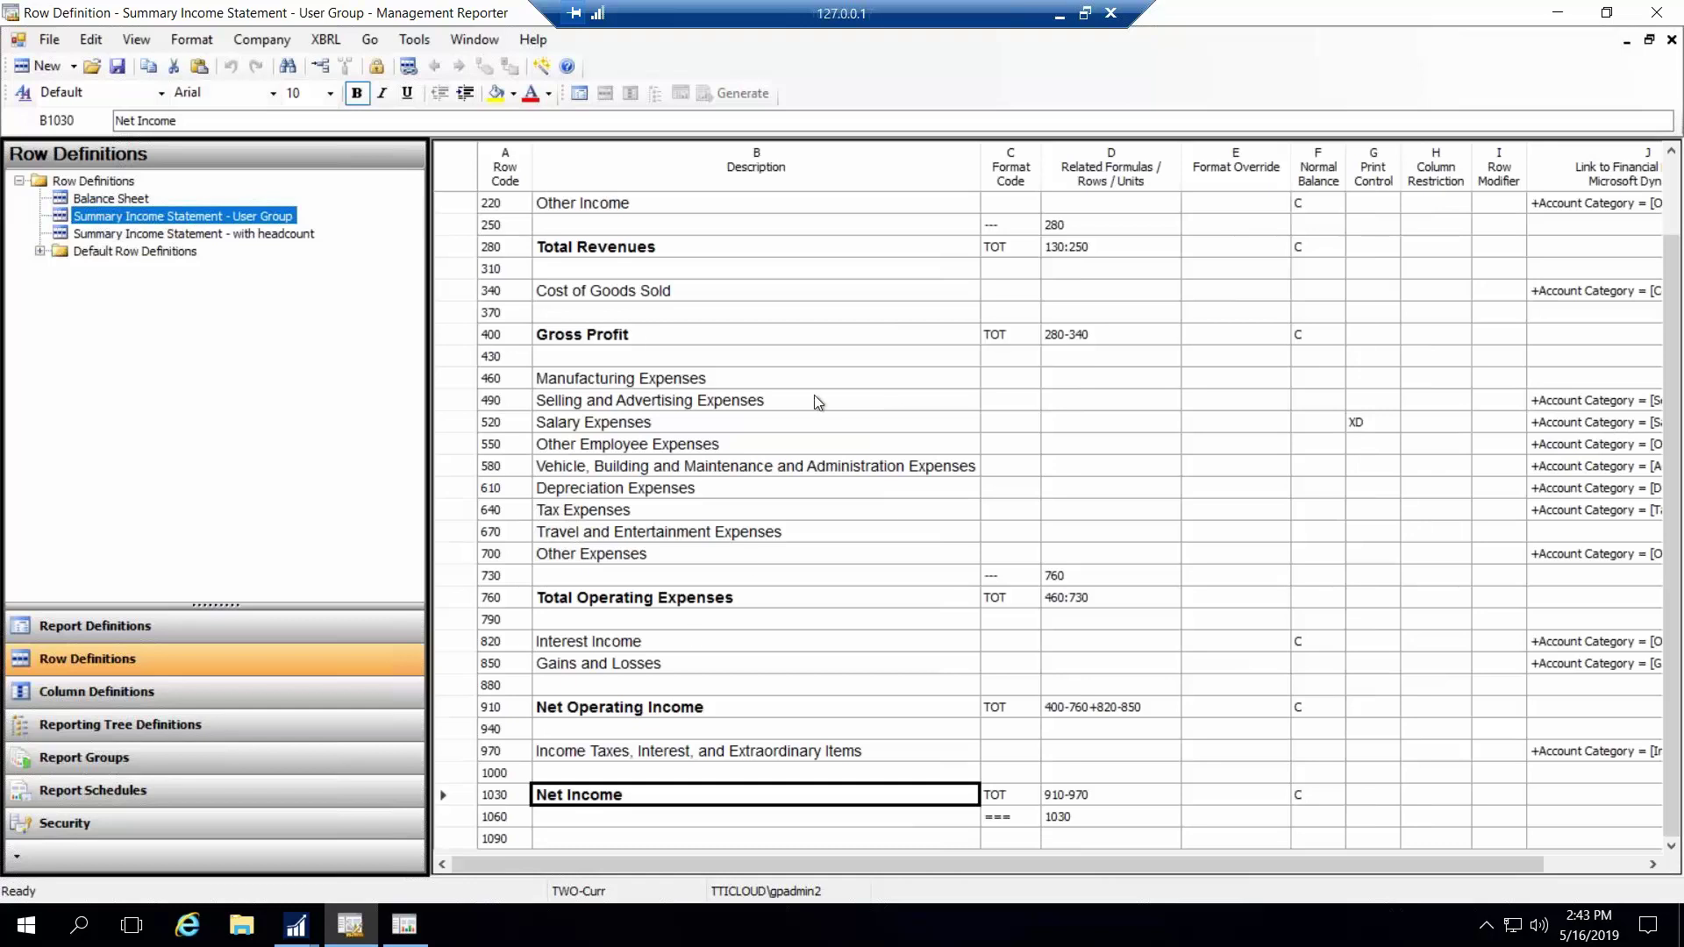
# Switch to the generated 12 Month Trend Income Statement with Headcount report, zoom it to 158%, and shrink the side panes
pyautogui.click(405, 928)
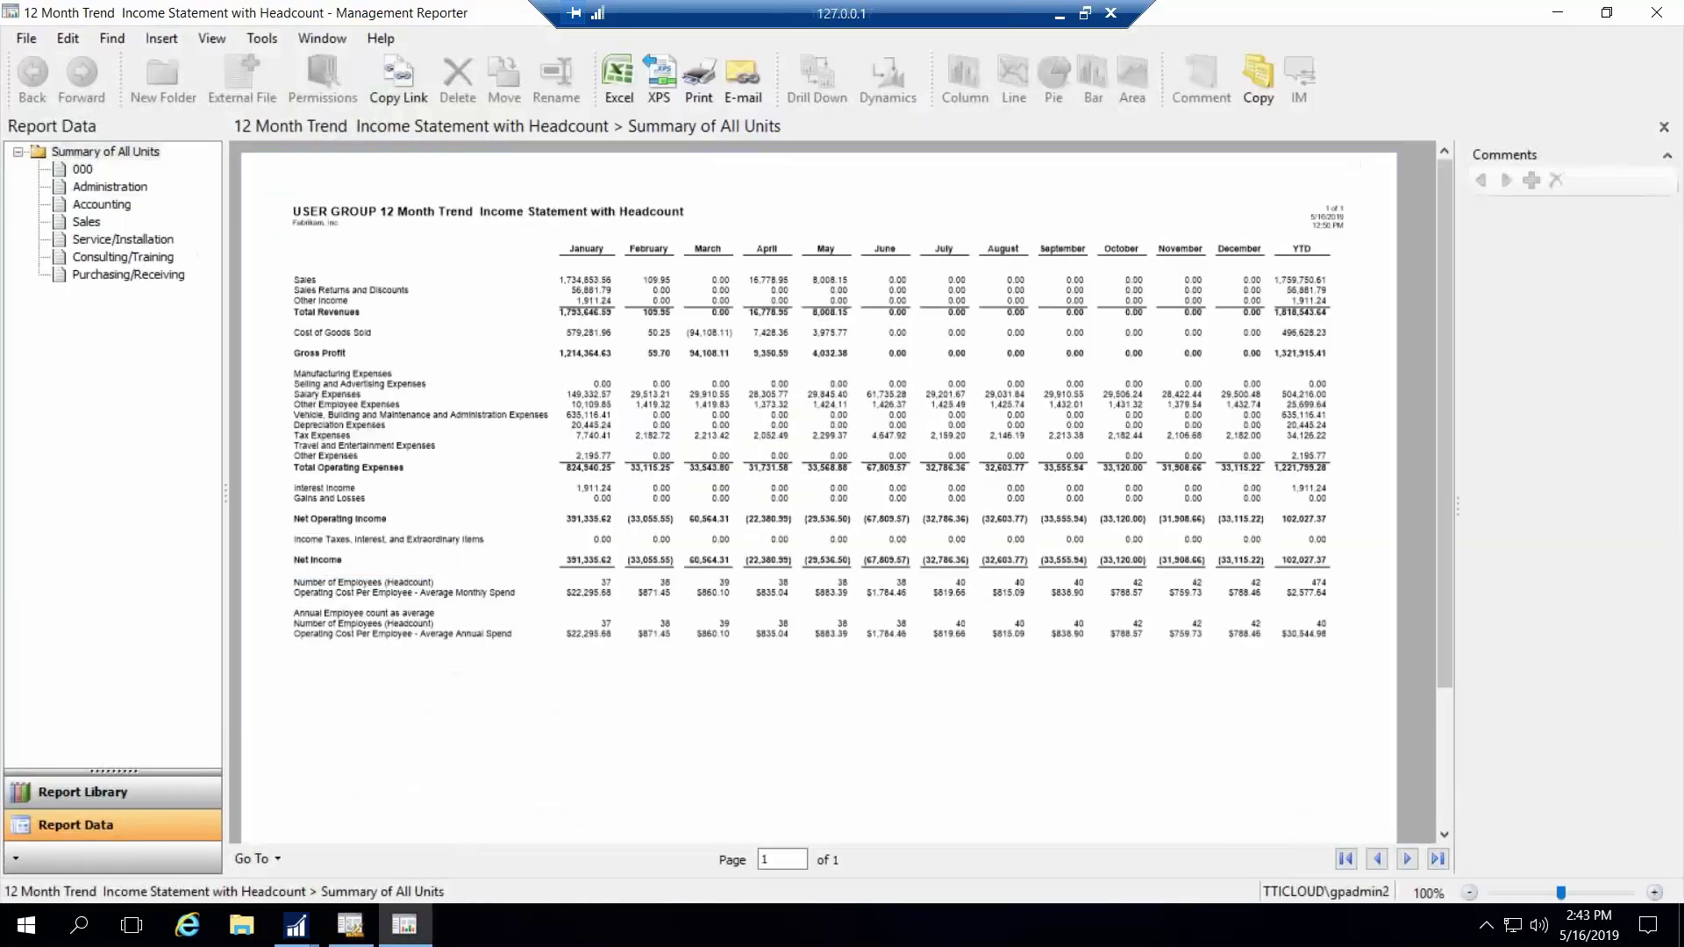
pyautogui.moveTo(1561, 893); pyautogui.dragTo(1575, 893)
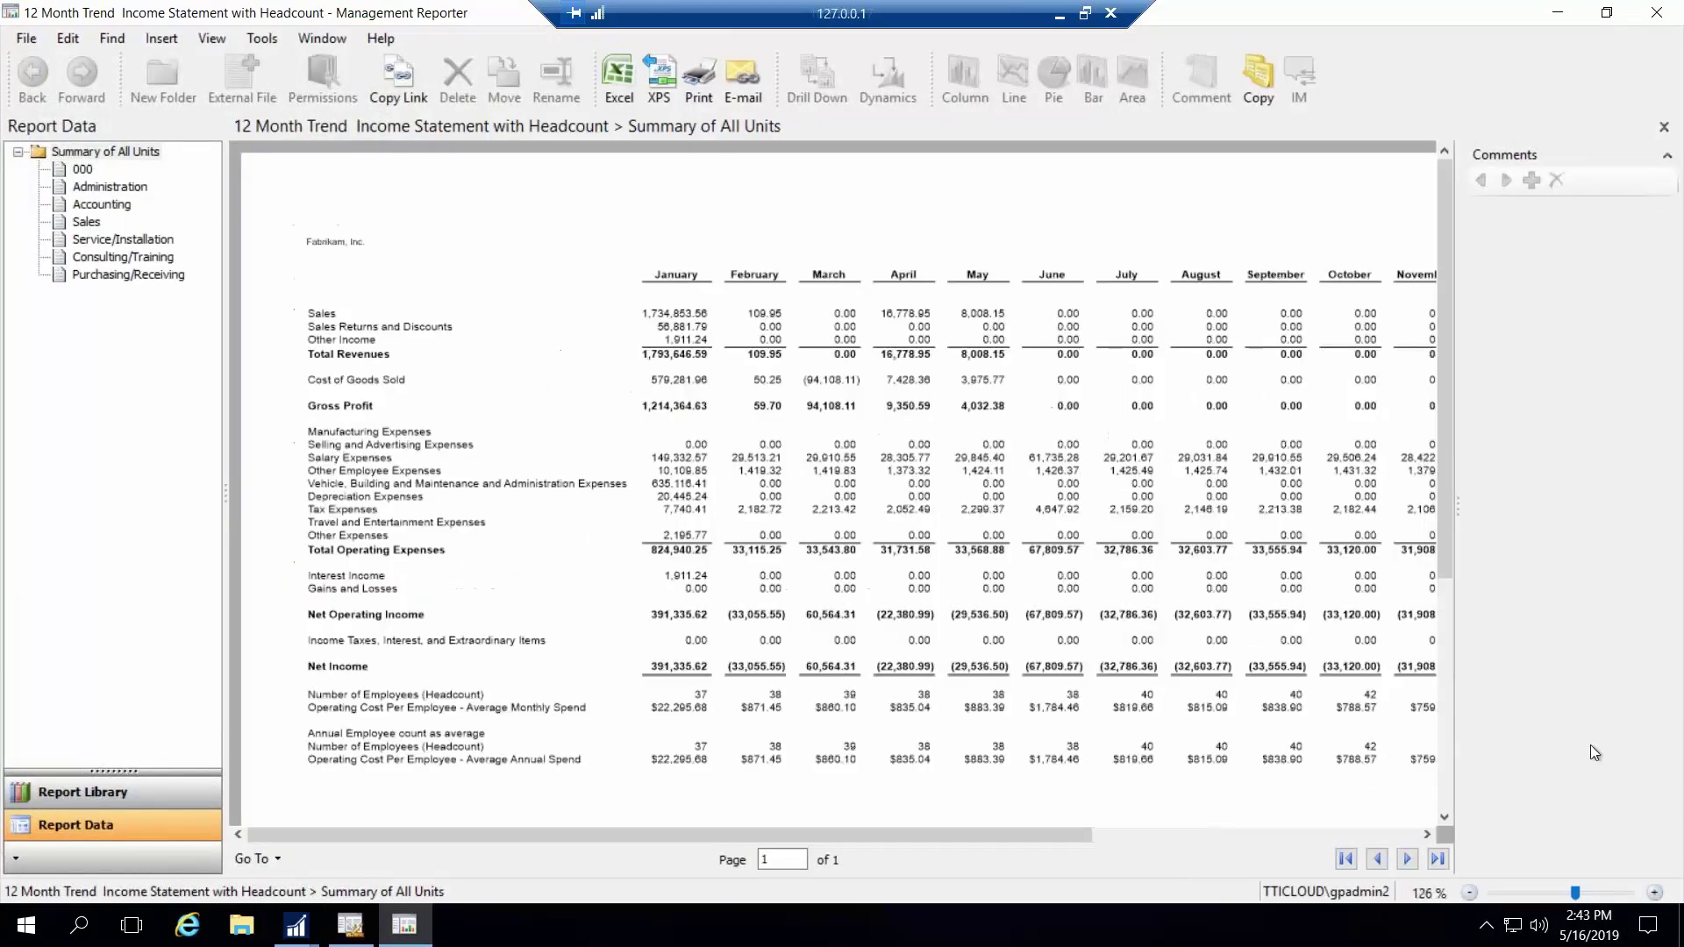
pyautogui.moveTo(1457, 507)
pyautogui.mouseDown()
pyautogui.moveTo(1628, 507)
pyautogui.moveTo(1681, 527)
pyautogui.mouseUp()
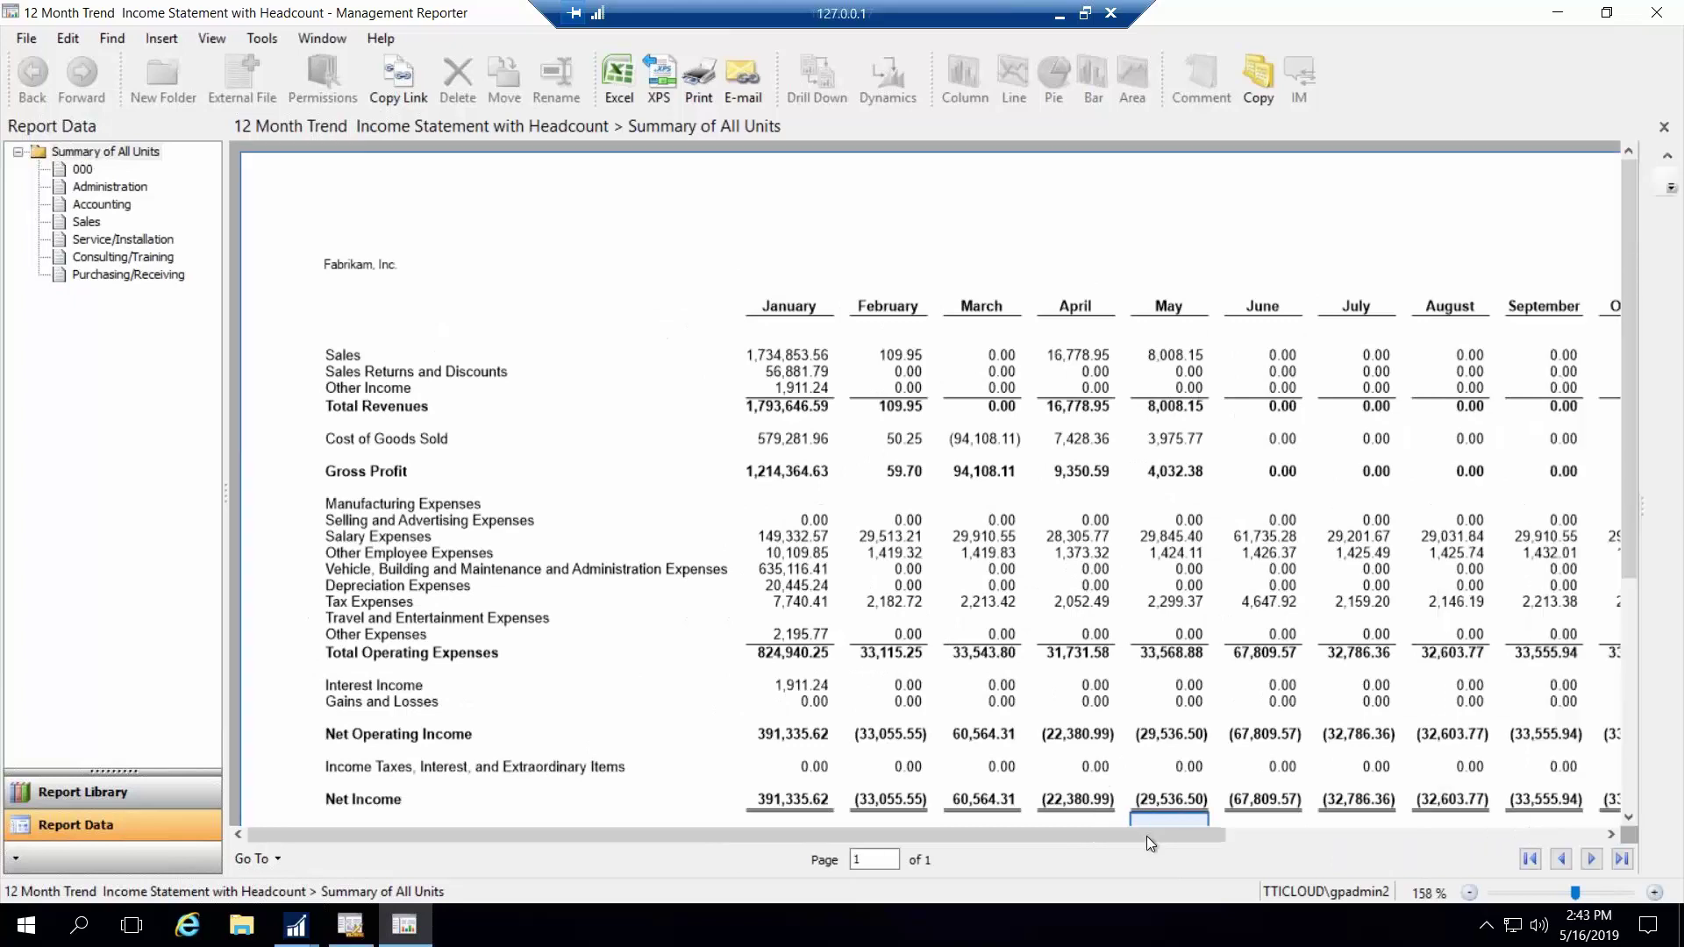
pyautogui.moveTo(1165, 839); pyautogui.dragTo(1194, 839)
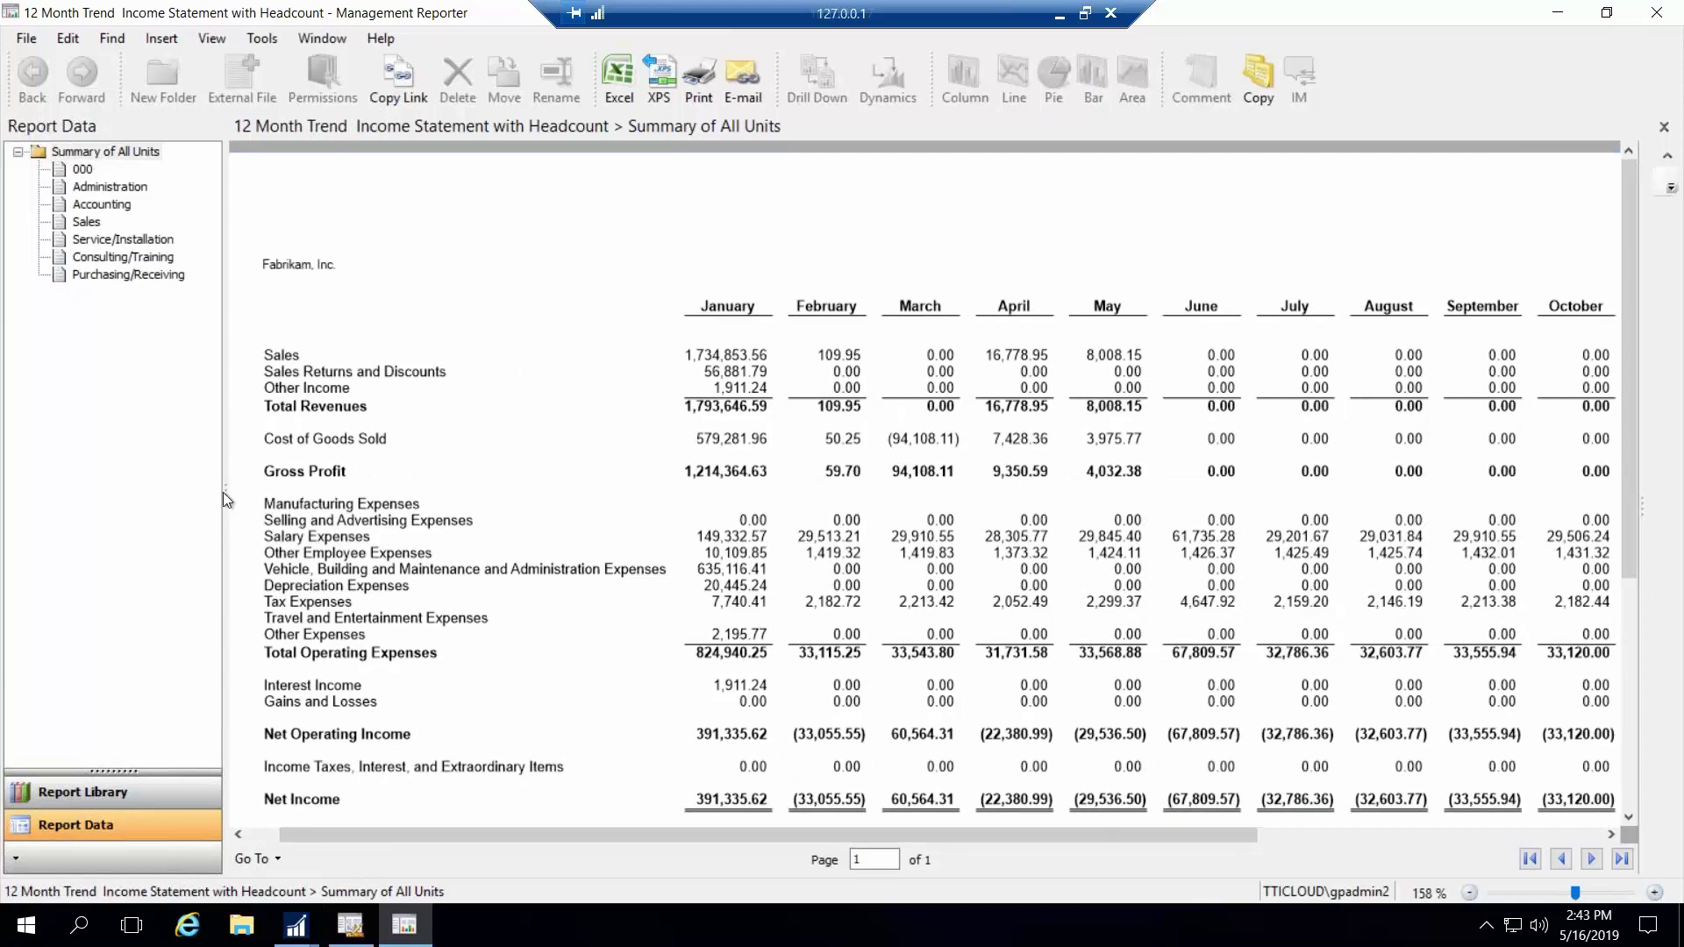
pyautogui.moveTo(225, 492); pyautogui.dragTo(33, 479)
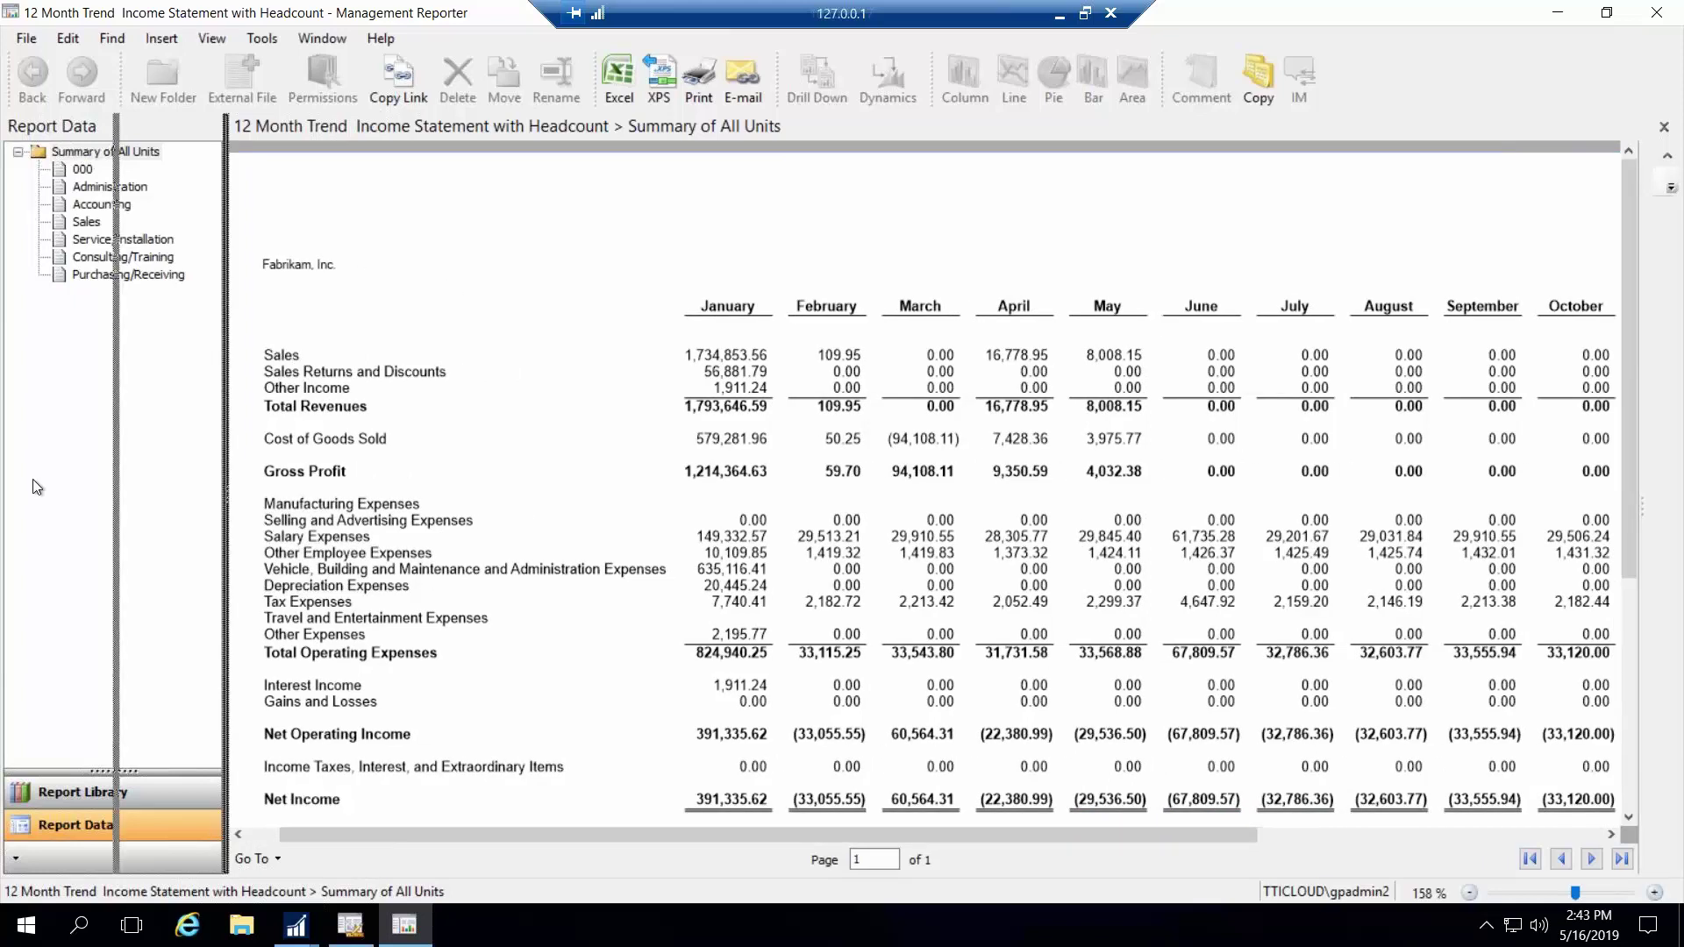
# Examine the Number of Employees (Headcount) and Operating Cost Per Employee - Average Monthly Spend rows beneath Net Income
pyautogui.click(656, 635)
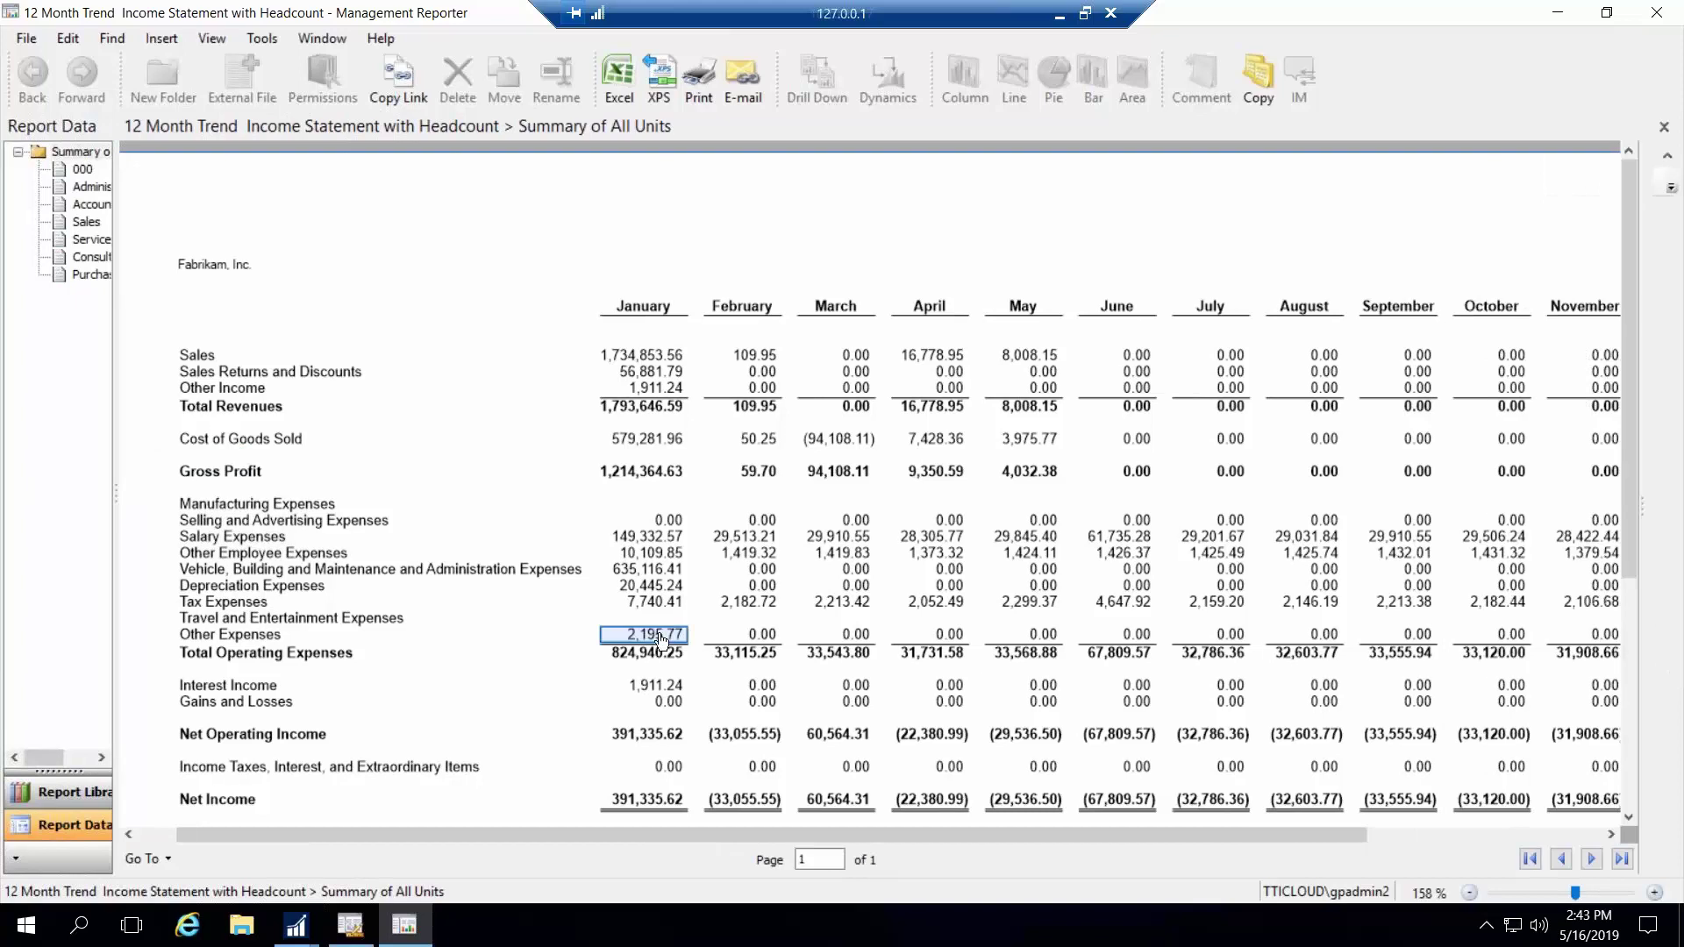
pyautogui.scroll(-3, 639, 652)
pyautogui.click(219, 493)
pyautogui.click(214, 551)
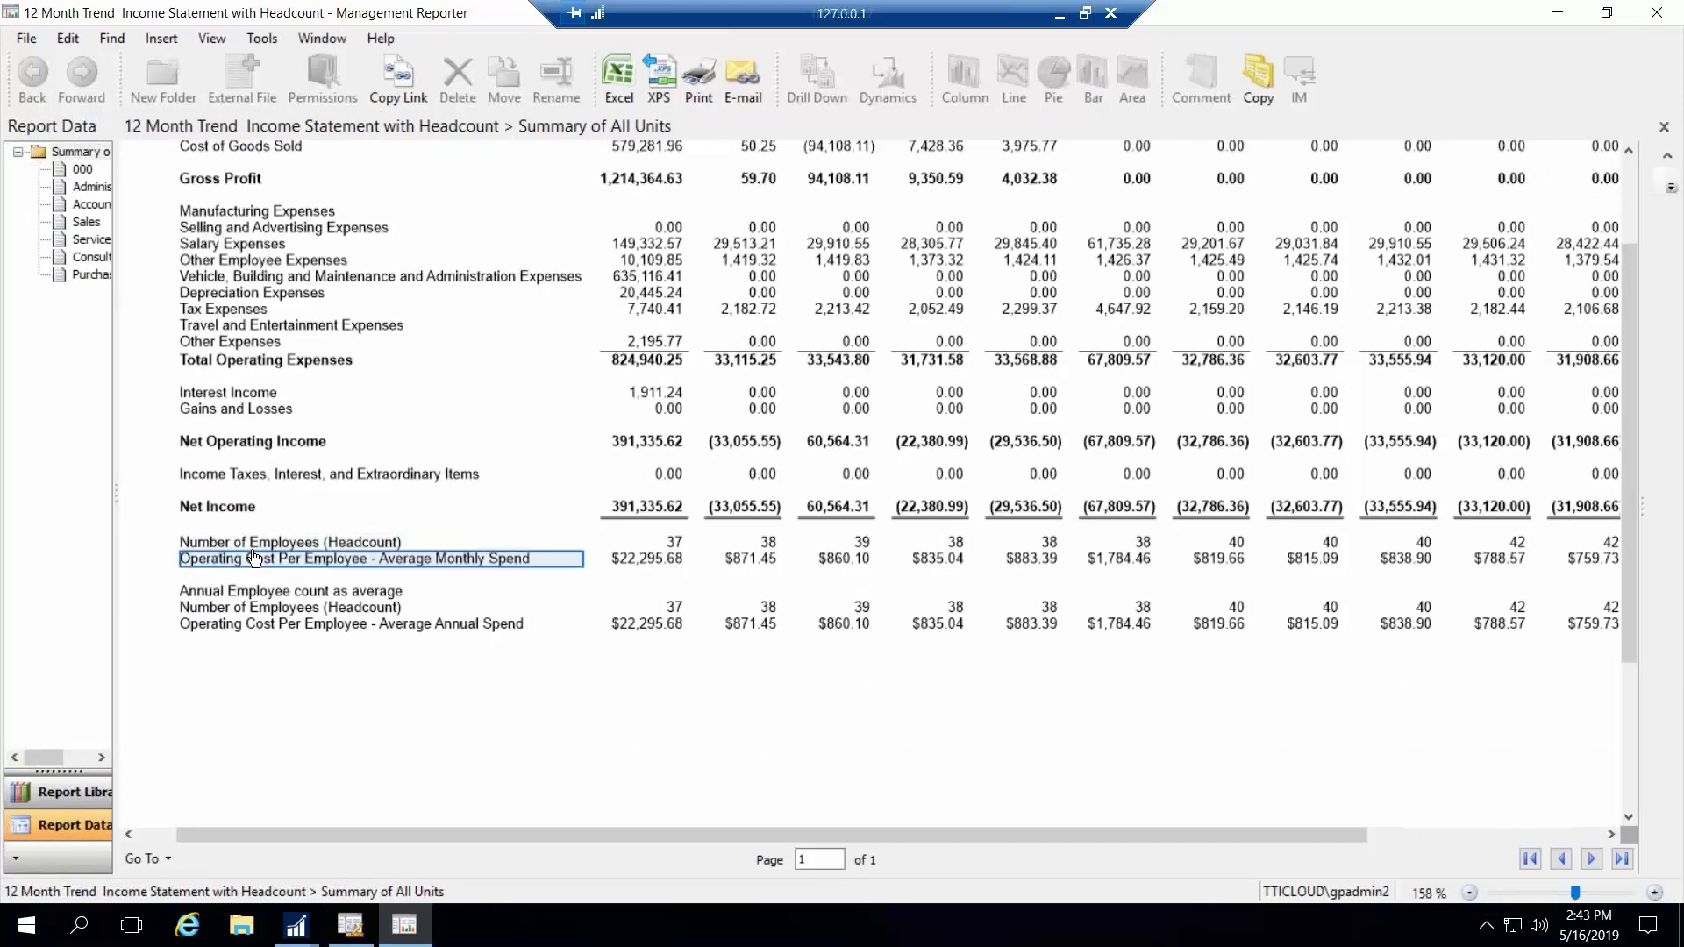
pyautogui.click(259, 563)
pyautogui.click(647, 562)
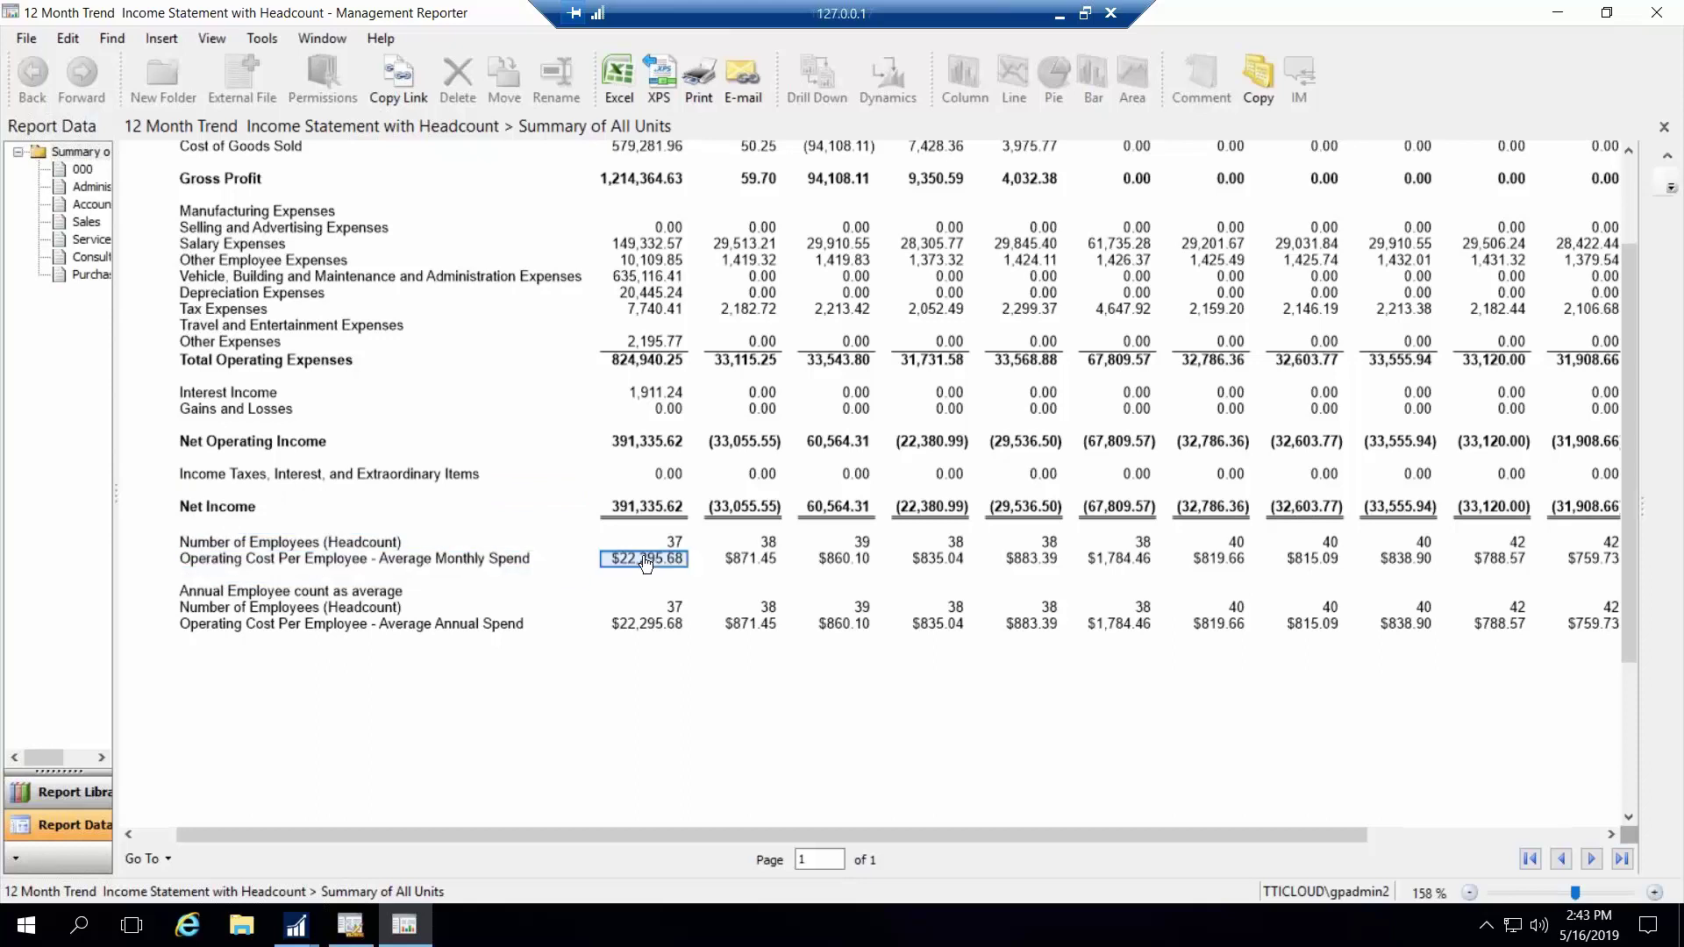
pyautogui.click(672, 545)
pyautogui.click(773, 554)
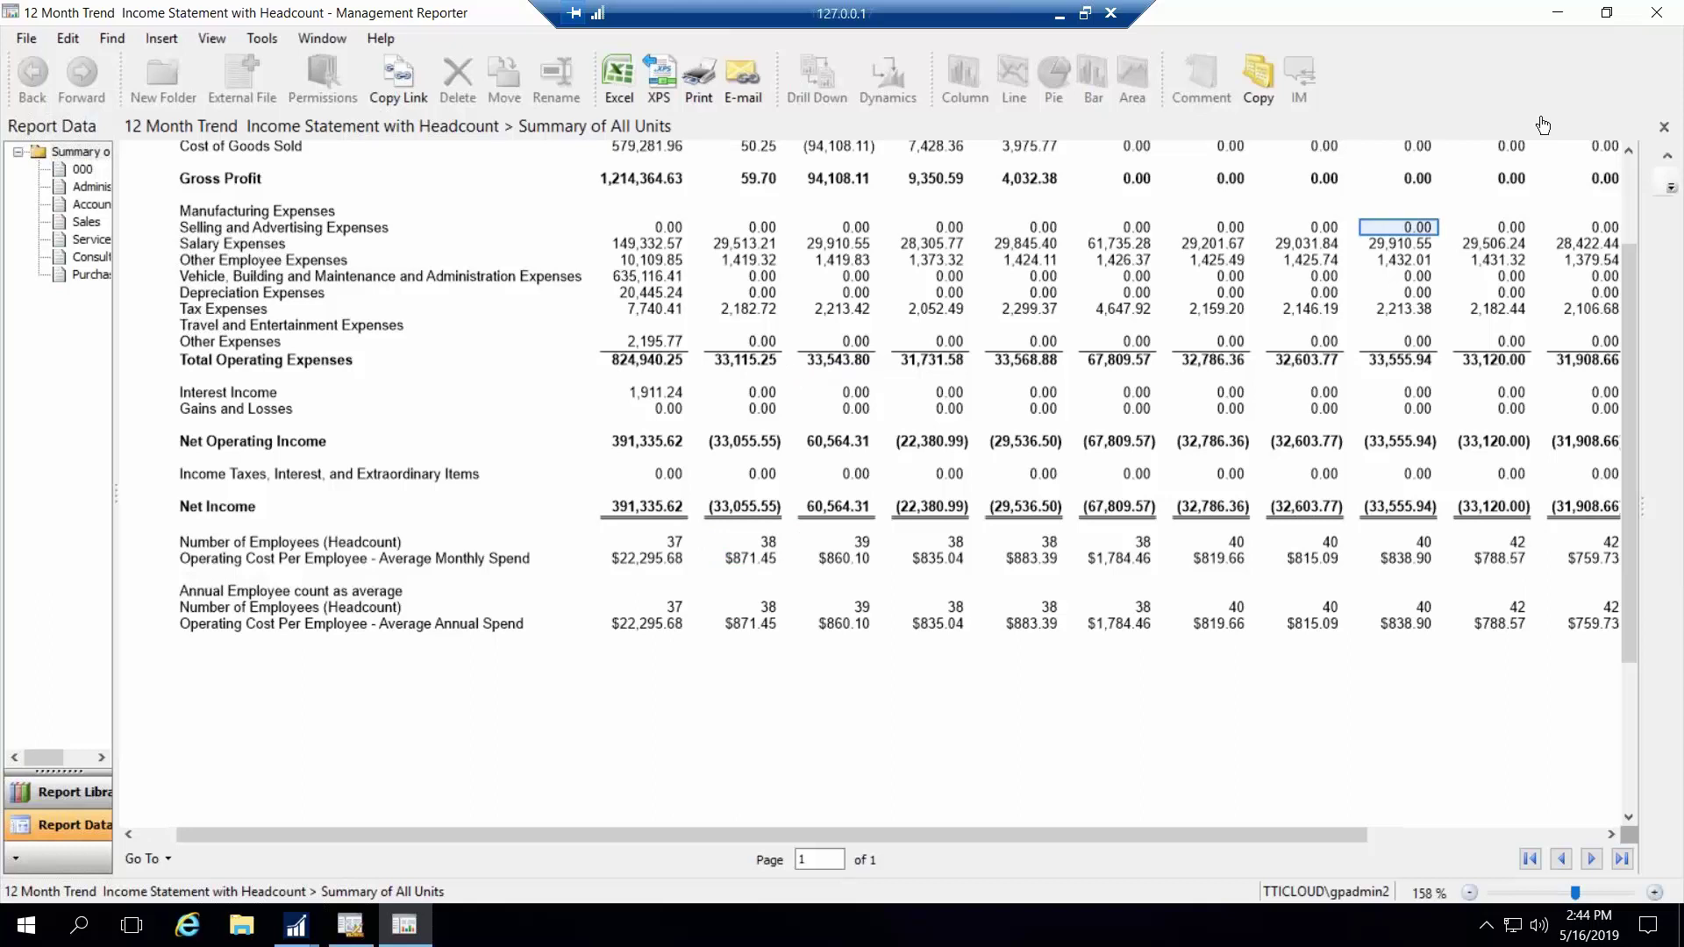
# Display the report for the Administration unit, examine its headcount and cost-per-employee rows through YTD, and close that view
pyautogui.click(1629, 189)
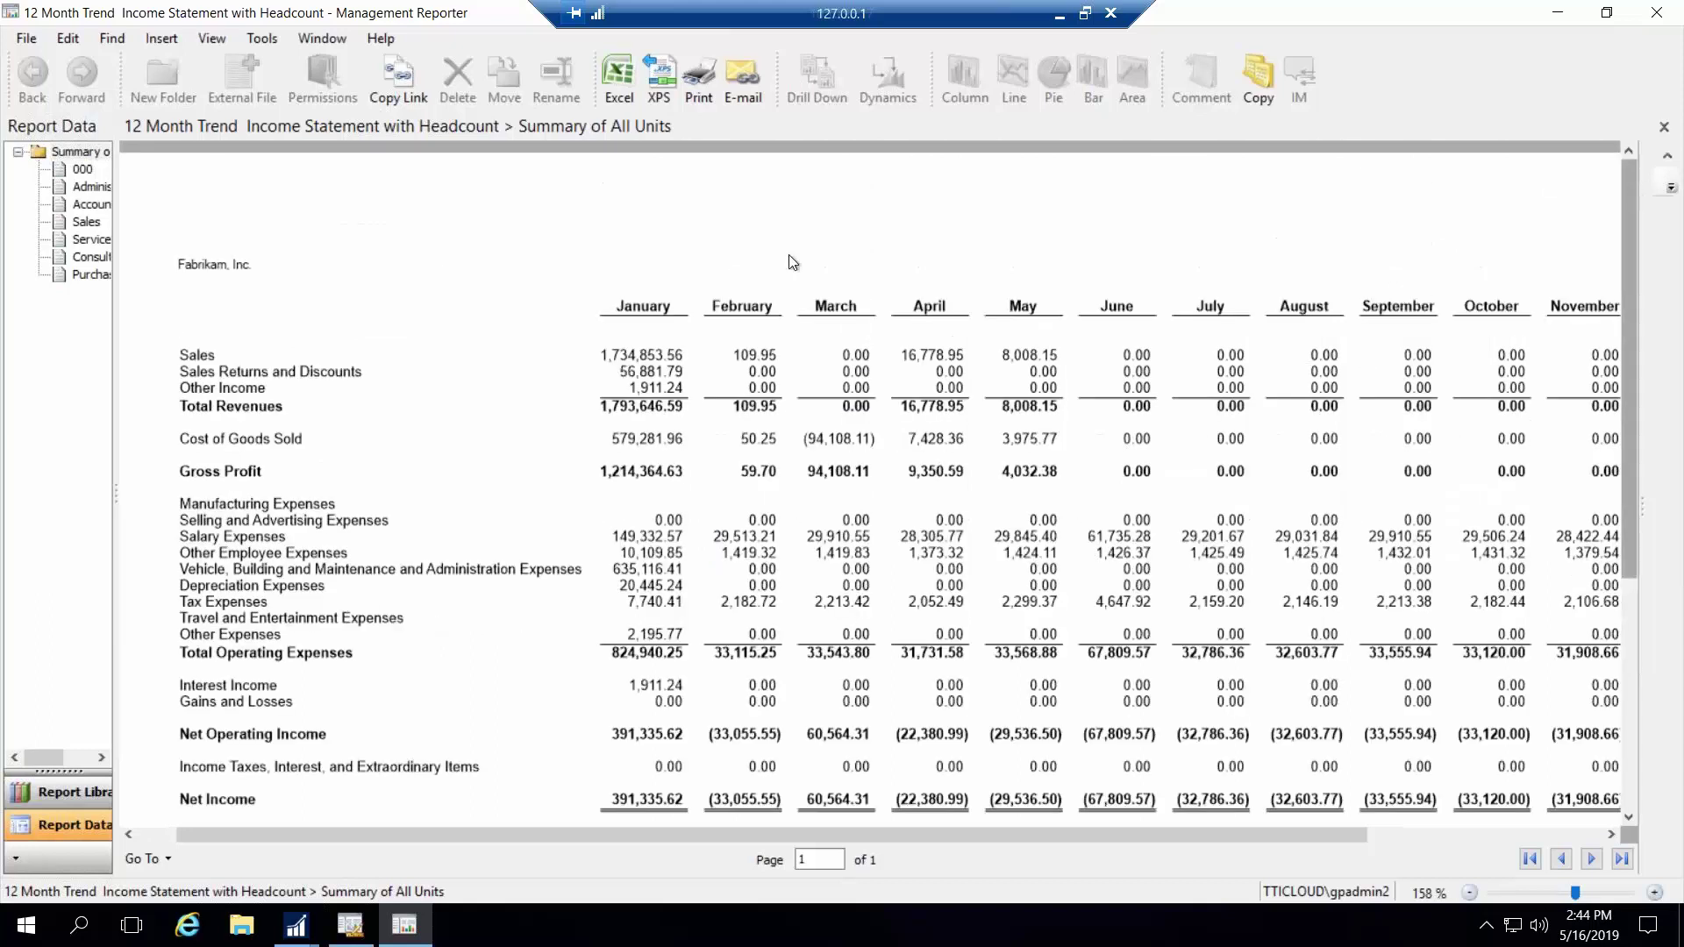
pyautogui.click(91, 188)
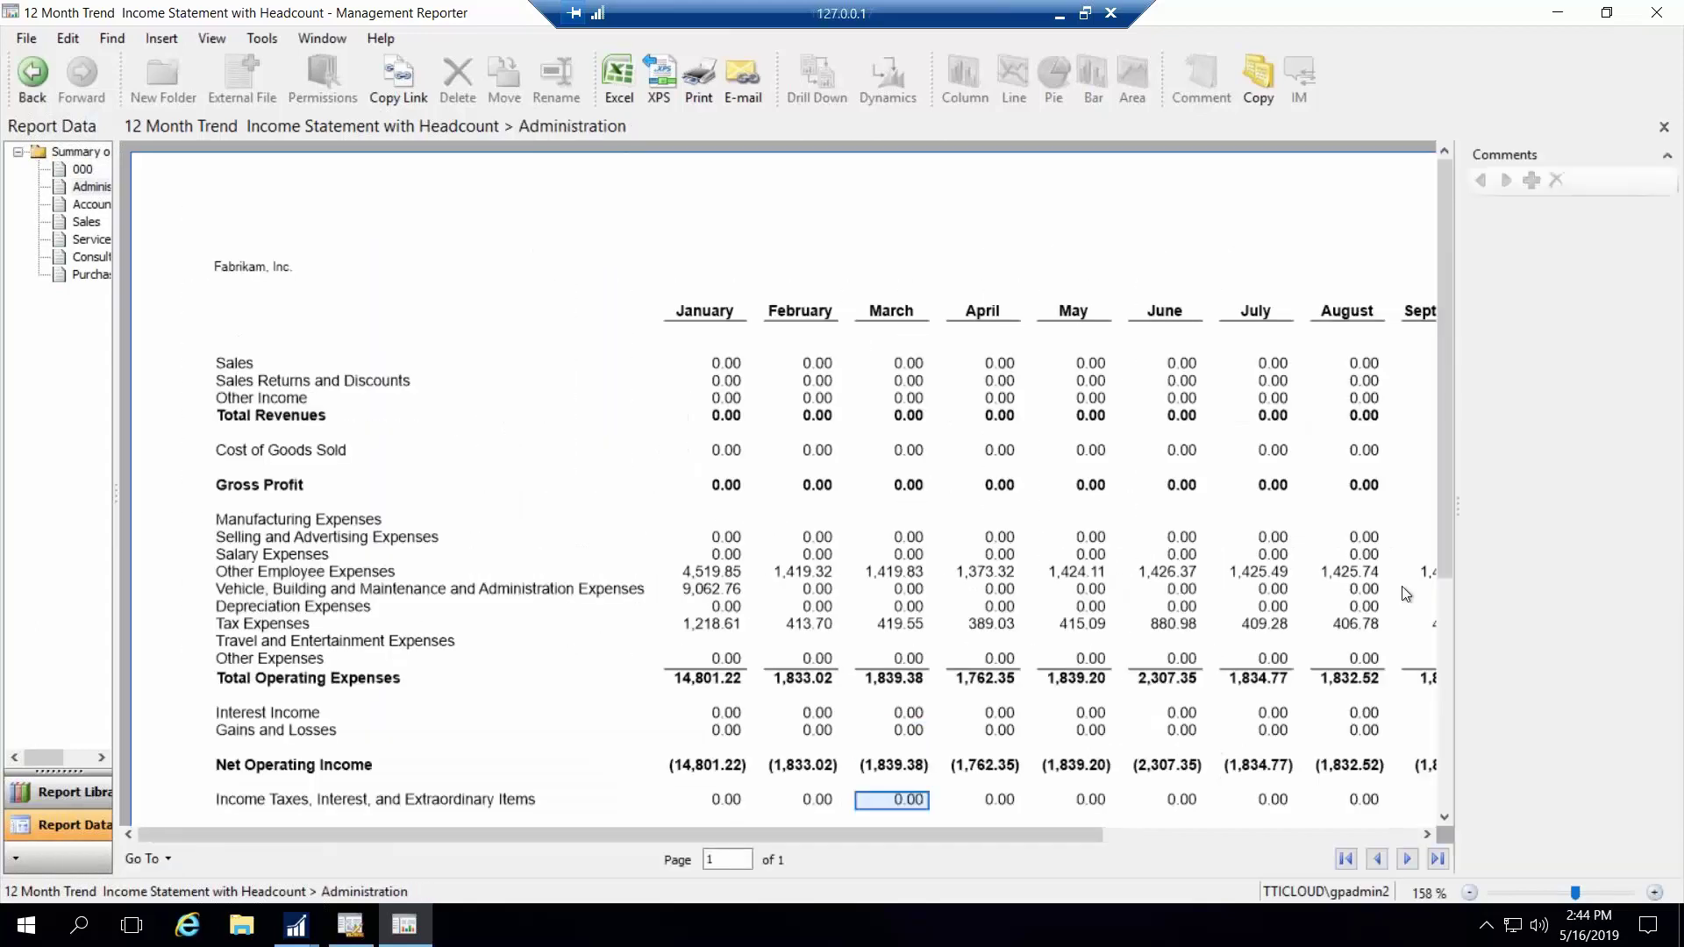
pyautogui.scroll(-6, 1445, 675)
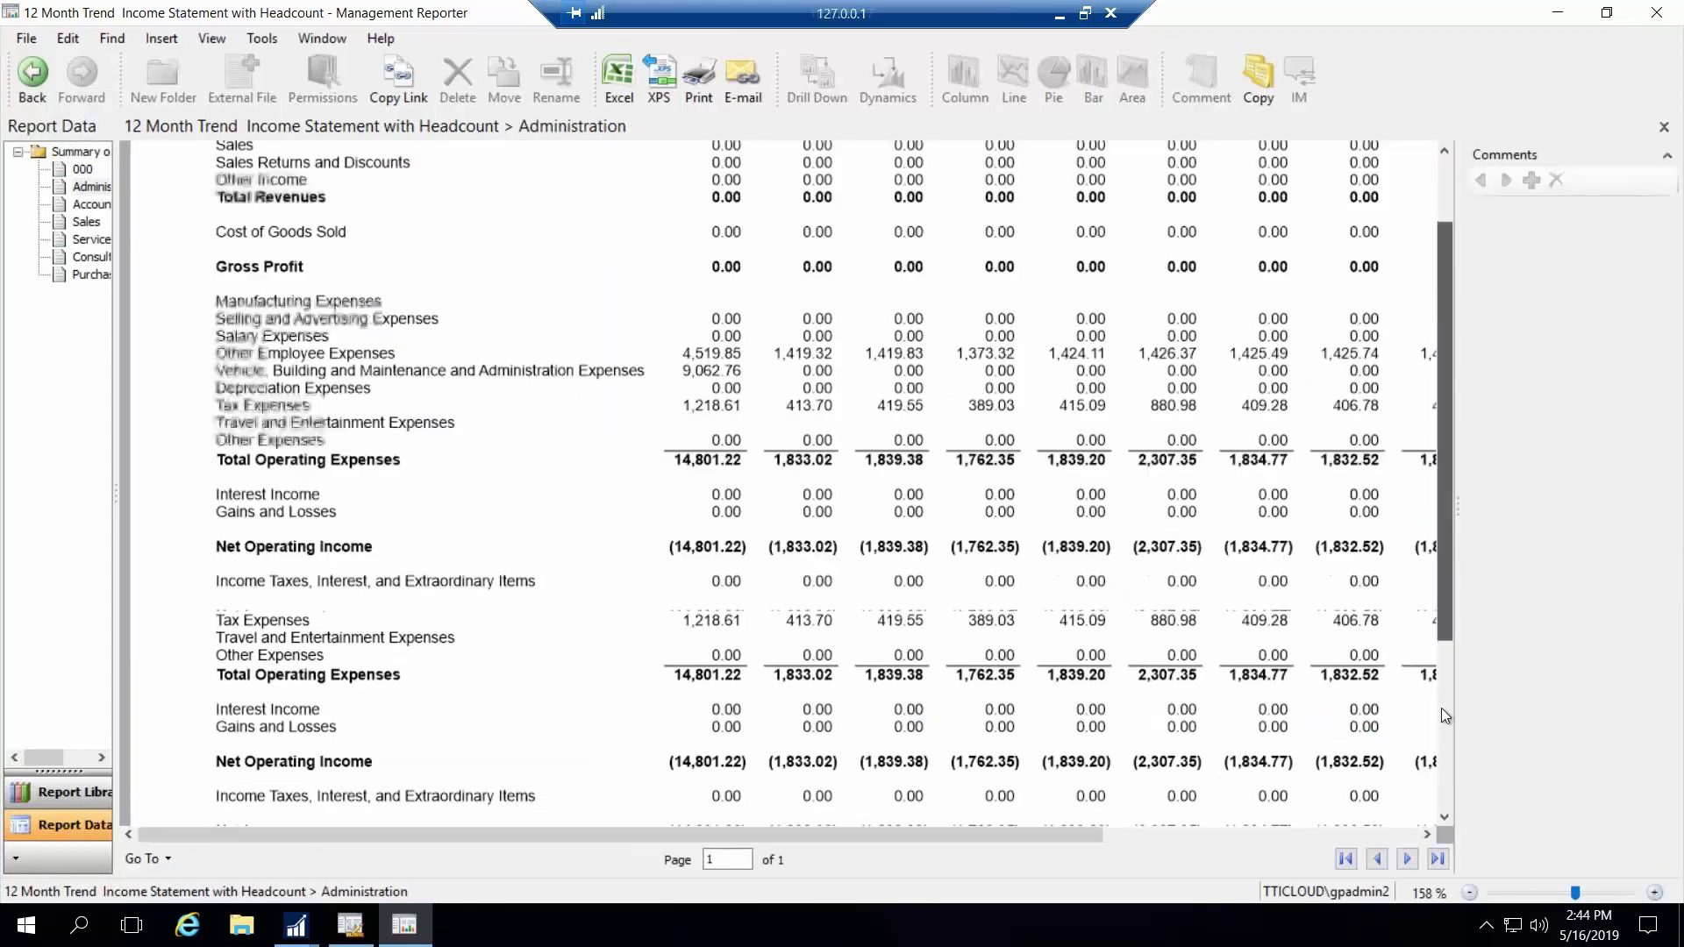
pyautogui.scroll(1, 1053, 526)
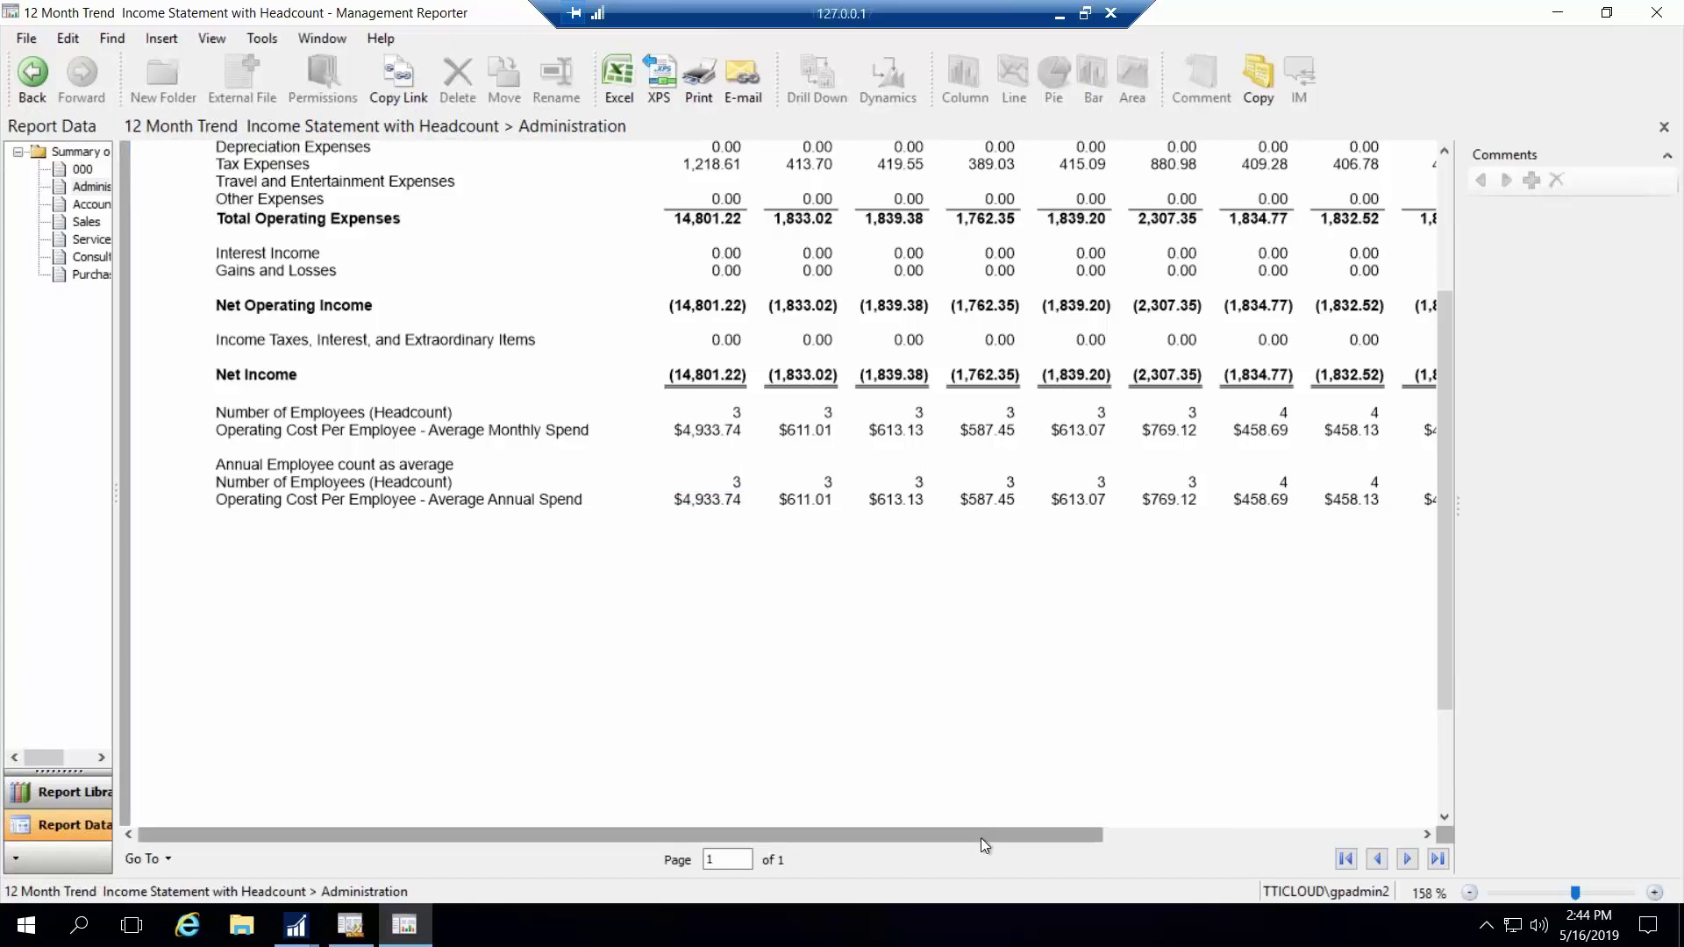
pyautogui.hscroll(5, 1143, 844)
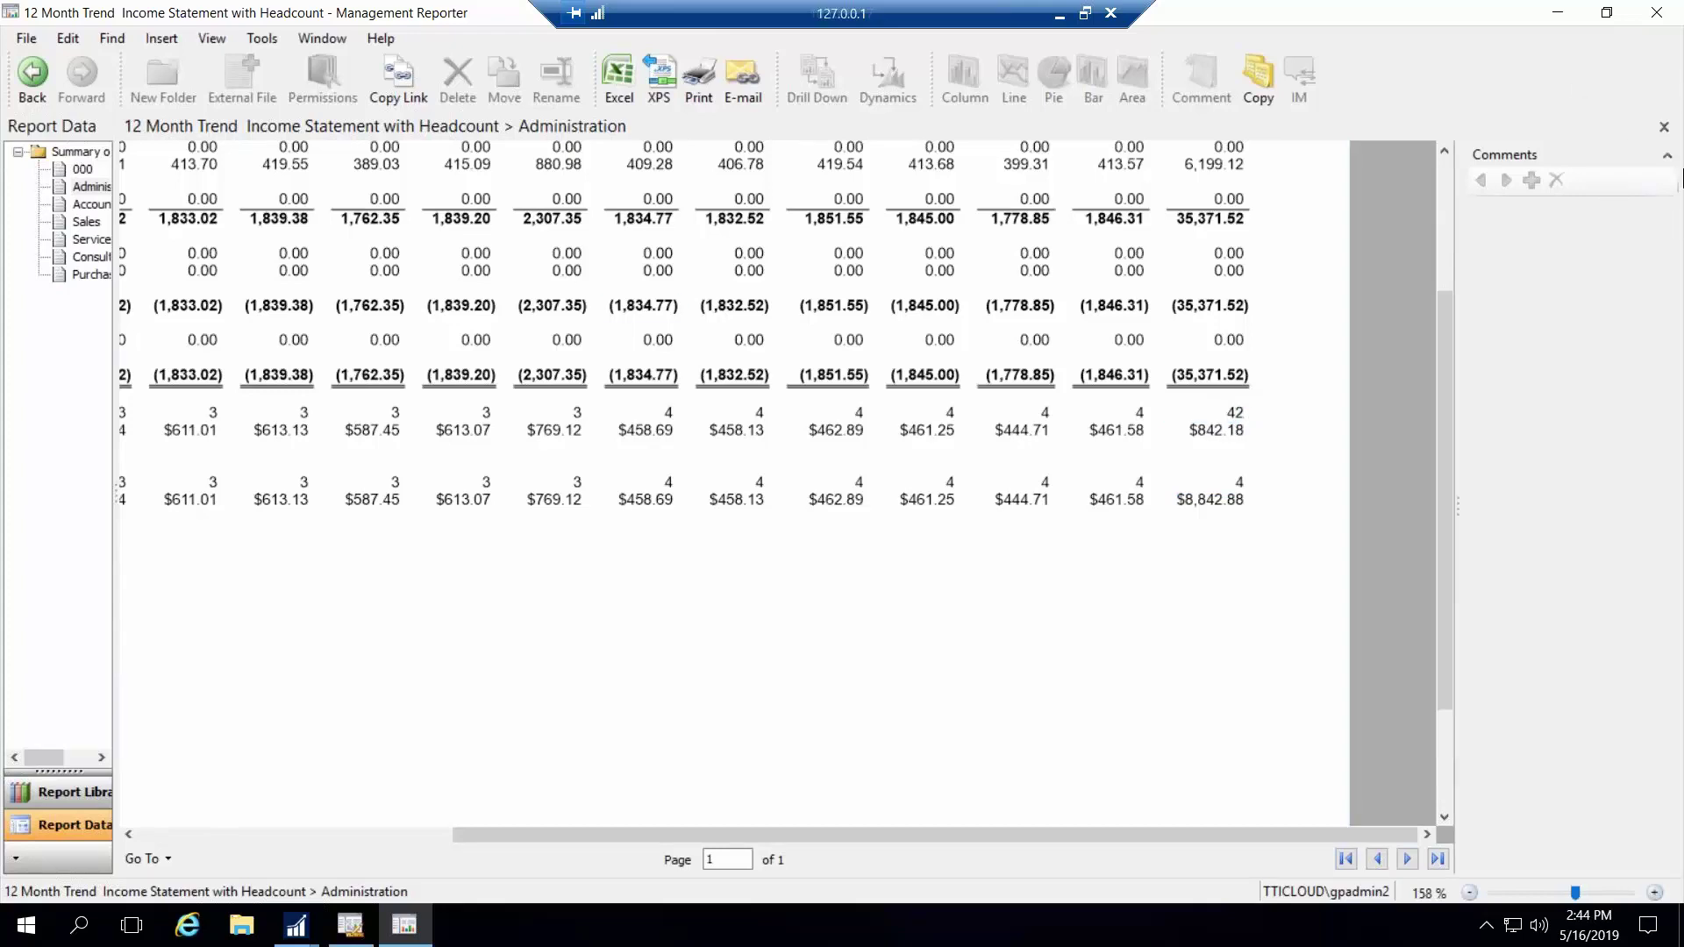
pyautogui.click(1667, 127)
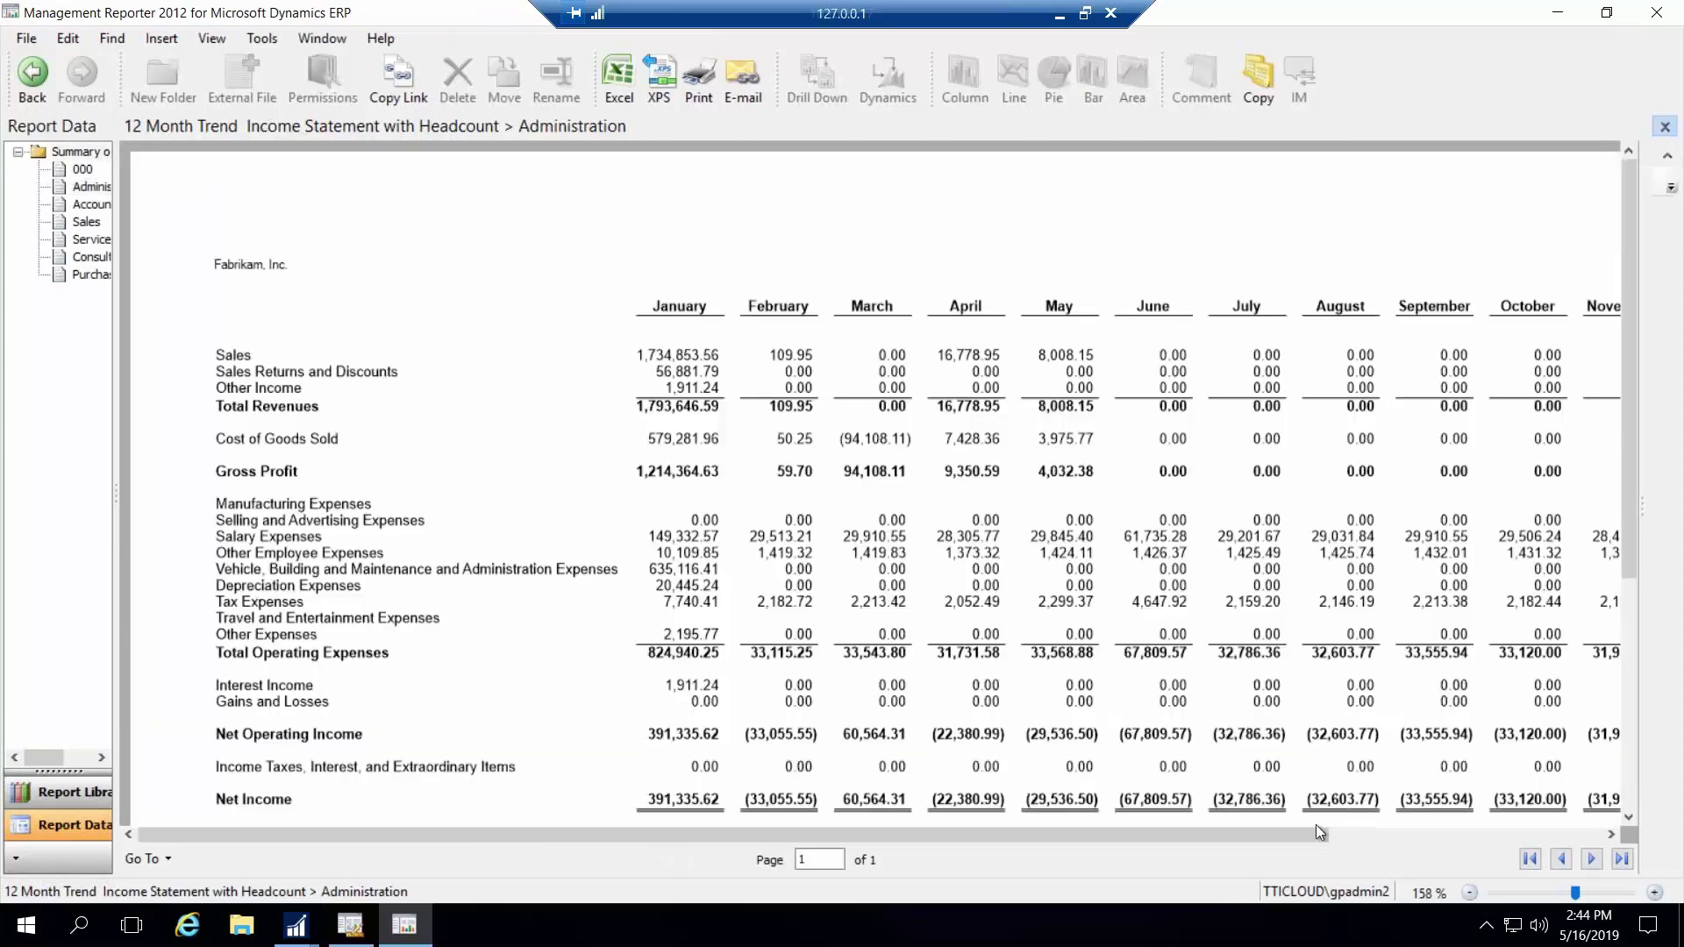
# Examine the headcount total and Total Operating Expenses in the YTD column of the Summary of All Units report
pyautogui.moveTo(1316, 829); pyautogui.dragTo(1589, 833)
pyautogui.moveTo(1635, 528); pyautogui.dragTo(1639, 723)
pyautogui.scroll(3, 1648, 702)
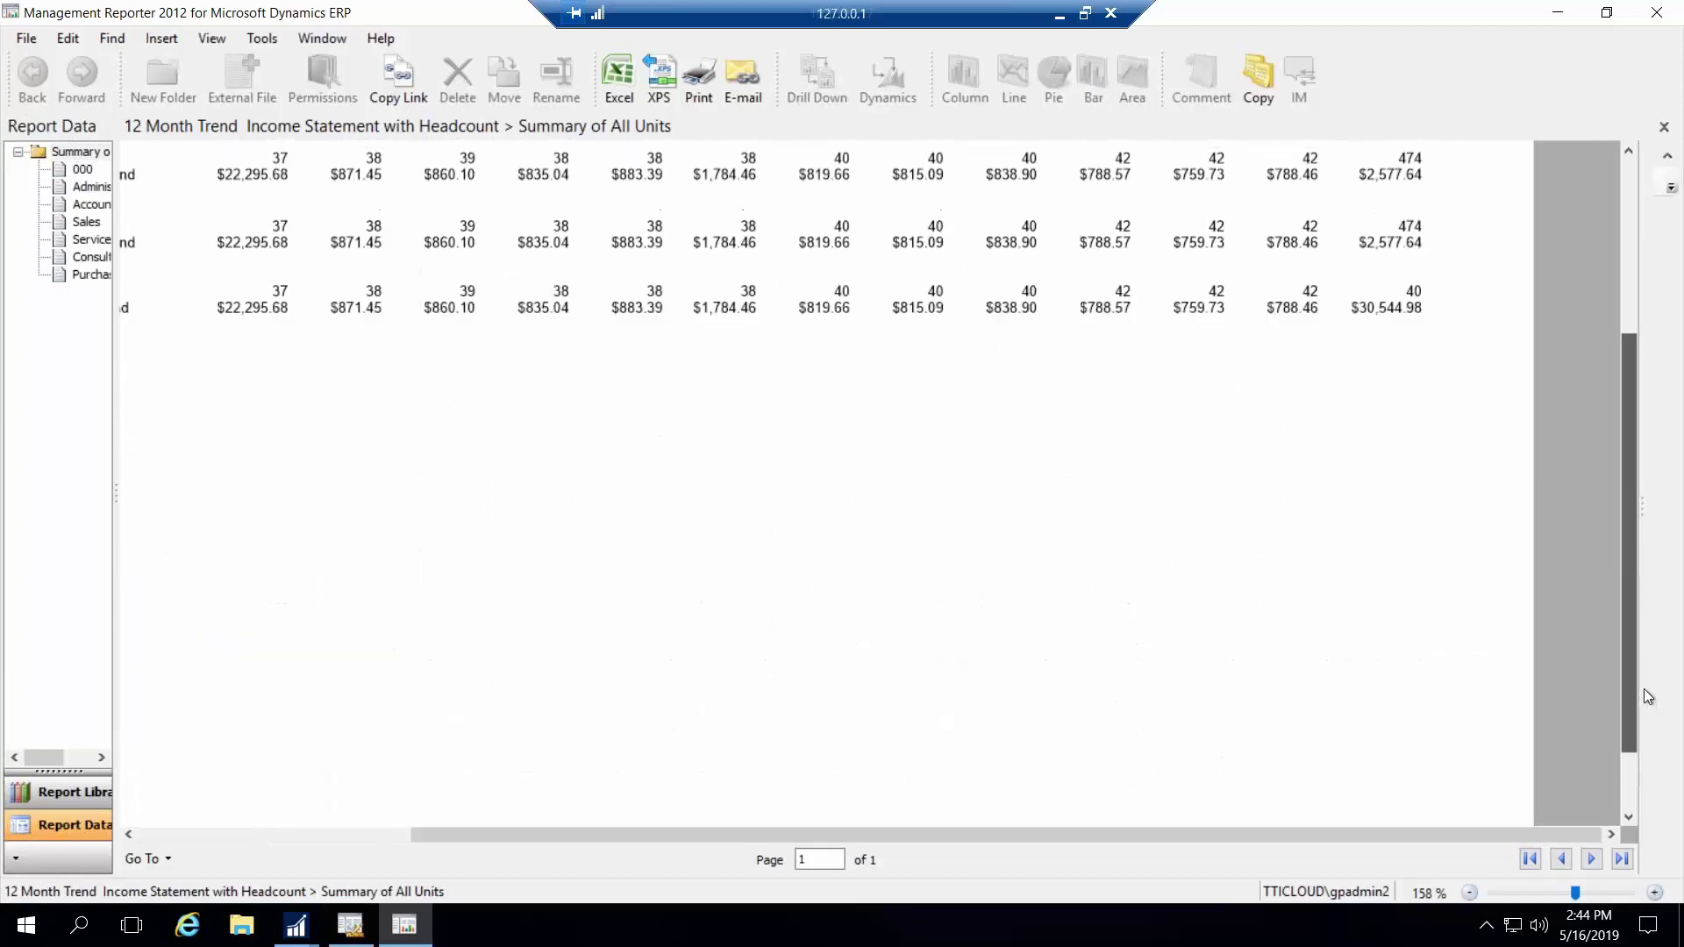
pyautogui.click(1407, 338)
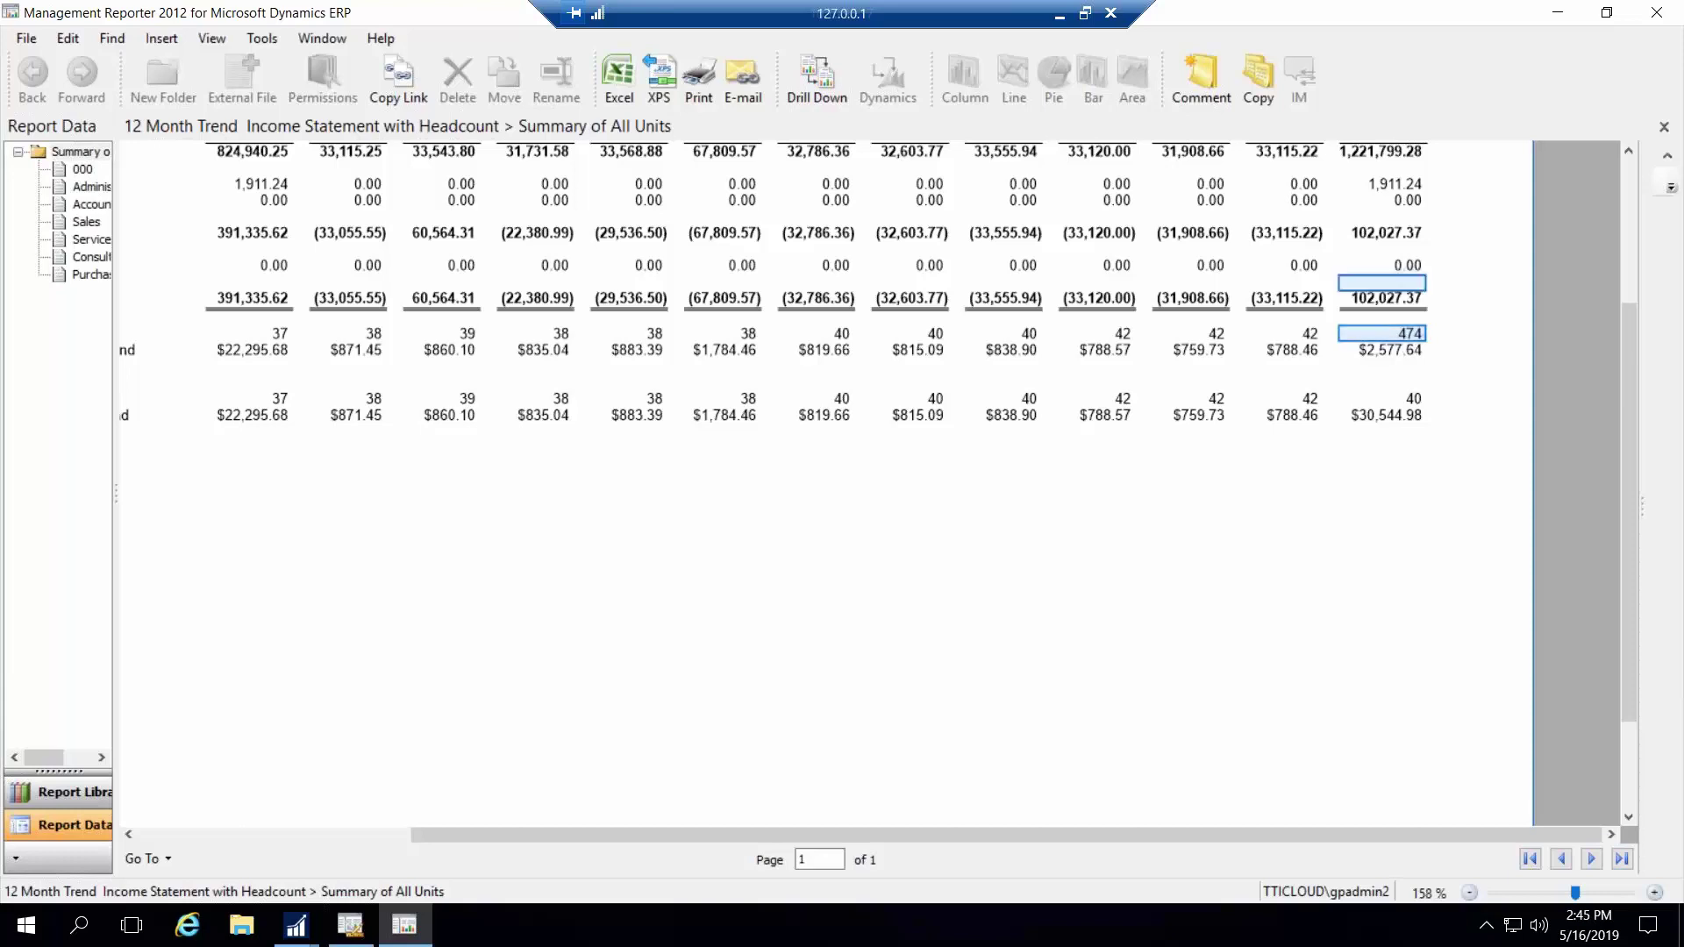
pyautogui.click(1386, 155)
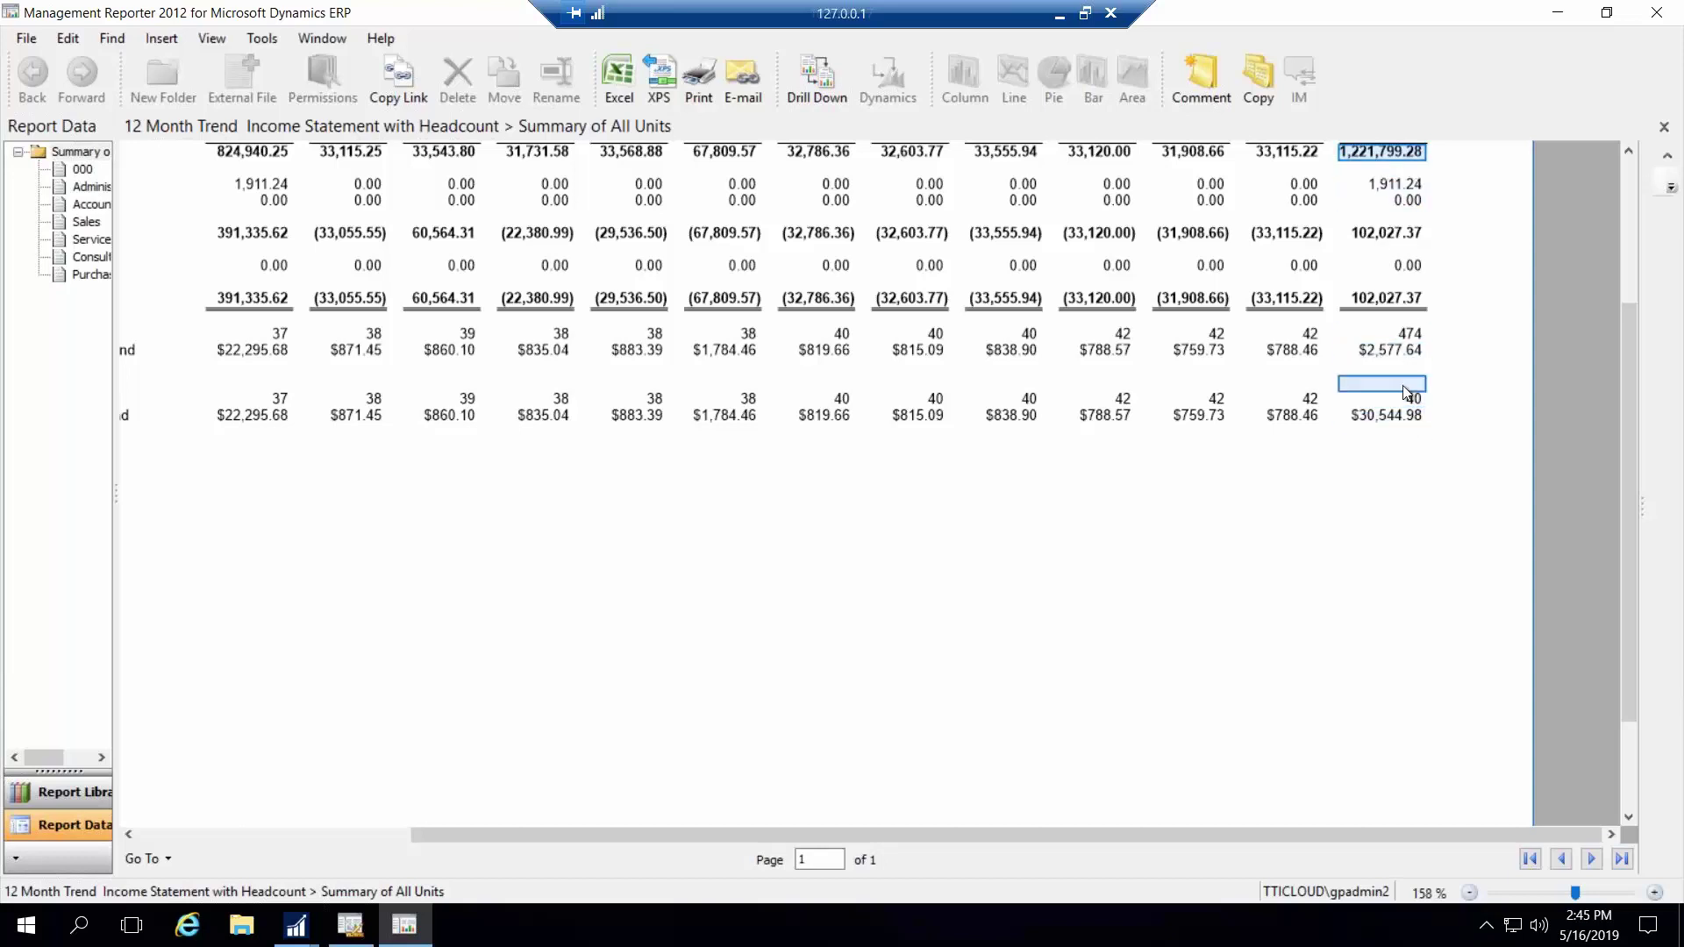
# Compare the two YTD operating cost per employee figures and the headcounts they are based on
pyautogui.click(1397, 421)
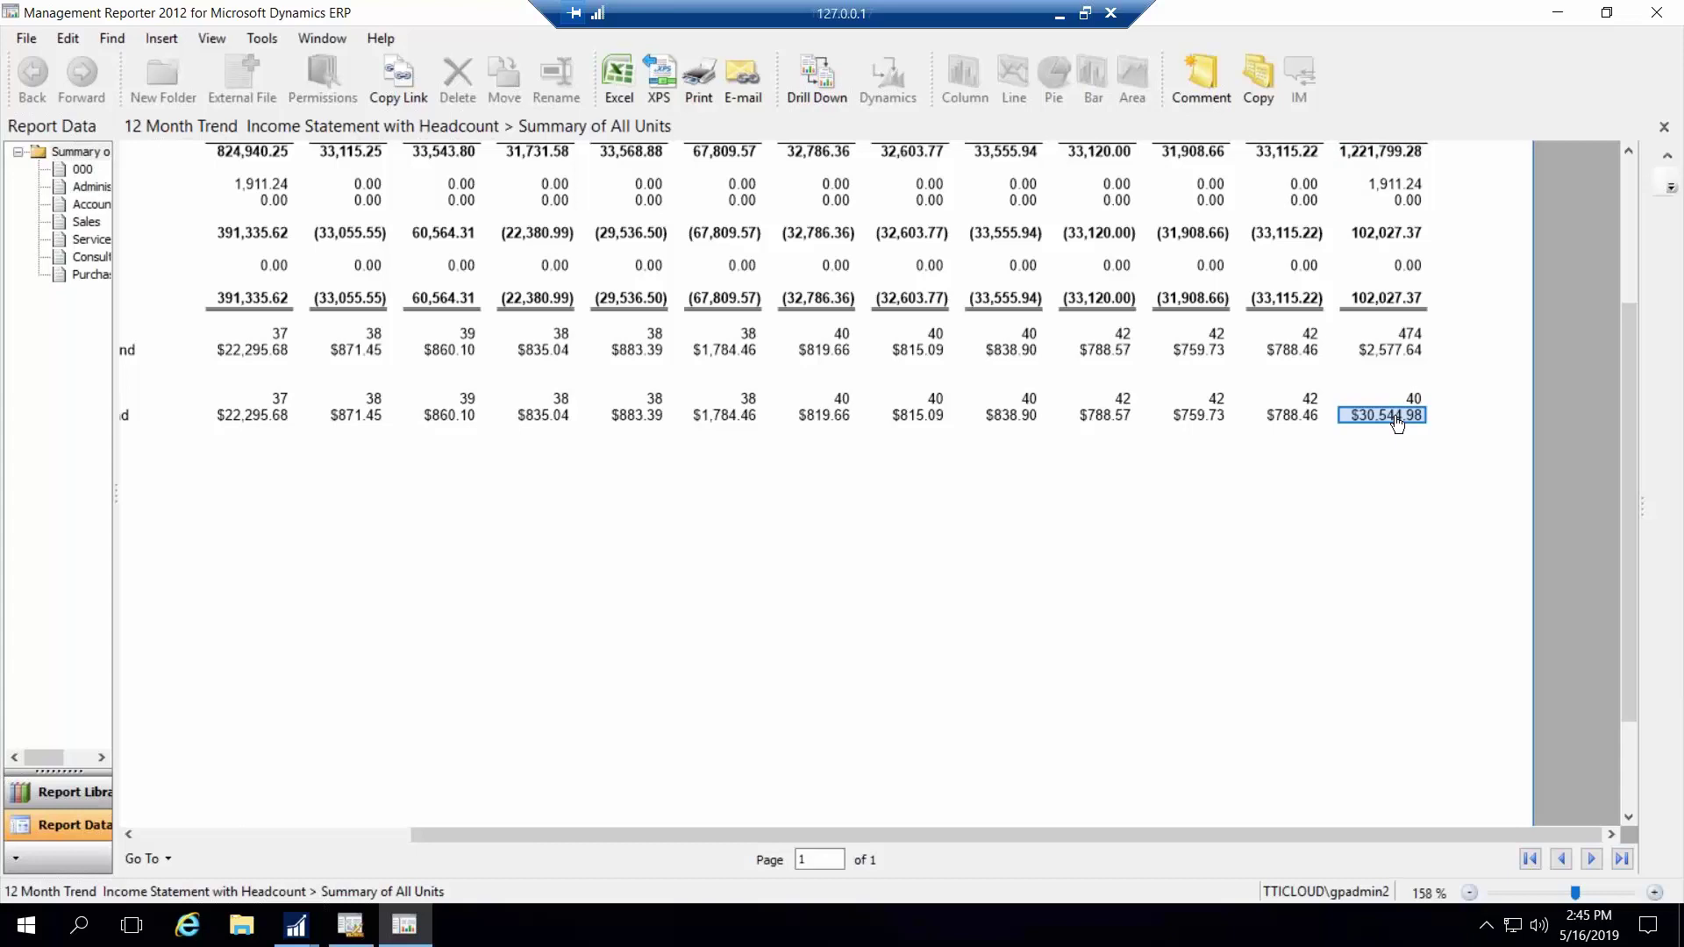
pyautogui.keyDown('ctrl'); pyautogui.click(1398, 353); pyautogui.keyUp('ctrl')
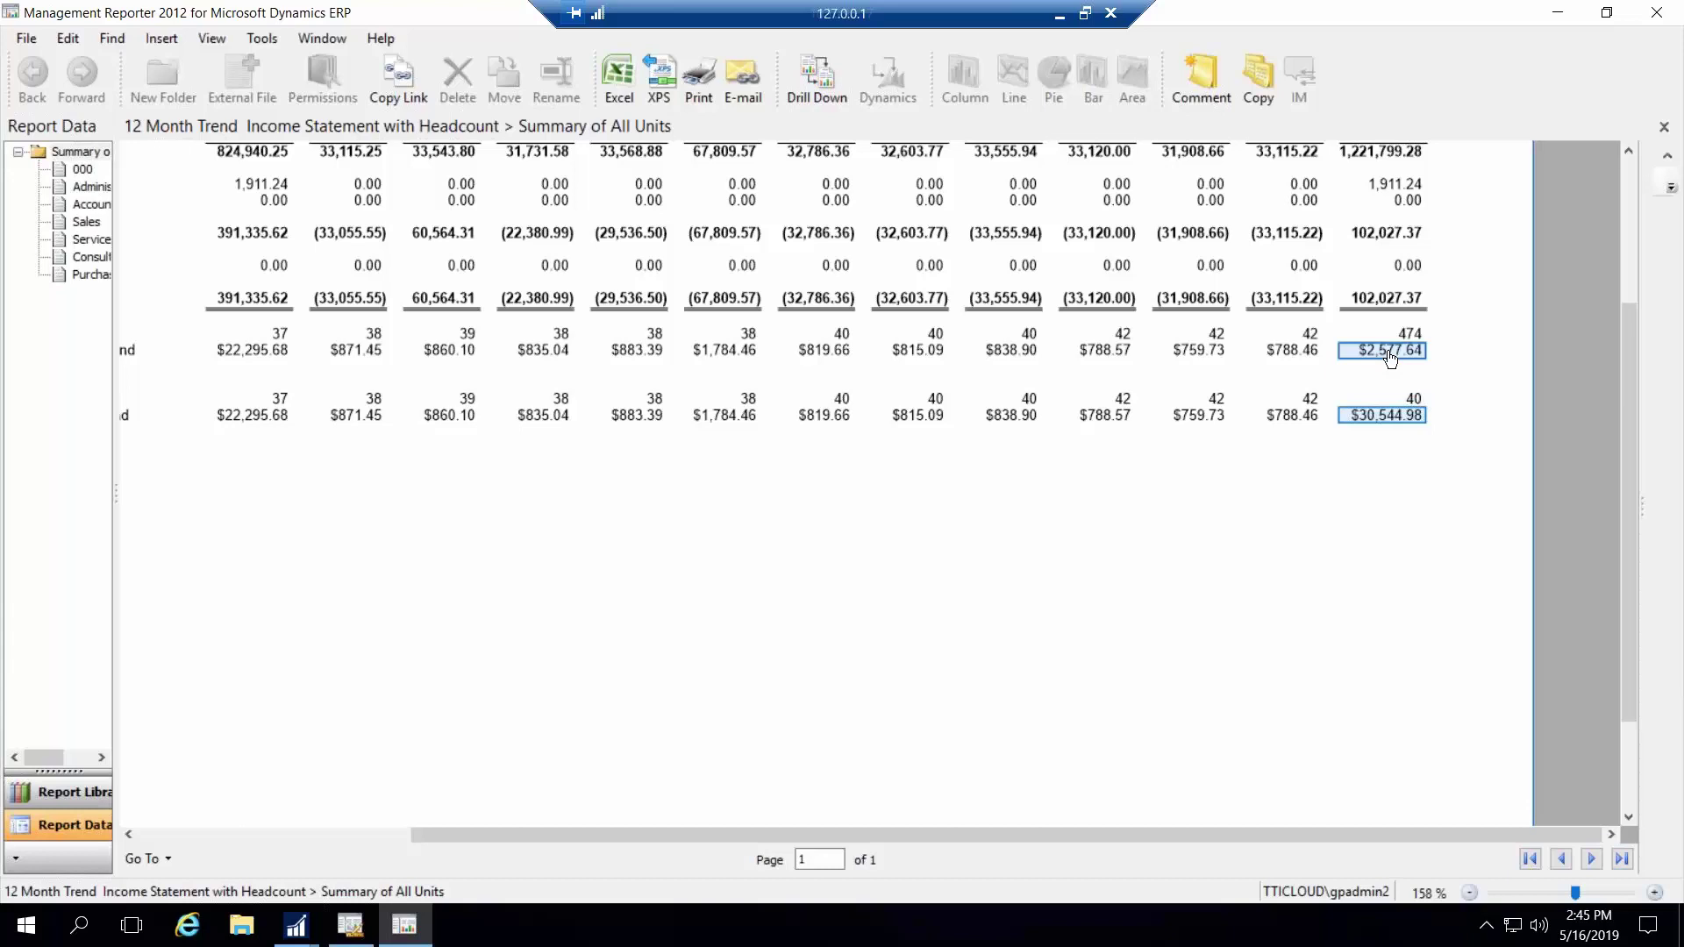
pyautogui.click(1390, 423)
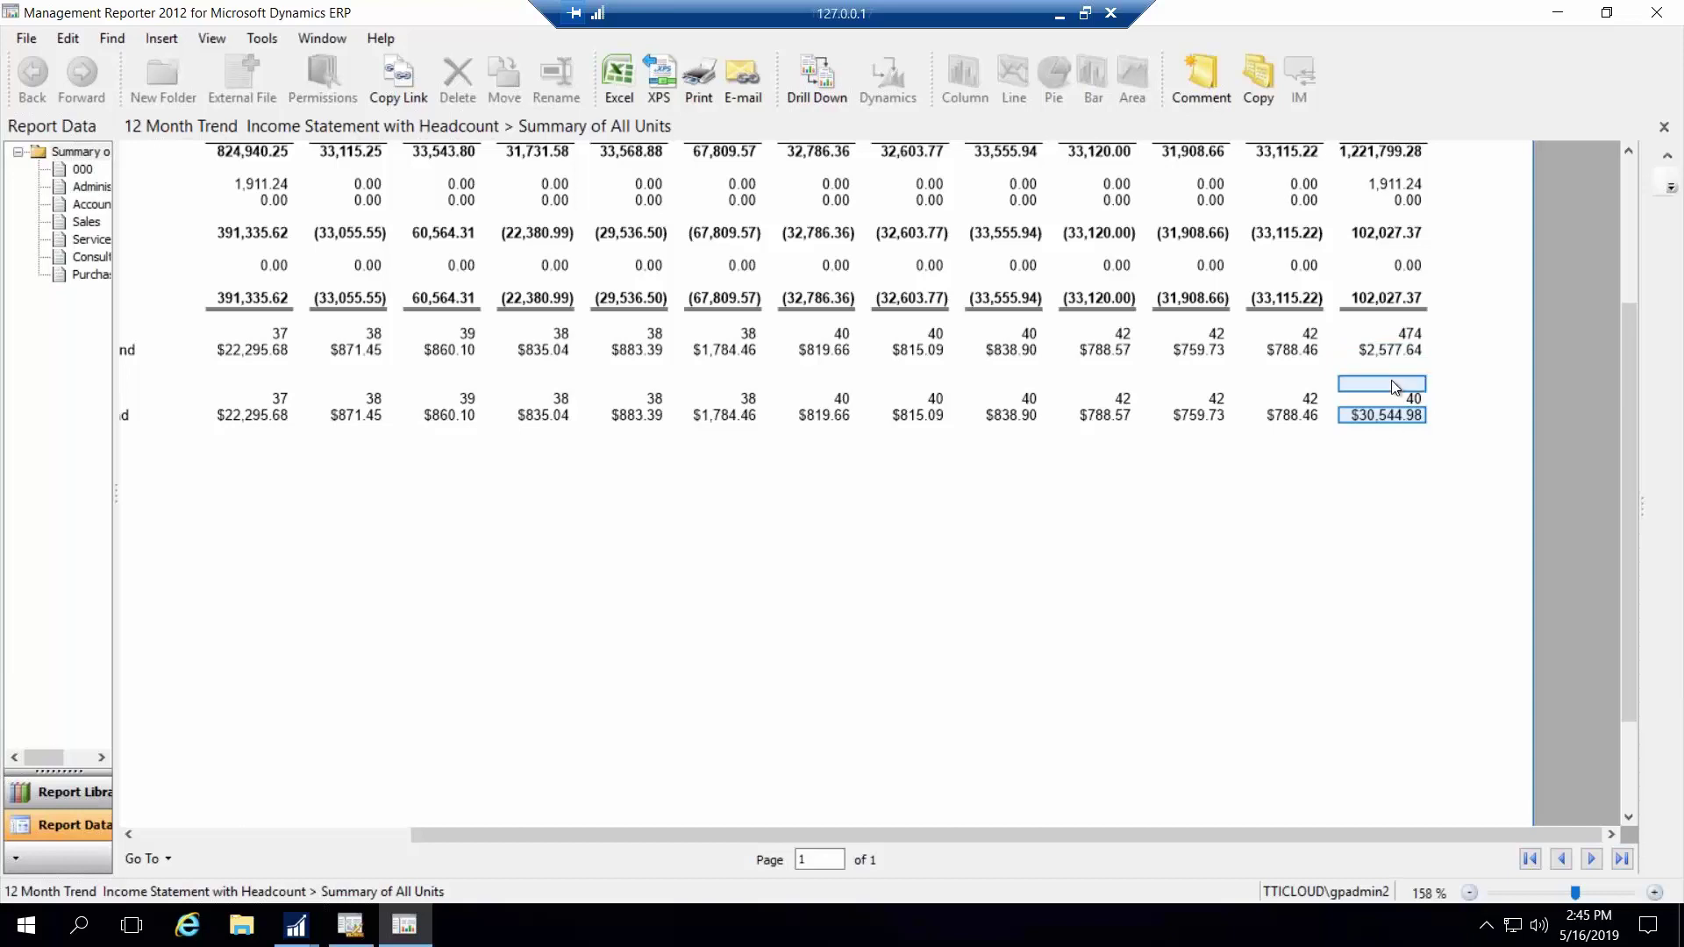
pyautogui.keyDown('ctrl'); pyautogui.click(1390, 349); pyautogui.keyUp('ctrl')
pyautogui.keyDown('ctrl'); pyautogui.click(1383, 335); pyautogui.keyUp('ctrl')
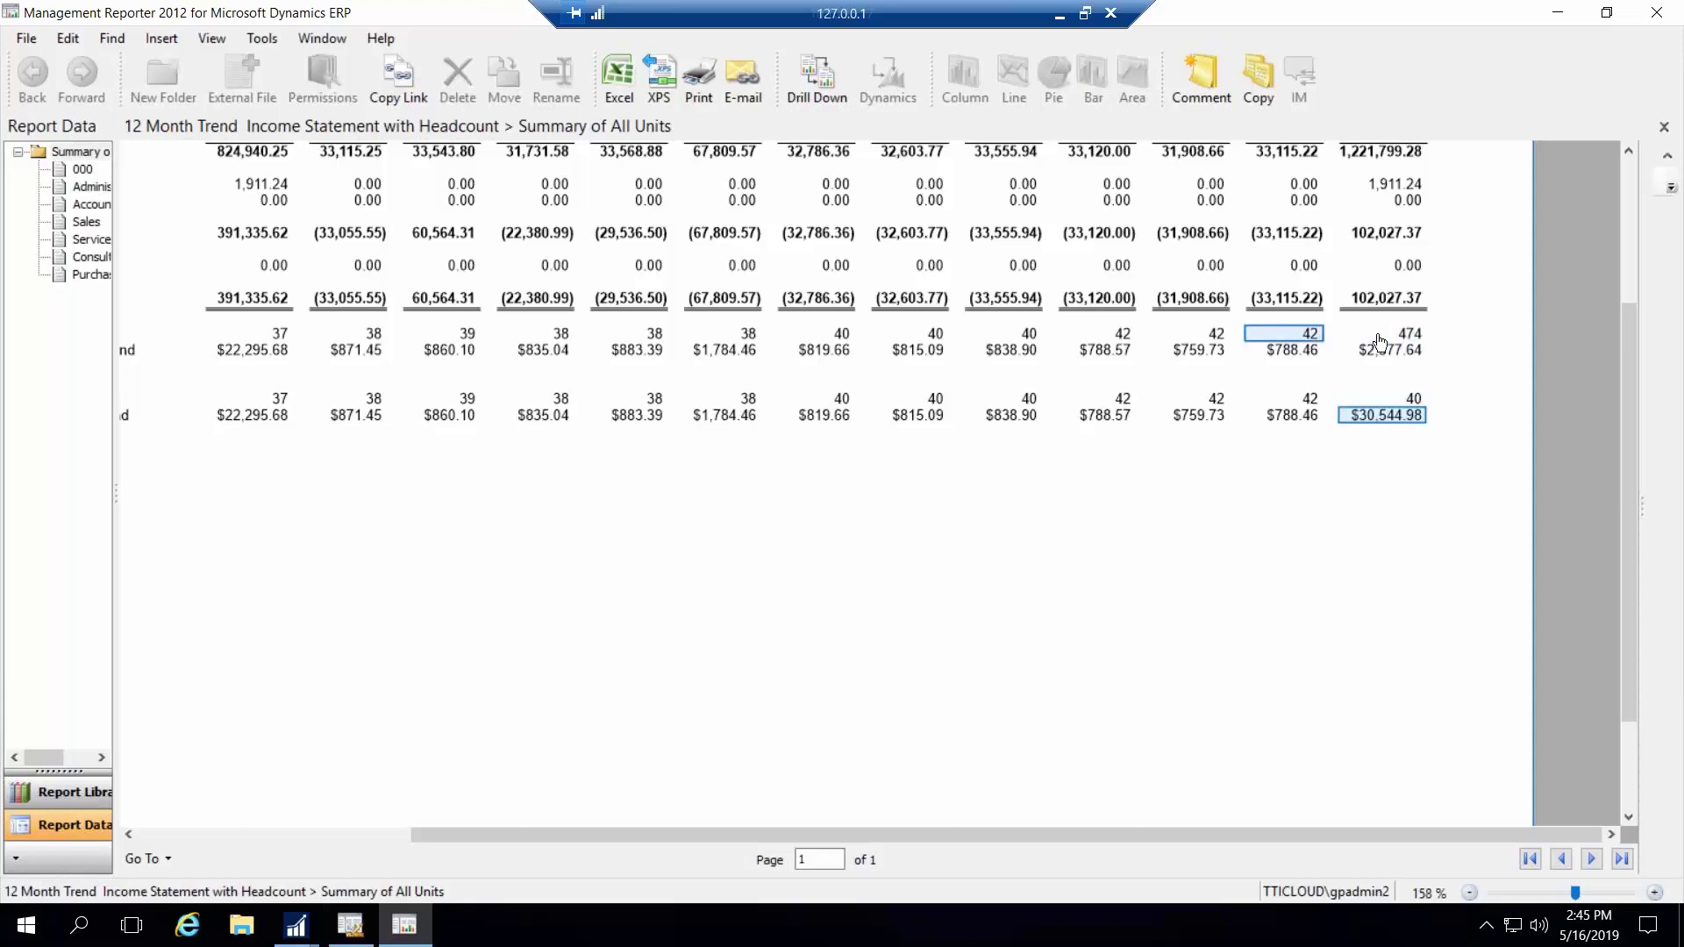
pyautogui.keyDown('ctrl'); pyautogui.click(1395, 352); pyautogui.keyUp('ctrl')
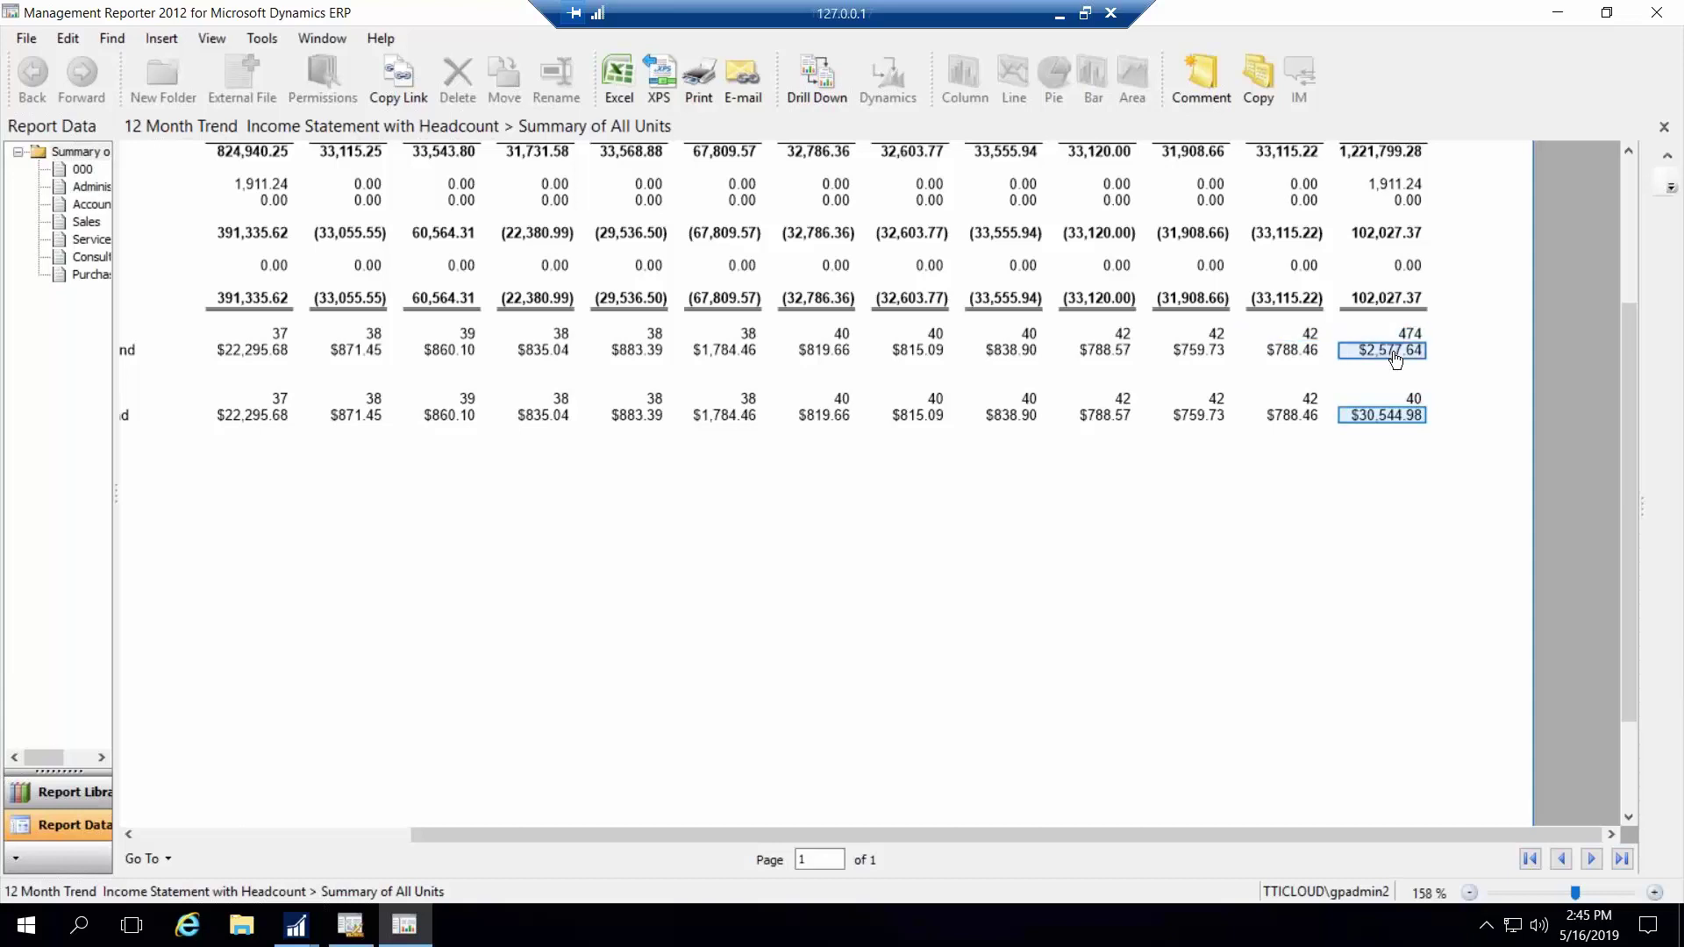
pyautogui.click(1394, 356)
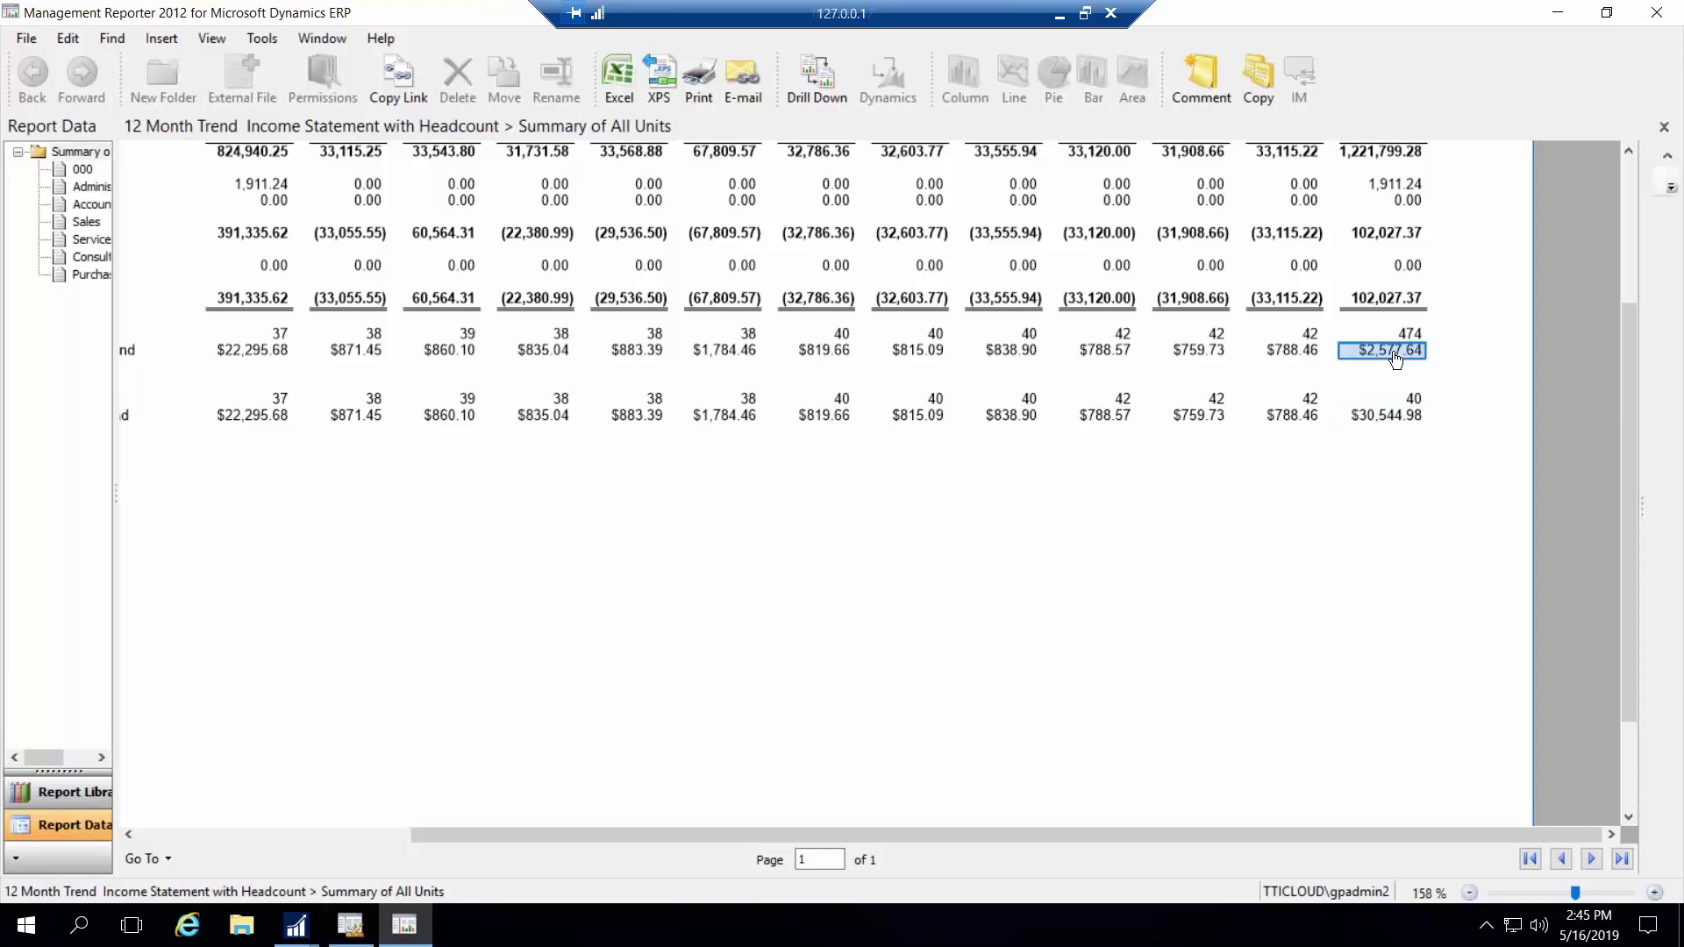
pyautogui.keyDown('ctrl'); pyautogui.click(1398, 342); pyautogui.keyUp('ctrl')
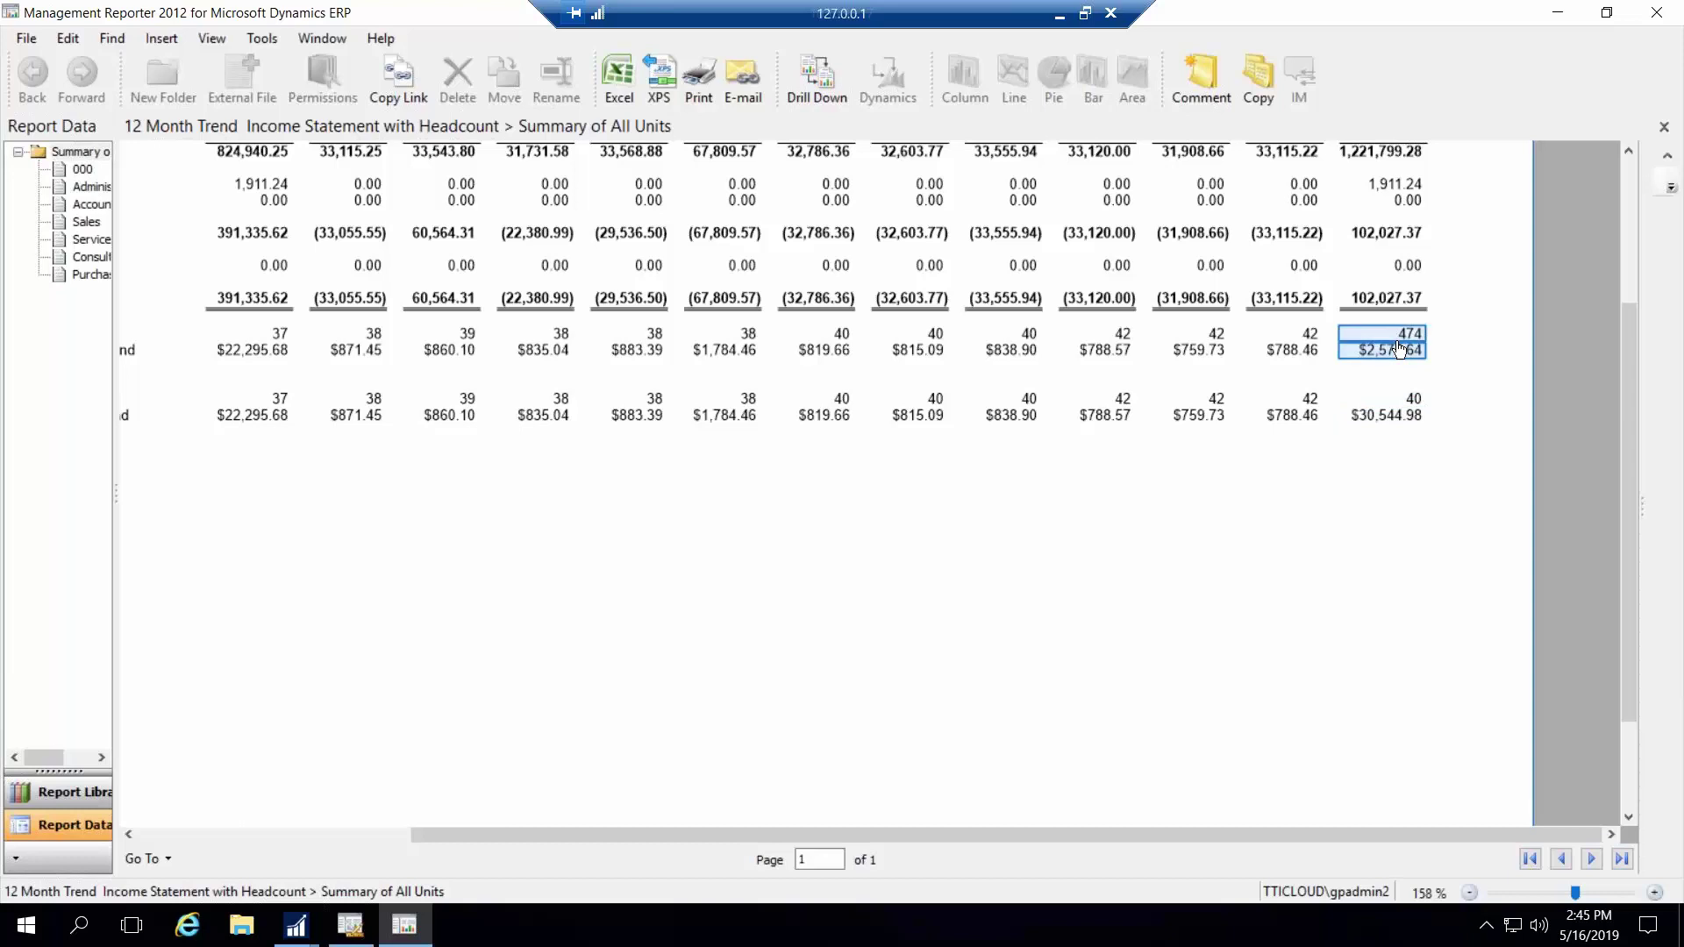
pyautogui.keyDown('ctrl'); pyautogui.click(1198, 337); pyautogui.keyUp('ctrl')
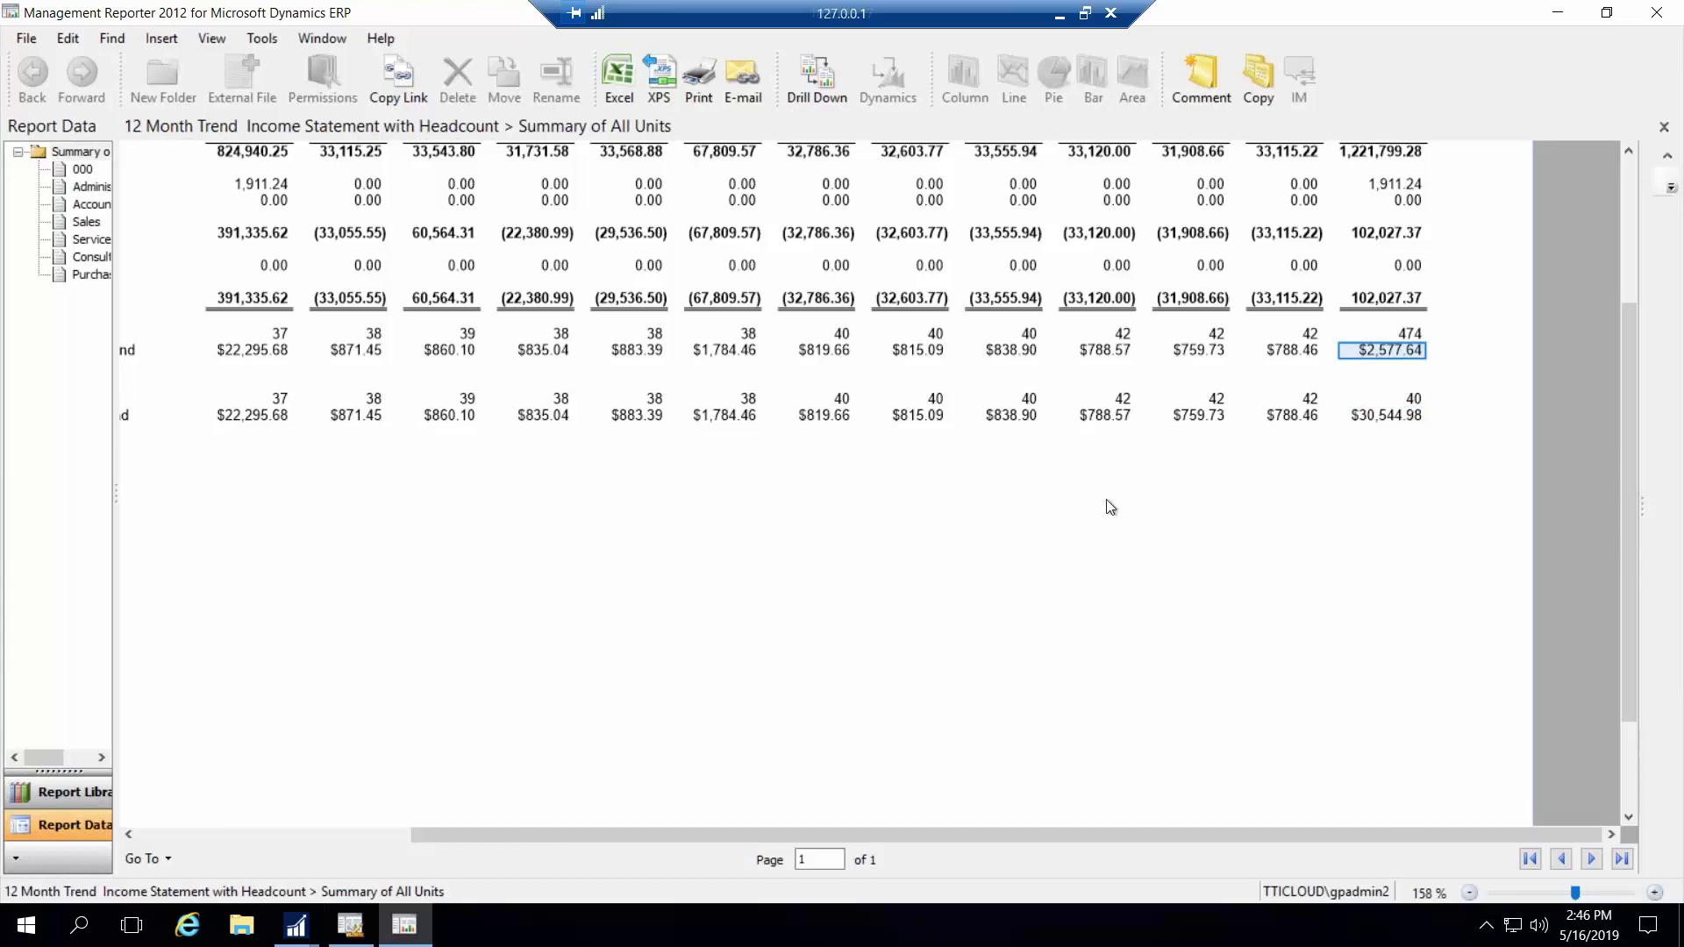
# Switch back to the Summary Income Statement - User Group row definition and extend it with blank rows below Net Income
pyautogui.click(350, 925)
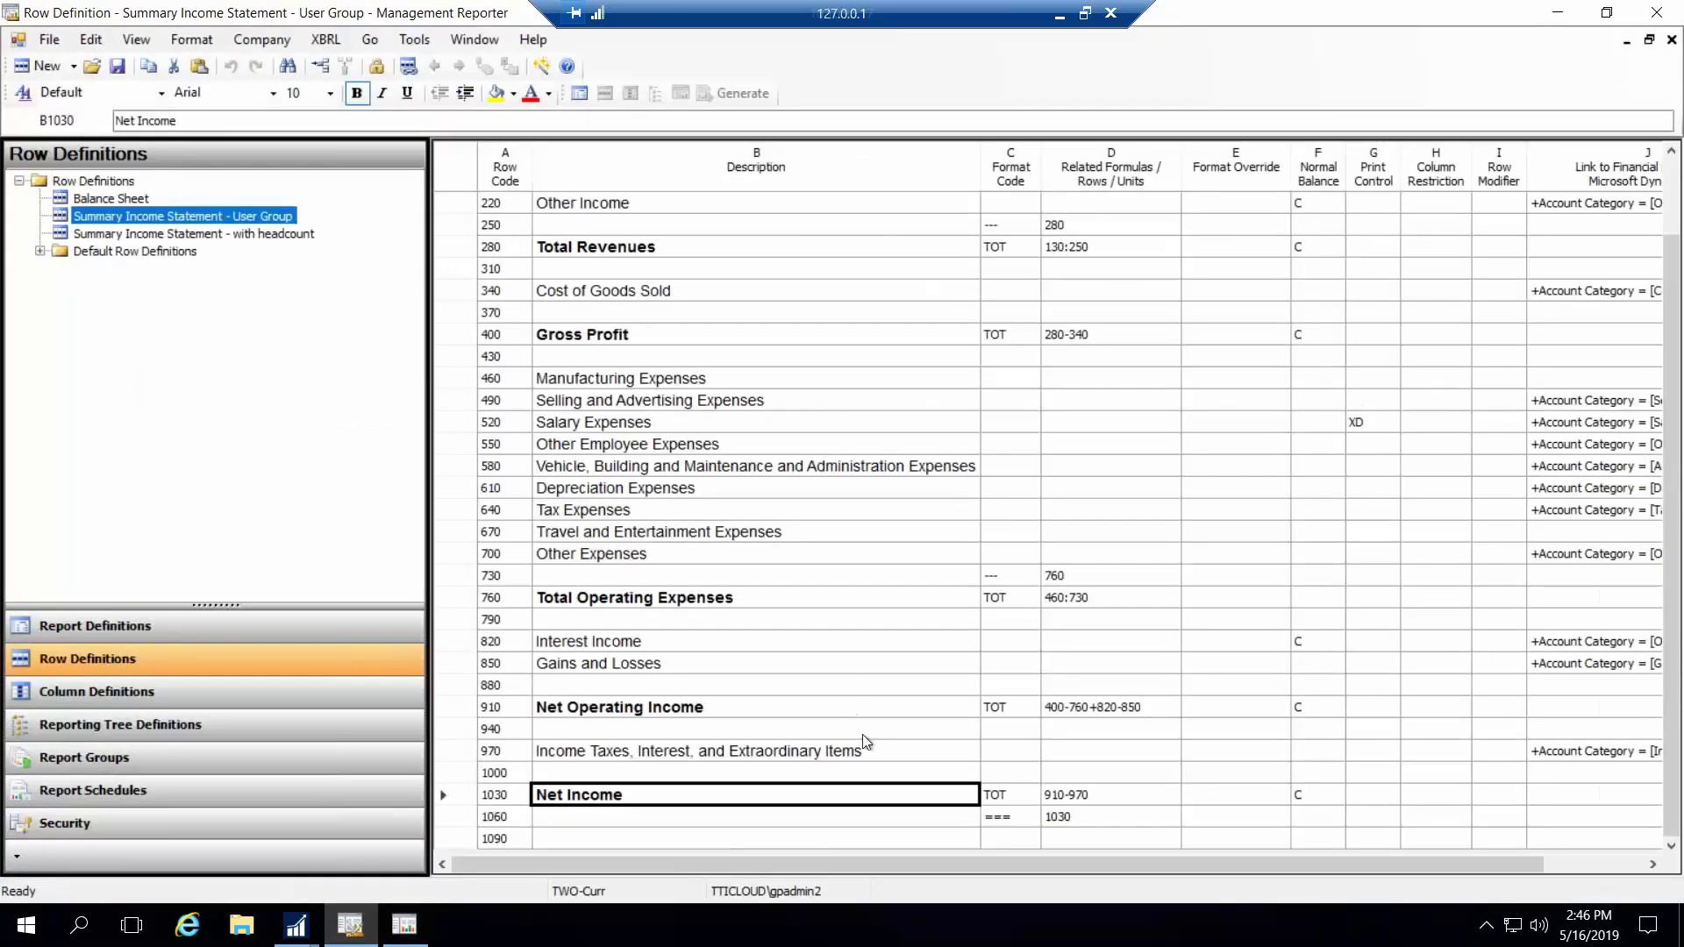
pyautogui.press('Down')
pyautogui.press('Down')
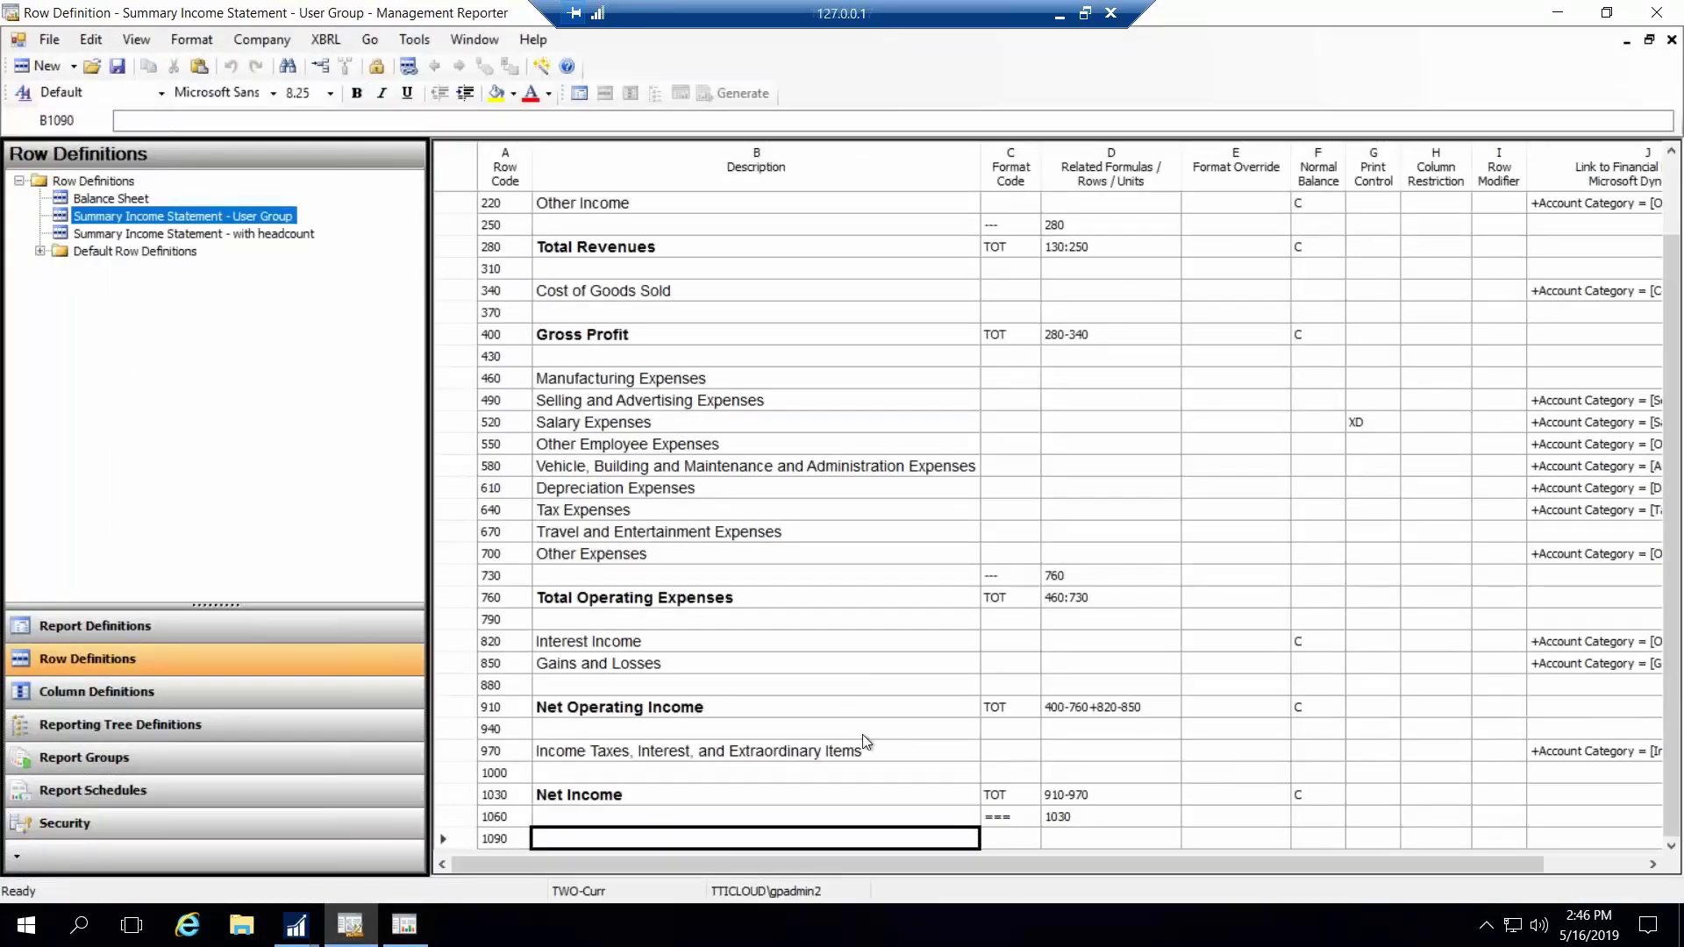
pyautogui.press('Down')
pyautogui.press('Down')
pyautogui.press('Down')
pyautogui.press('Down')
pyautogui.press('Down')
pyautogui.press('Down')
pyautogui.press('Down')
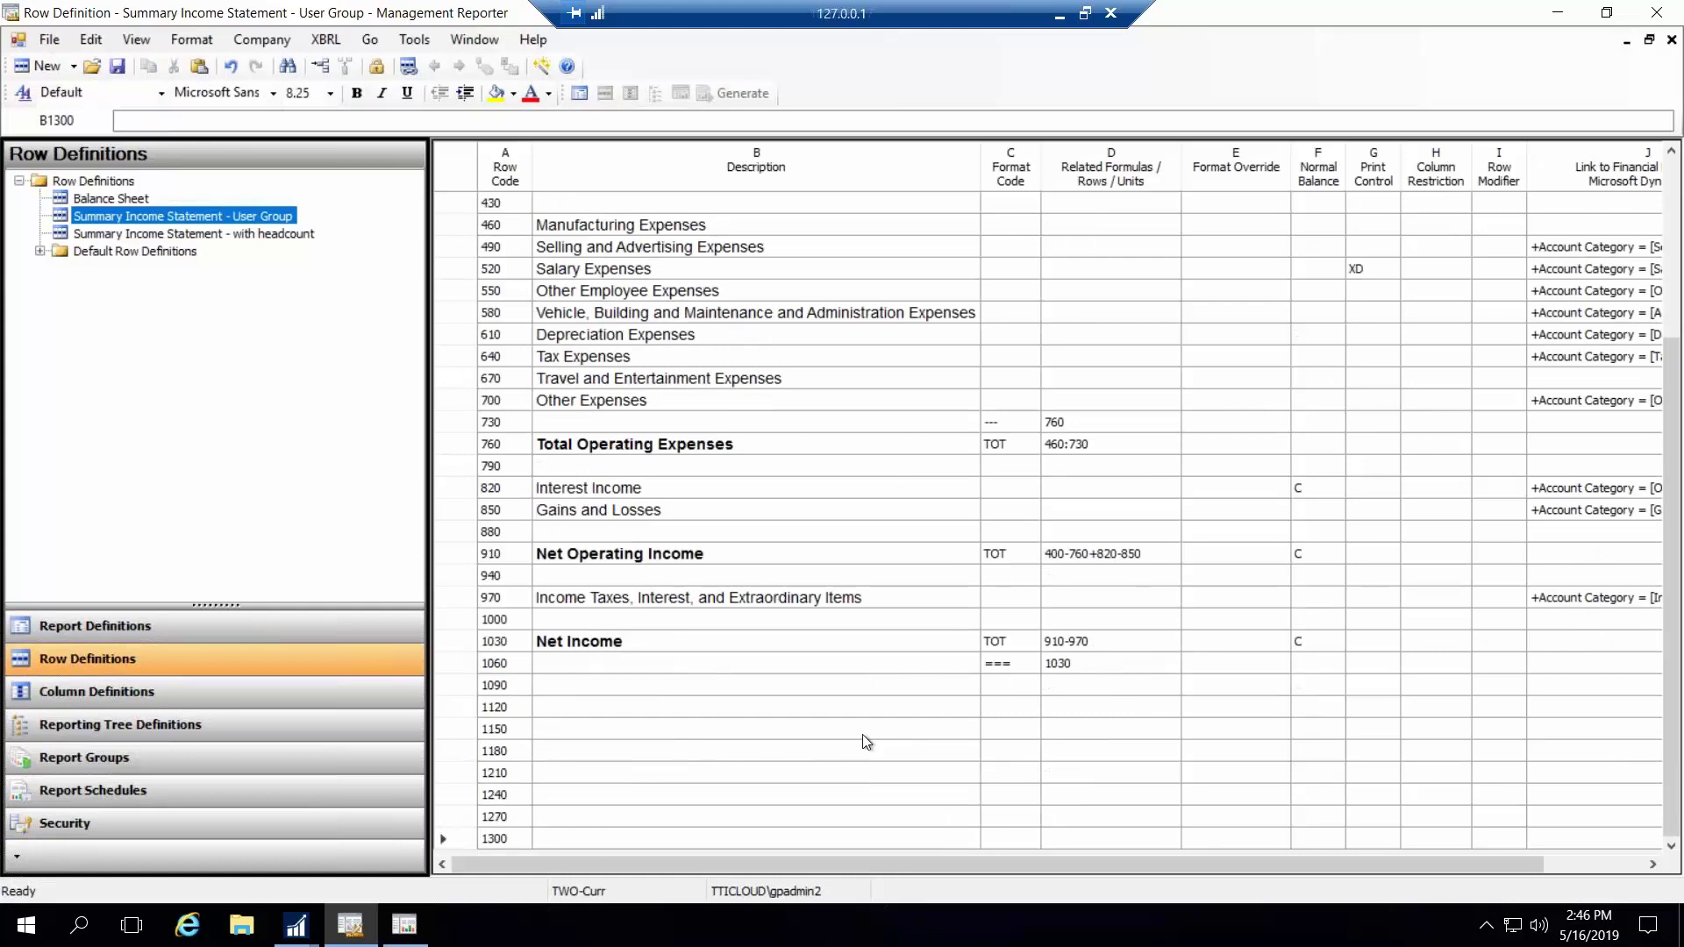
pyautogui.press('Down')
pyautogui.press('Down')
pyautogui.press('Down')
pyautogui.press('Down')
pyautogui.press('Down')
pyautogui.press('Down')
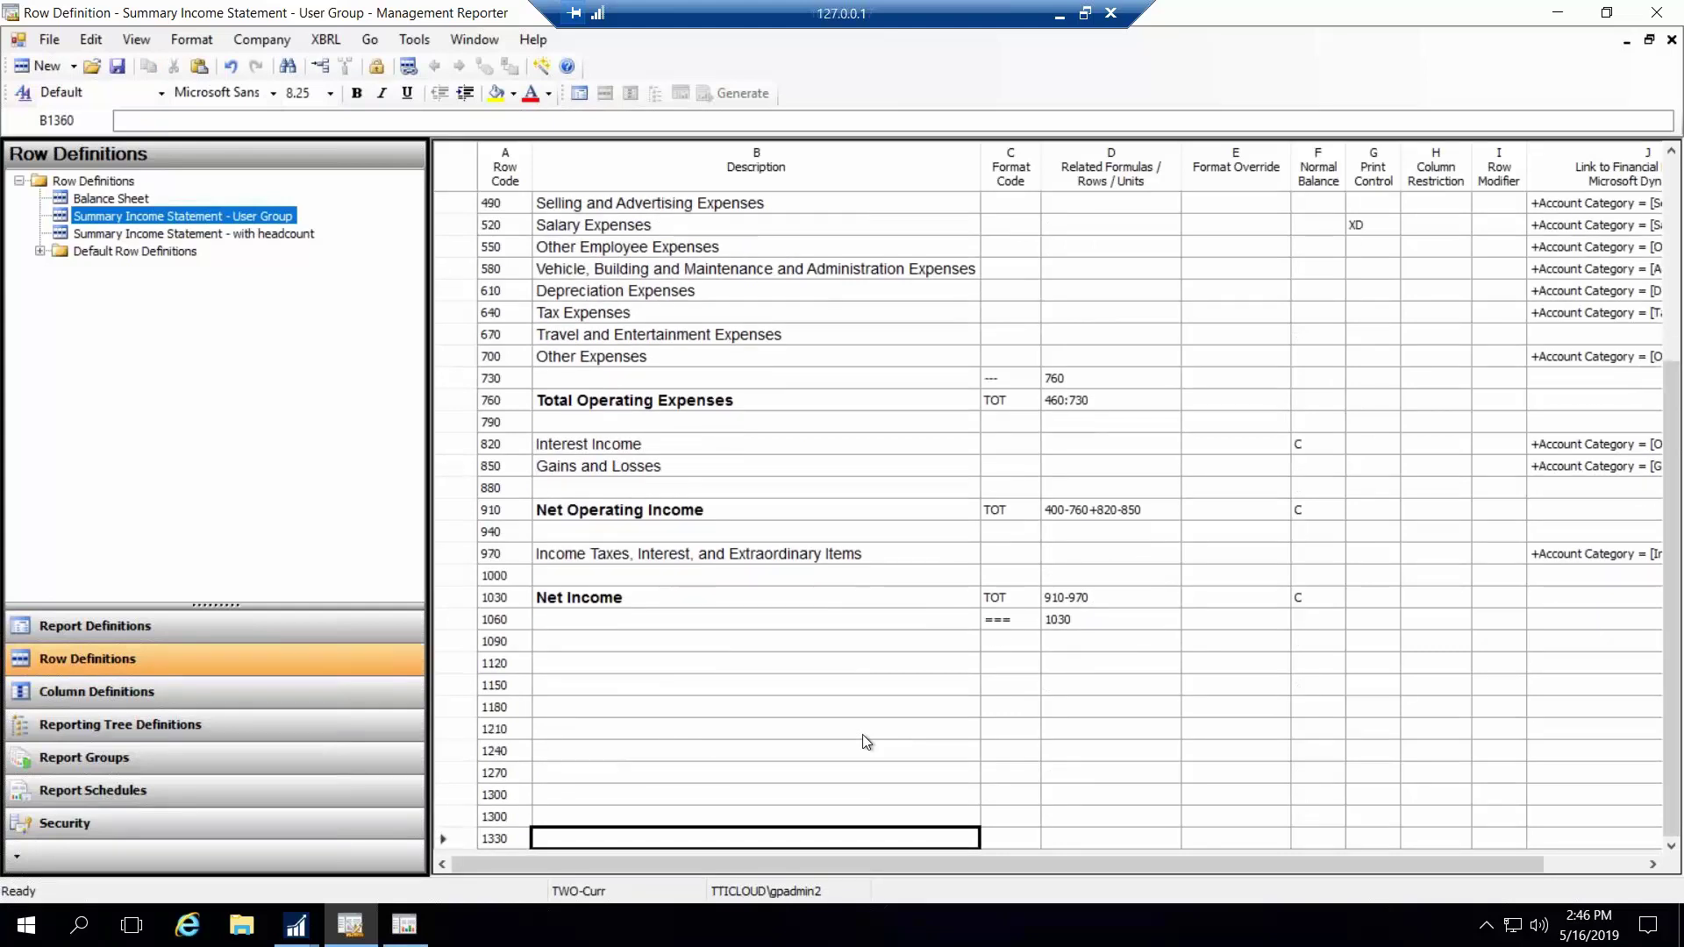
# Enter Headcount as the description of row 1120 beneath Net Income
pyautogui.click(653, 593)
pyautogui.press('Up')
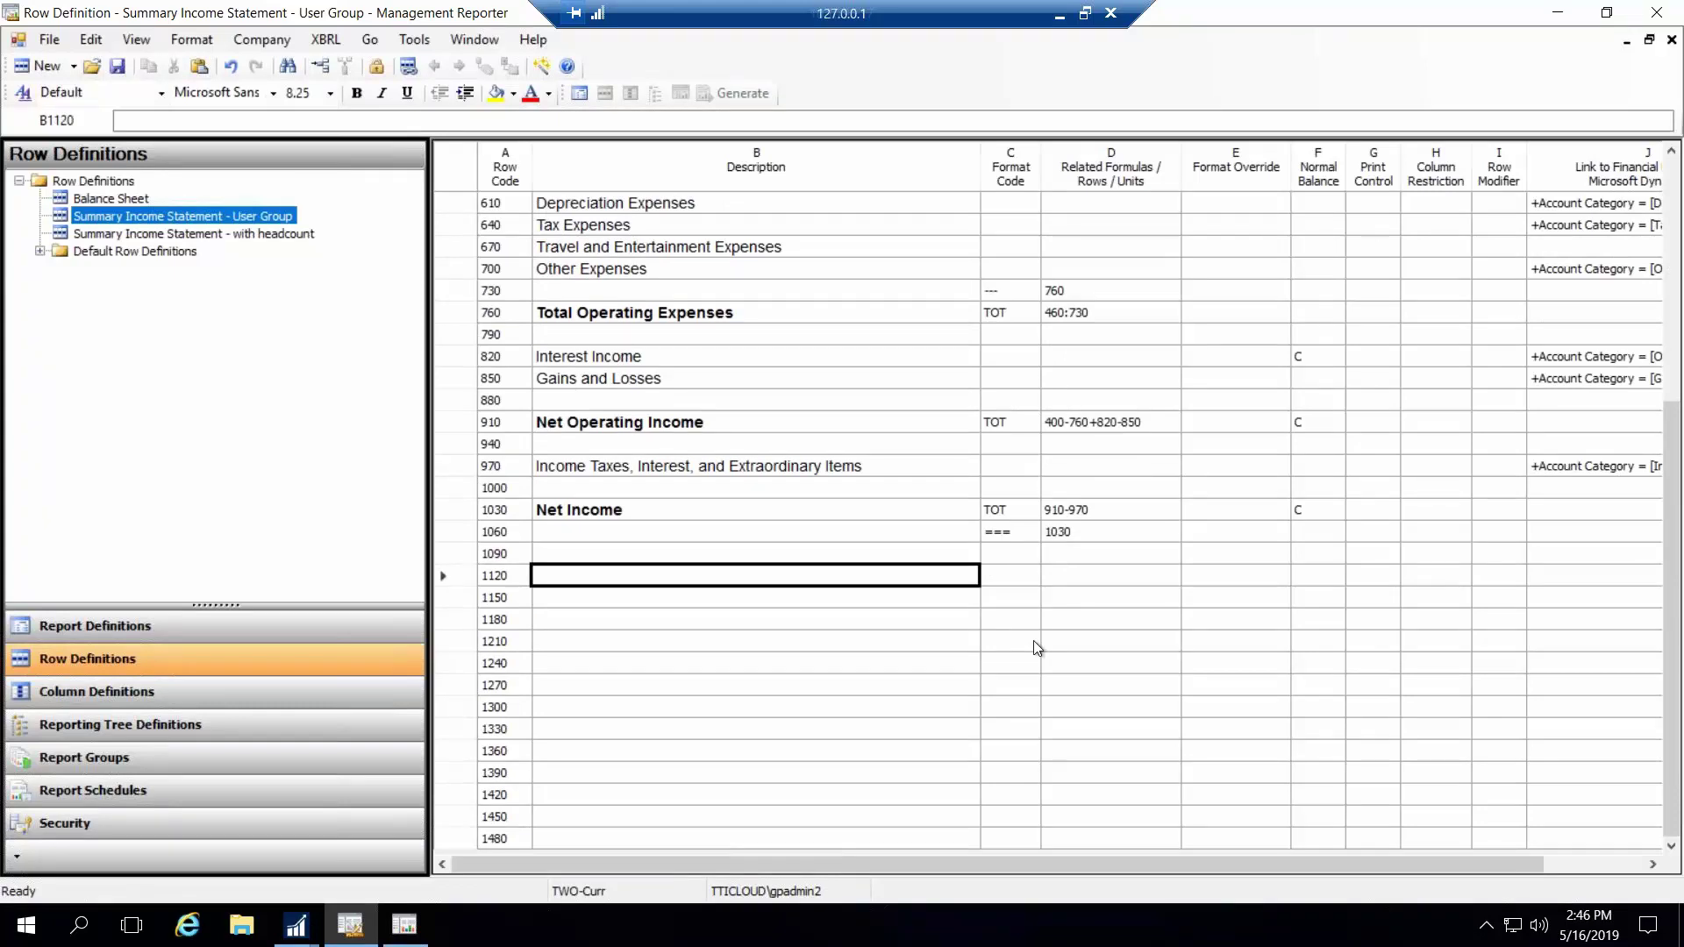
pyautogui.write('Headcvount')
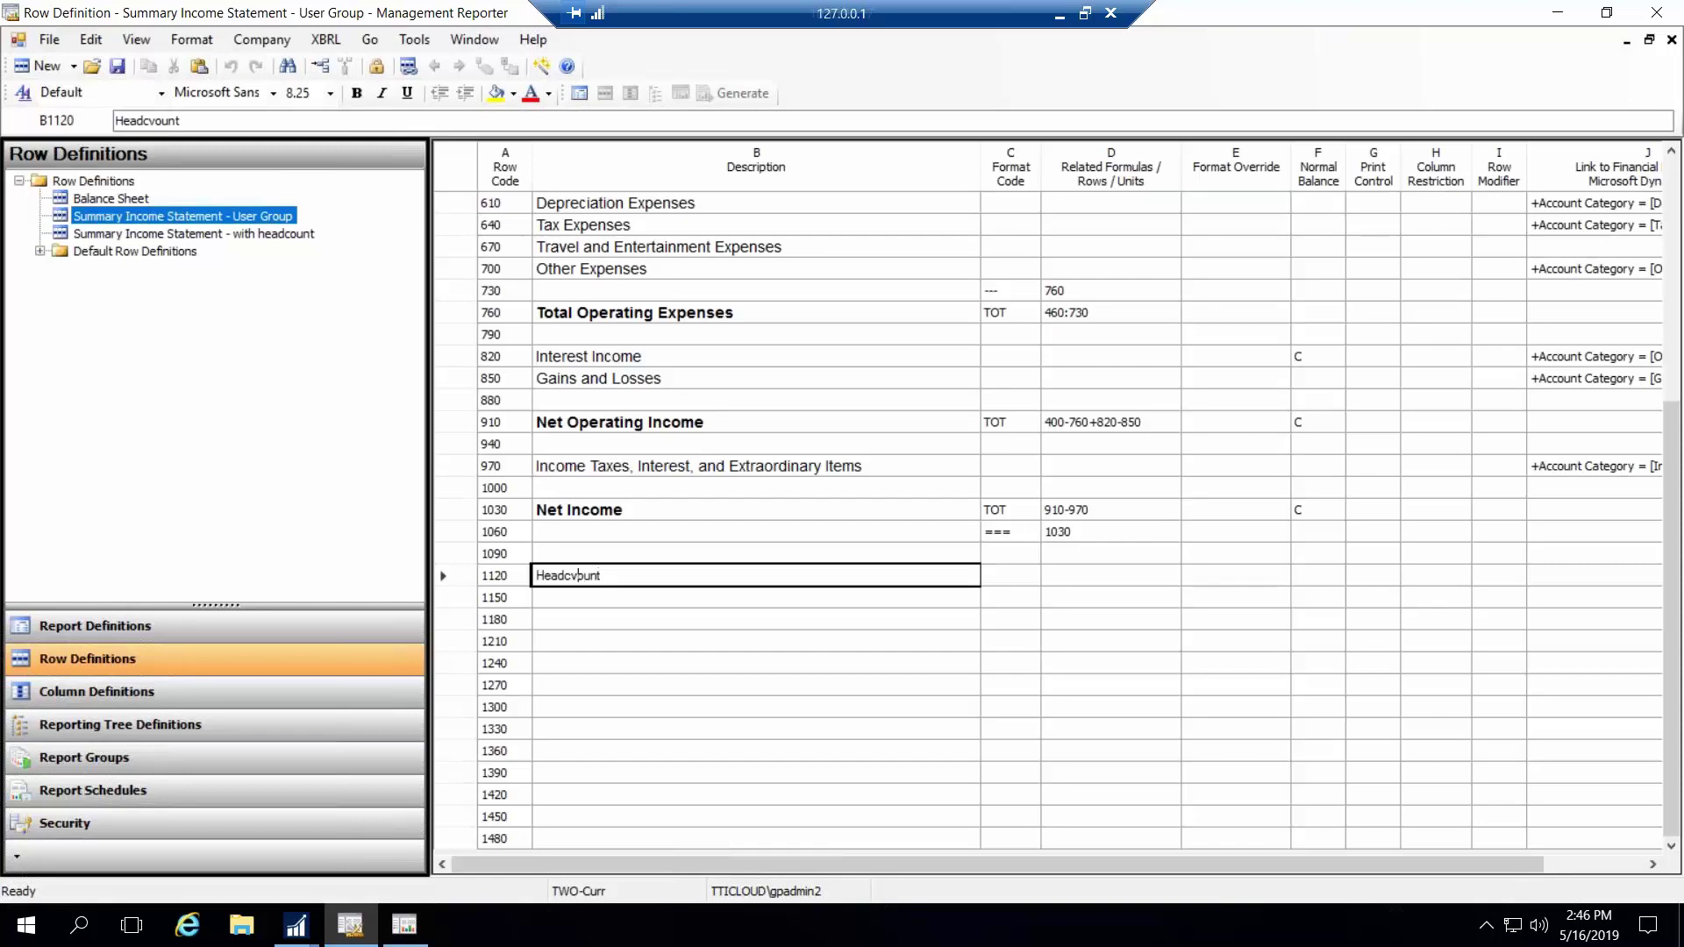
pyautogui.press('BackSpace')
# Link the Headcount row to financial account 9020
pyautogui.press('Tab')
pyautogui.press('Tab')
pyautogui.press('Tab')
pyautogui.press('Tab')
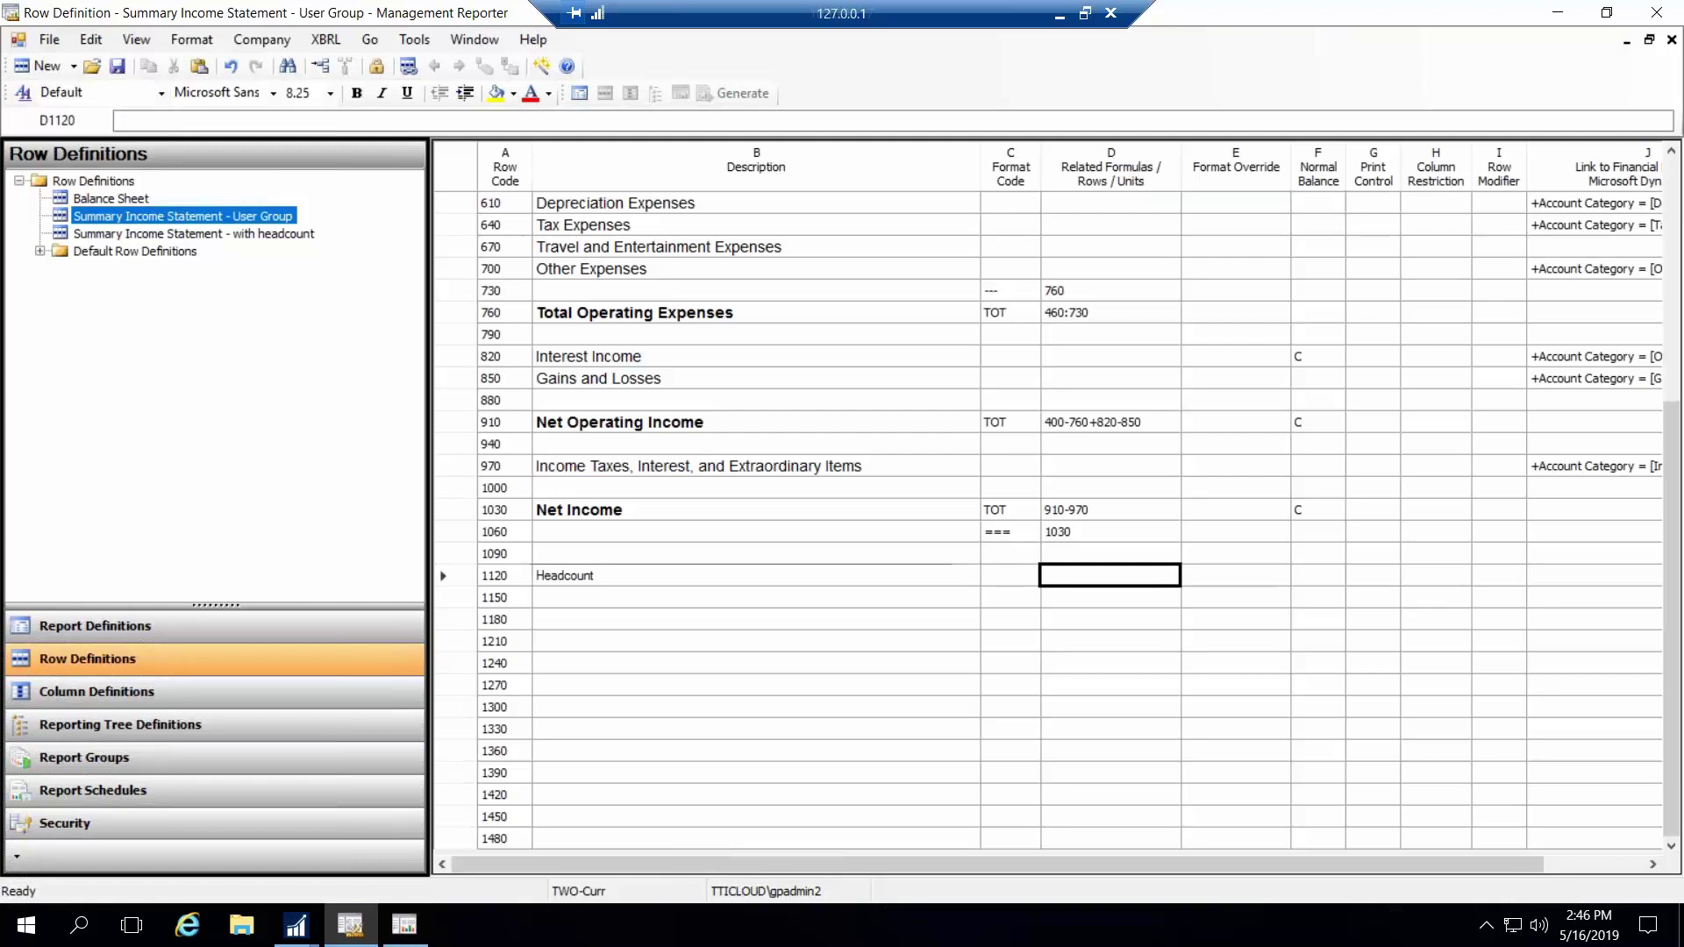
pyautogui.press('Tab')
pyautogui.press('Tab')
pyautogui.press('Tab')
pyautogui.press('Tab')
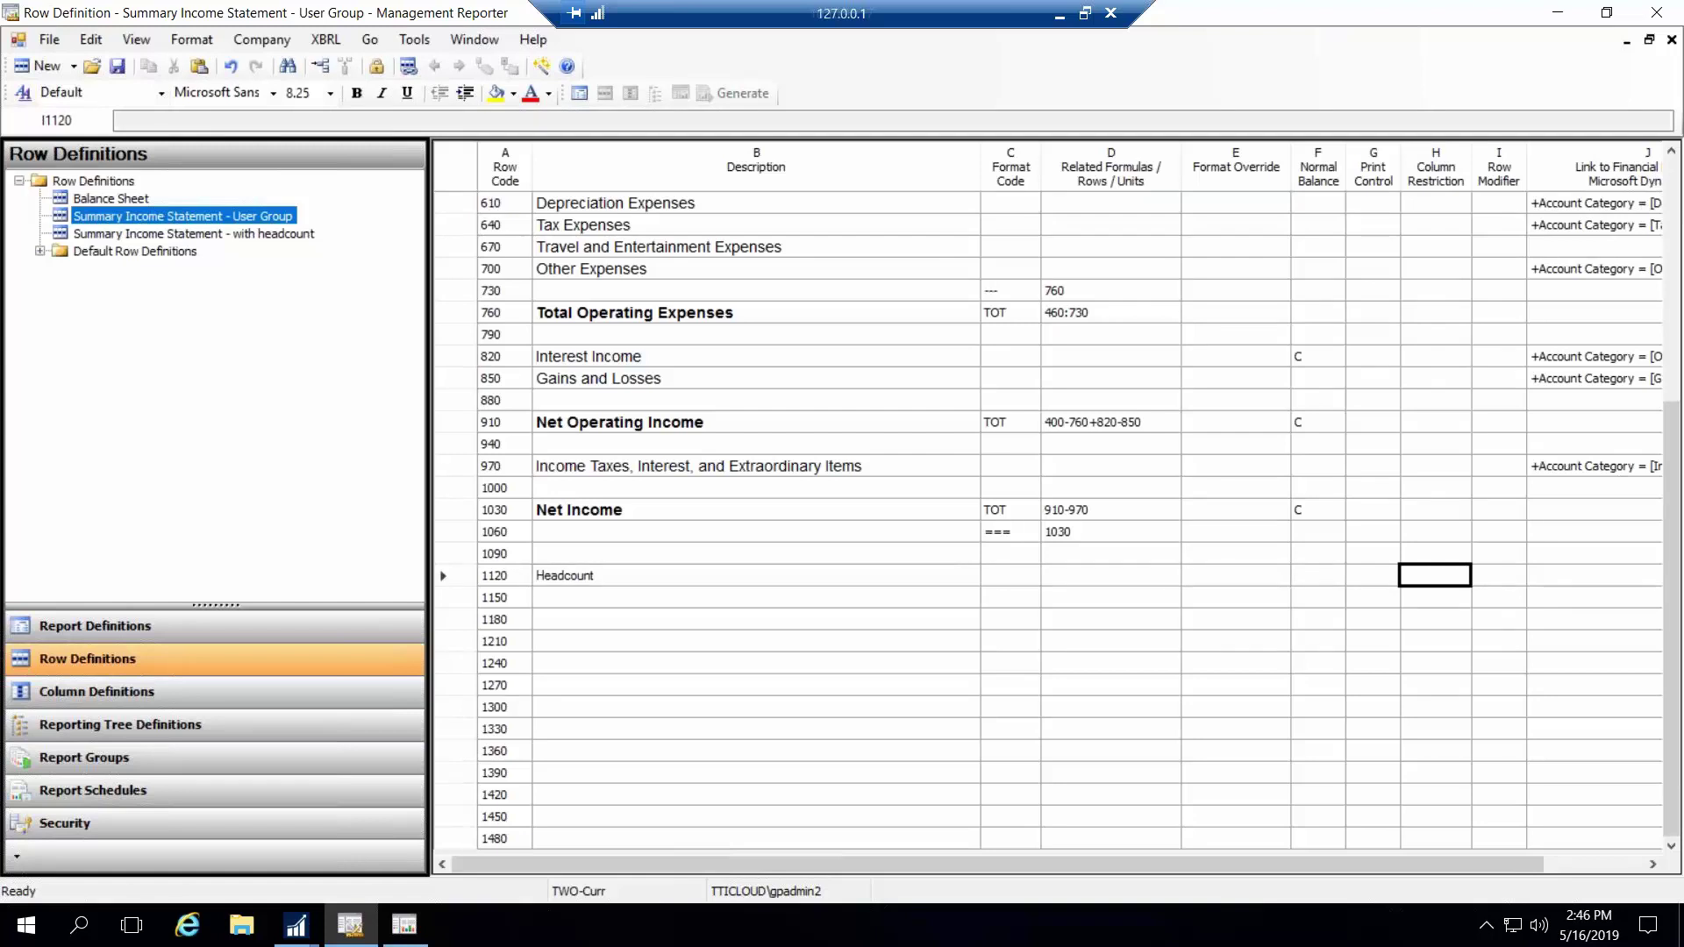
pyautogui.write('9020')
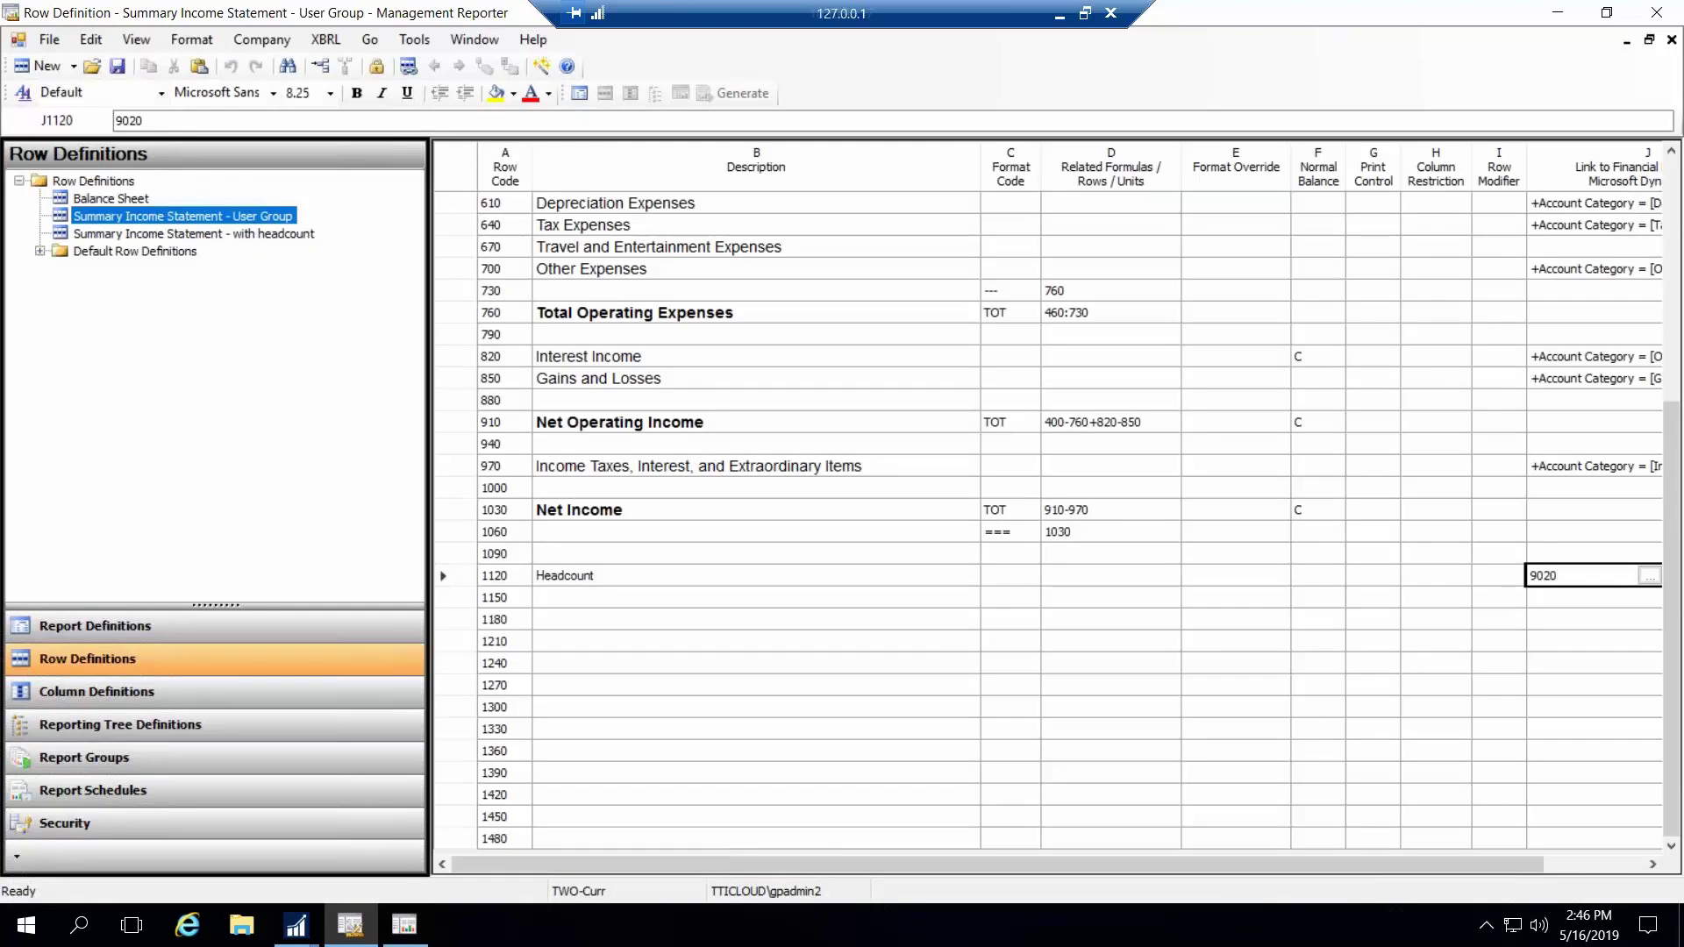
pyautogui.press('Return')
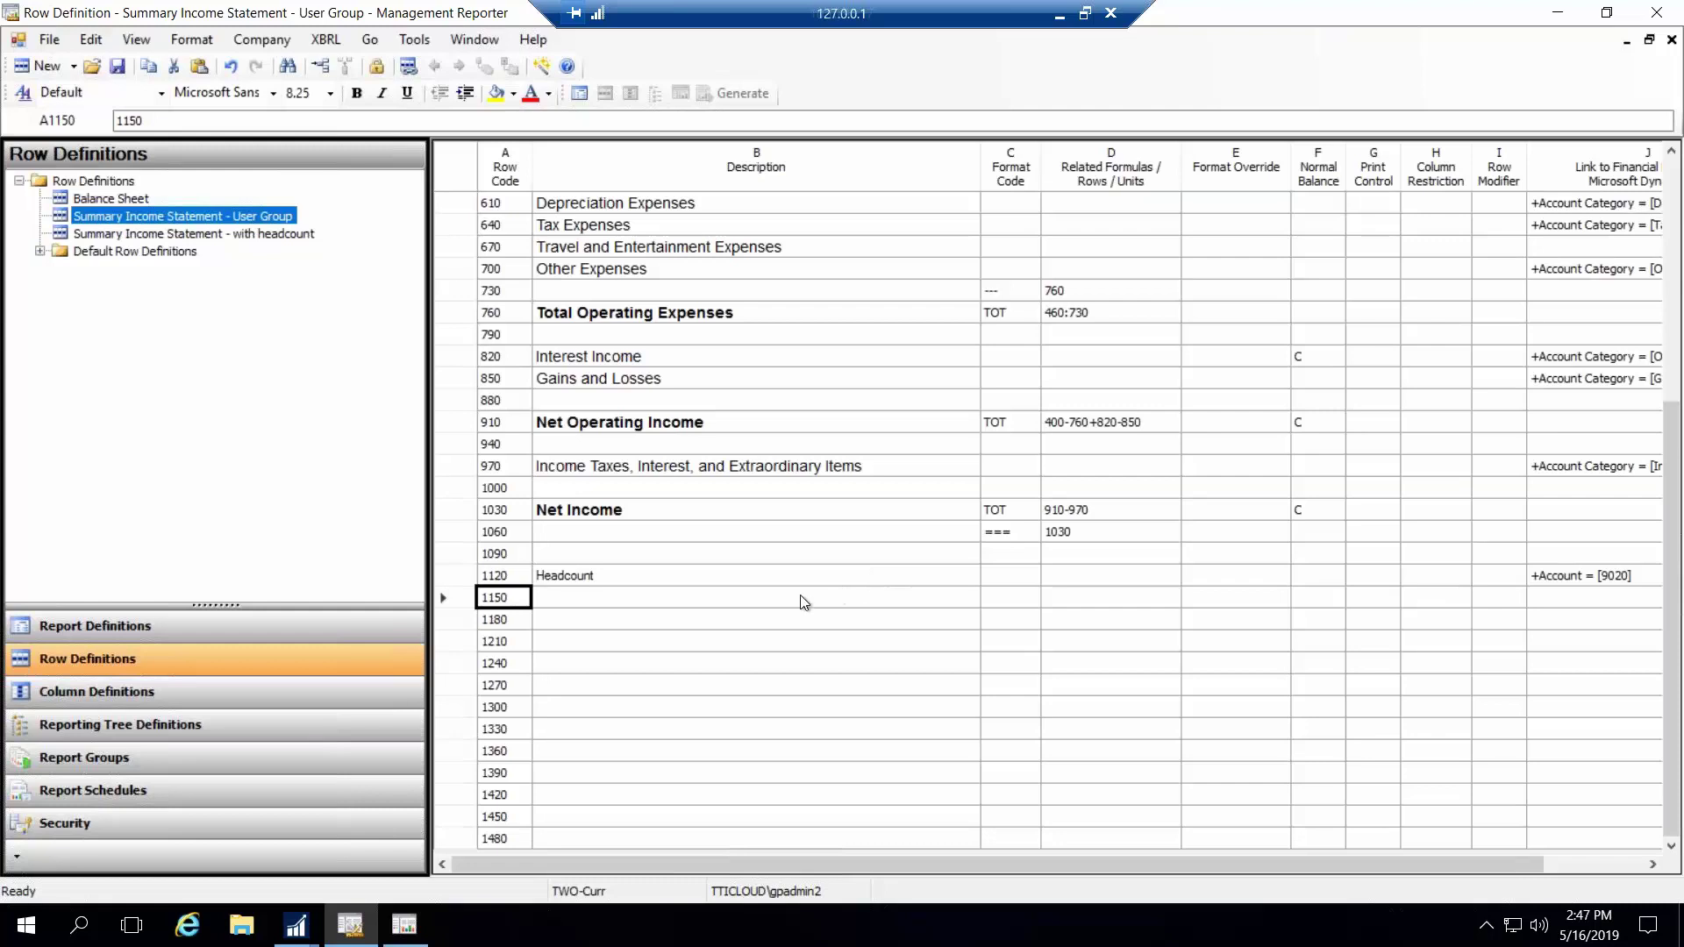
# Describe row 1150 as Operating Expense Per Employee and give it the CAL format code
pyautogui.click(596, 592)
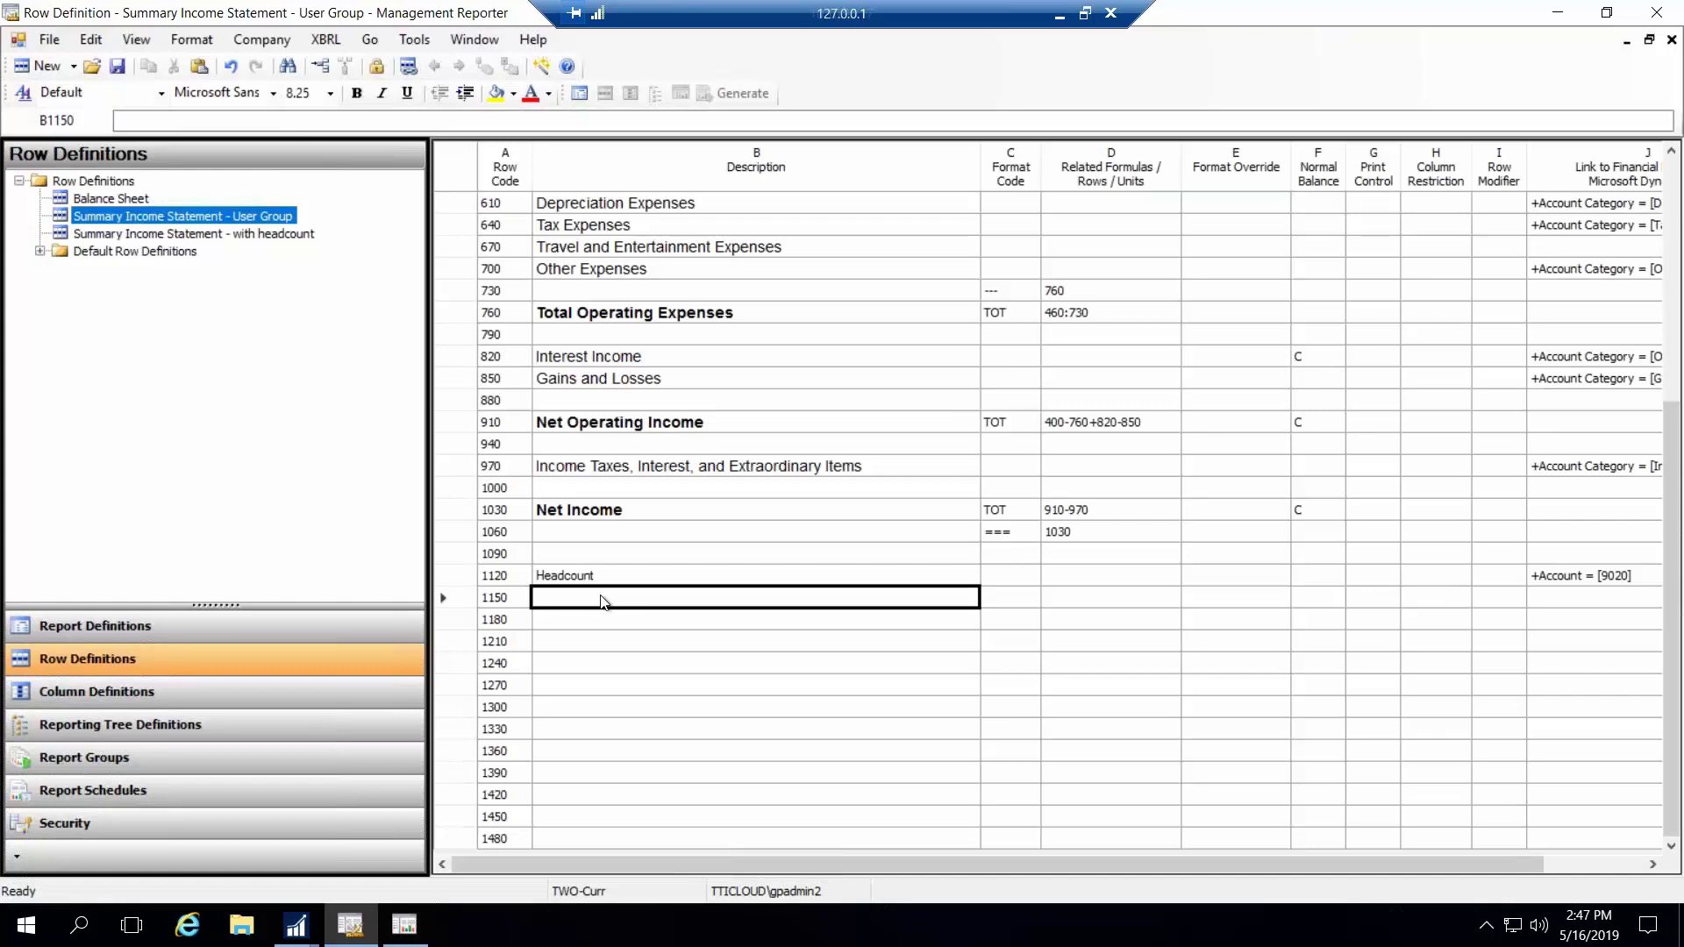
pyautogui.write('Oper')
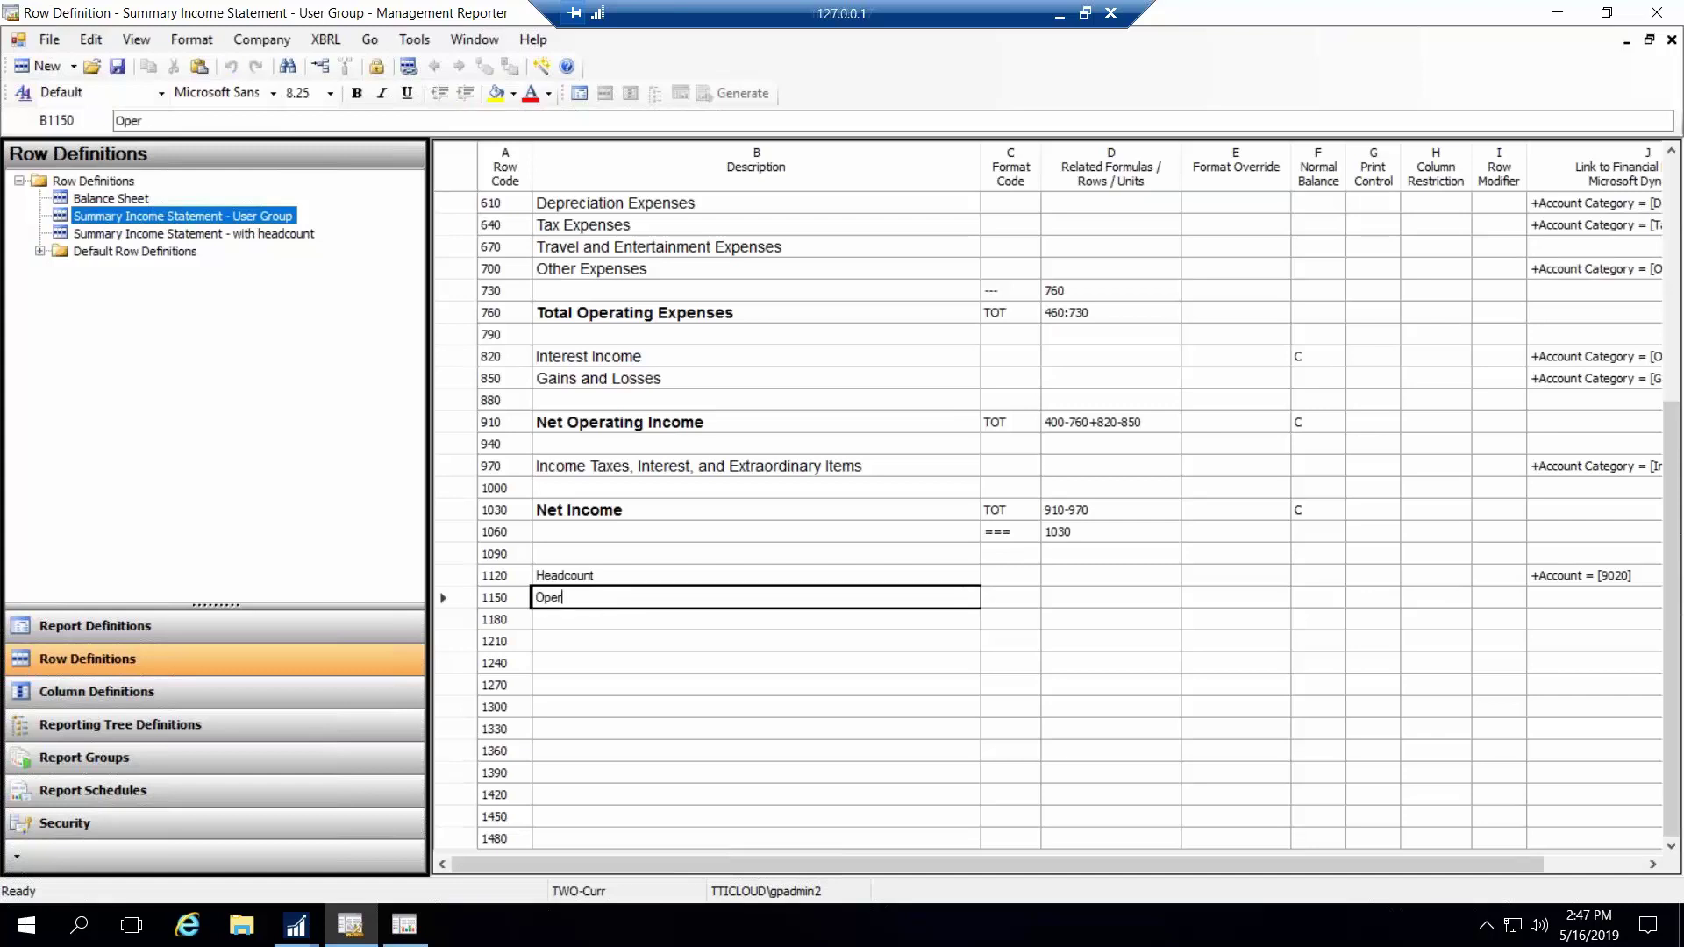
pyautogui.write('ating Expense Per Em')
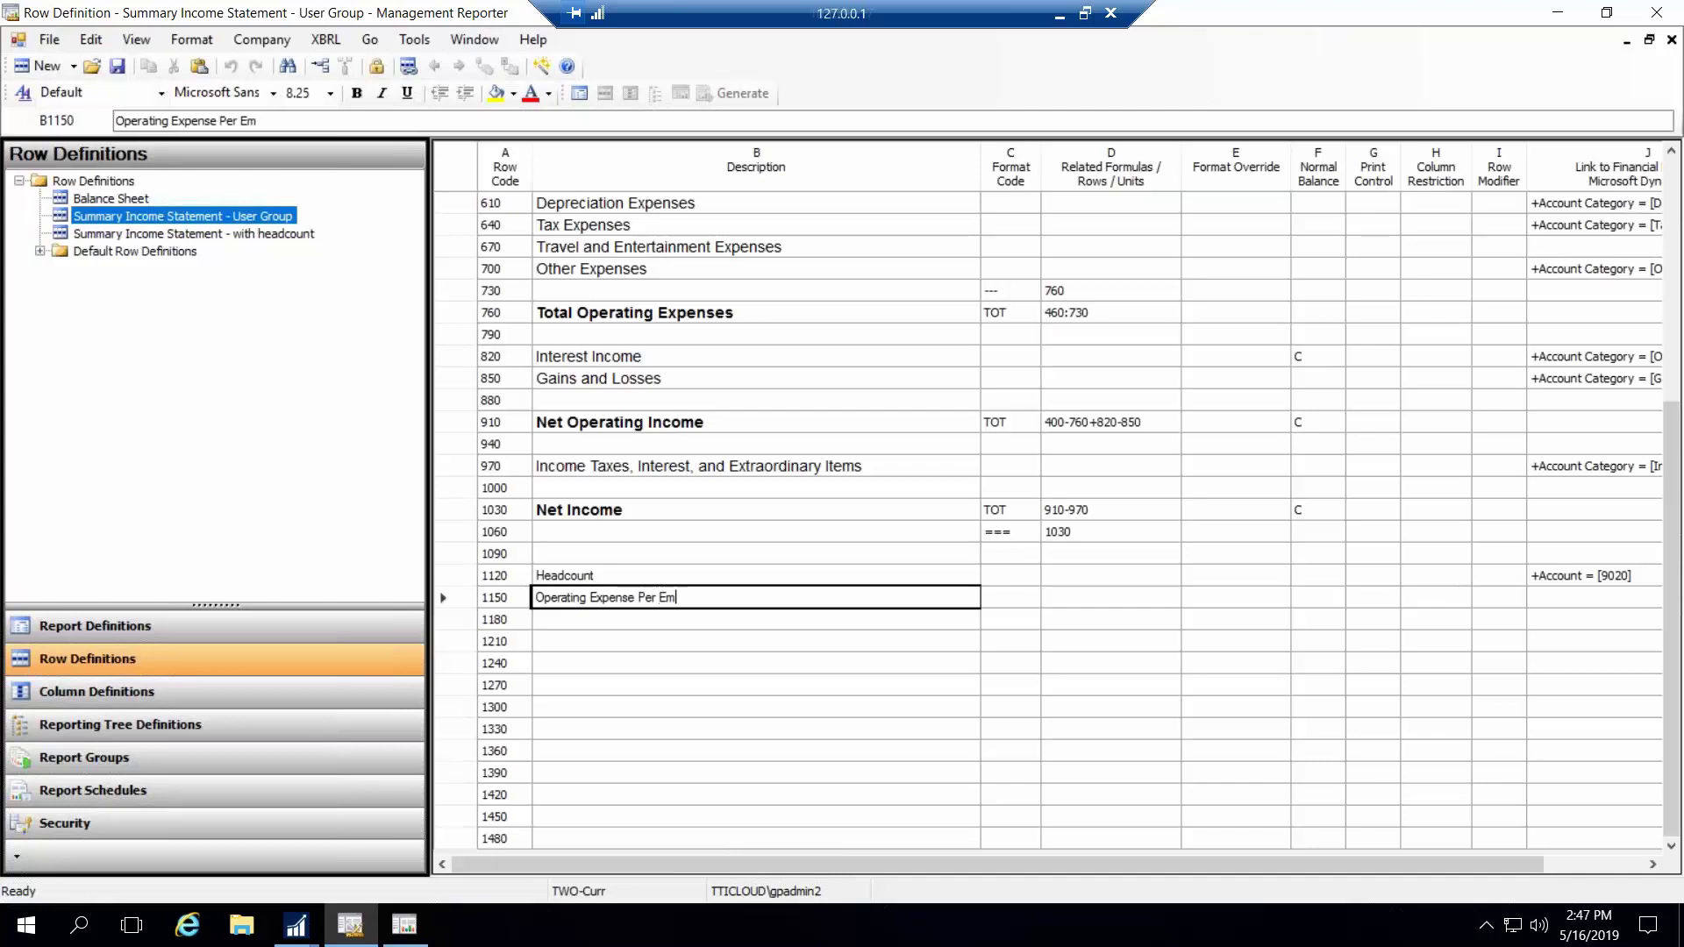
pyautogui.write('ployee')
pyautogui.press('Tab')
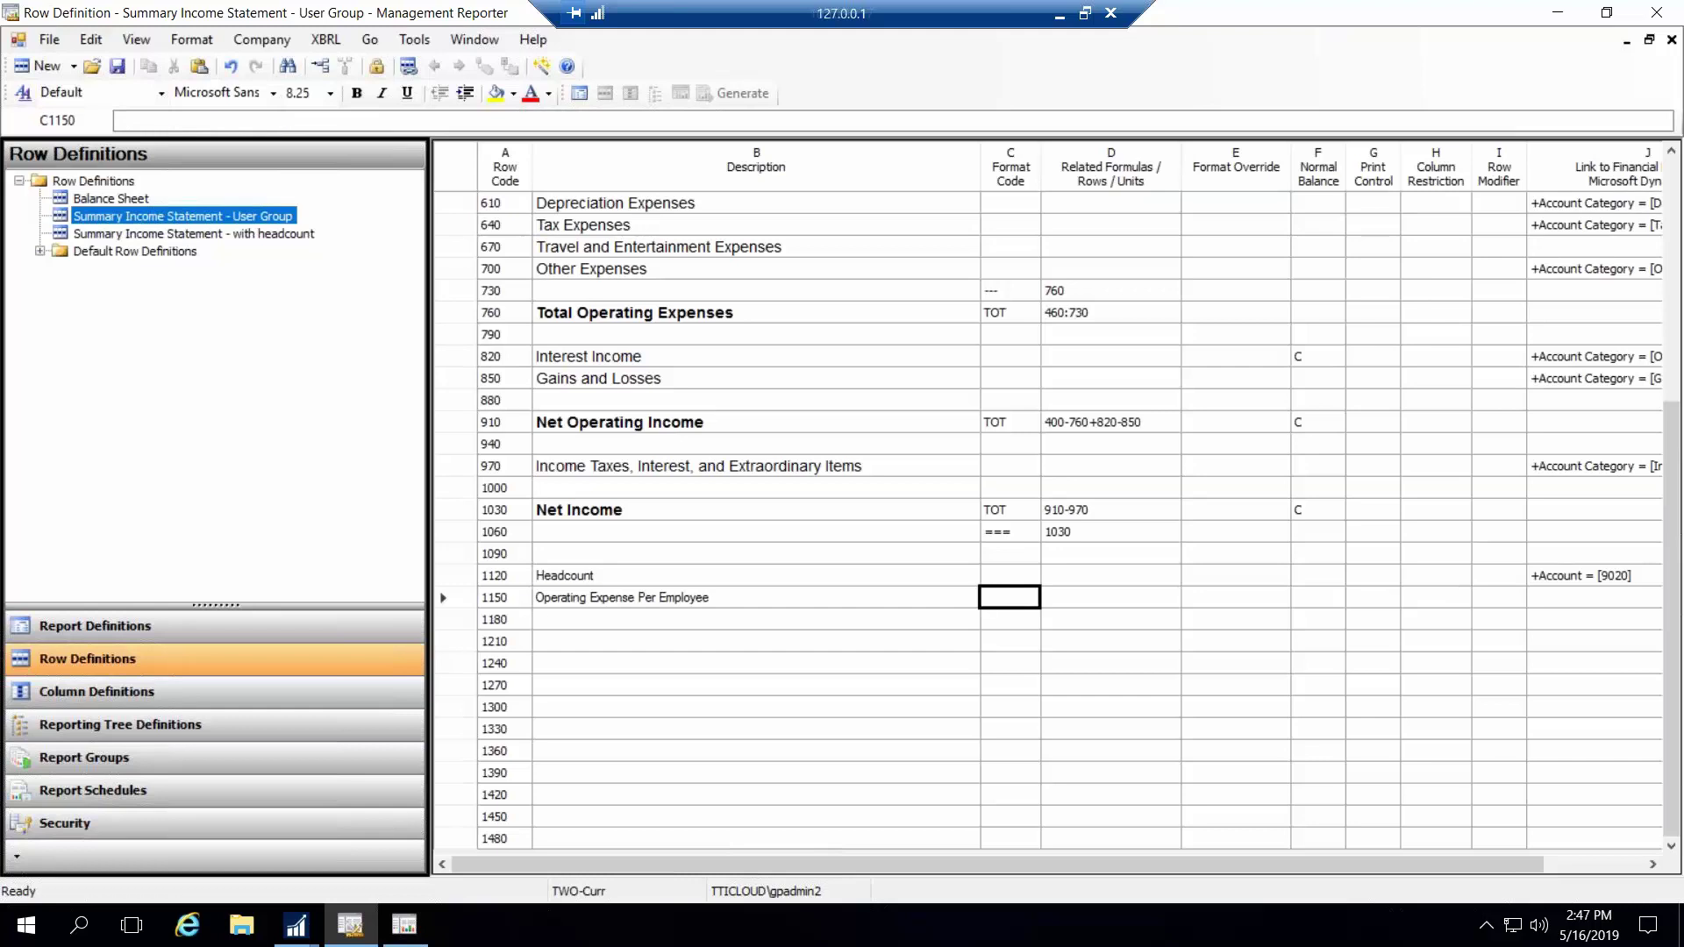
pyautogui.write('CAL')
pyautogui.press('Tab')
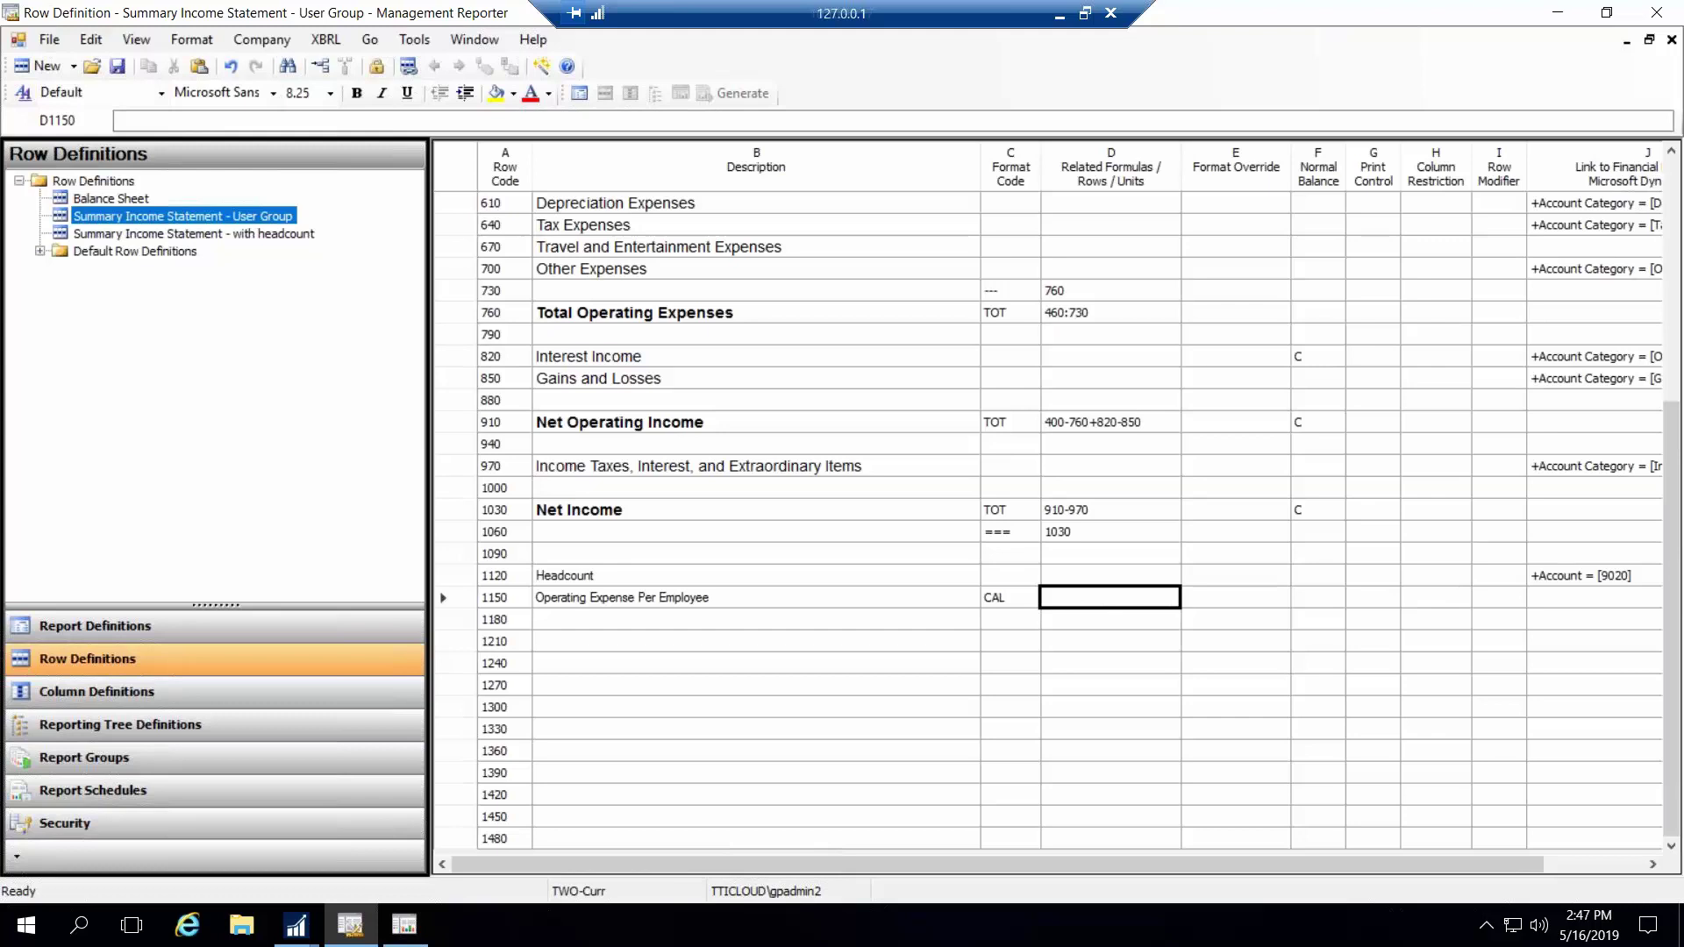
# Examine how the Net Income row's total formula refers to other rows by their row codes
pyautogui.press('Up')
pyautogui.press('Up')
pyautogui.press('Up')
pyautogui.press('Up')
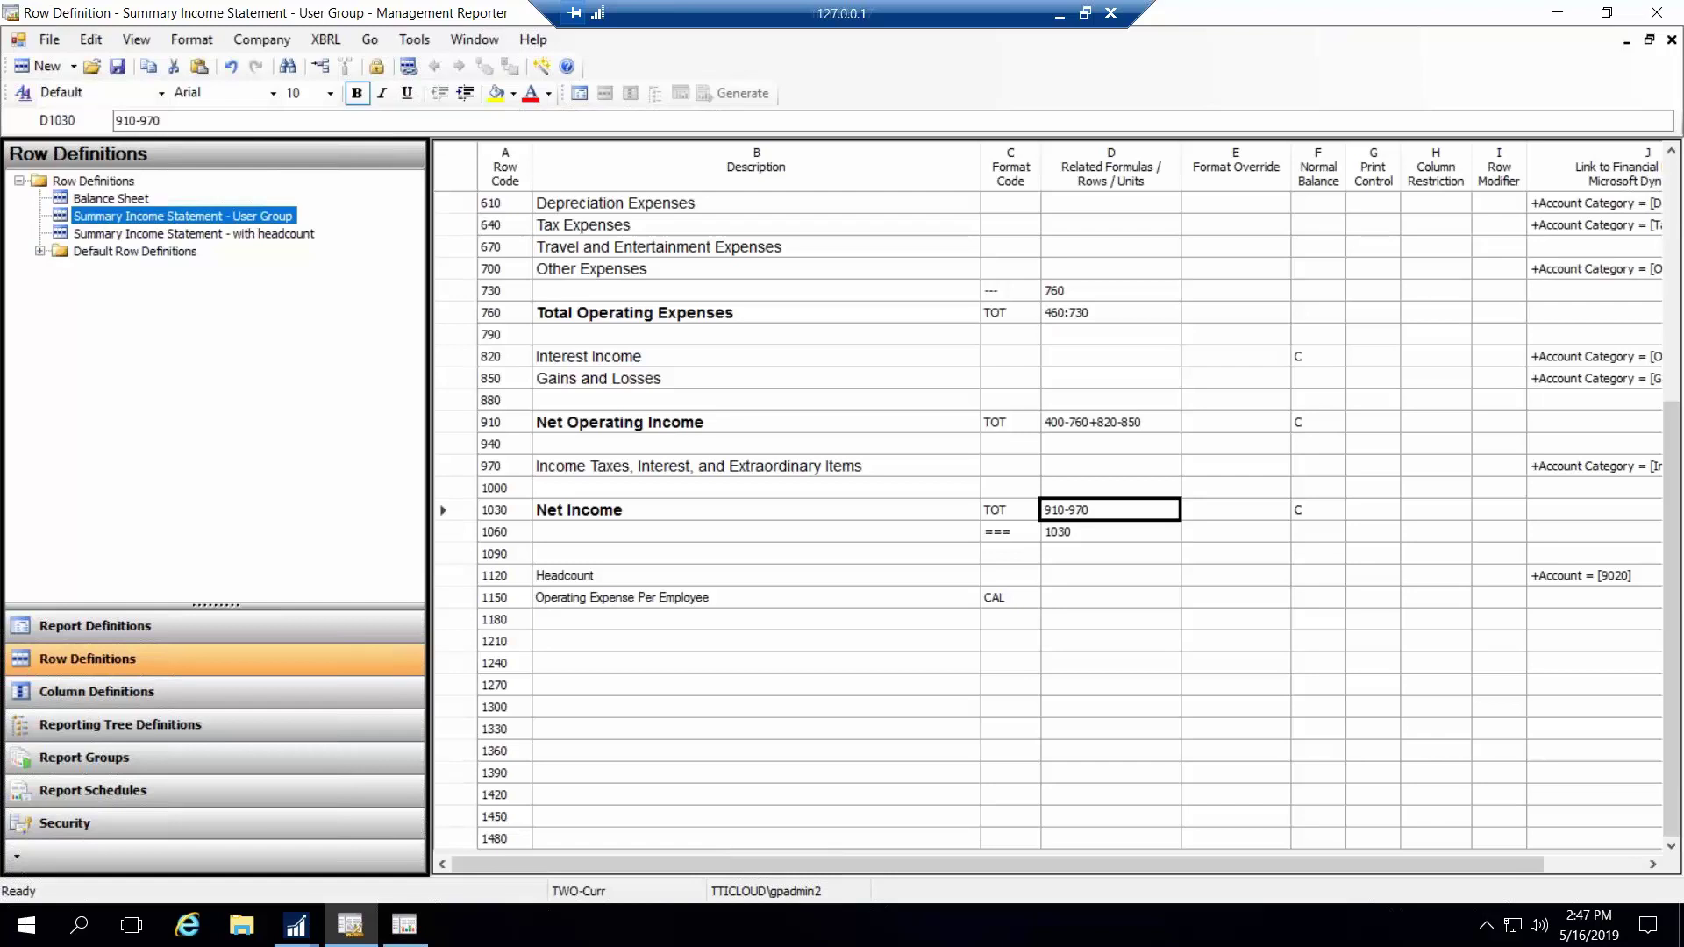
pyautogui.click(596, 468)
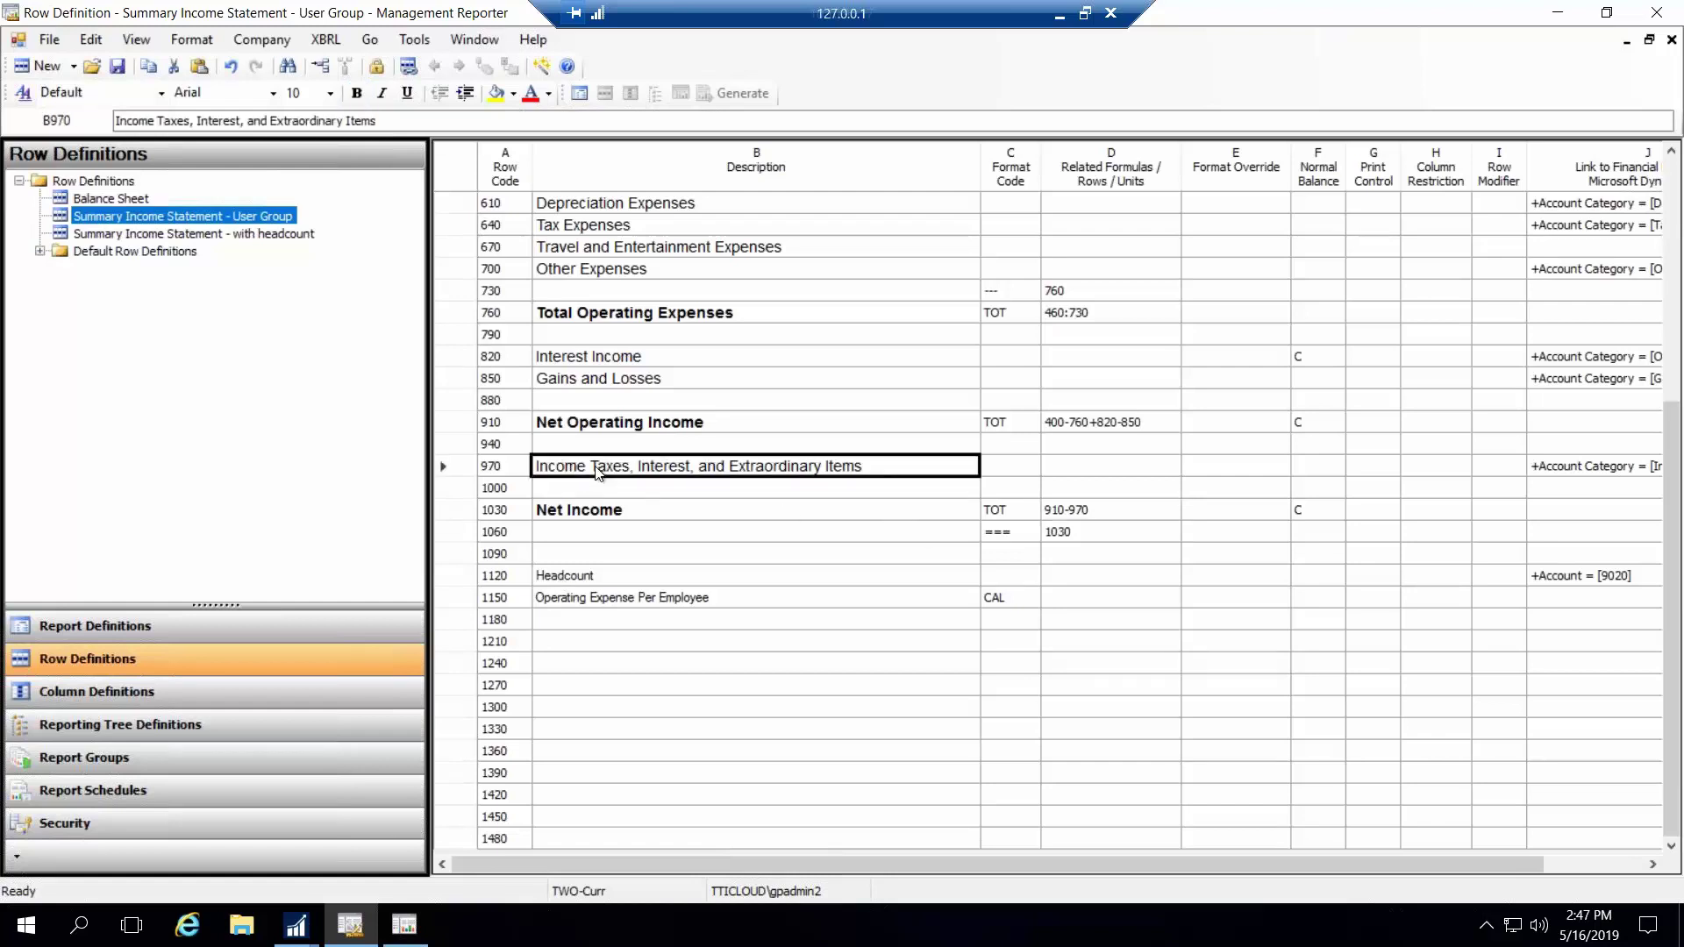
pyautogui.click(1079, 509)
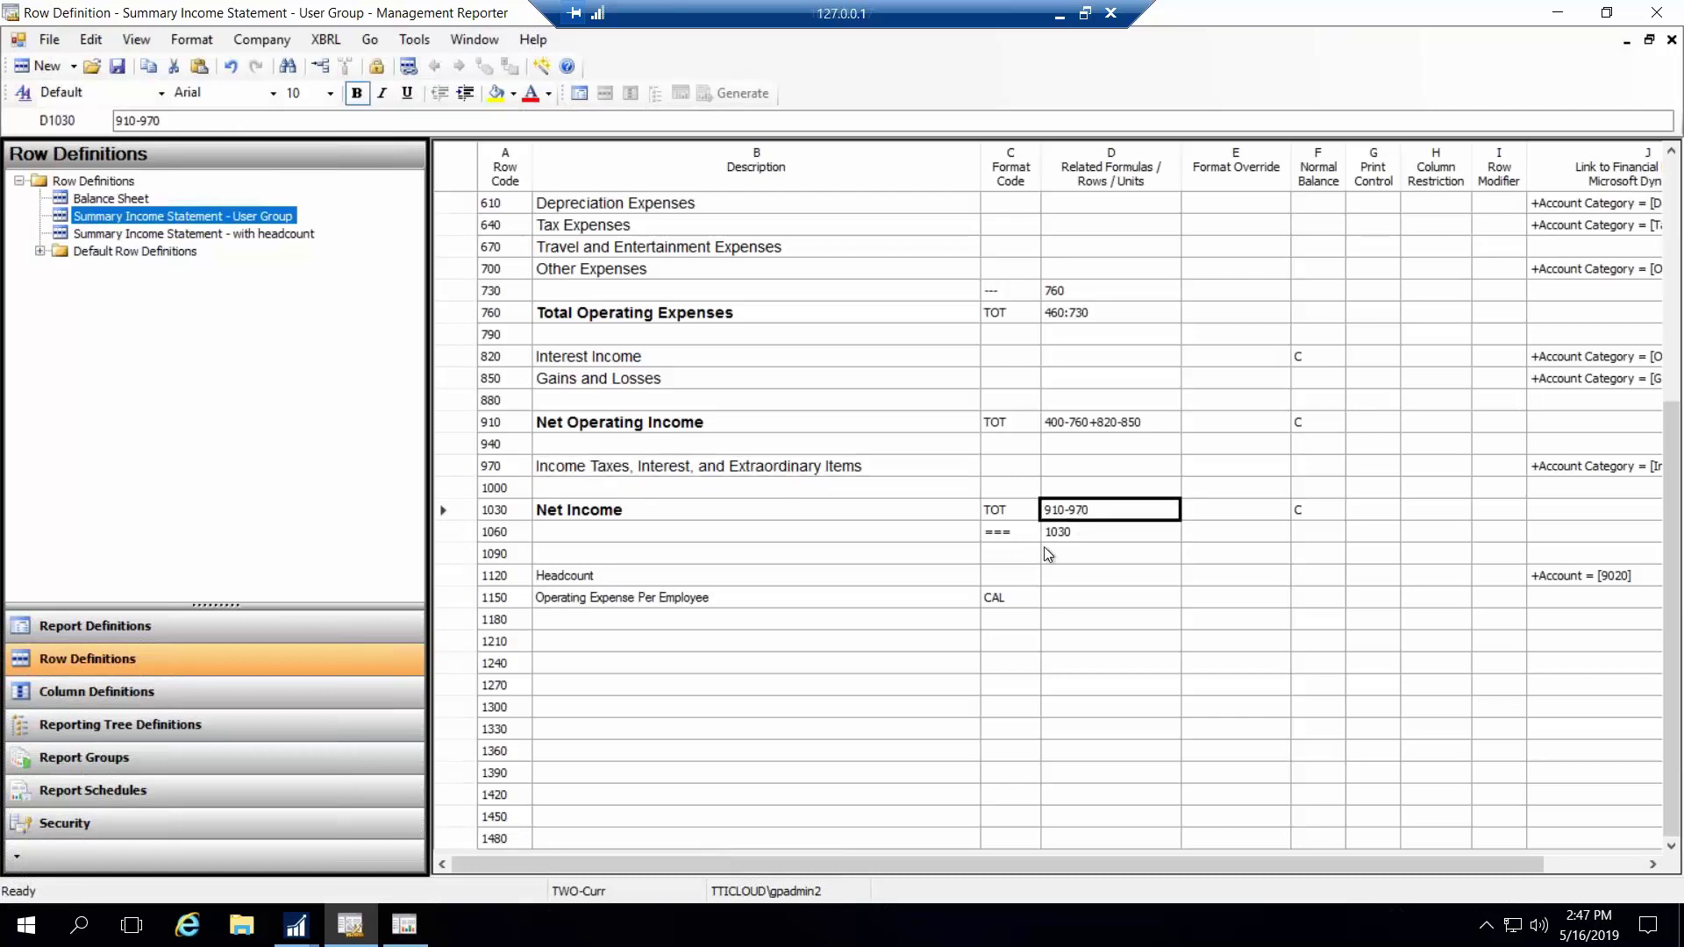
pyautogui.click(1007, 596)
pyautogui.click(1091, 598)
pyautogui.write('@')
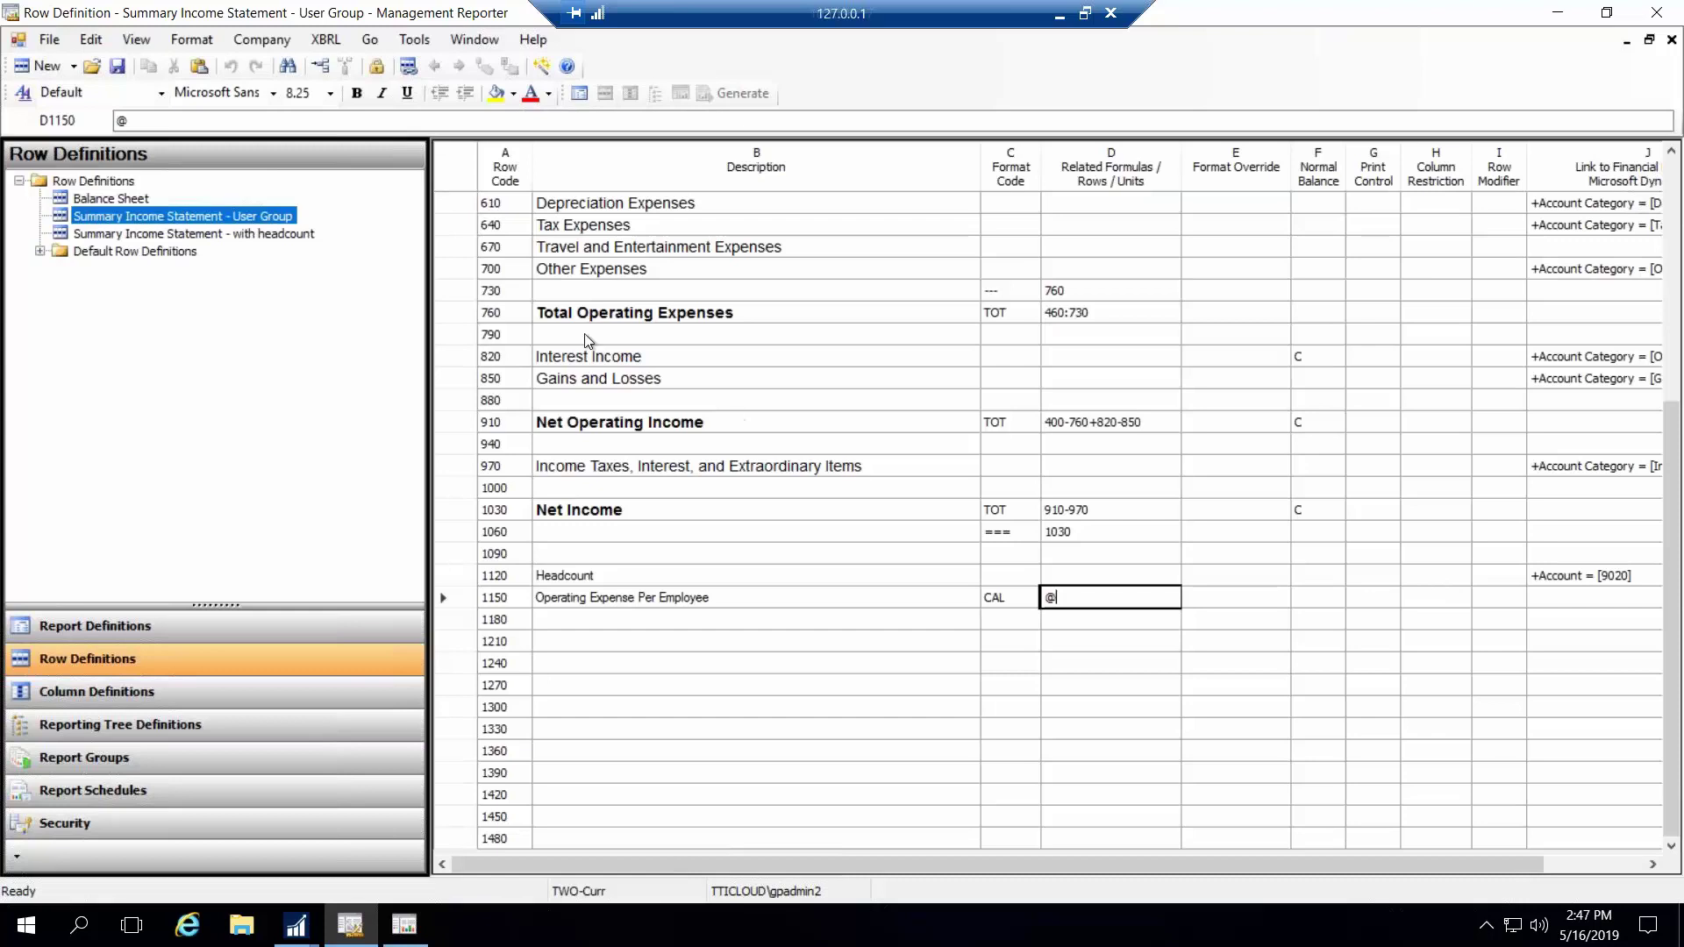
pyautogui.write('760/@11201')
pyautogui.press('Return')
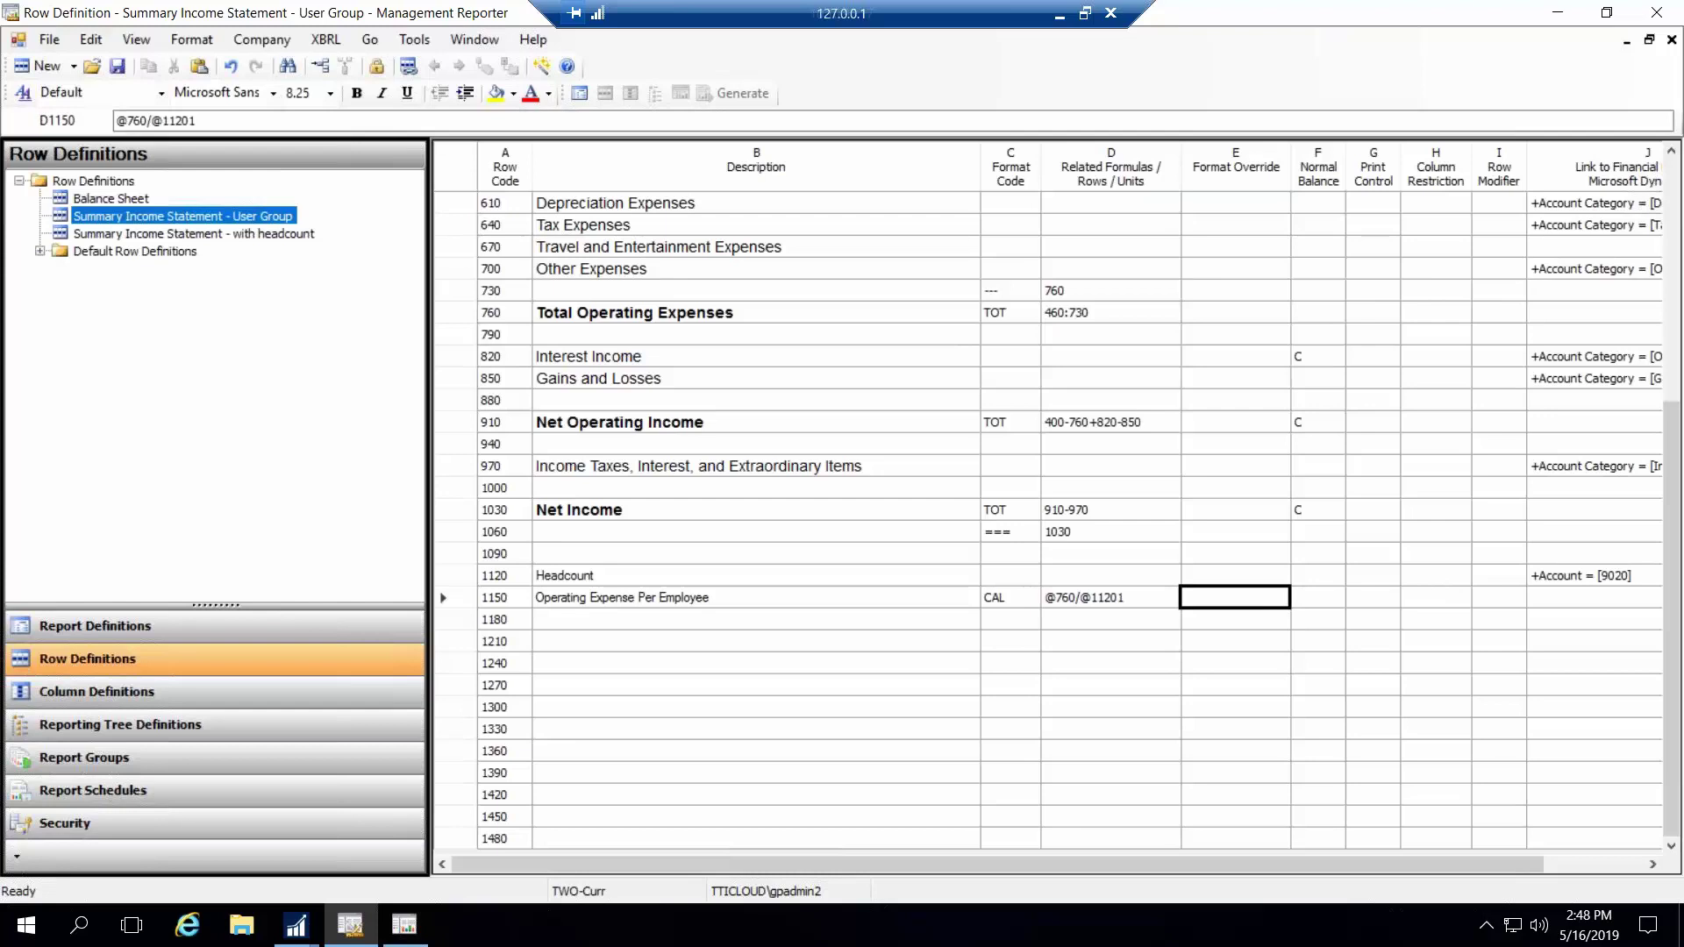
pyautogui.click(211, 120)
pyautogui.press('BackSpace')
pyautogui.press('Return')
pyautogui.press('Up')
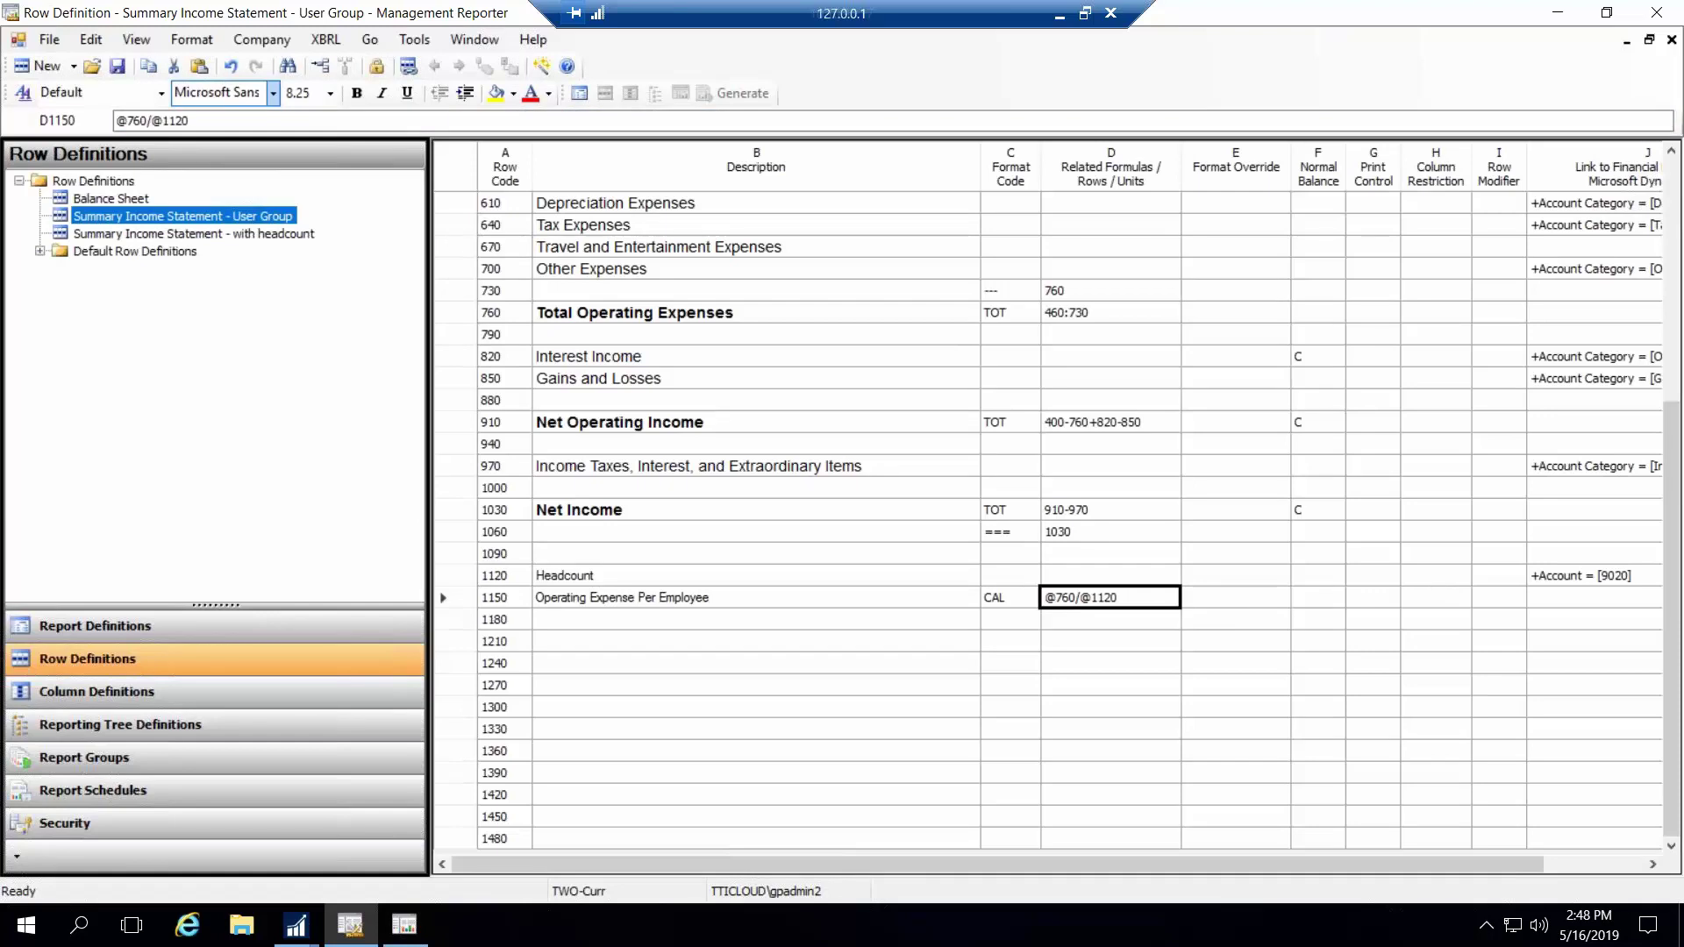
# Give the Headcount row a Numeric format override with 0 decimal places
pyautogui.click(1239, 574)
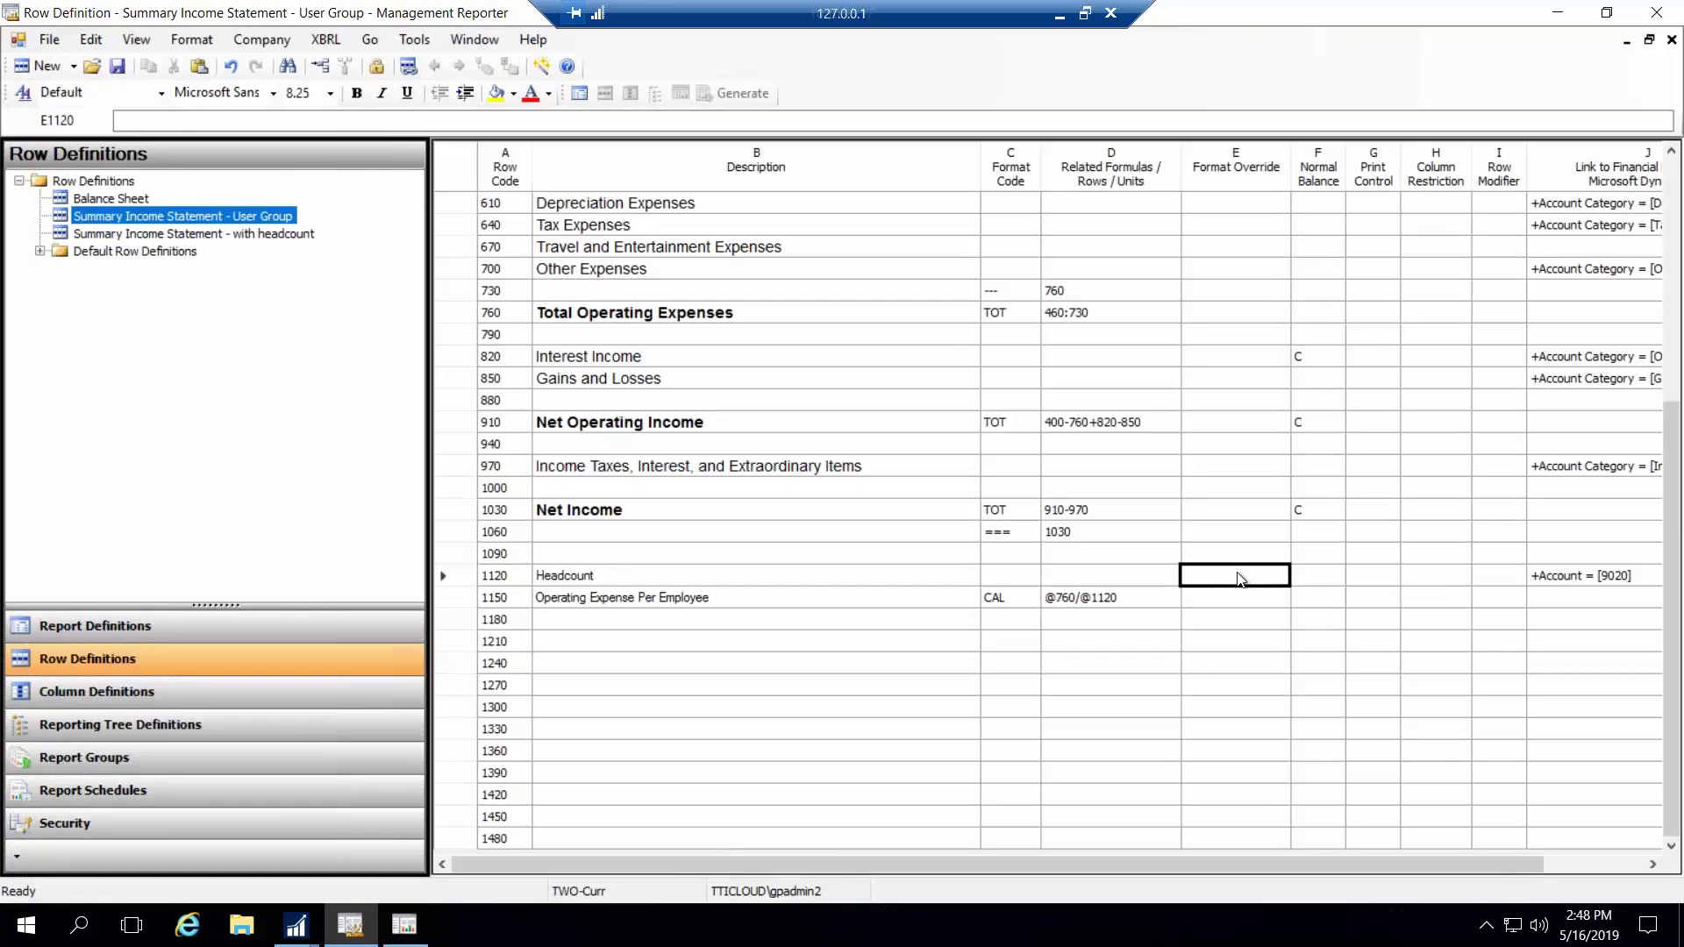
pyautogui.doubleClick(1238, 579)
pyautogui.click(1278, 576)
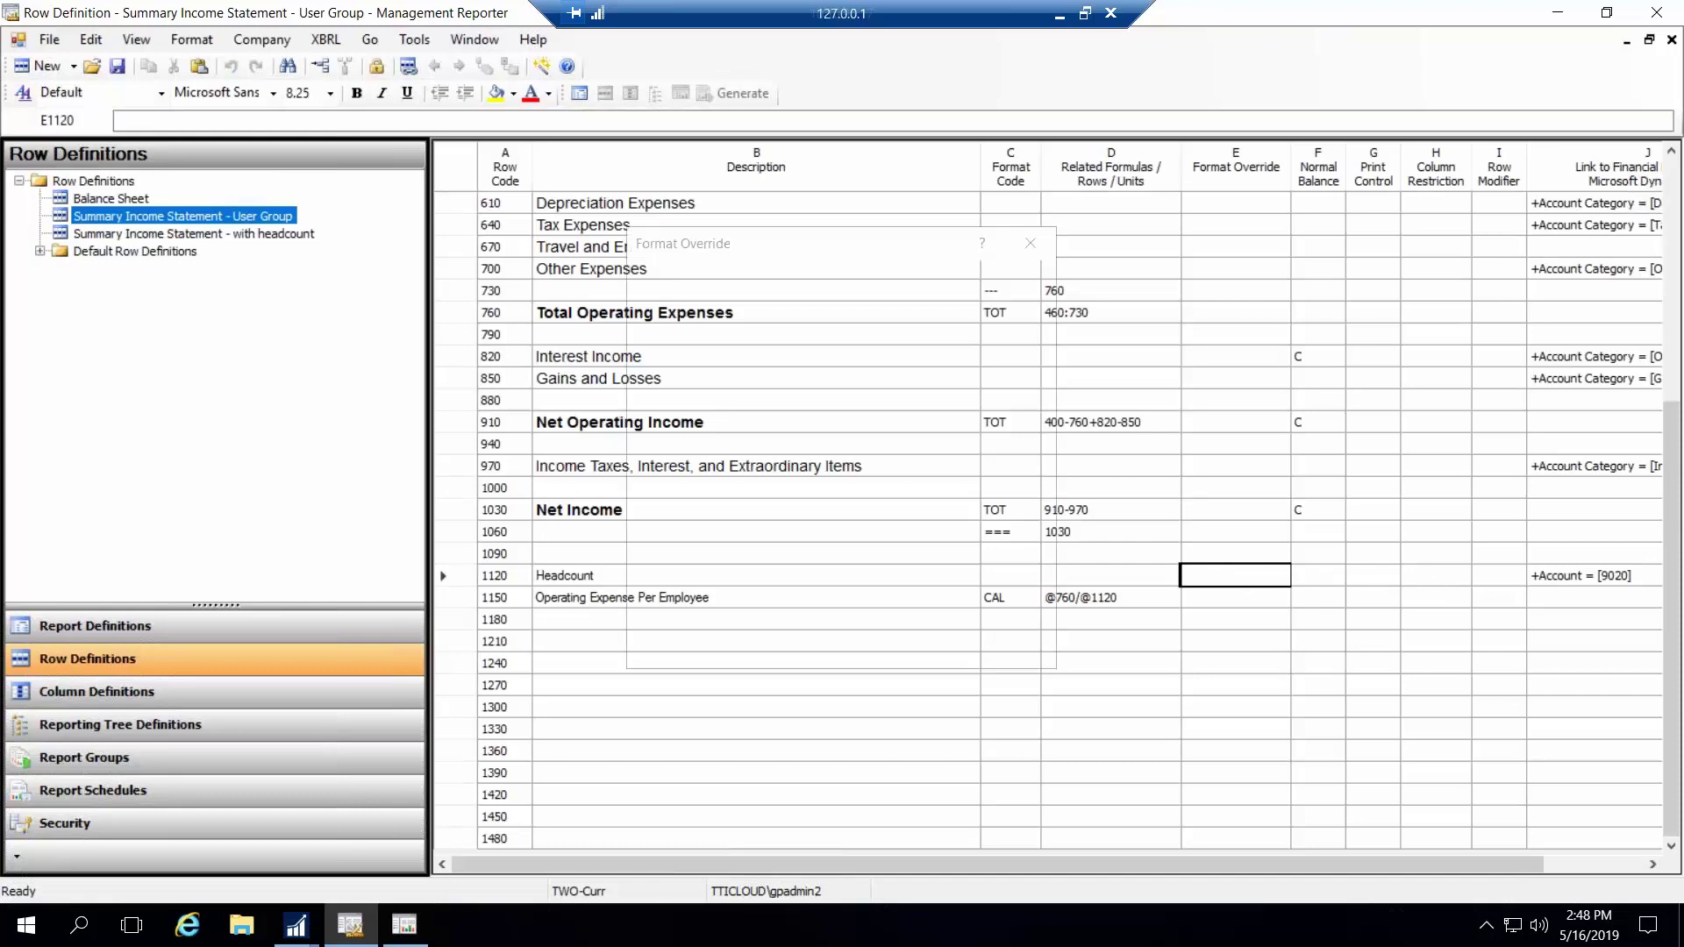
pyautogui.click(669, 316)
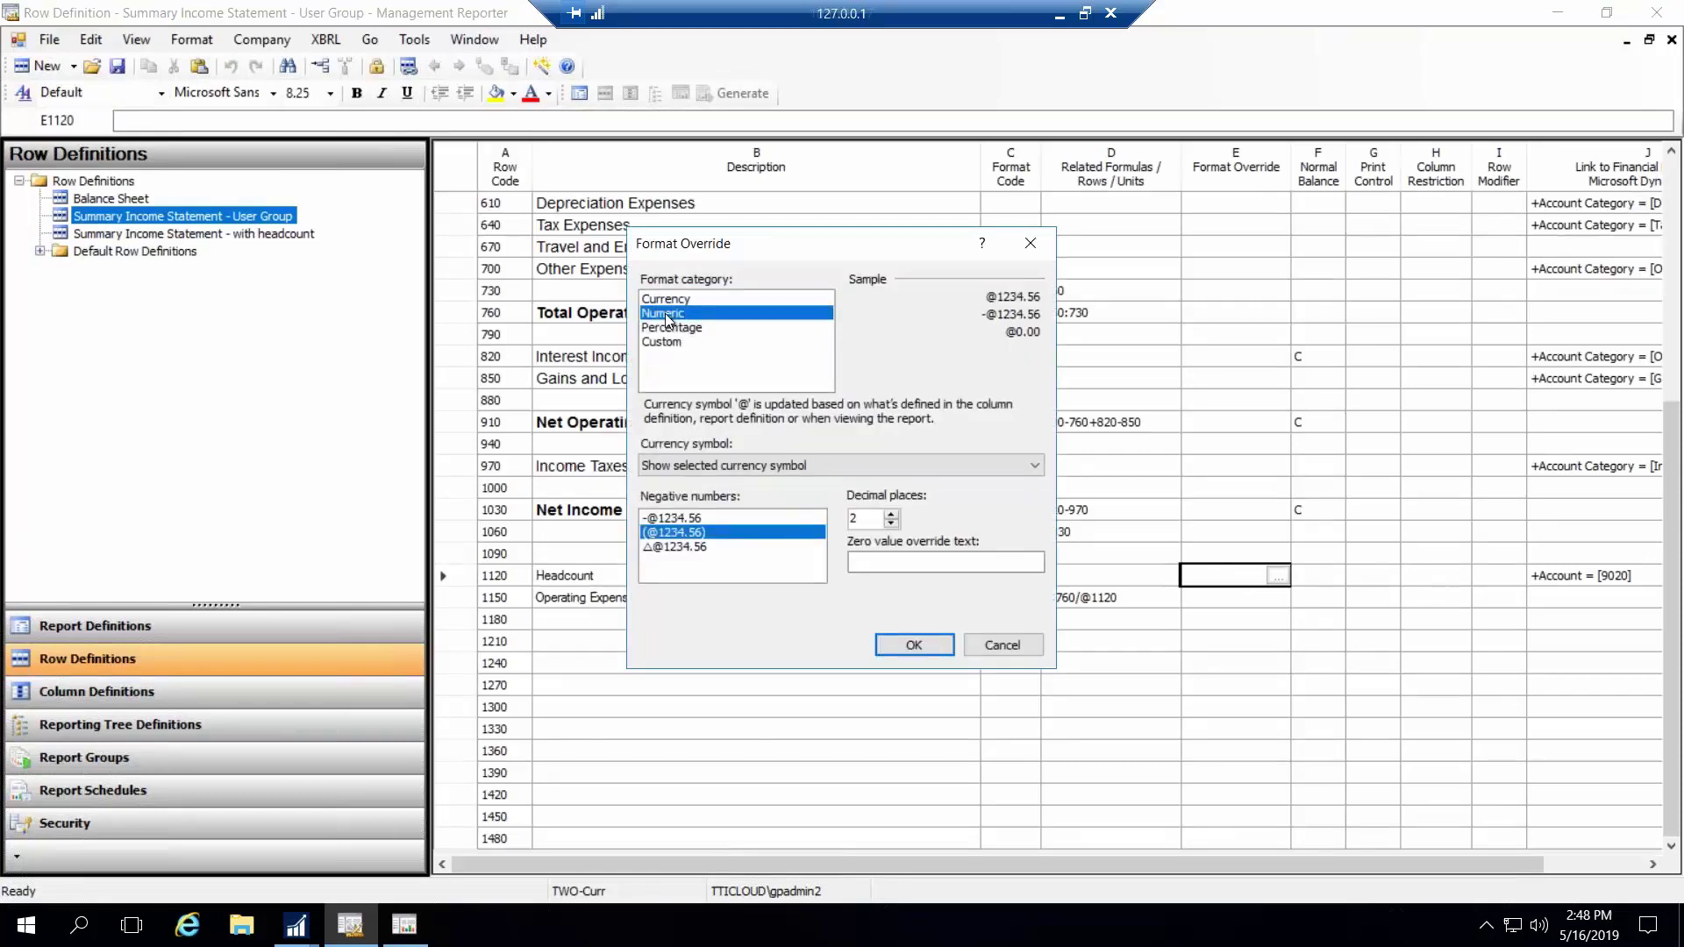
pyautogui.click(889, 524)
pyautogui.click(889, 525)
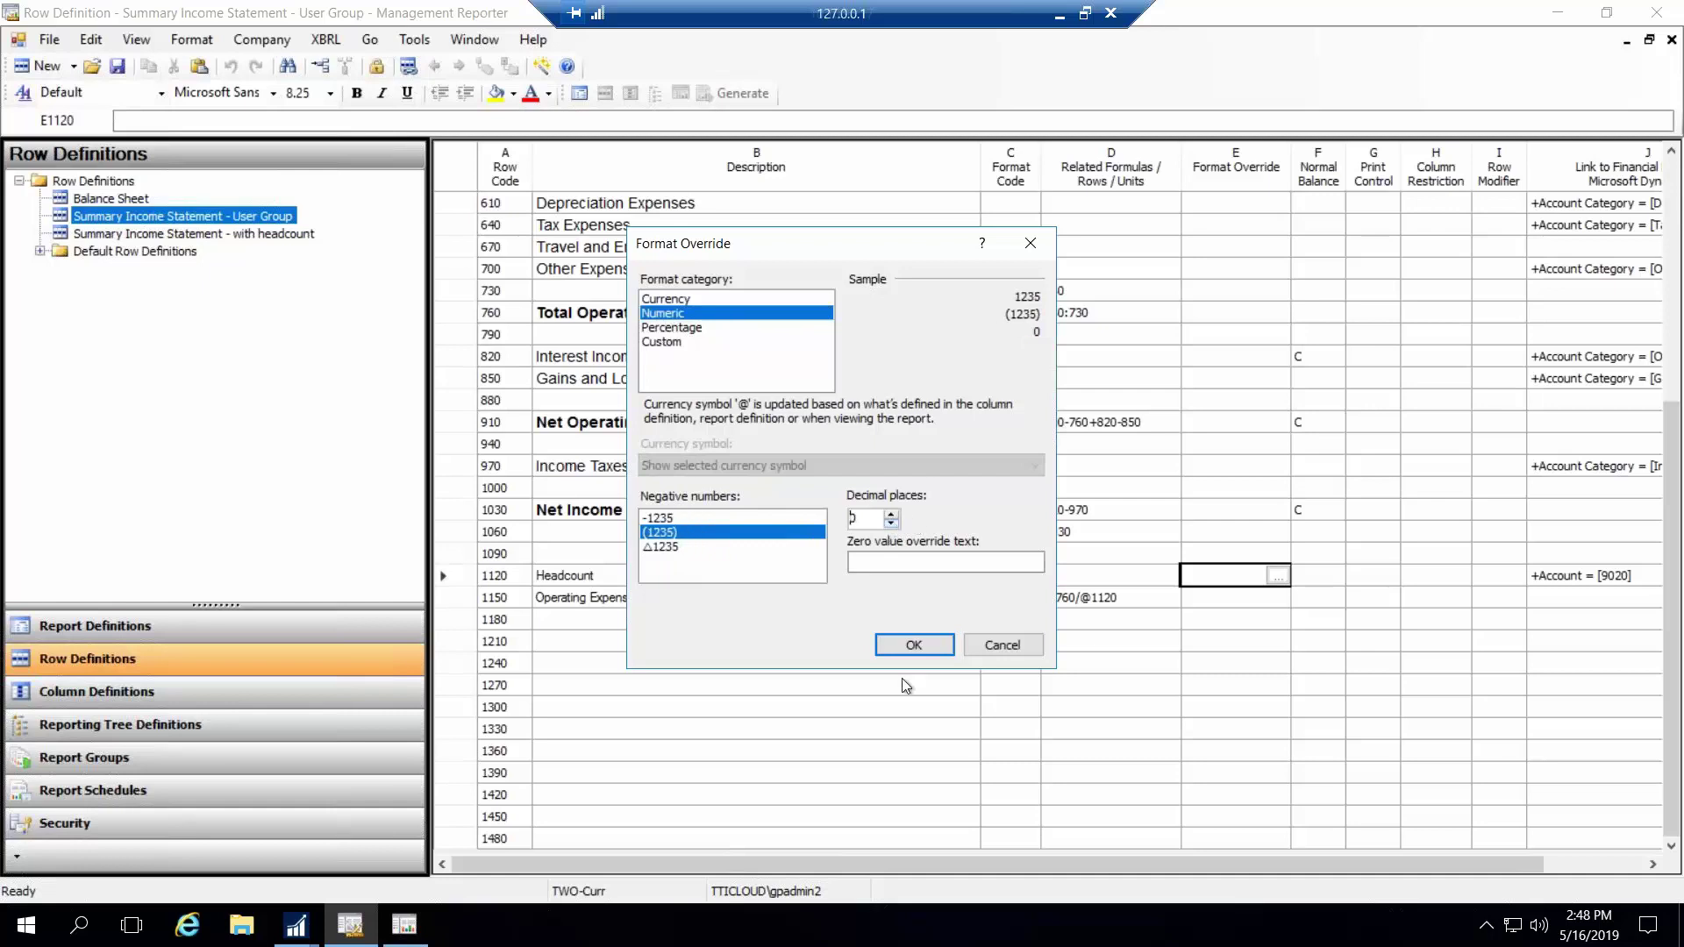
pyautogui.click(923, 648)
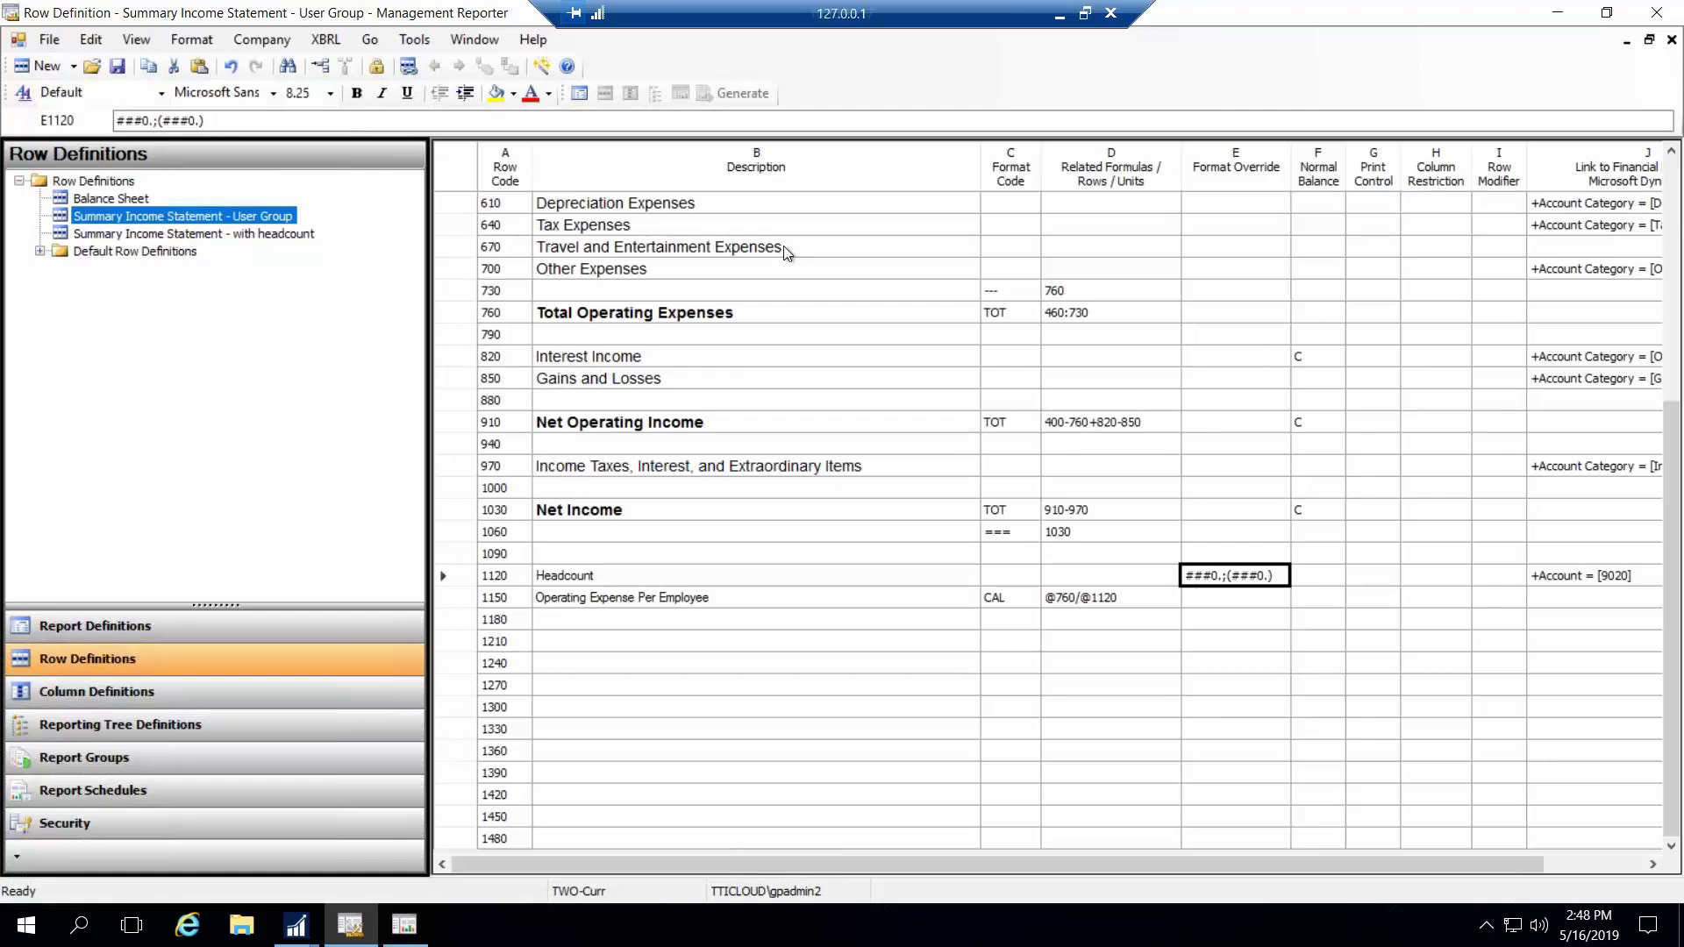
# Add thousands separators to the Headcount row's format override so it reads #,##0.;(#,##0.)
pyautogui.click(123, 120)
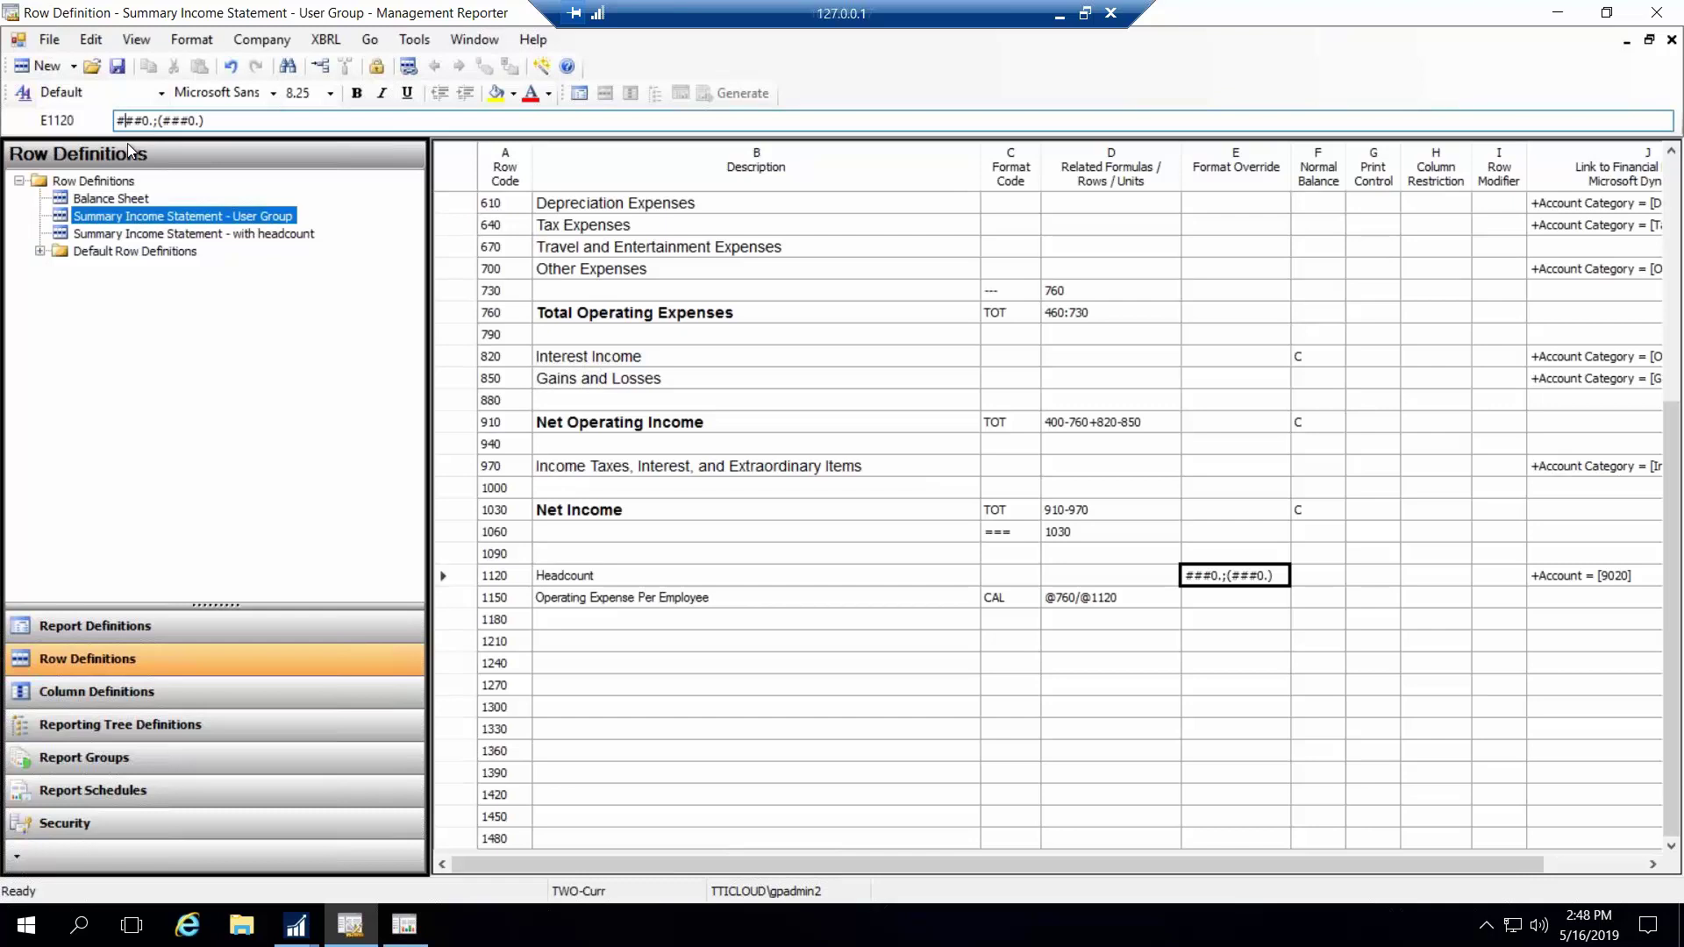
pyautogui.write(',')
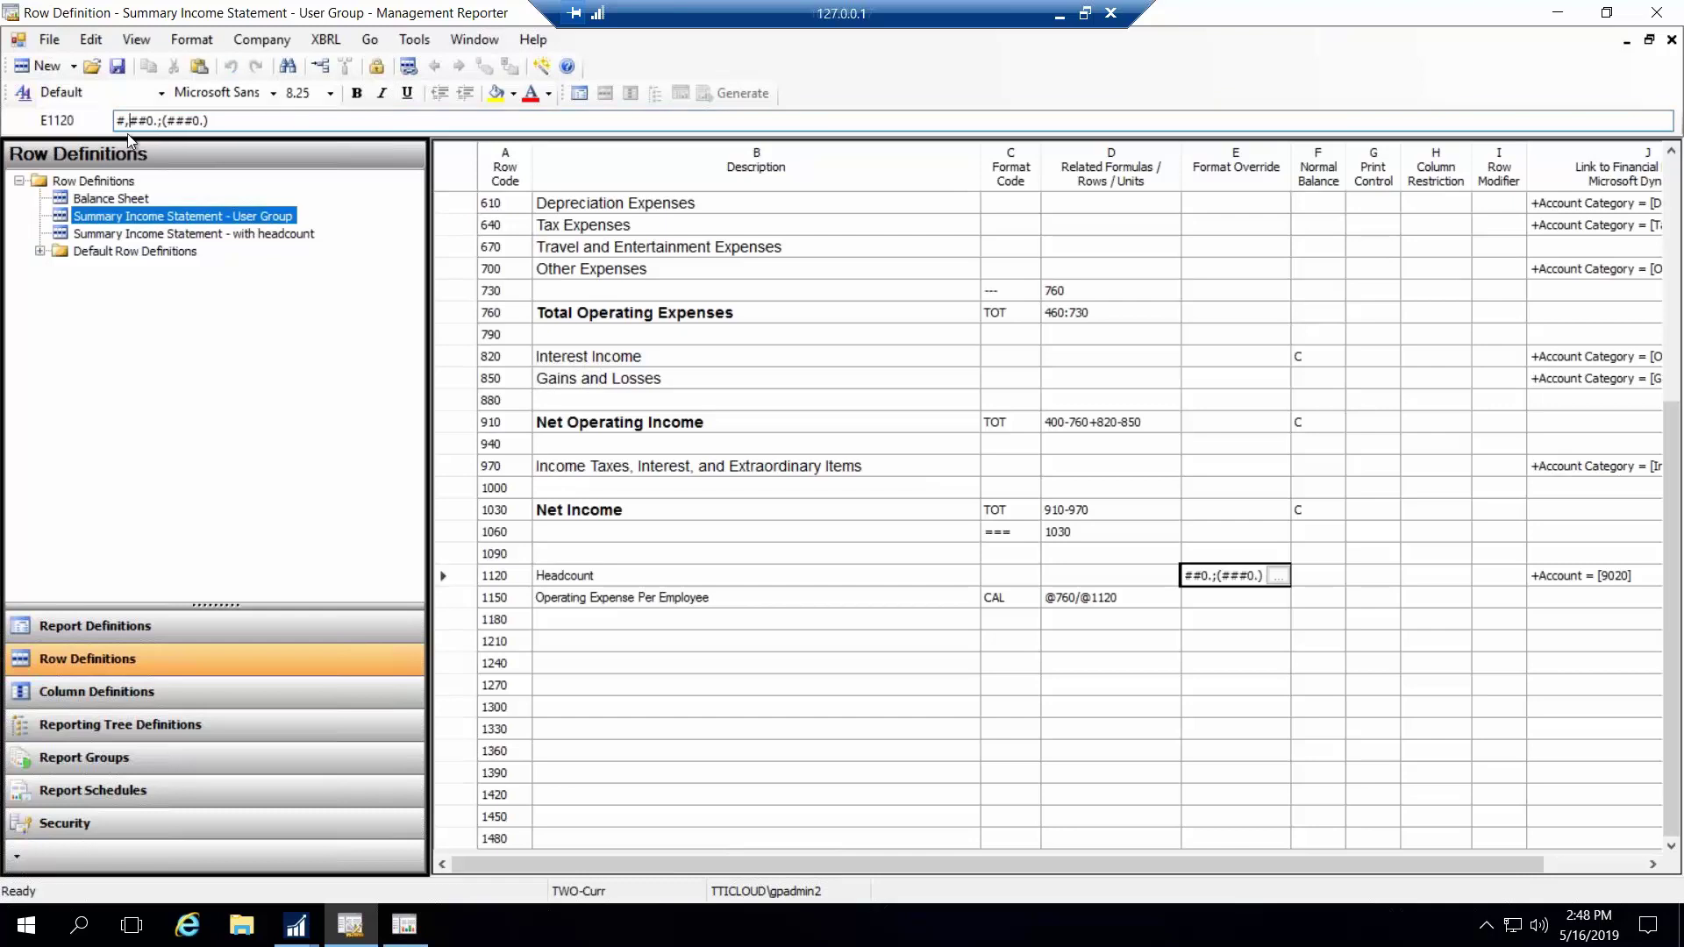
pyautogui.click(176, 120)
pyautogui.write(',')
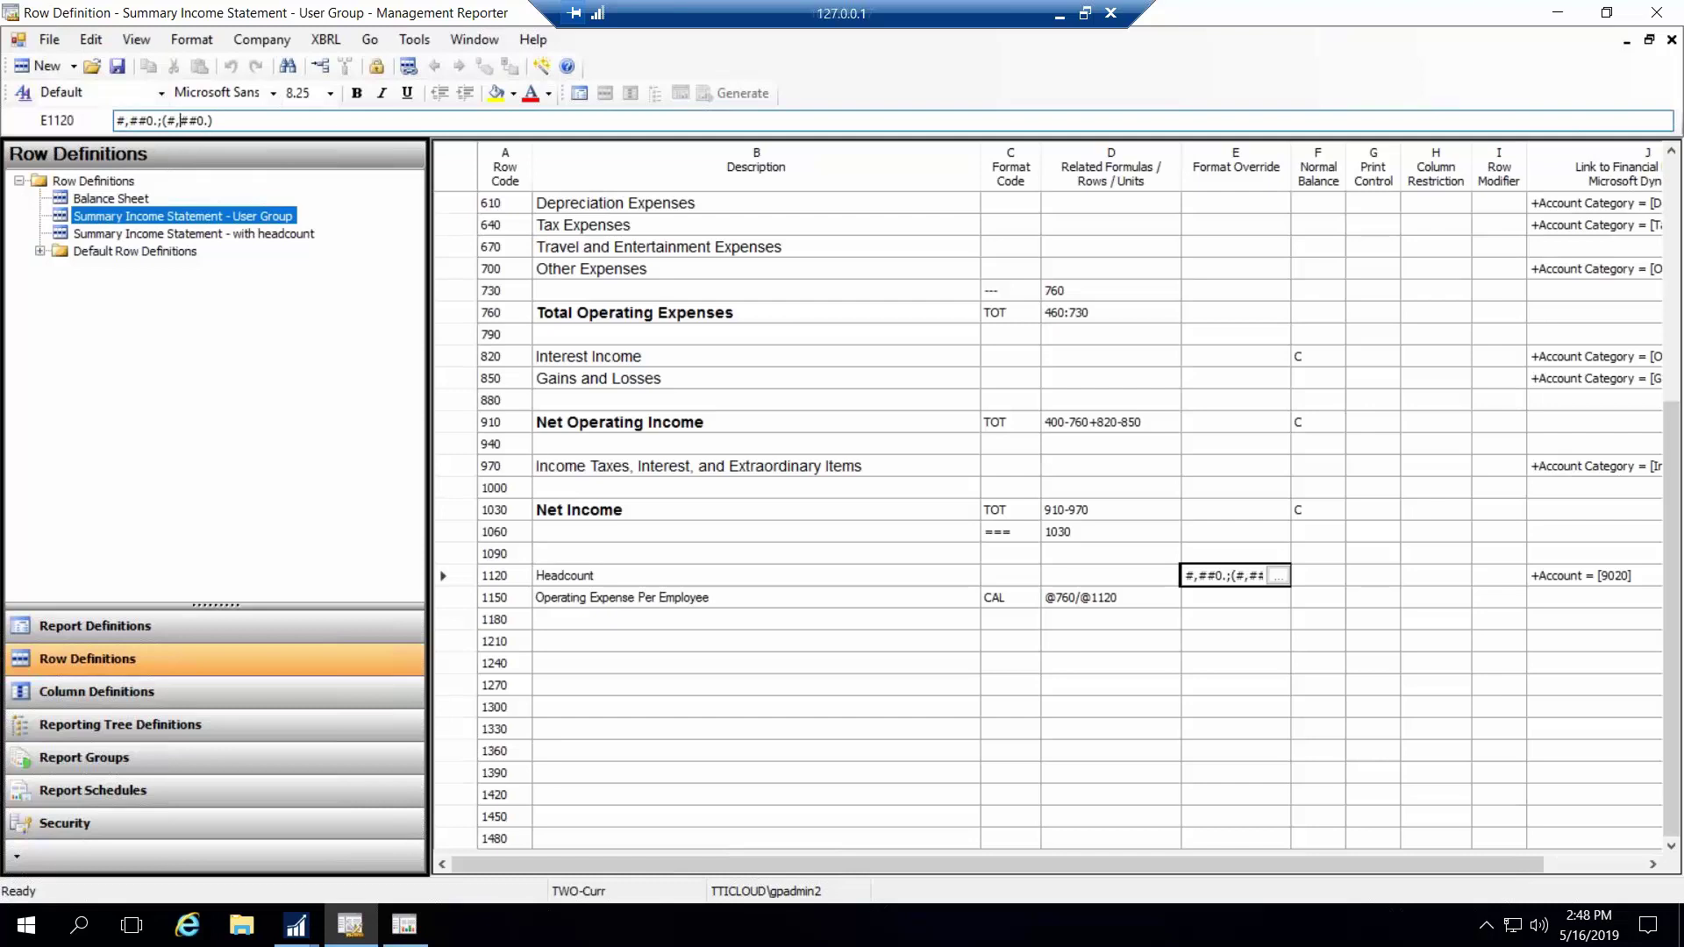
pyautogui.press('Return')
pyautogui.press('Down')
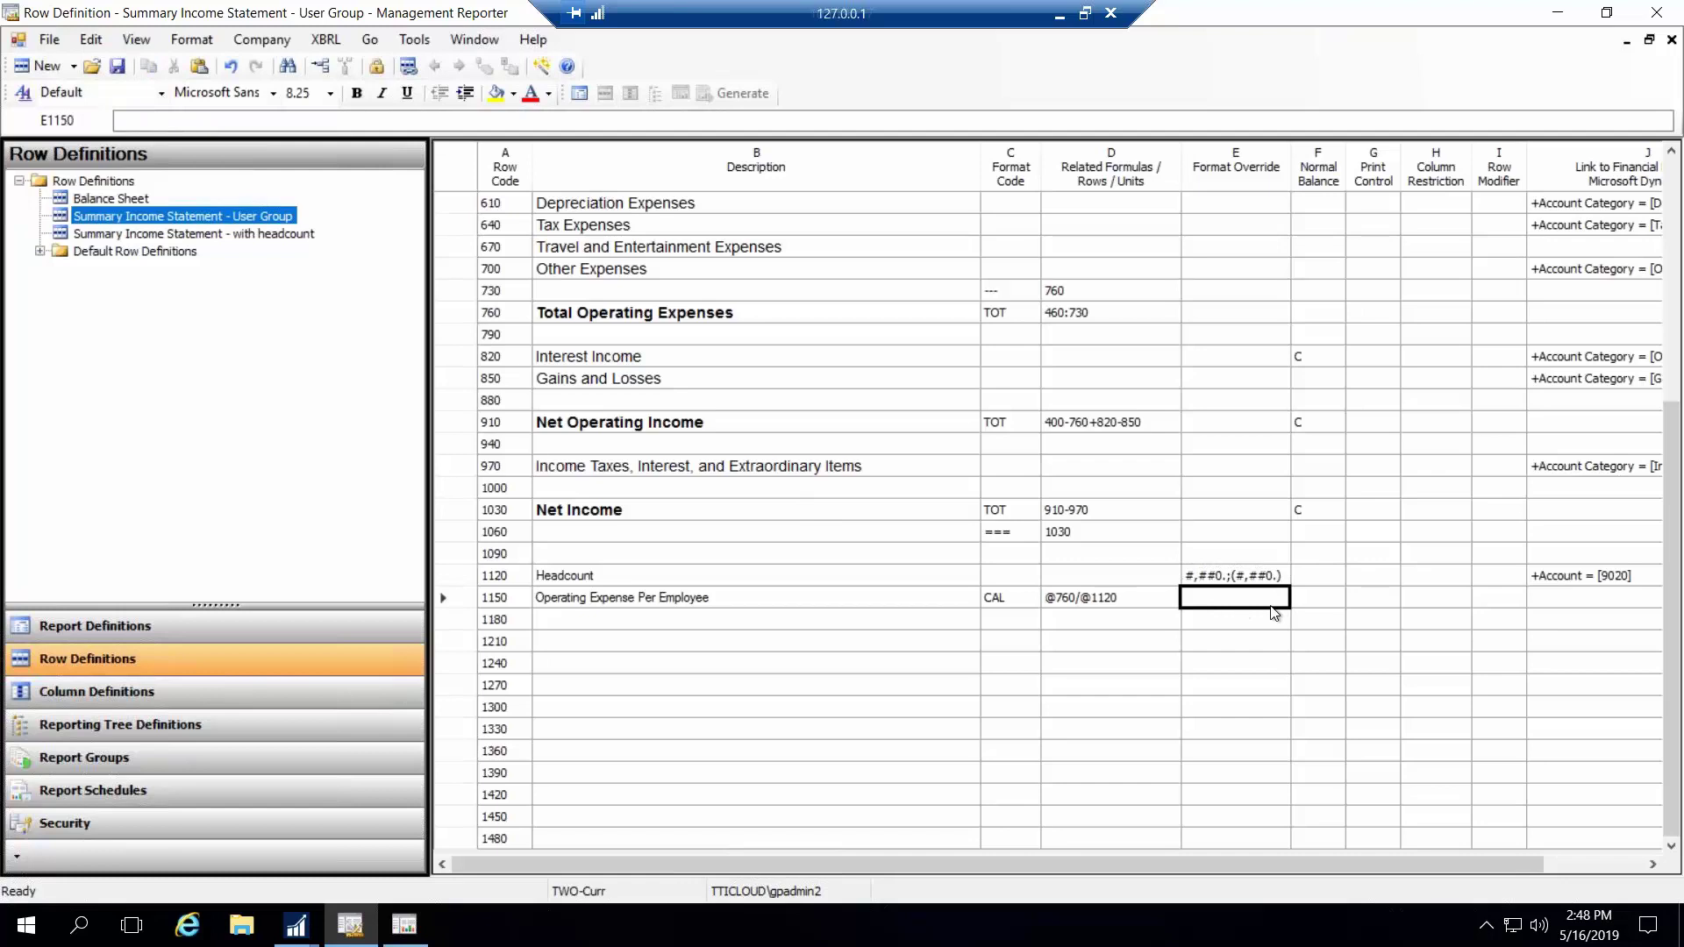
# Give the Operating Expense Per Employee row a Currency format override with the United States US Dollar $ symbol
pyautogui.doubleClick(1232, 604)
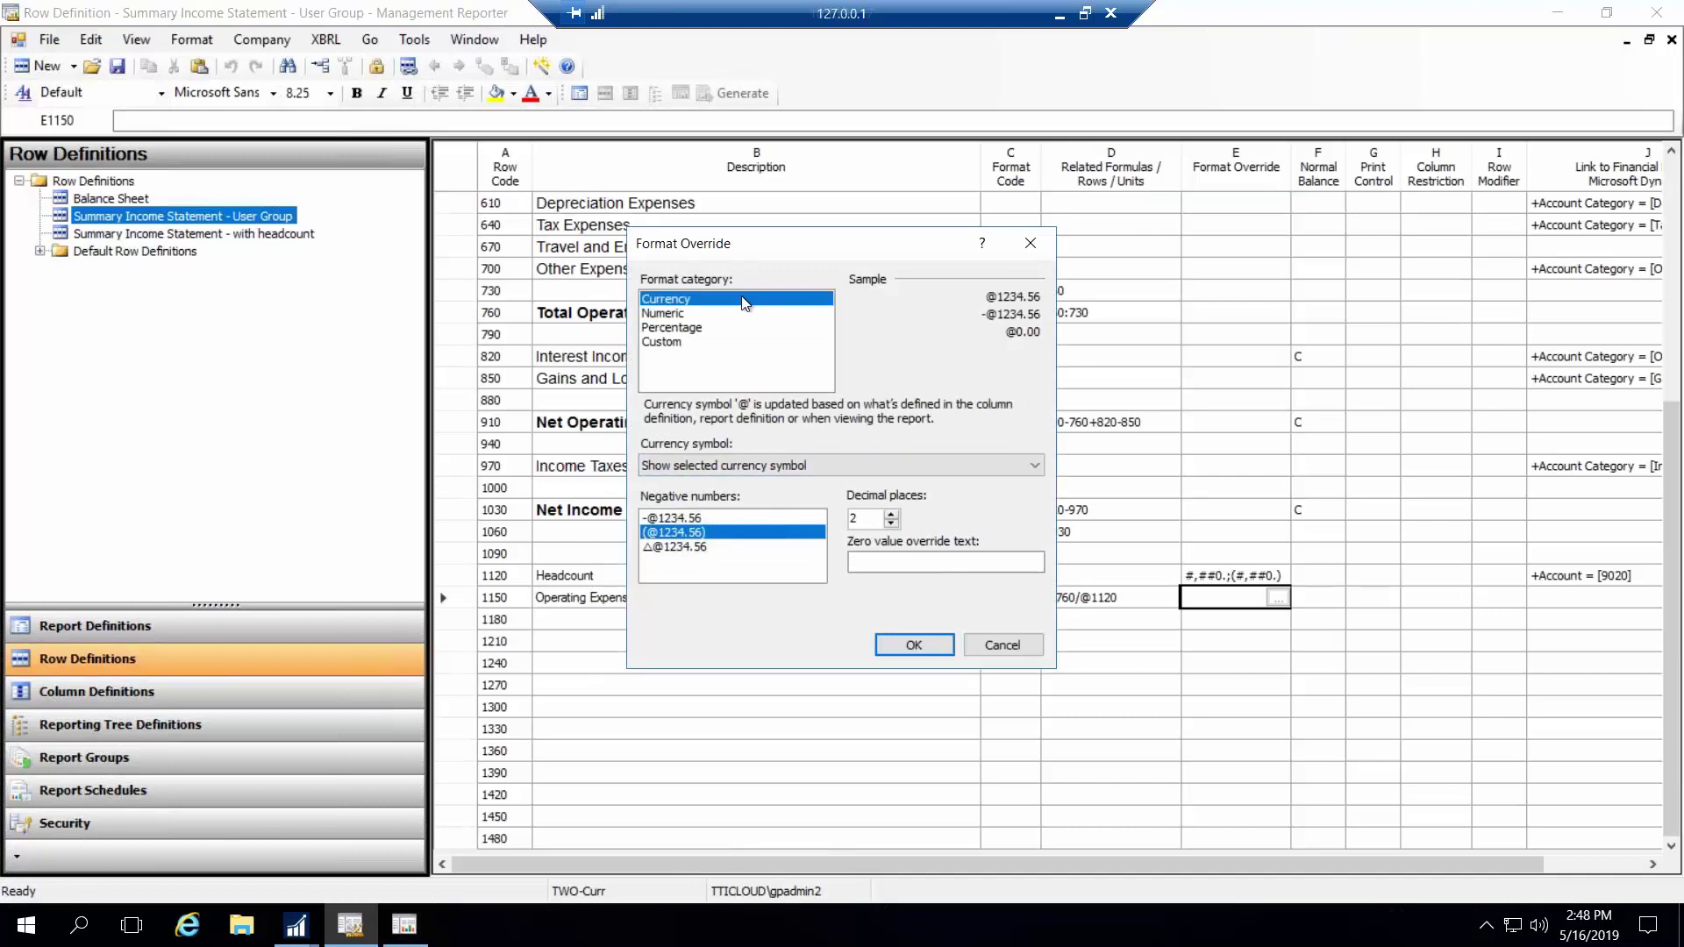
pyautogui.click(1009, 466)
pyautogui.moveTo(1035, 542); pyautogui.dragTo(1042, 872)
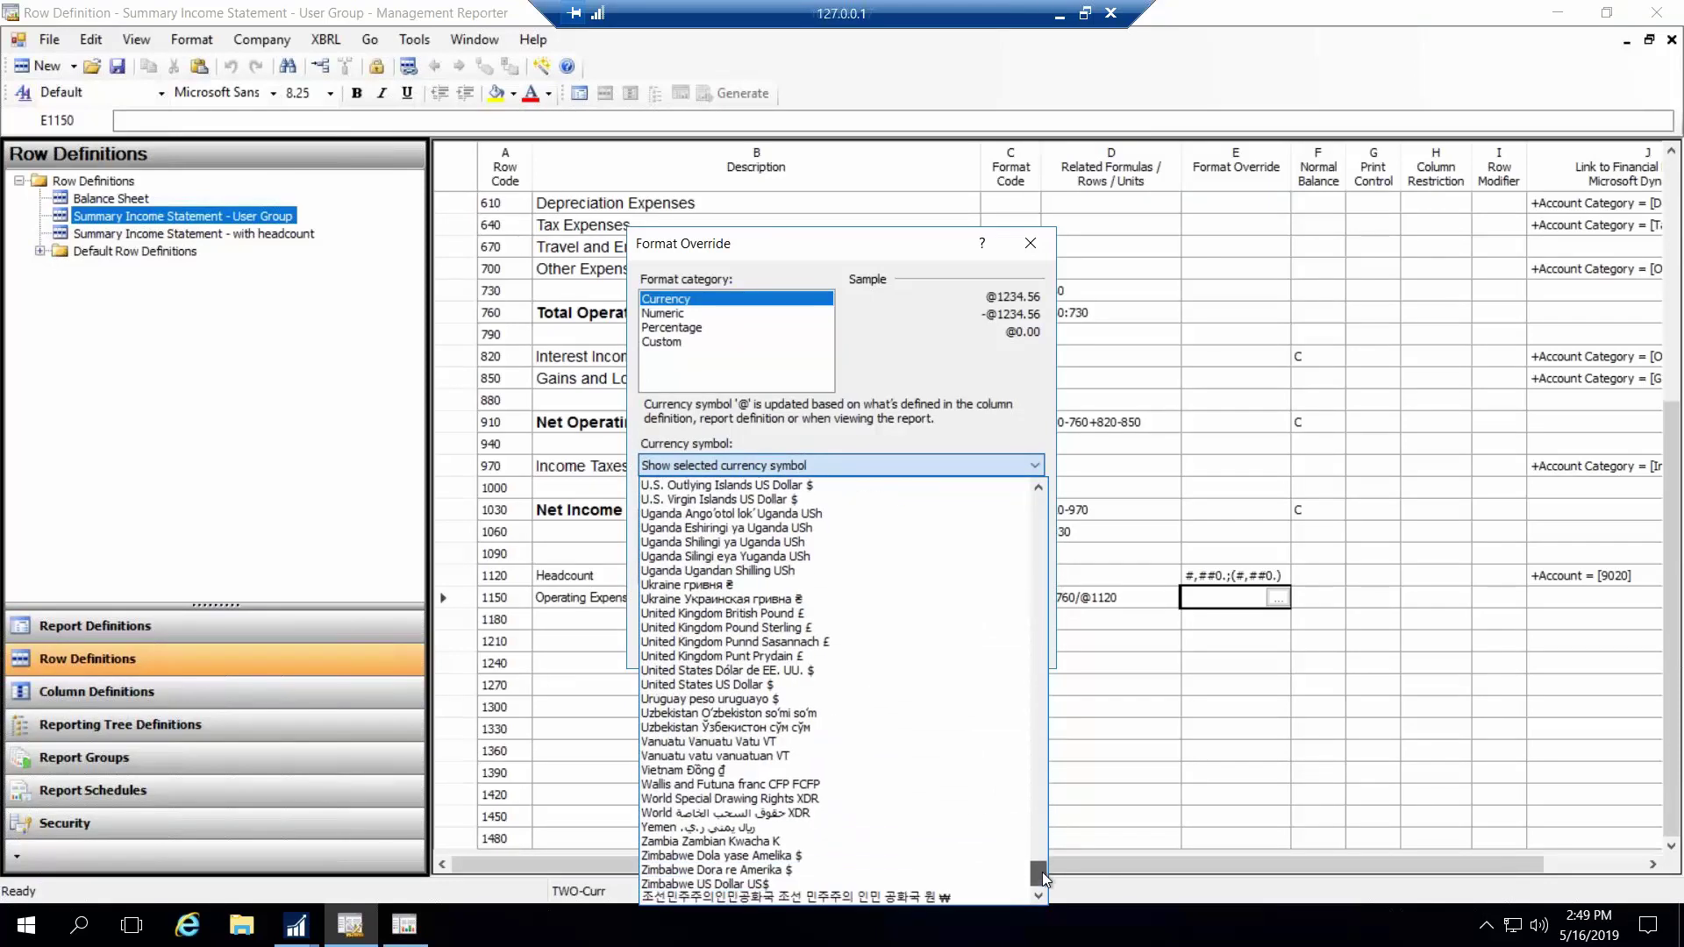
pyautogui.click(730, 683)
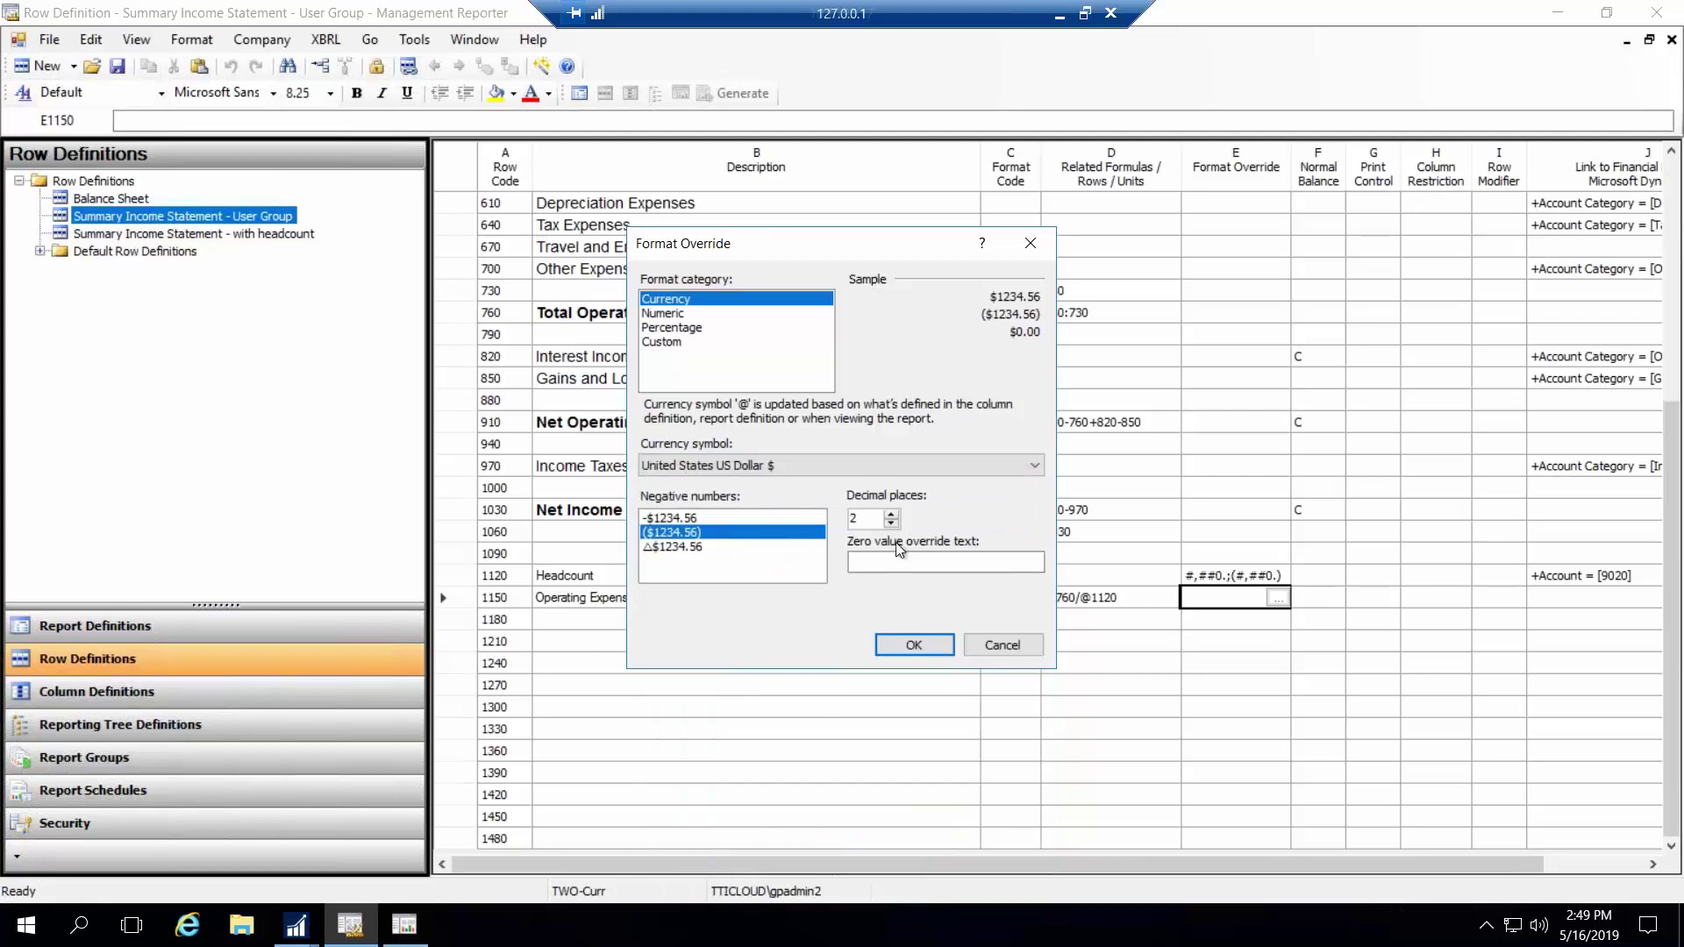
pyautogui.click(912, 647)
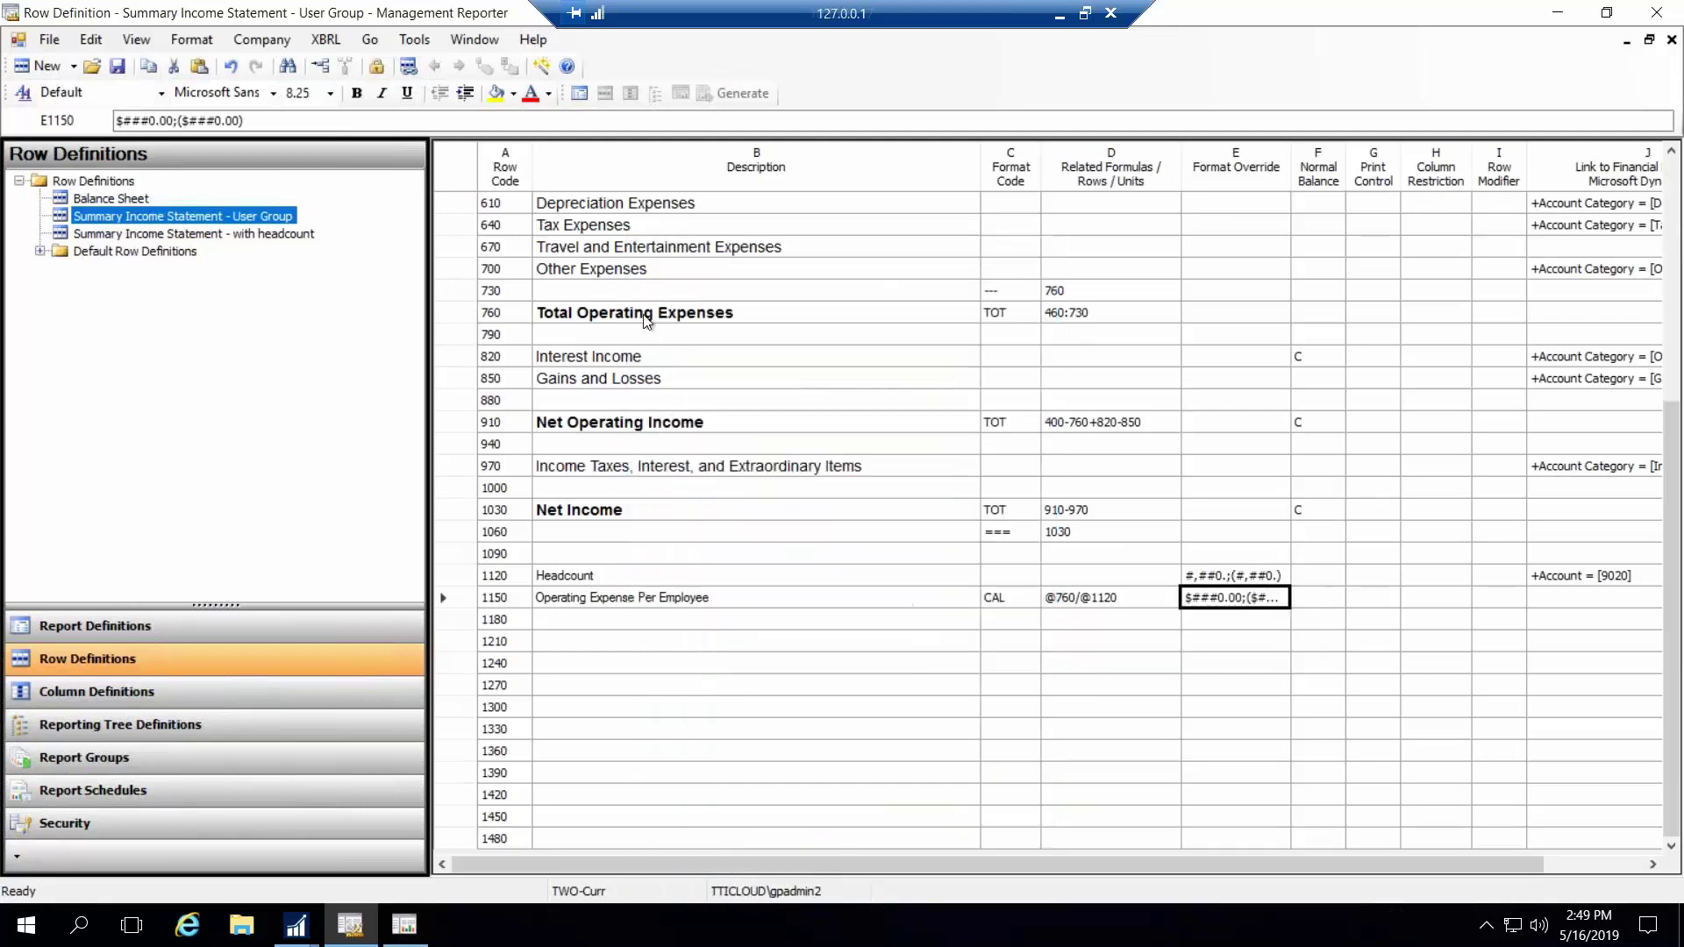
# Add thousands separators to the Operating Expense Per Employee override so it reads $#,##0.00;($#,##0.00)
pyautogui.click(130, 119)
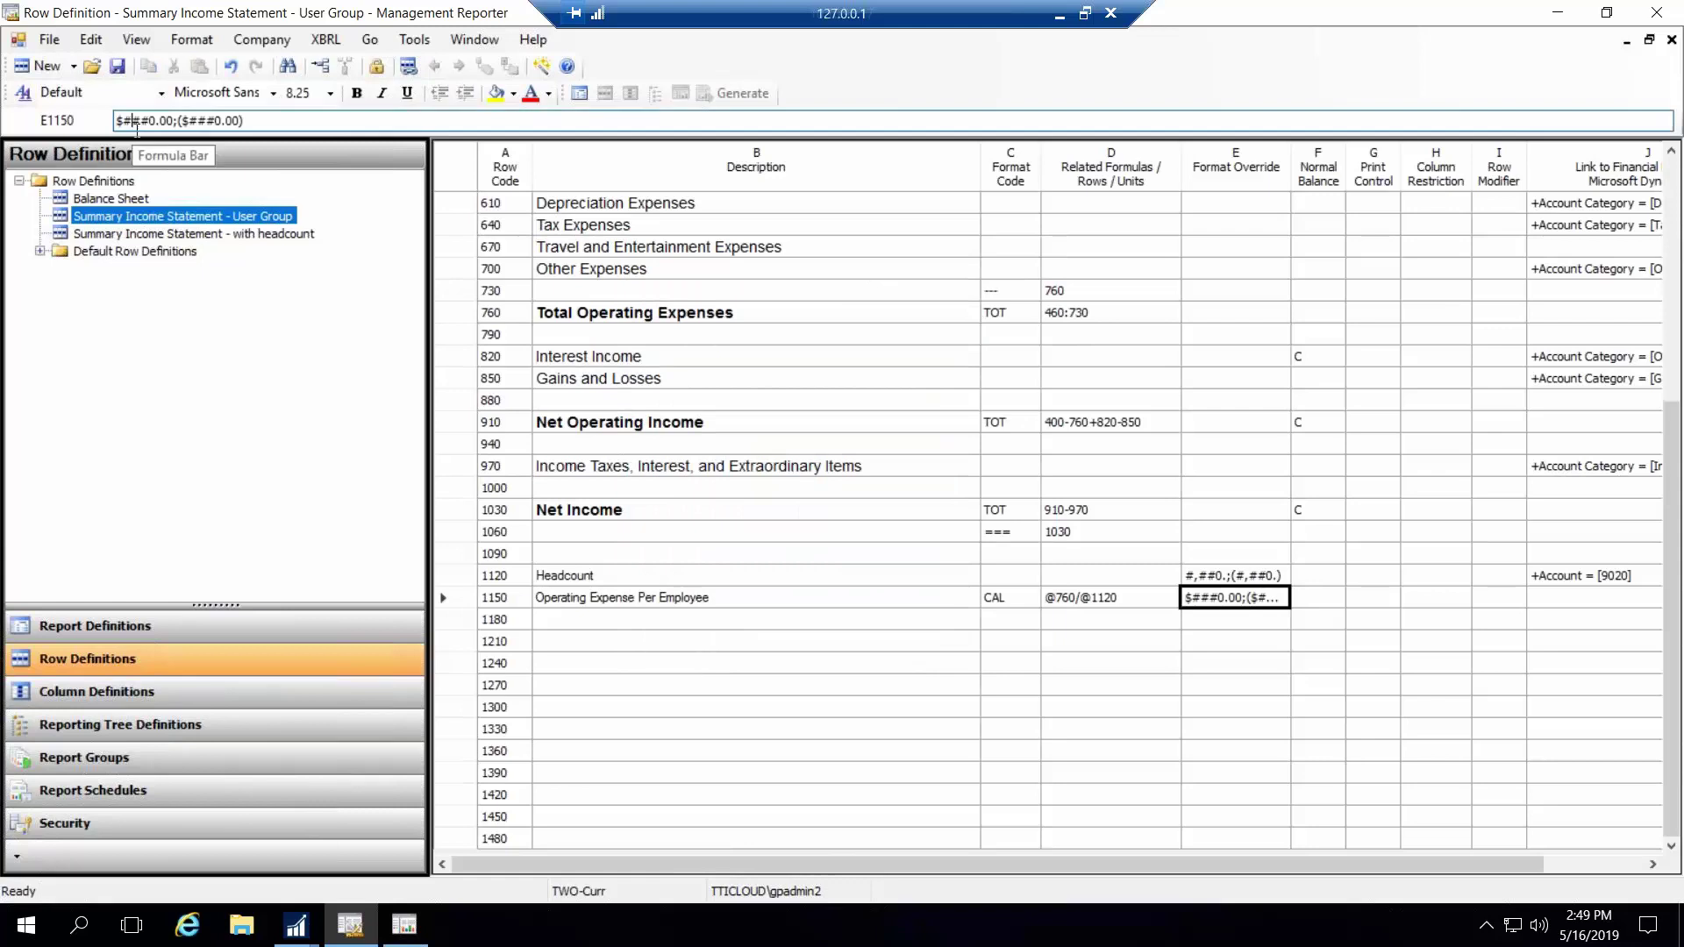
pyautogui.write(',')
pyautogui.click(204, 120)
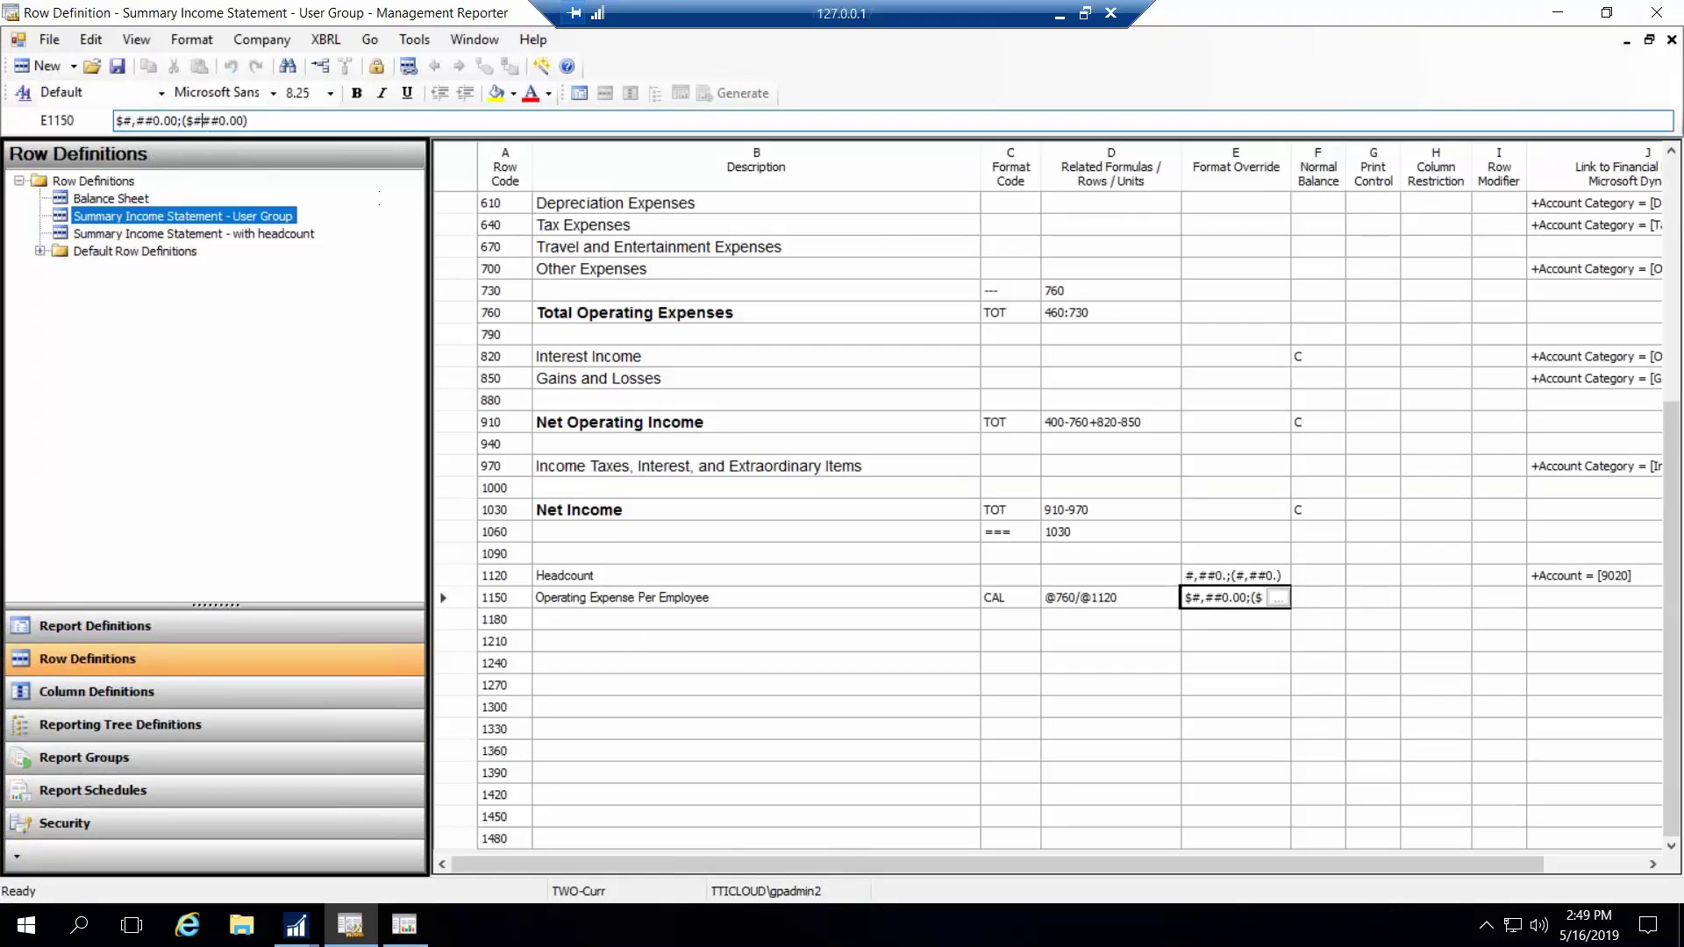
pyautogui.write(',')
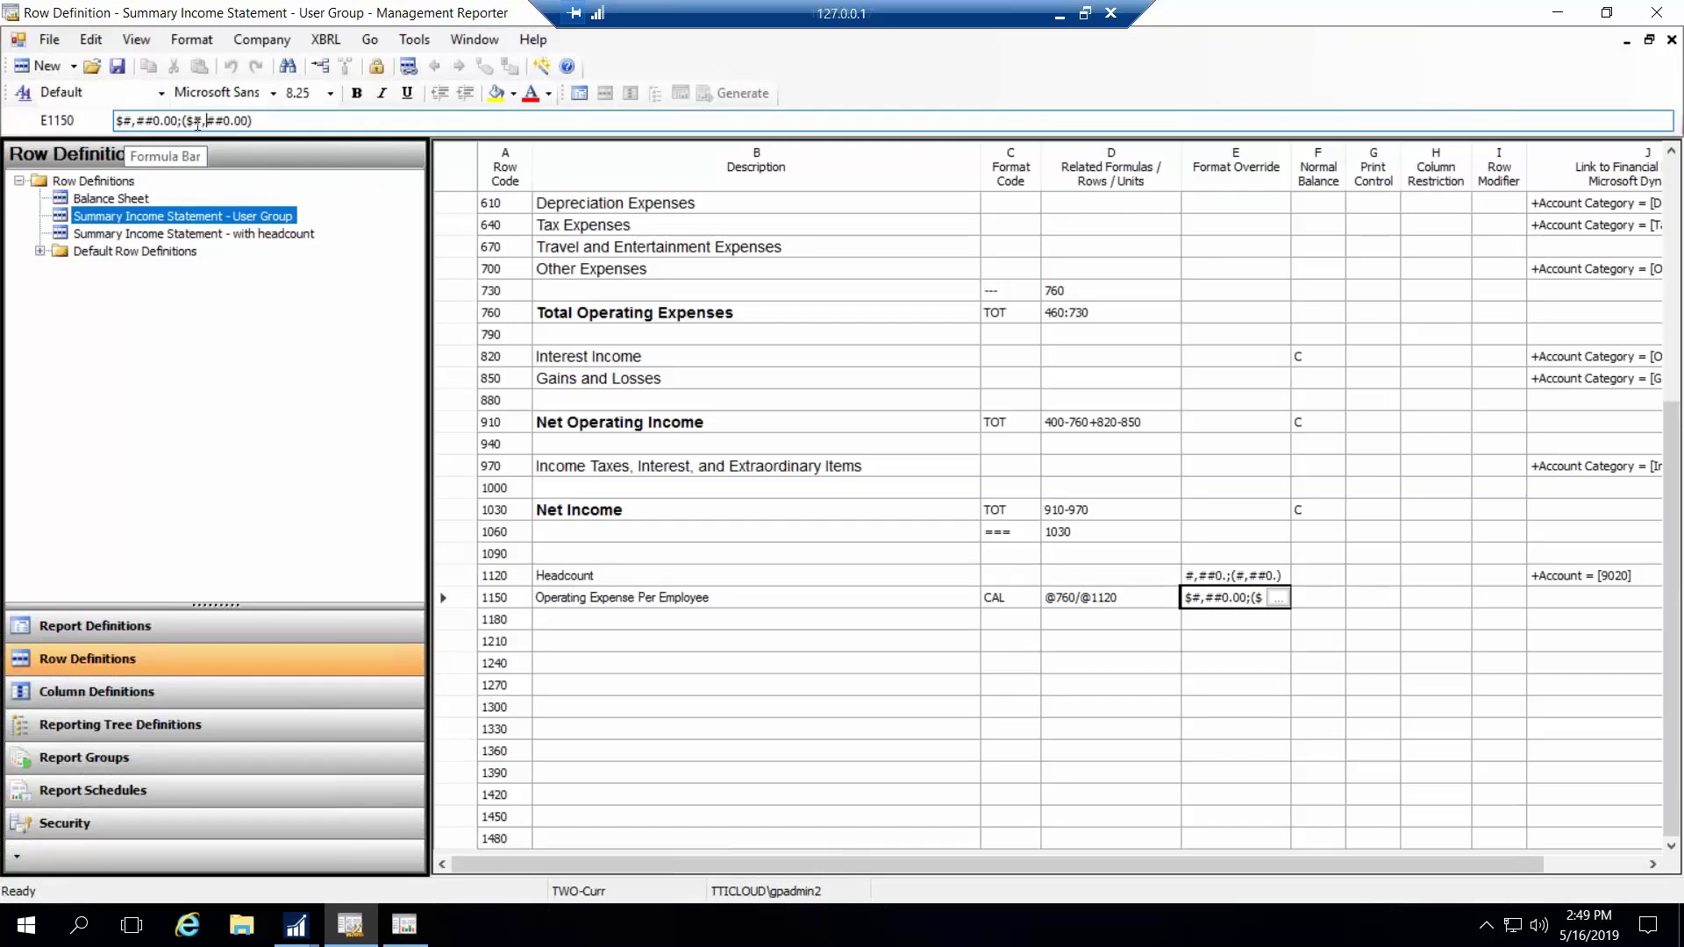
pyautogui.moveTo(183, 121); pyautogui.dragTo(278, 123)
pyautogui.moveTo(123, 121); pyautogui.dragTo(193, 121)
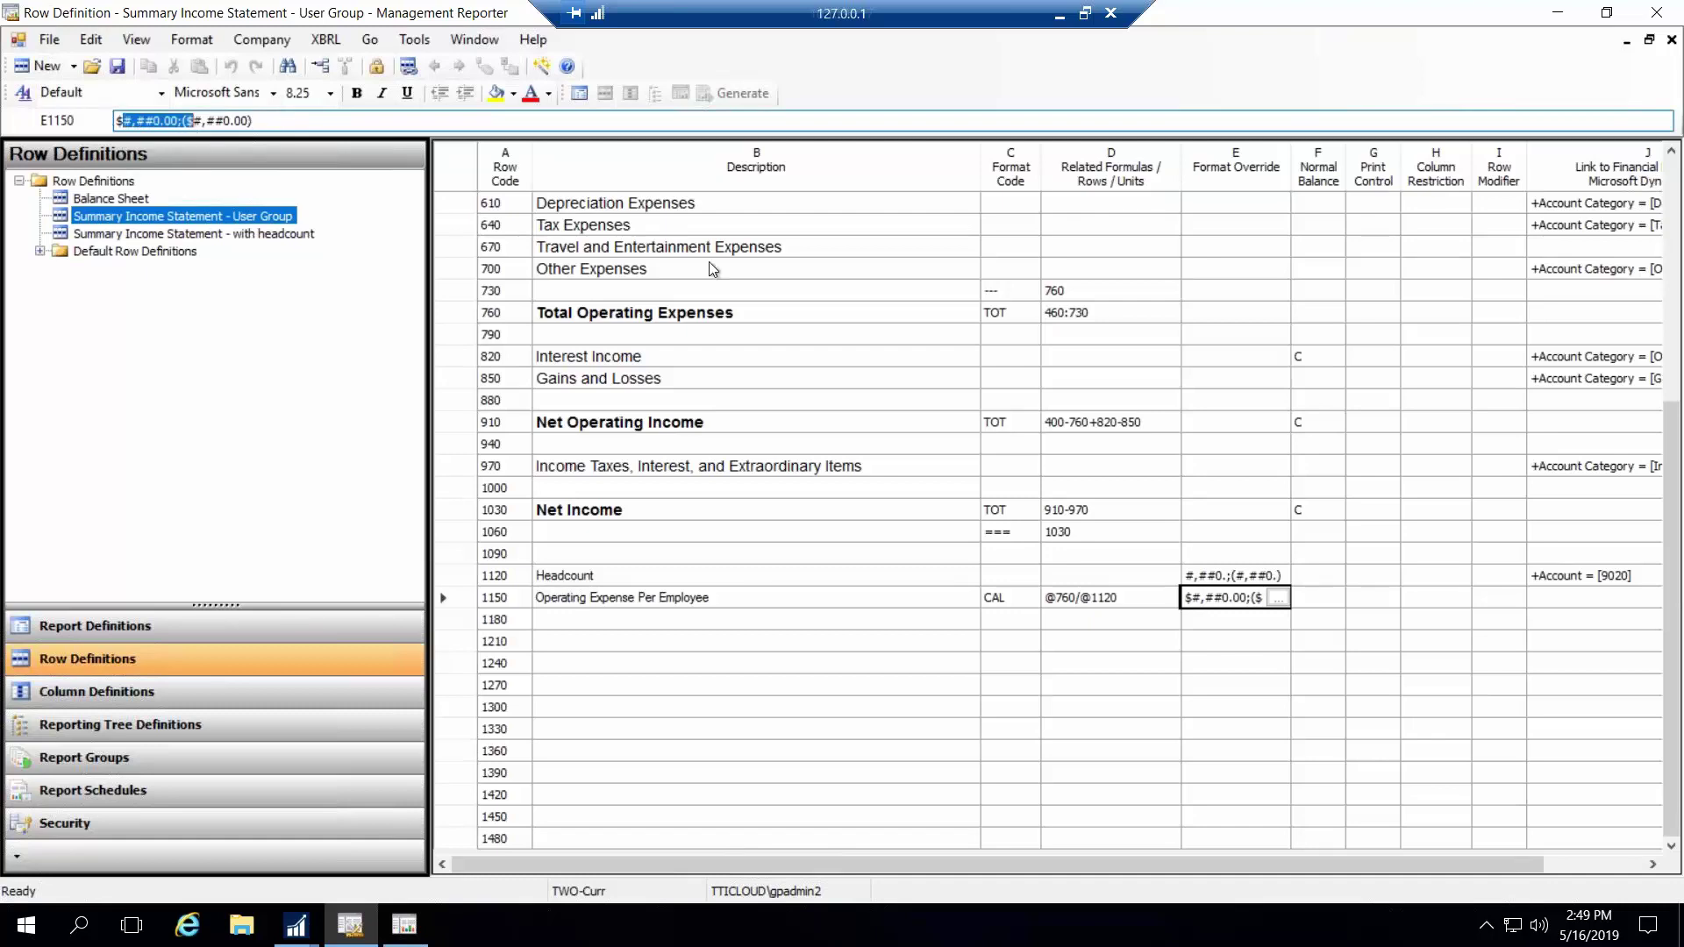
pyautogui.press('Return')
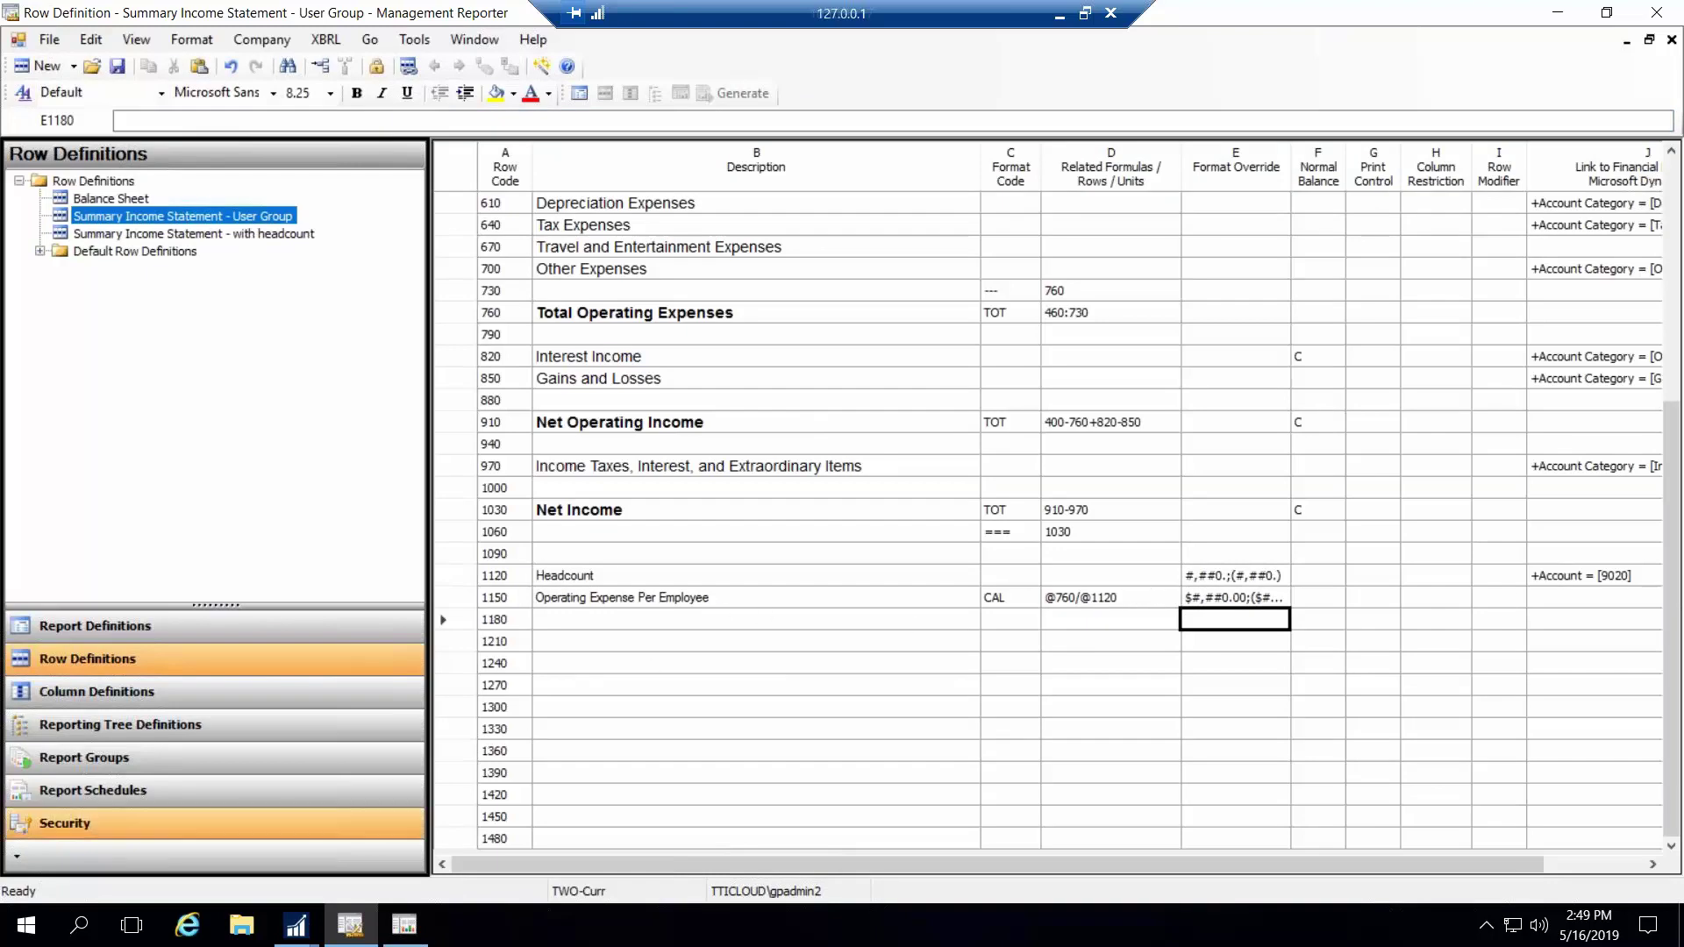
# Switch to the report viewer and open the First Set of Units version of the Completed USER GROUP 12 Month Trend Income Statement
pyautogui.click(405, 925)
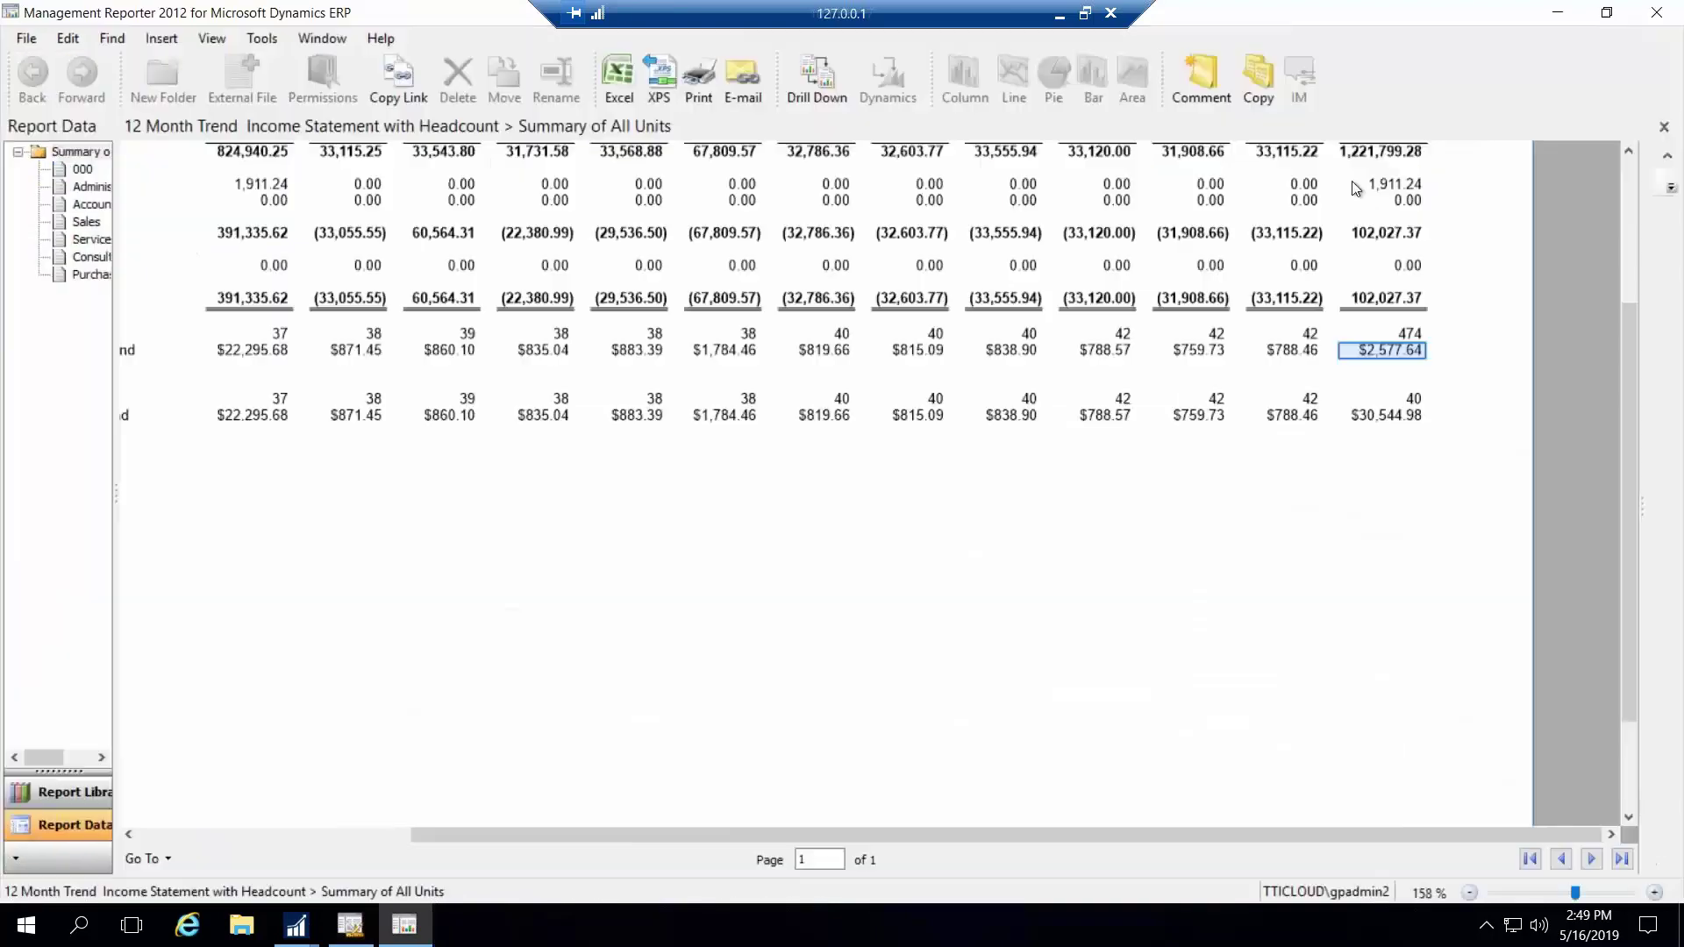
pyautogui.click(1665, 128)
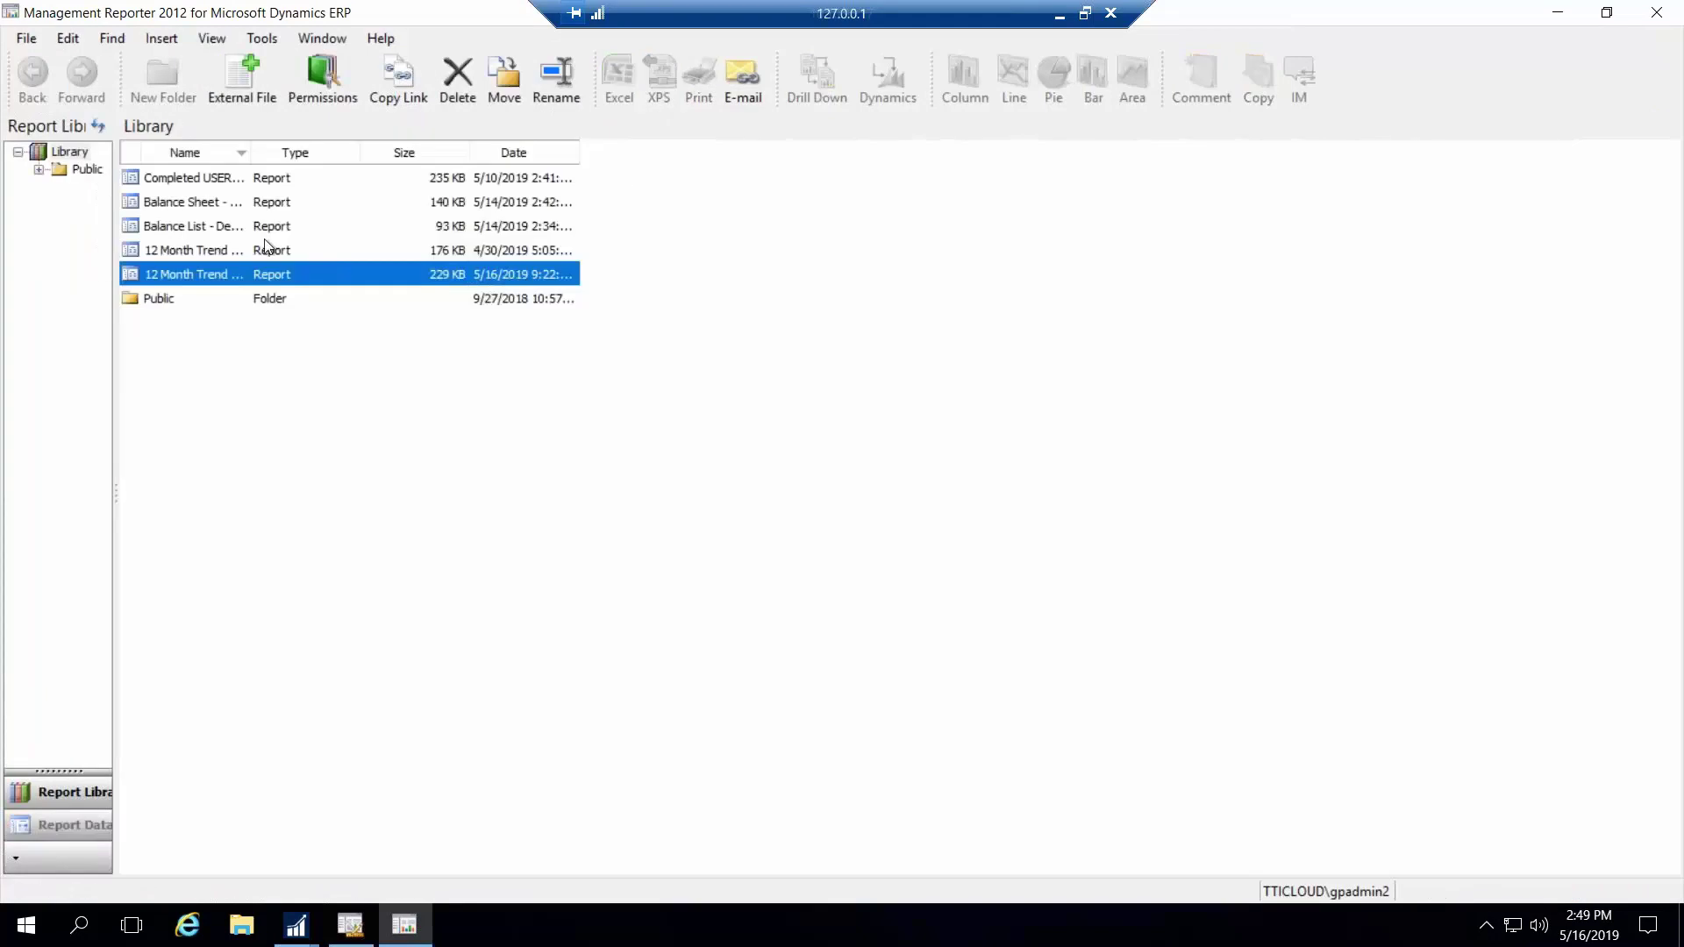
pyautogui.click(190, 182)
pyautogui.rightClick(189, 182)
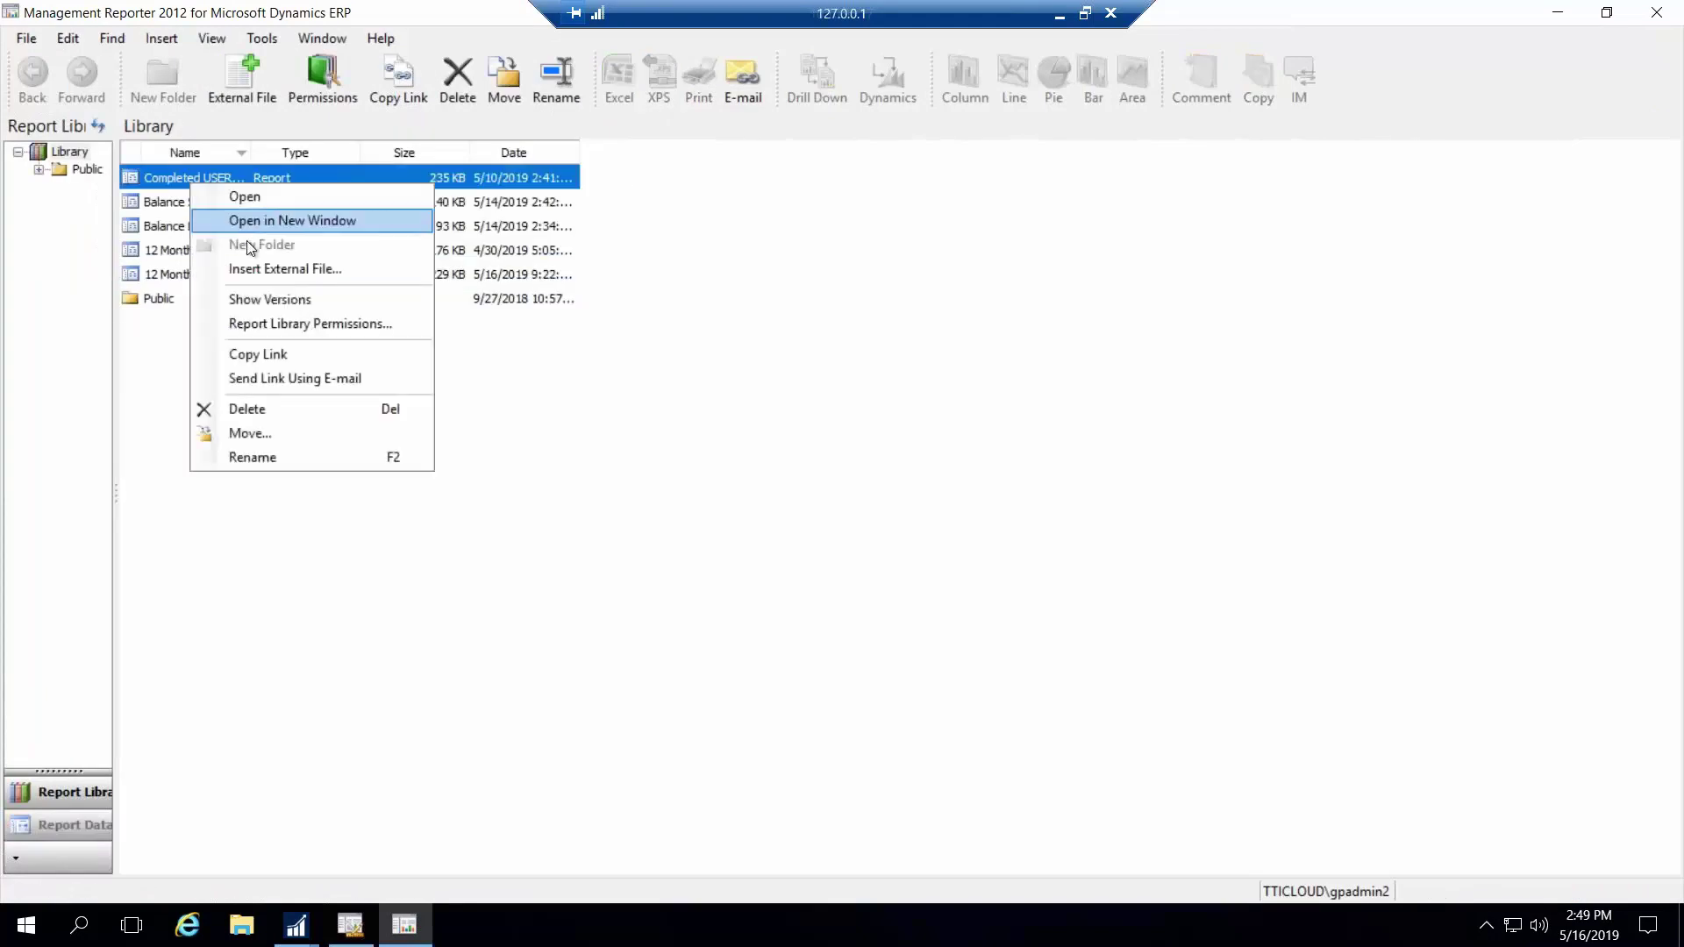
pyautogui.click(271, 303)
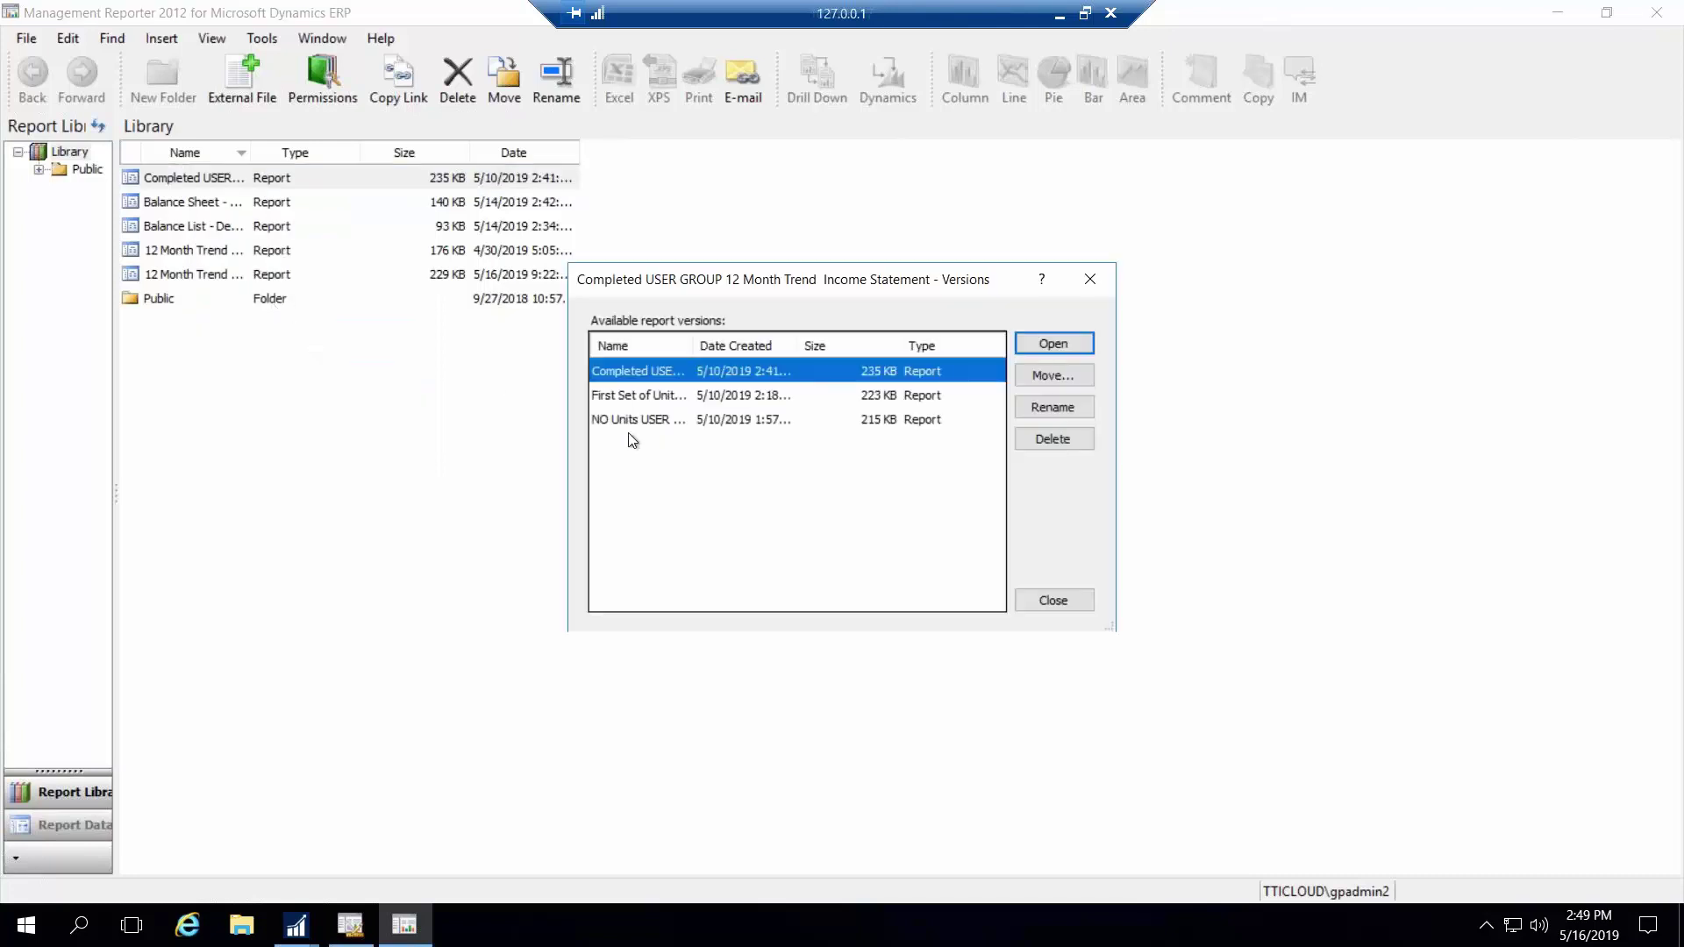
pyautogui.doubleClick(625, 397)
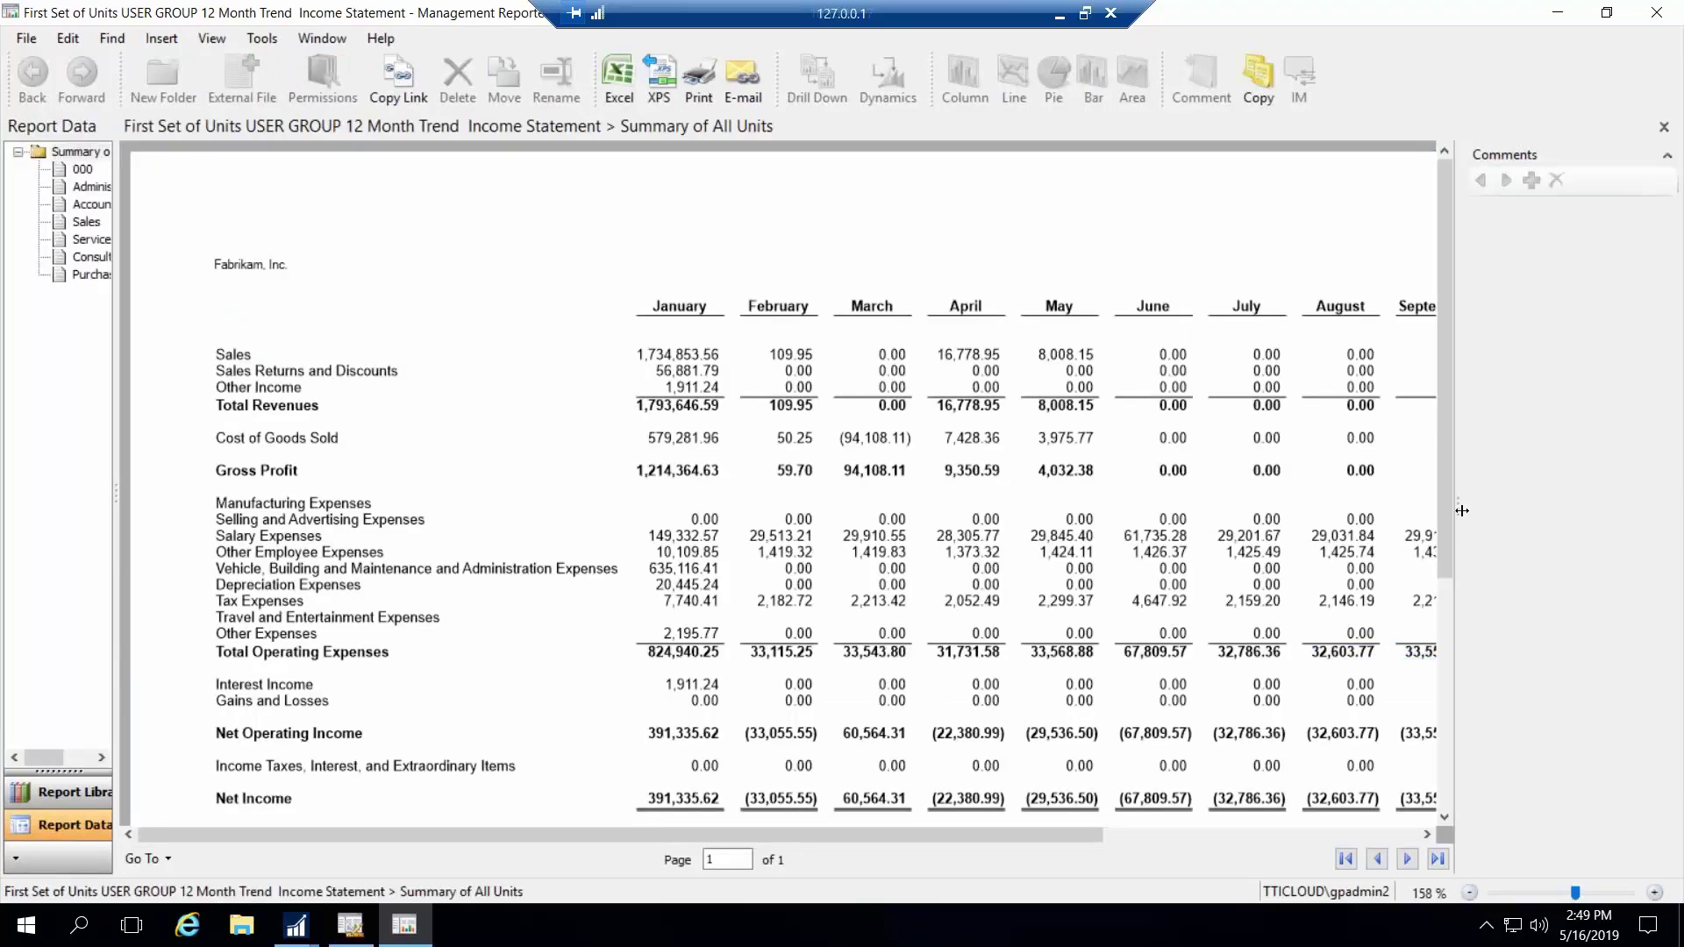
# Examine the Employee Headcount and Operating Expenses per Employee rows across all months and the year total, including their font against the other rows
pyautogui.moveTo(1462, 510); pyautogui.dragTo(1637, 662)
pyautogui.scroll(5, 1204, 817)
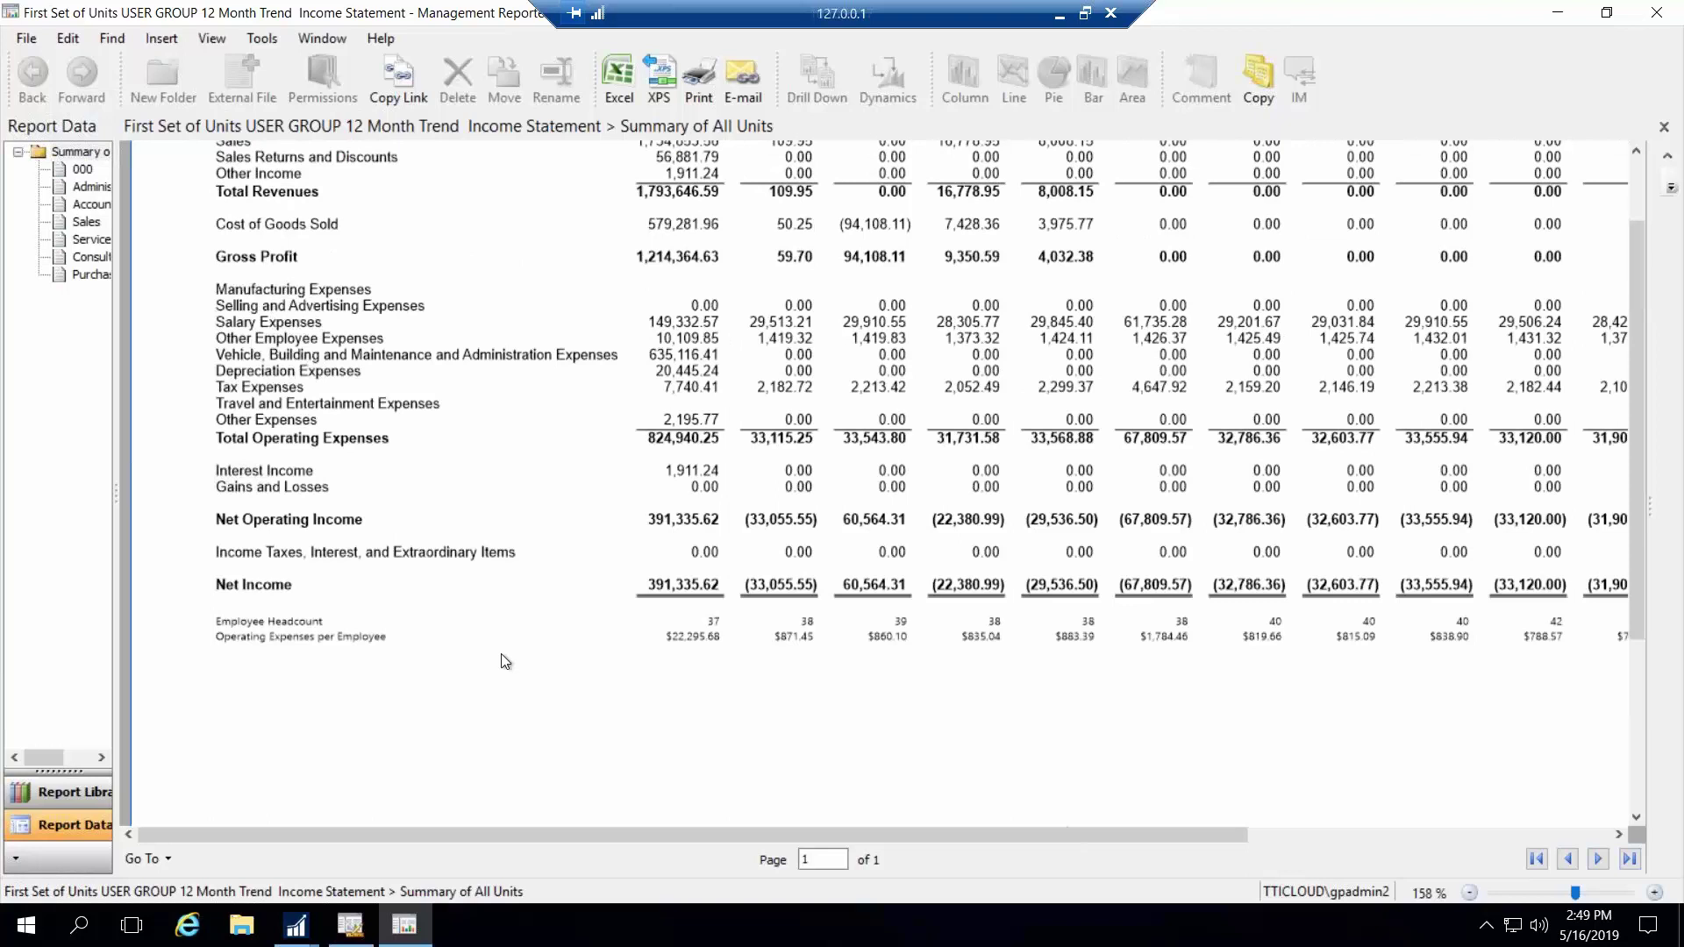
pyautogui.click(241, 622)
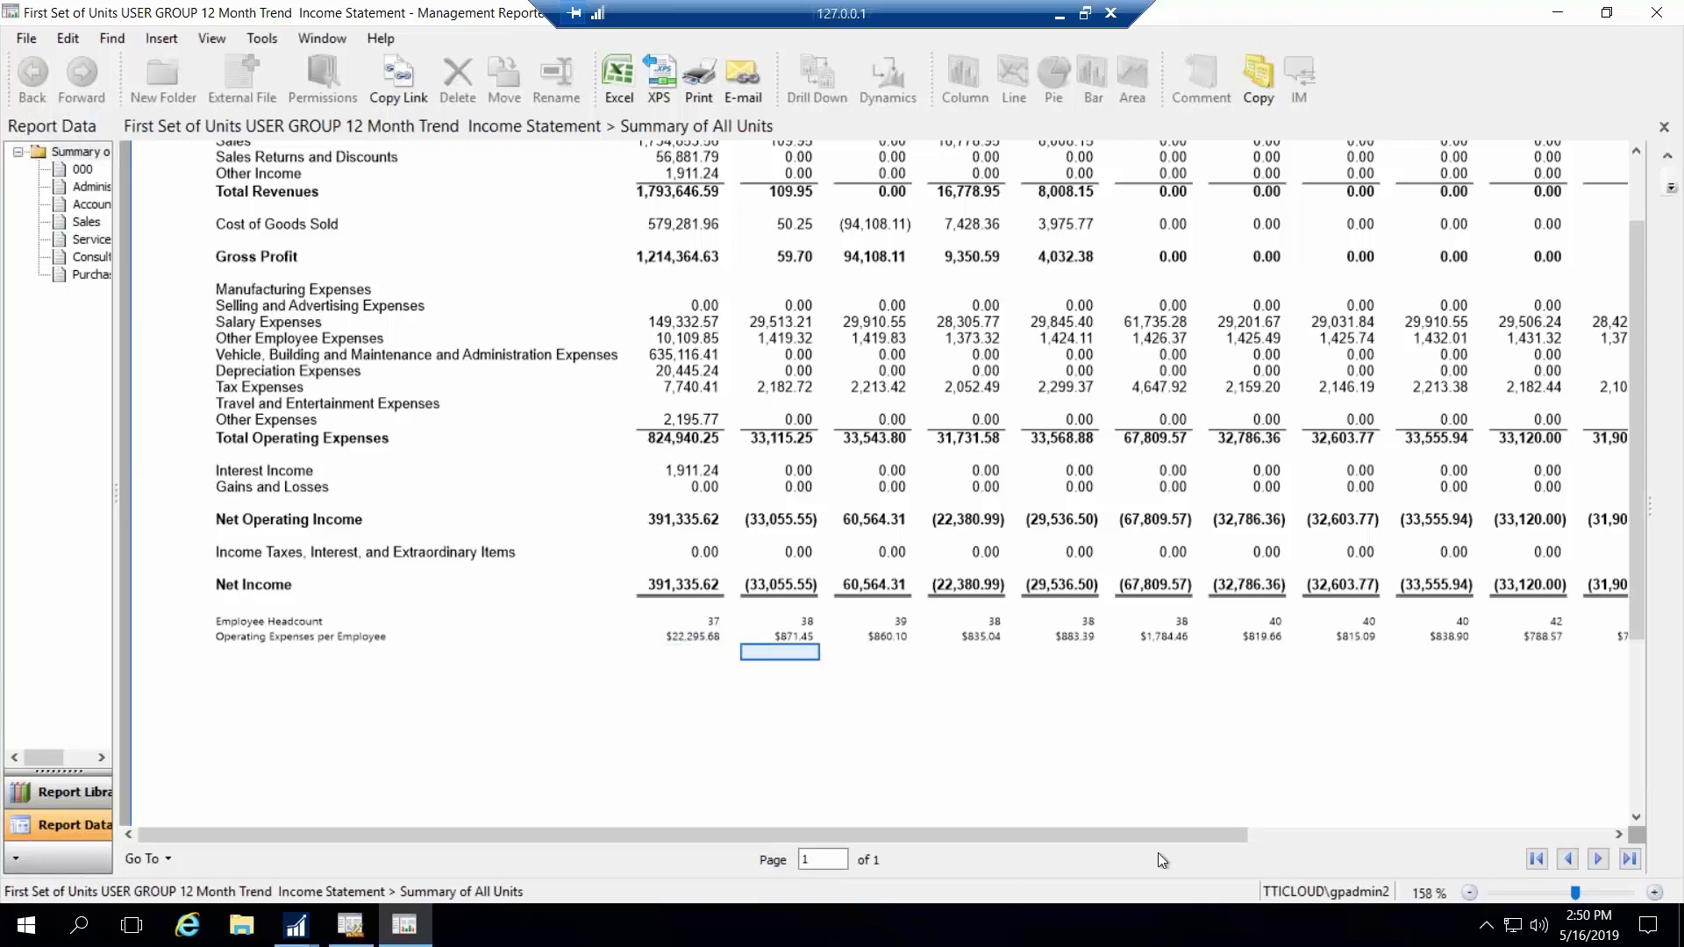
pyautogui.moveTo(1301, 851); pyautogui.dragTo(1485, 847)
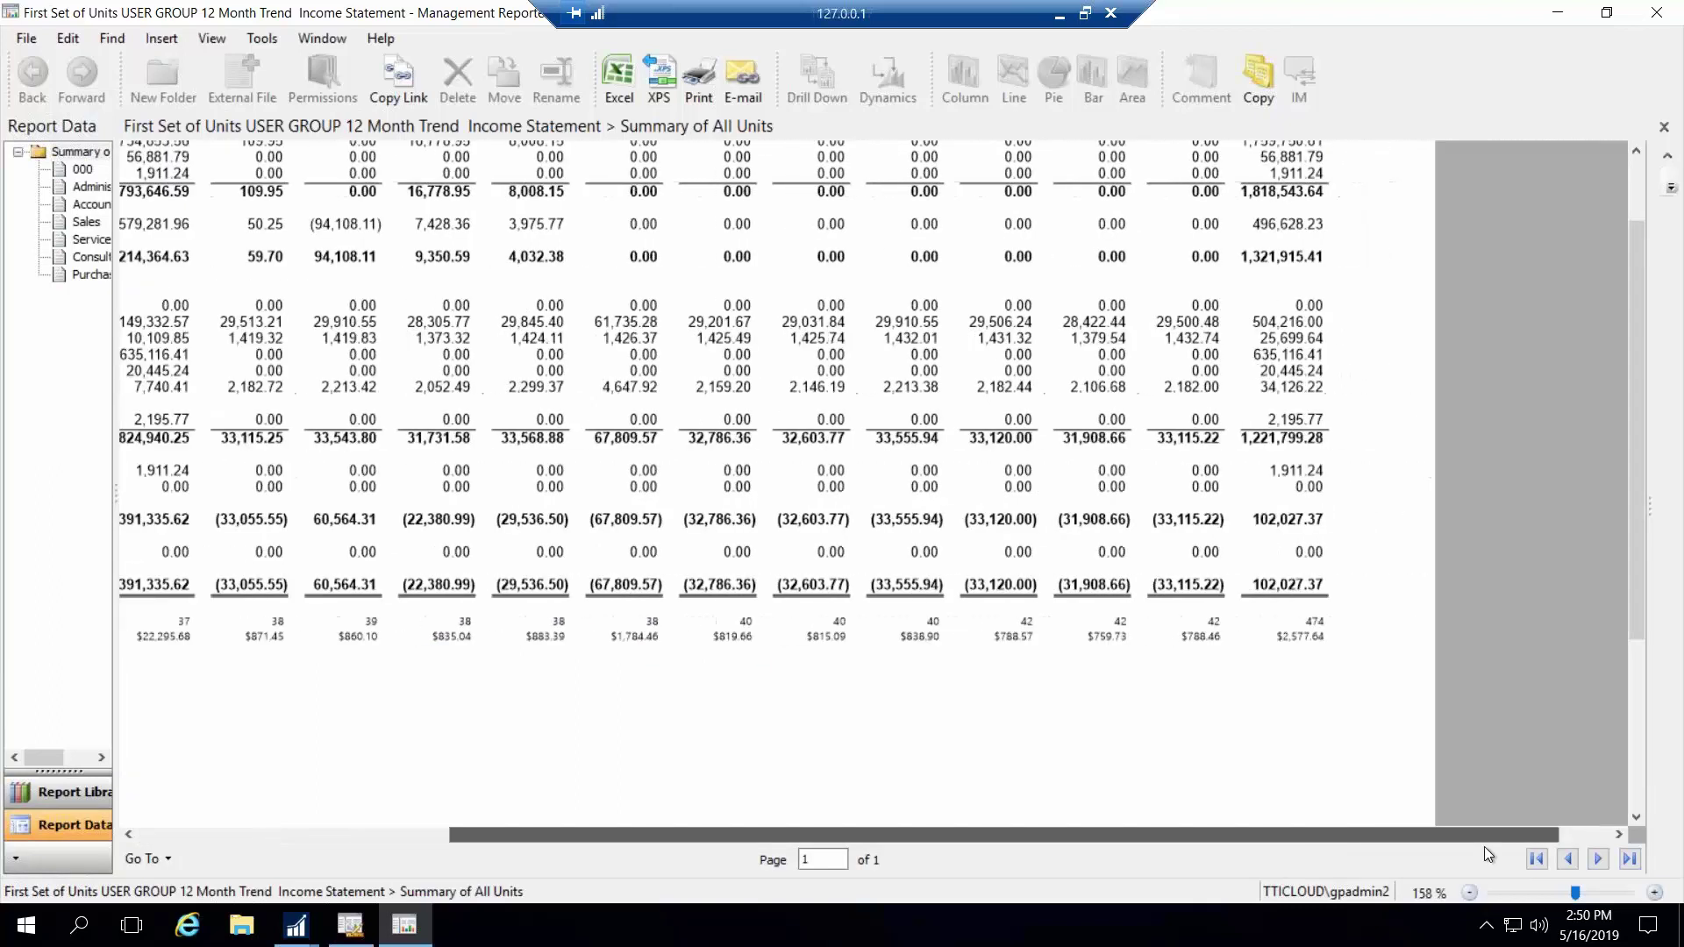
pyautogui.moveTo(1135, 833); pyautogui.dragTo(856, 806)
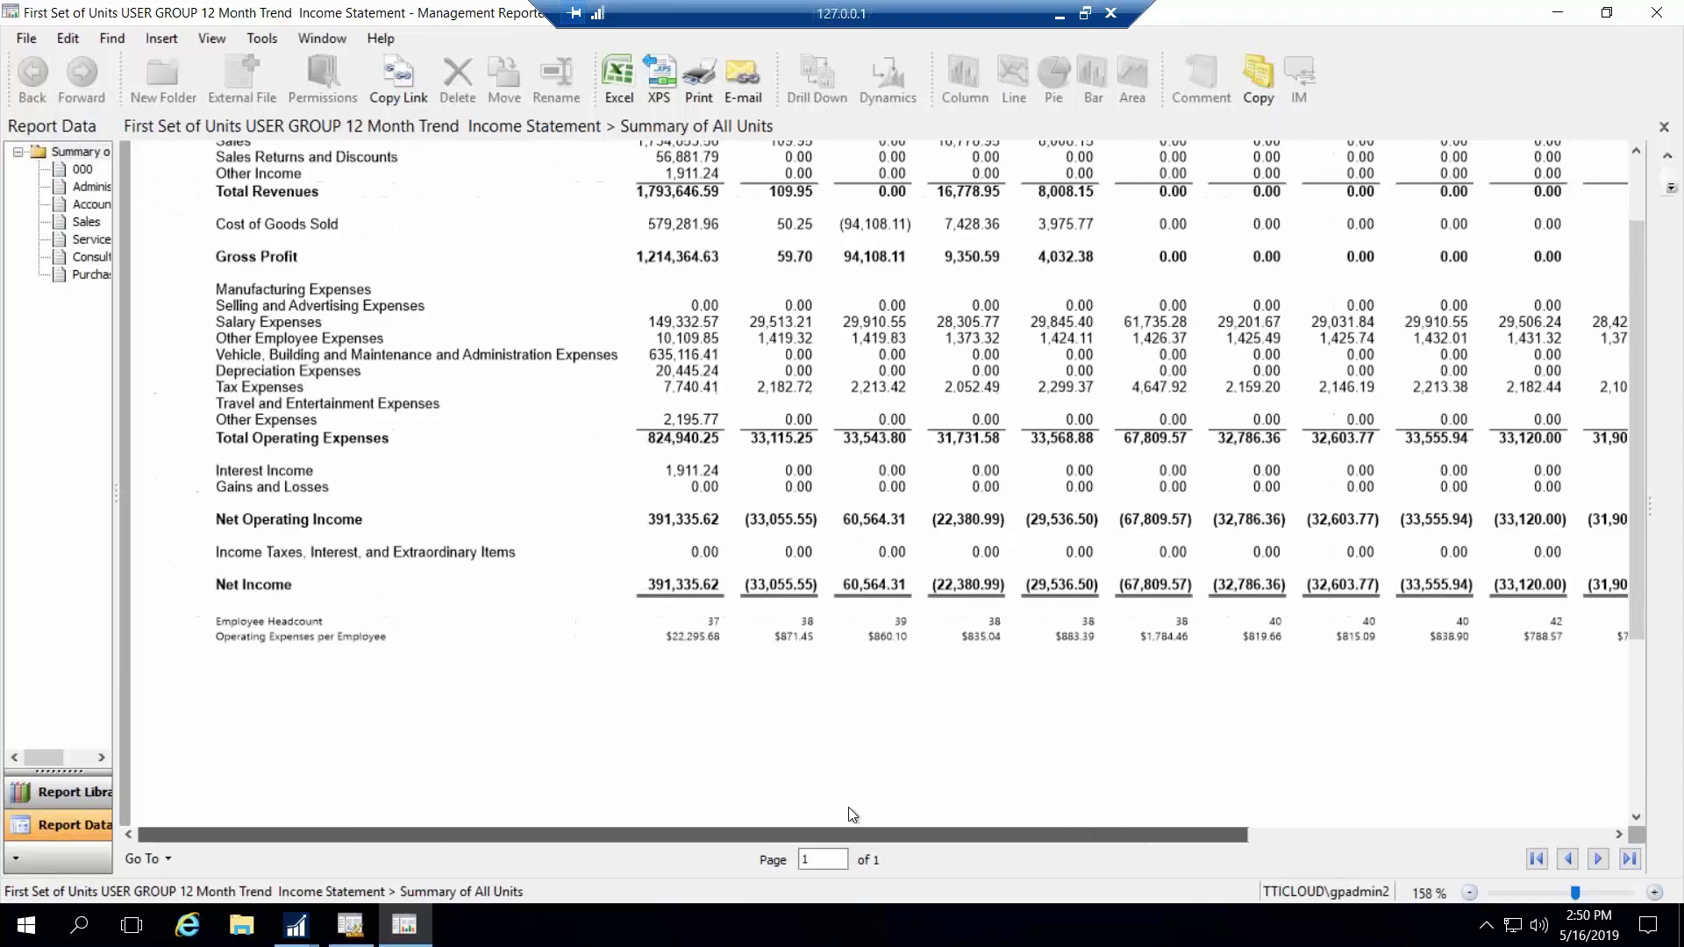
pyautogui.click(1541, 250)
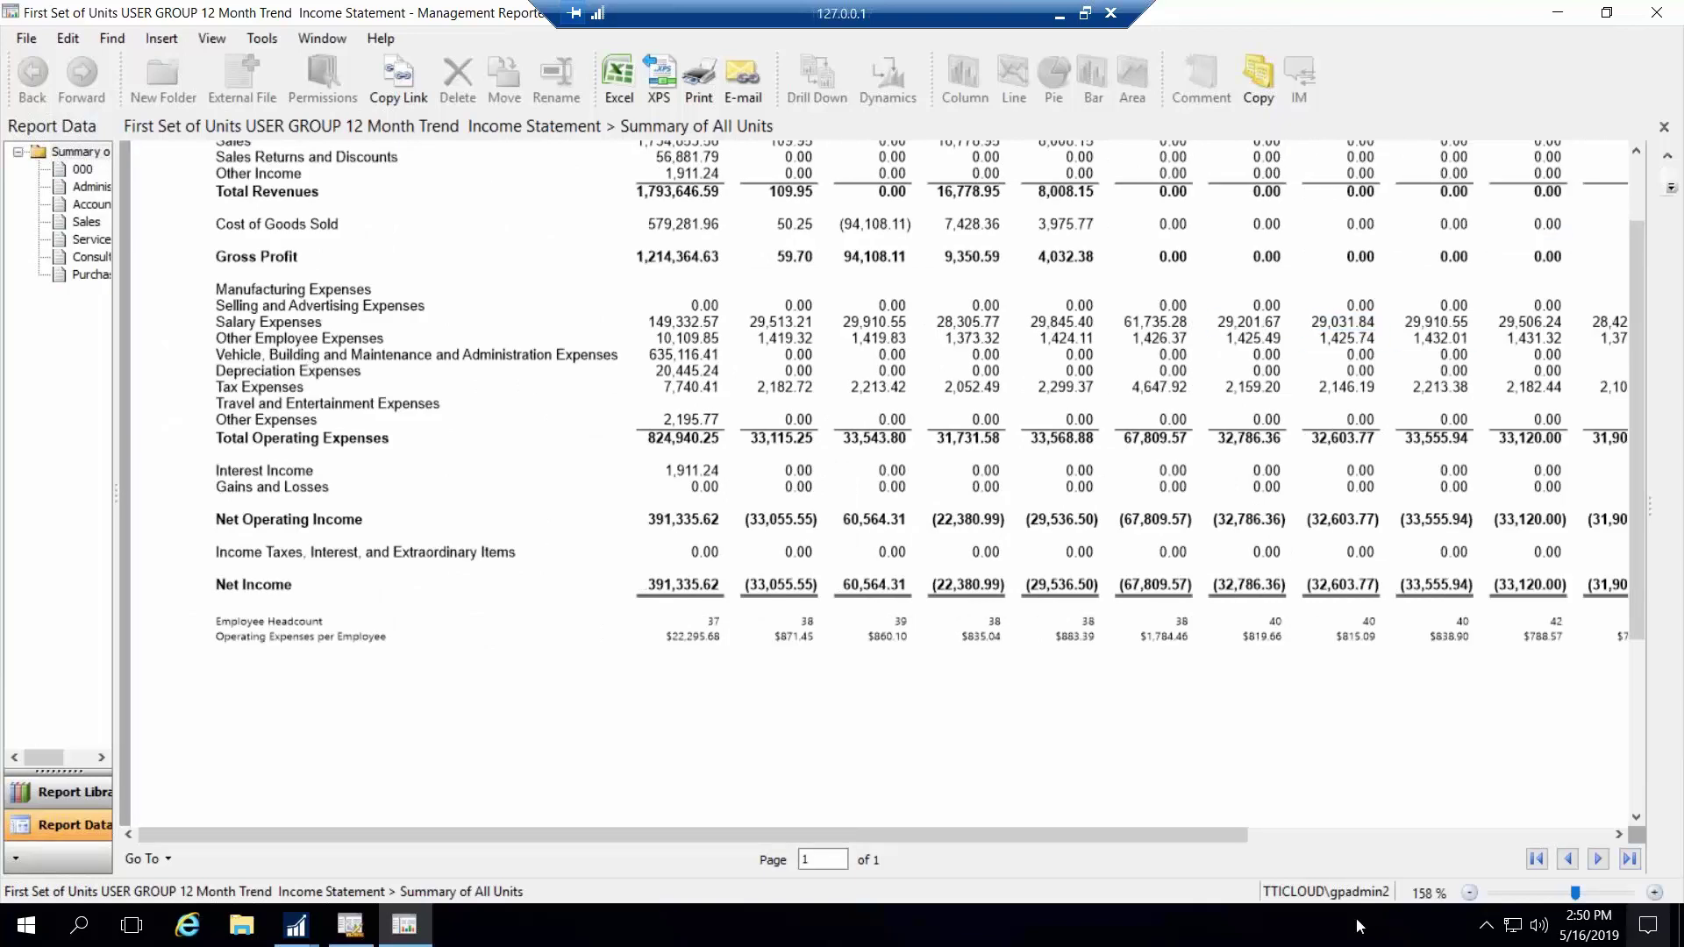
# Back in the row definition, apply the Income Statement Detail Line style to the Headcount and Operating Expense Per Employee descriptions and remove their bold
pyautogui.click(351, 926)
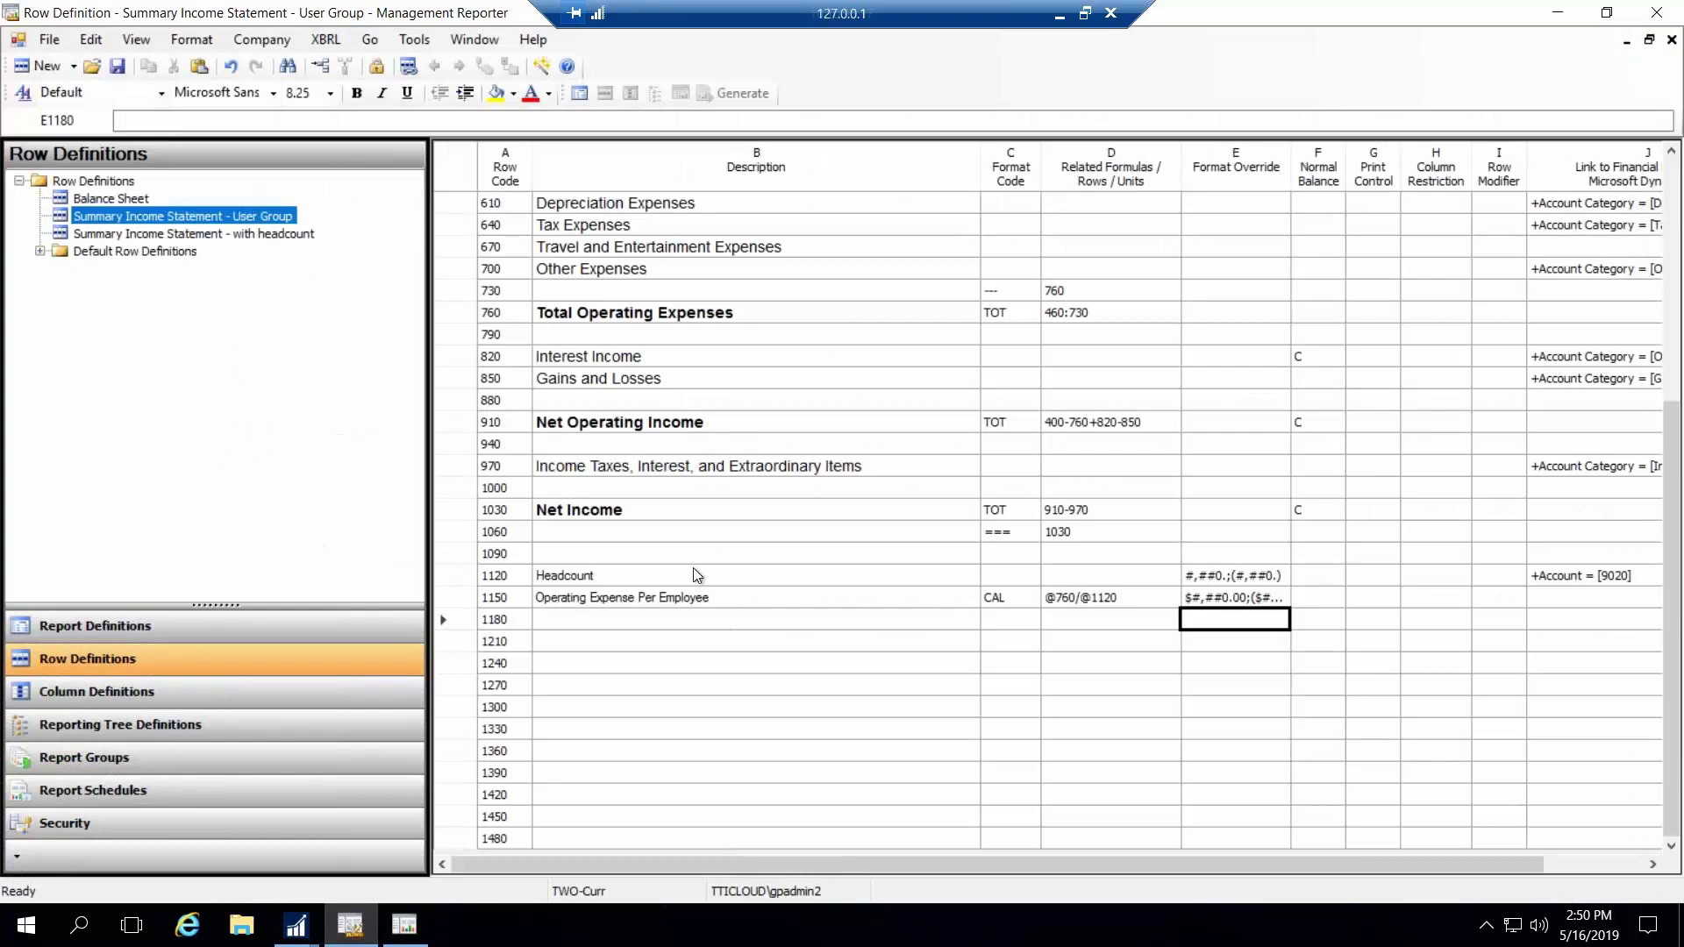
pyautogui.moveTo(649, 577); pyautogui.dragTo(645, 605)
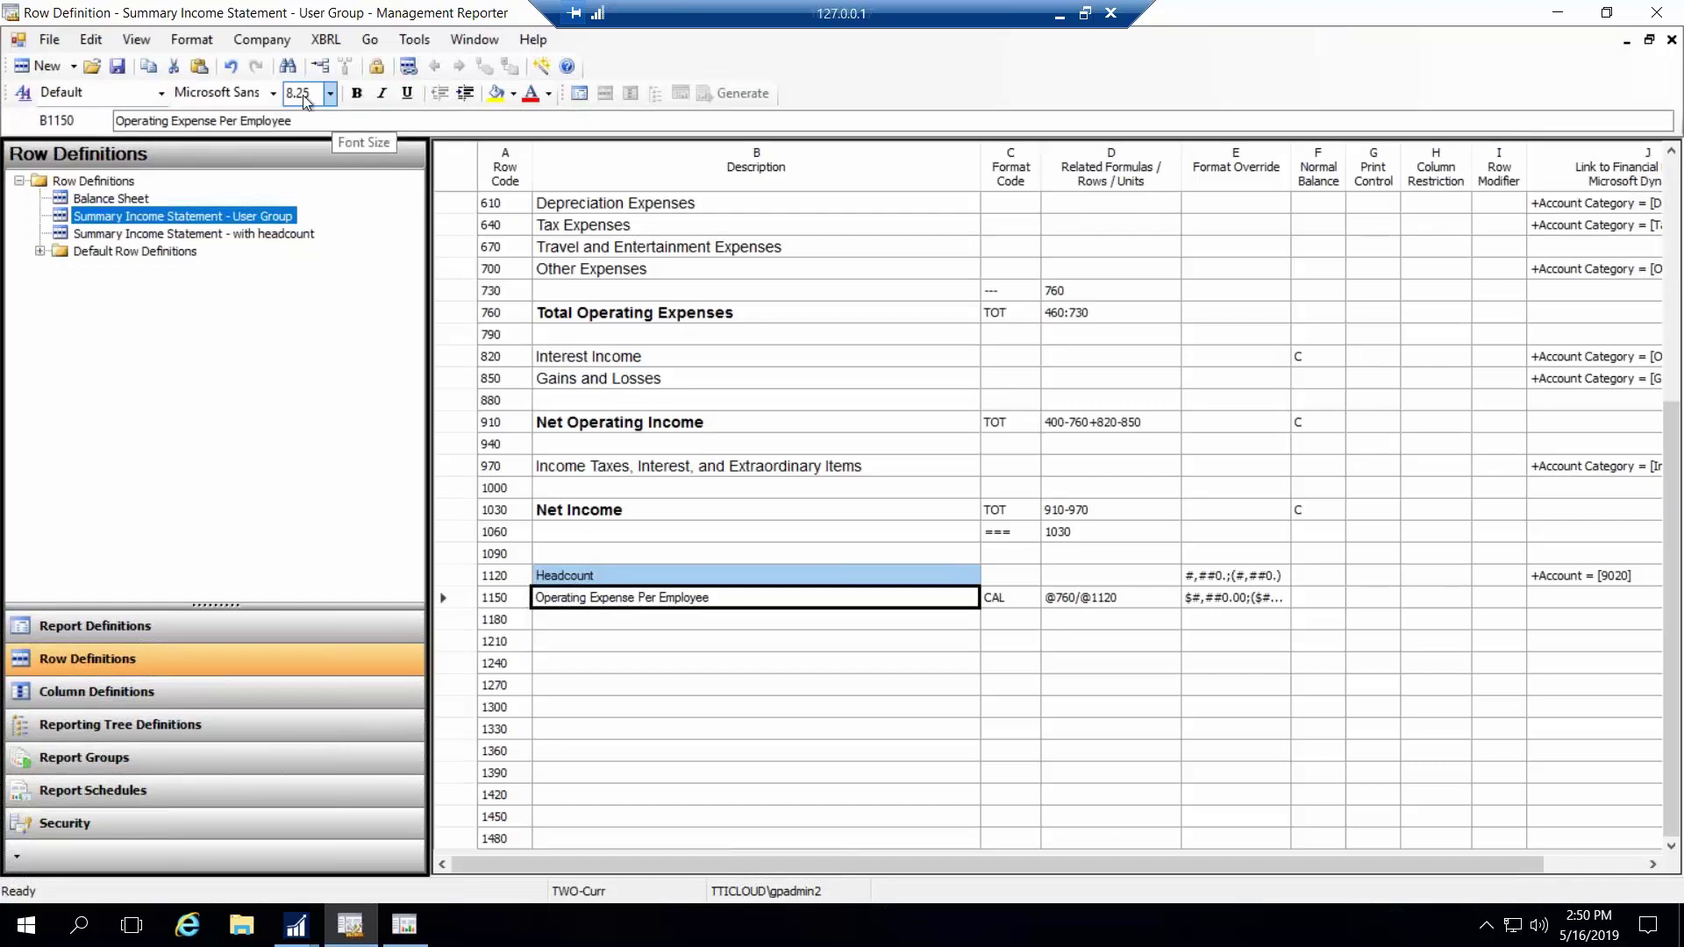
pyautogui.click(162, 94)
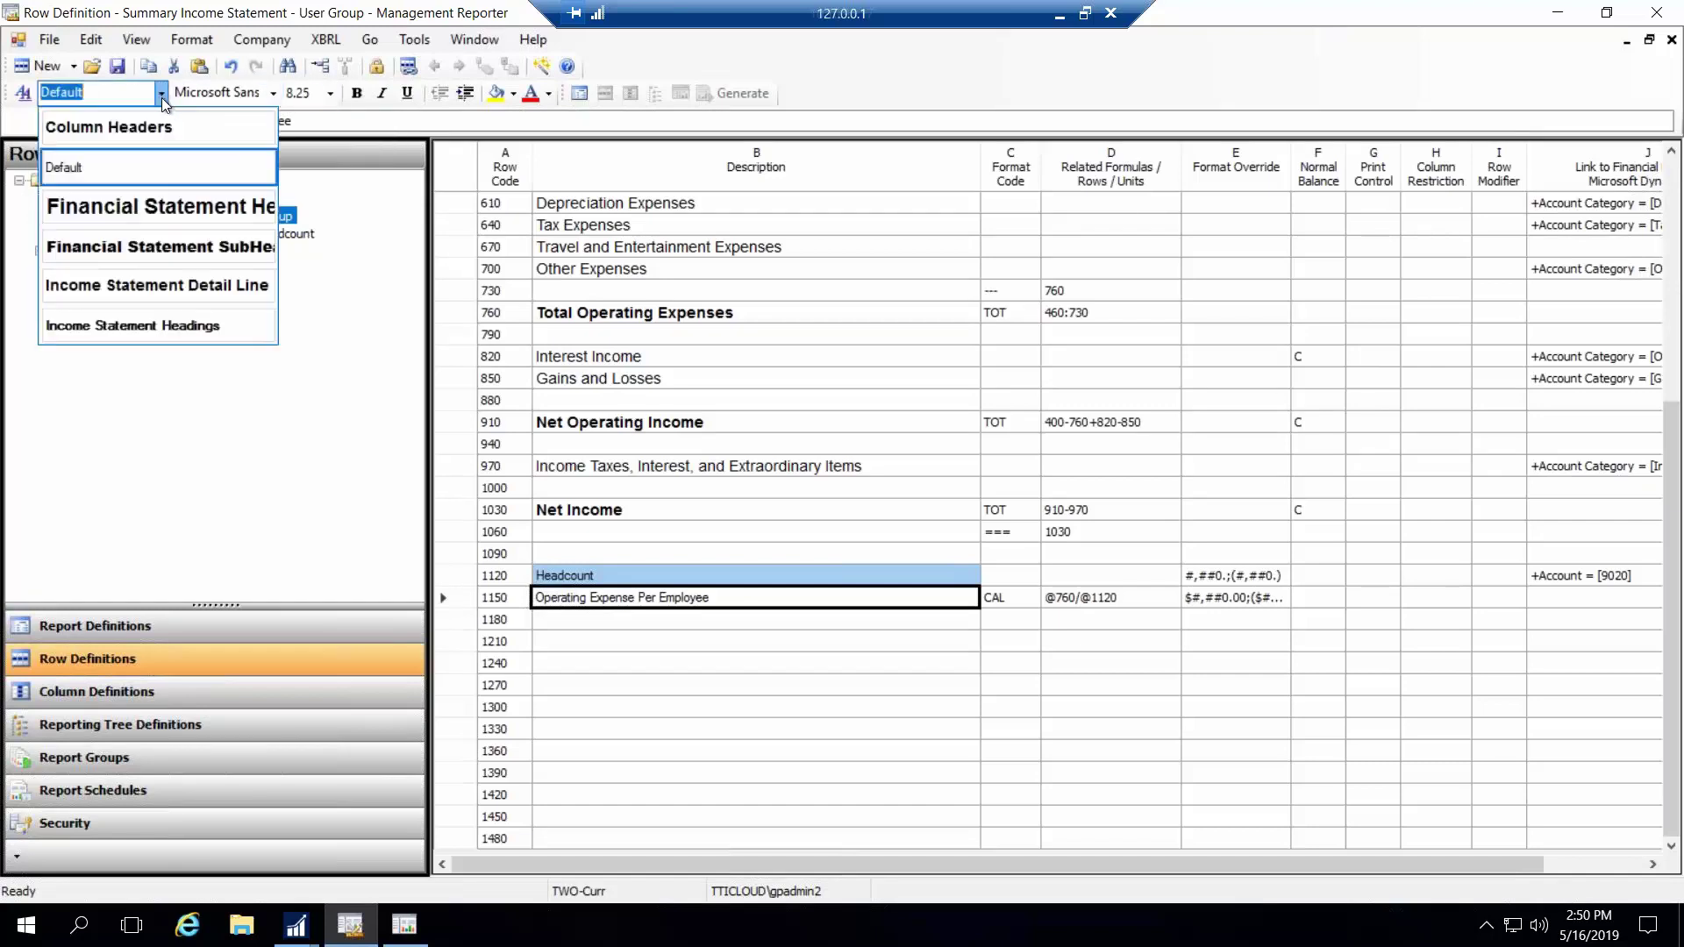
pyautogui.click(145, 286)
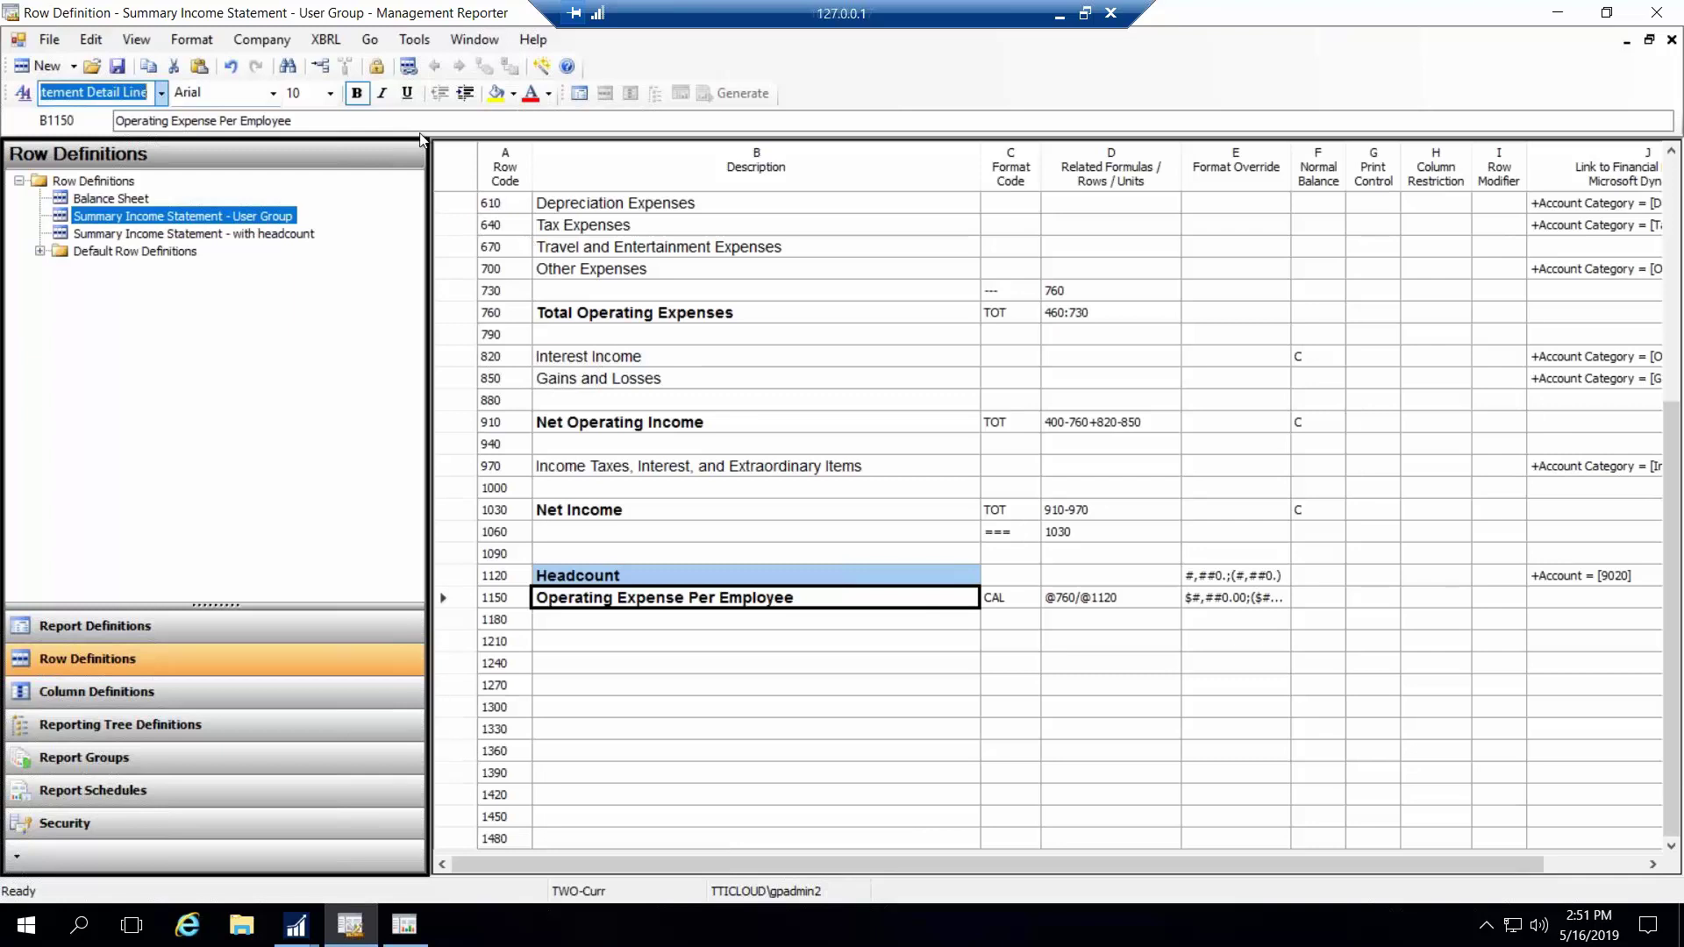
pyautogui.click(360, 94)
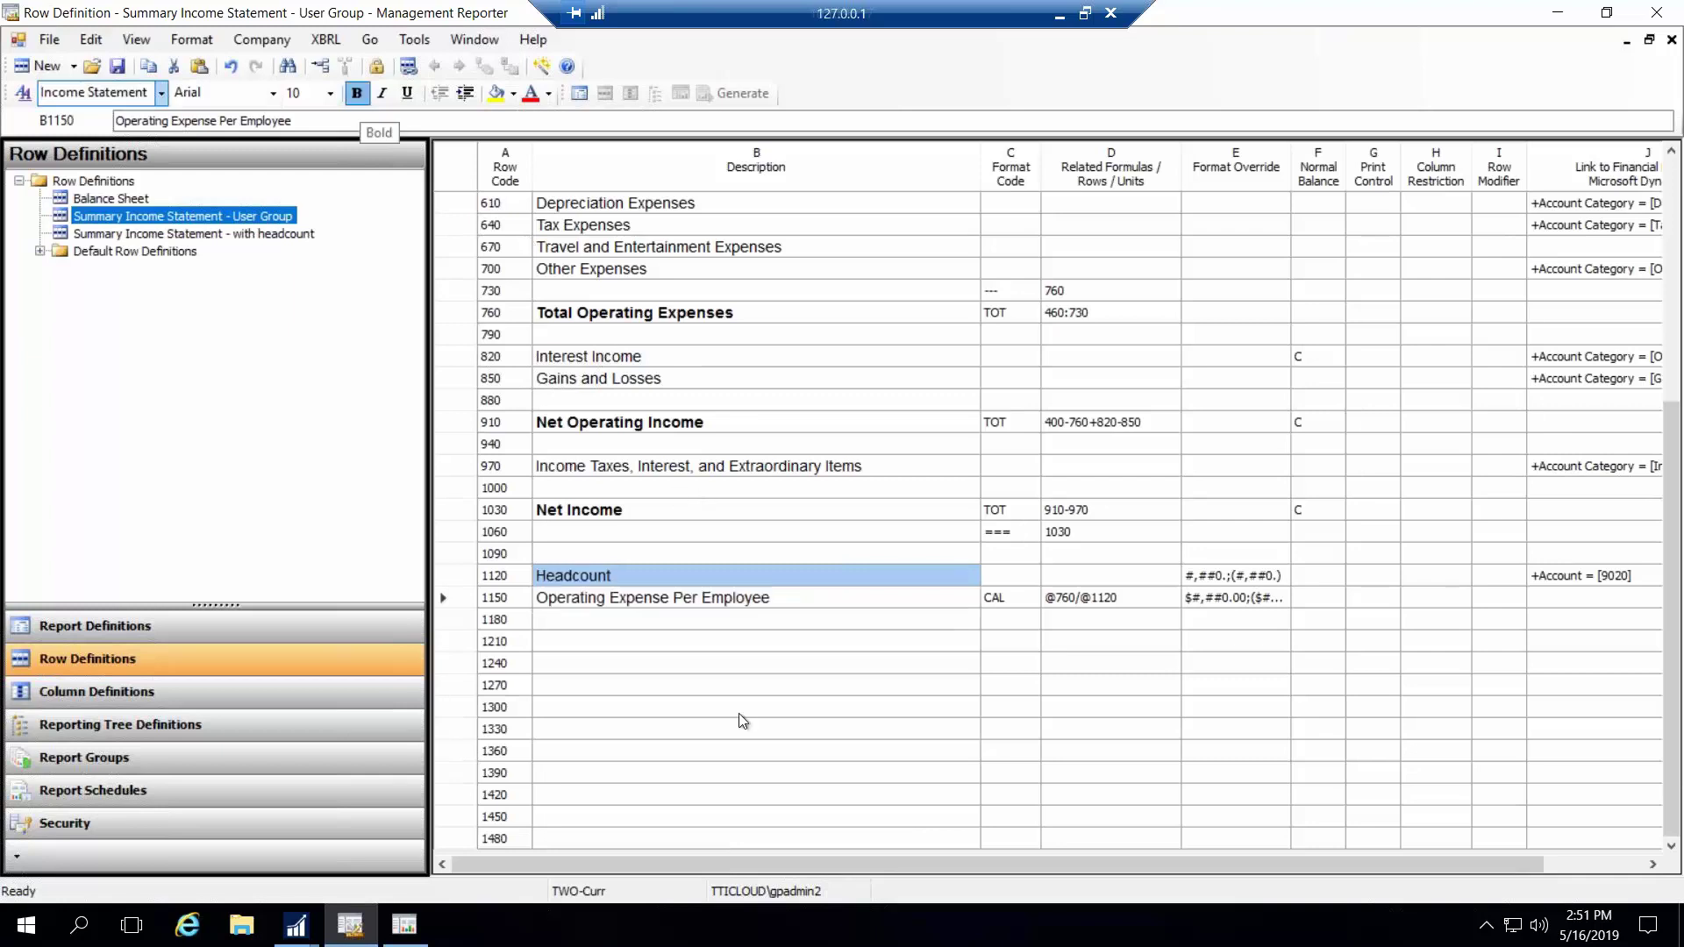
# Copy the Headcount and Operating Expense Per Employee rows, from description through financial link, into rows 1210 and 1240
pyautogui.click(605, 578)
pyautogui.click(604, 599)
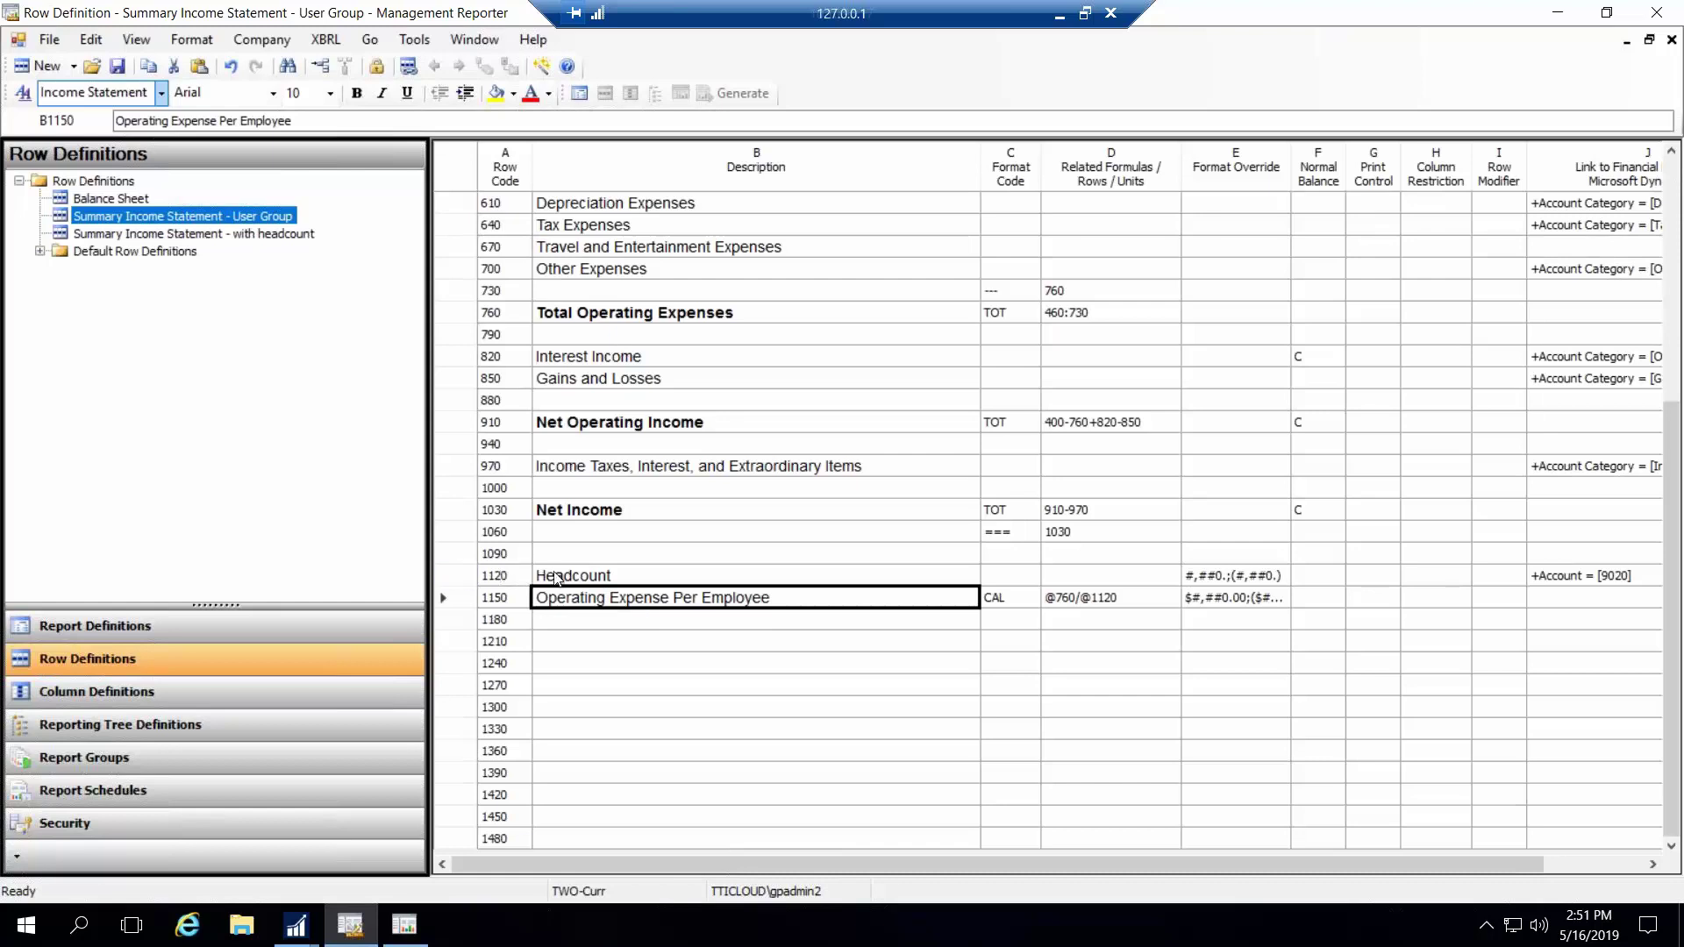
pyautogui.moveTo(571, 576); pyautogui.dragTo(1588, 600)
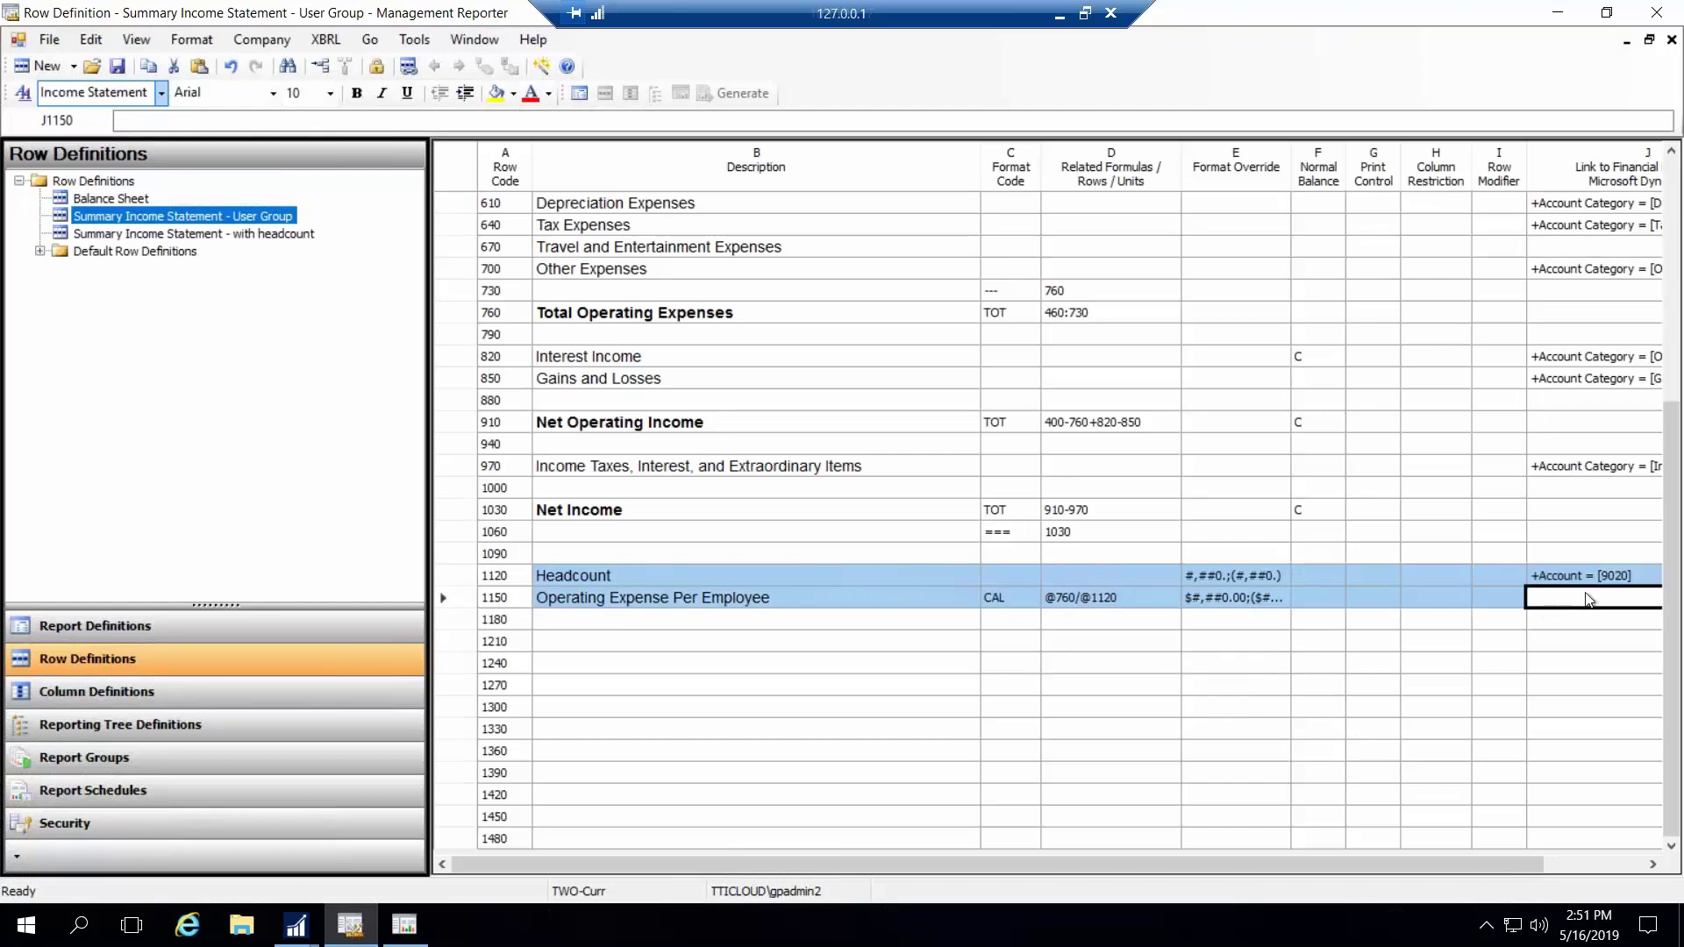
pyautogui.click(630, 646)
pyautogui.hotkey('ctrl', 'v')
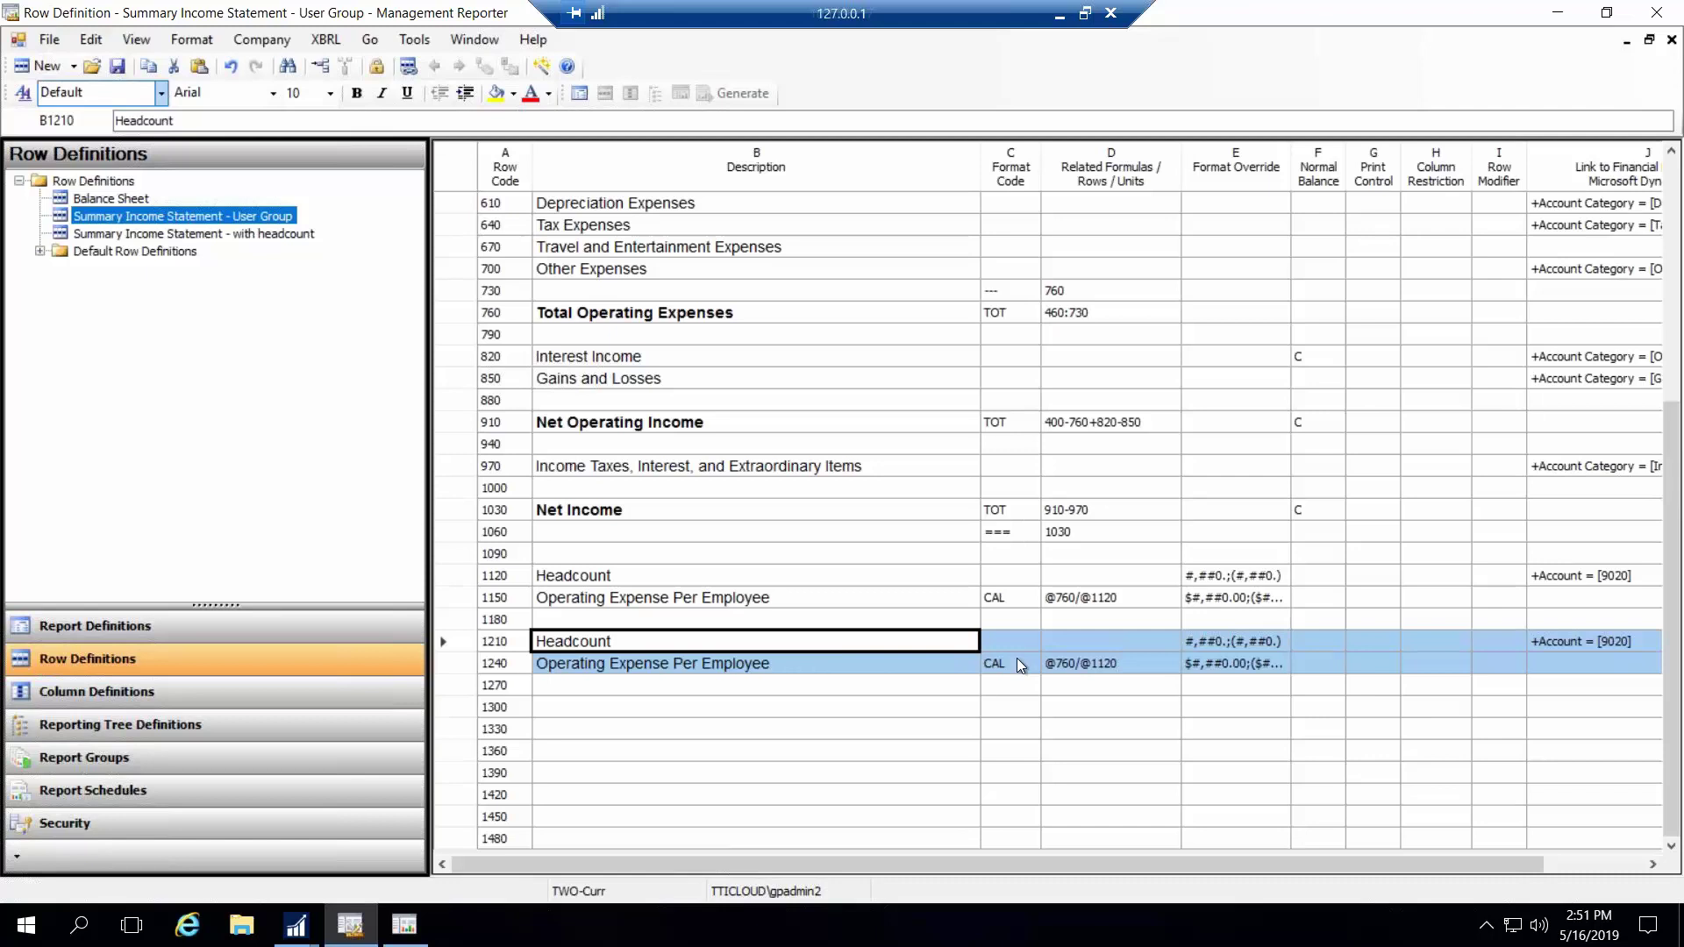
# Clear the financial account link from the copied Headcount row 1210
pyautogui.click(1097, 644)
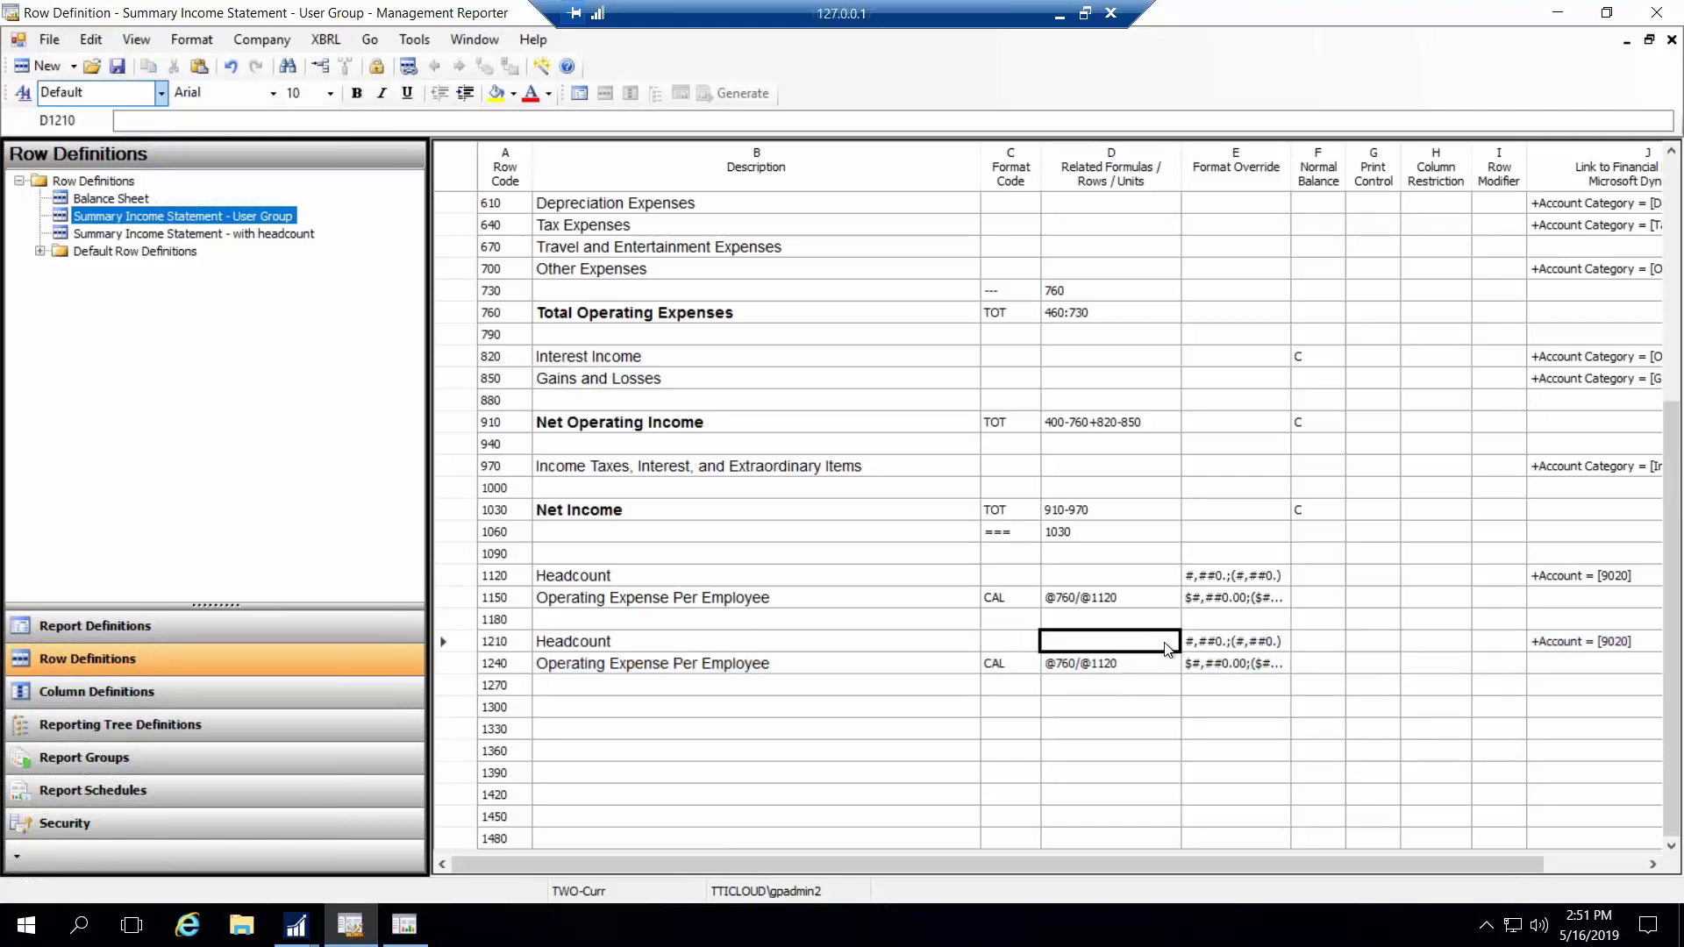
pyautogui.click(1602, 642)
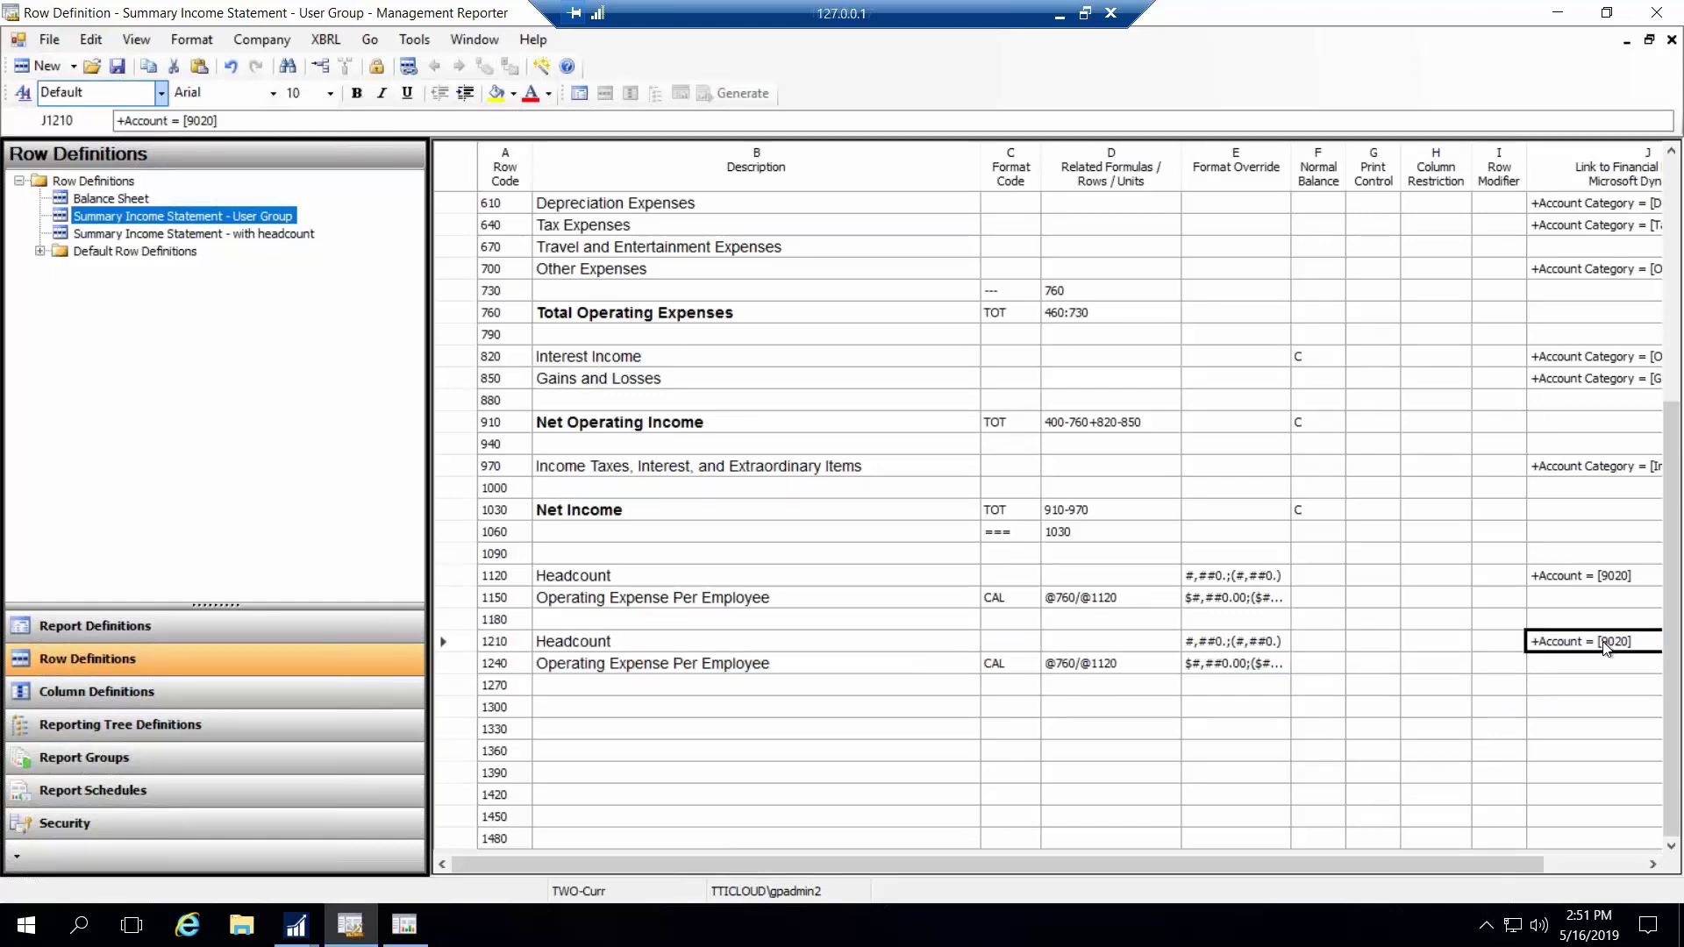
pyautogui.press('Delete')
# Set the format code of the copied Headcount row 1210 to CAL
pyautogui.click(1015, 582)
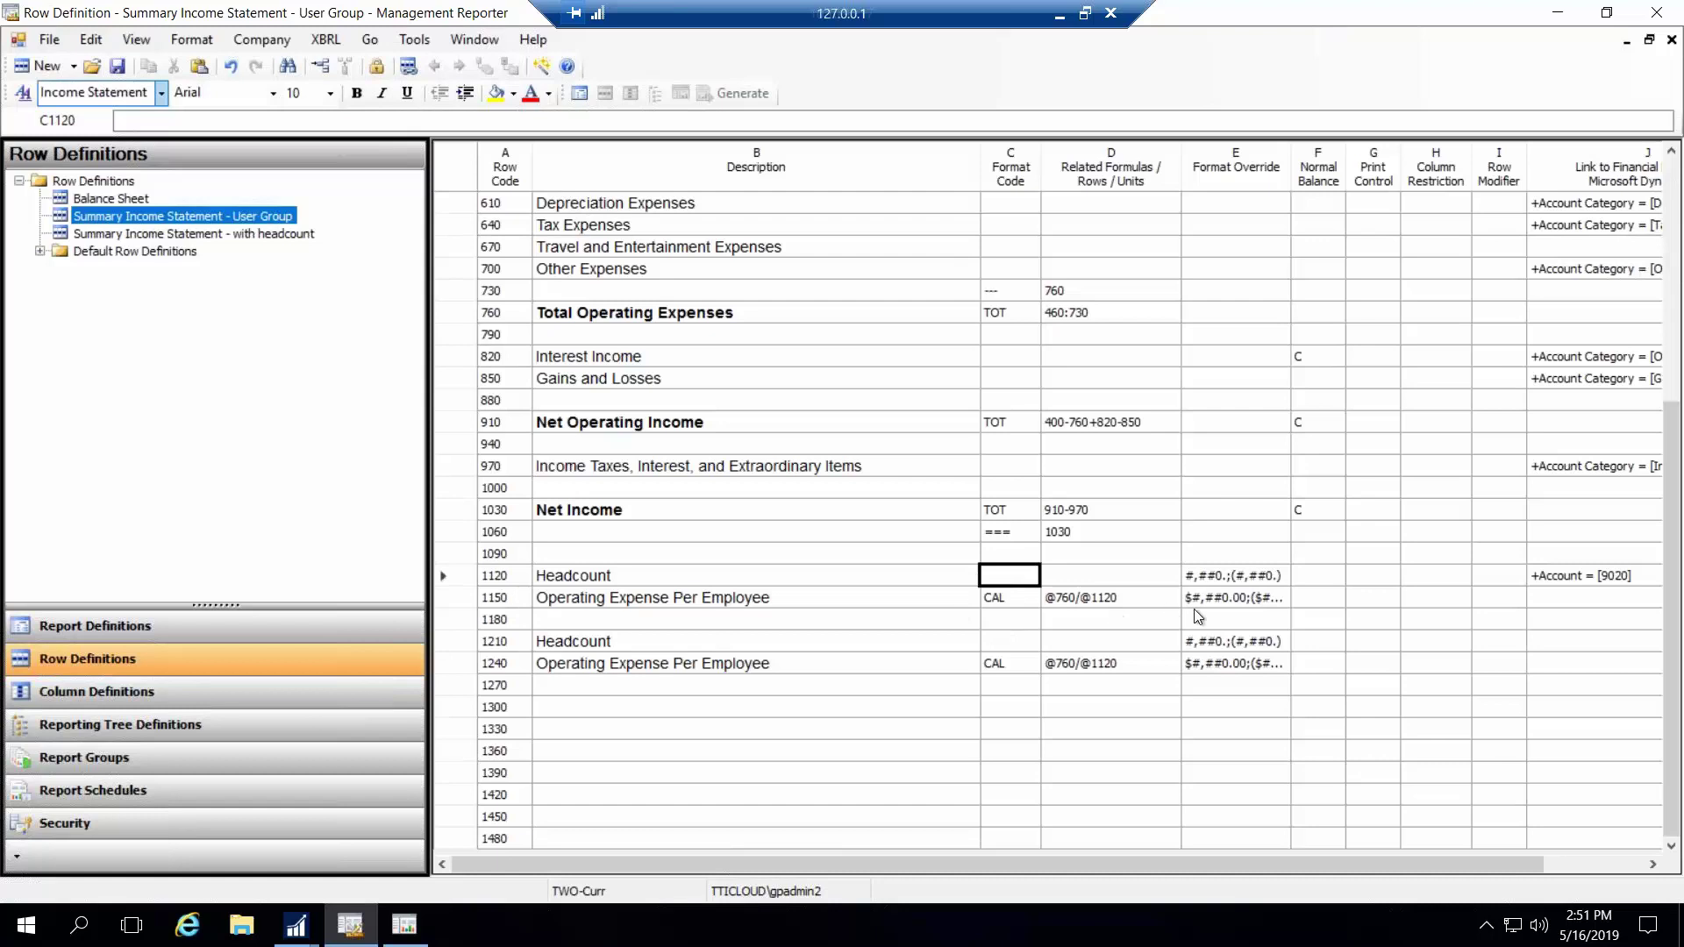
pyautogui.click(988, 639)
pyautogui.click(1093, 646)
pyautogui.click(1013, 647)
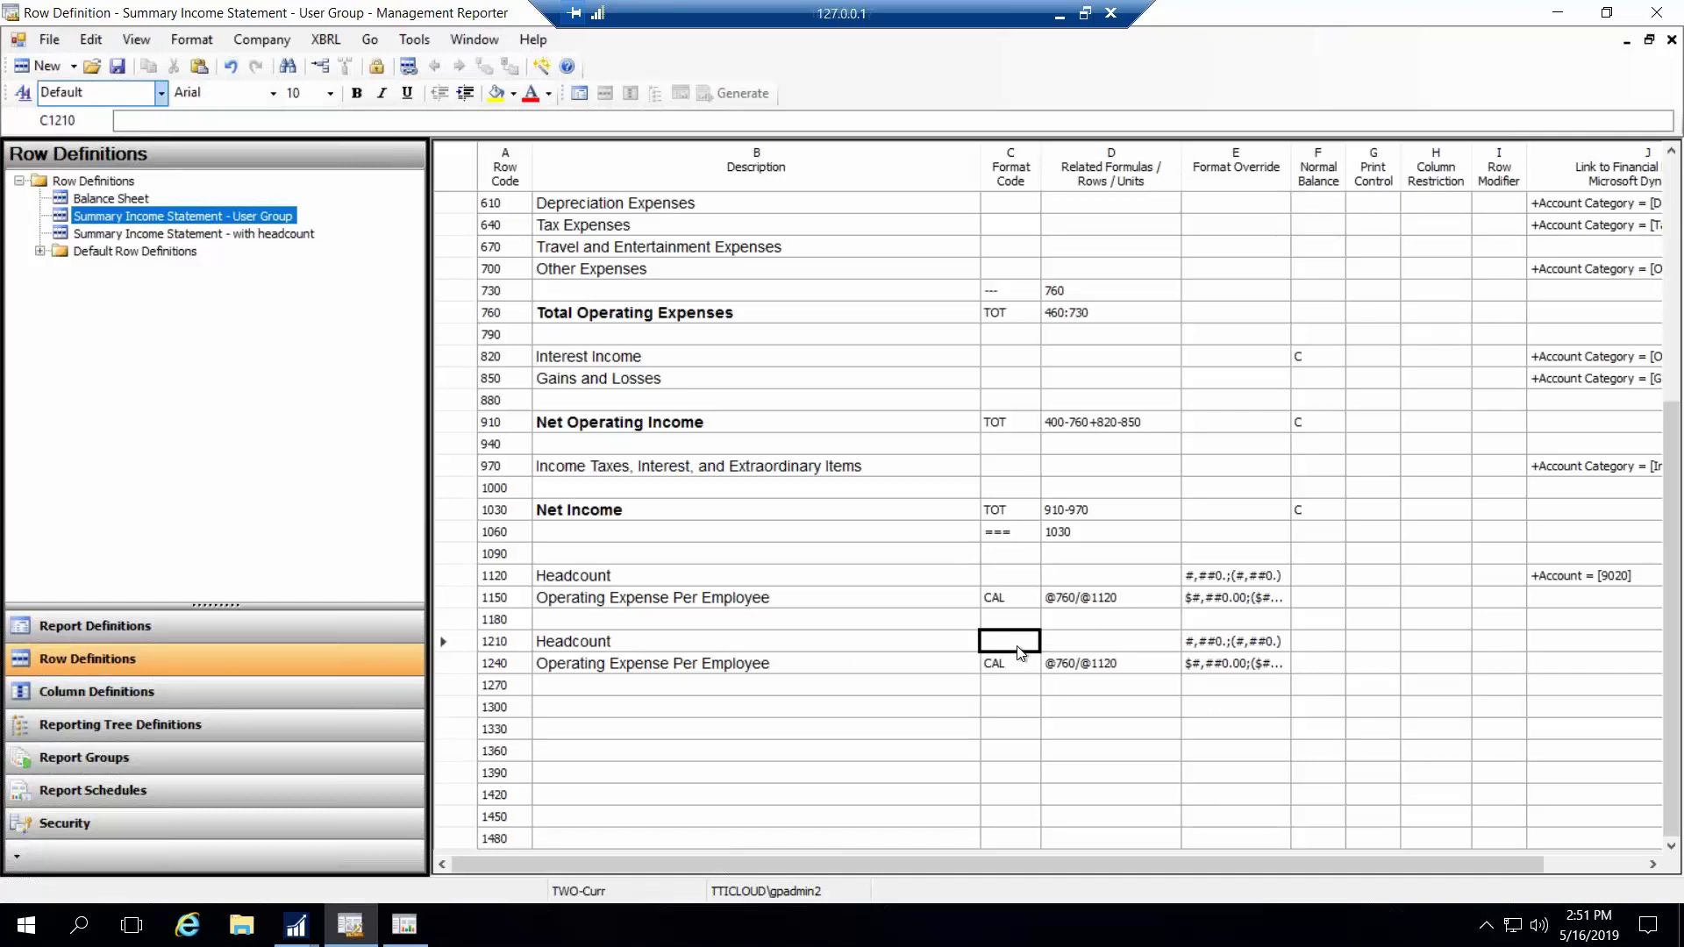
pyautogui.write('cal')
pyautogui.press('Tab')
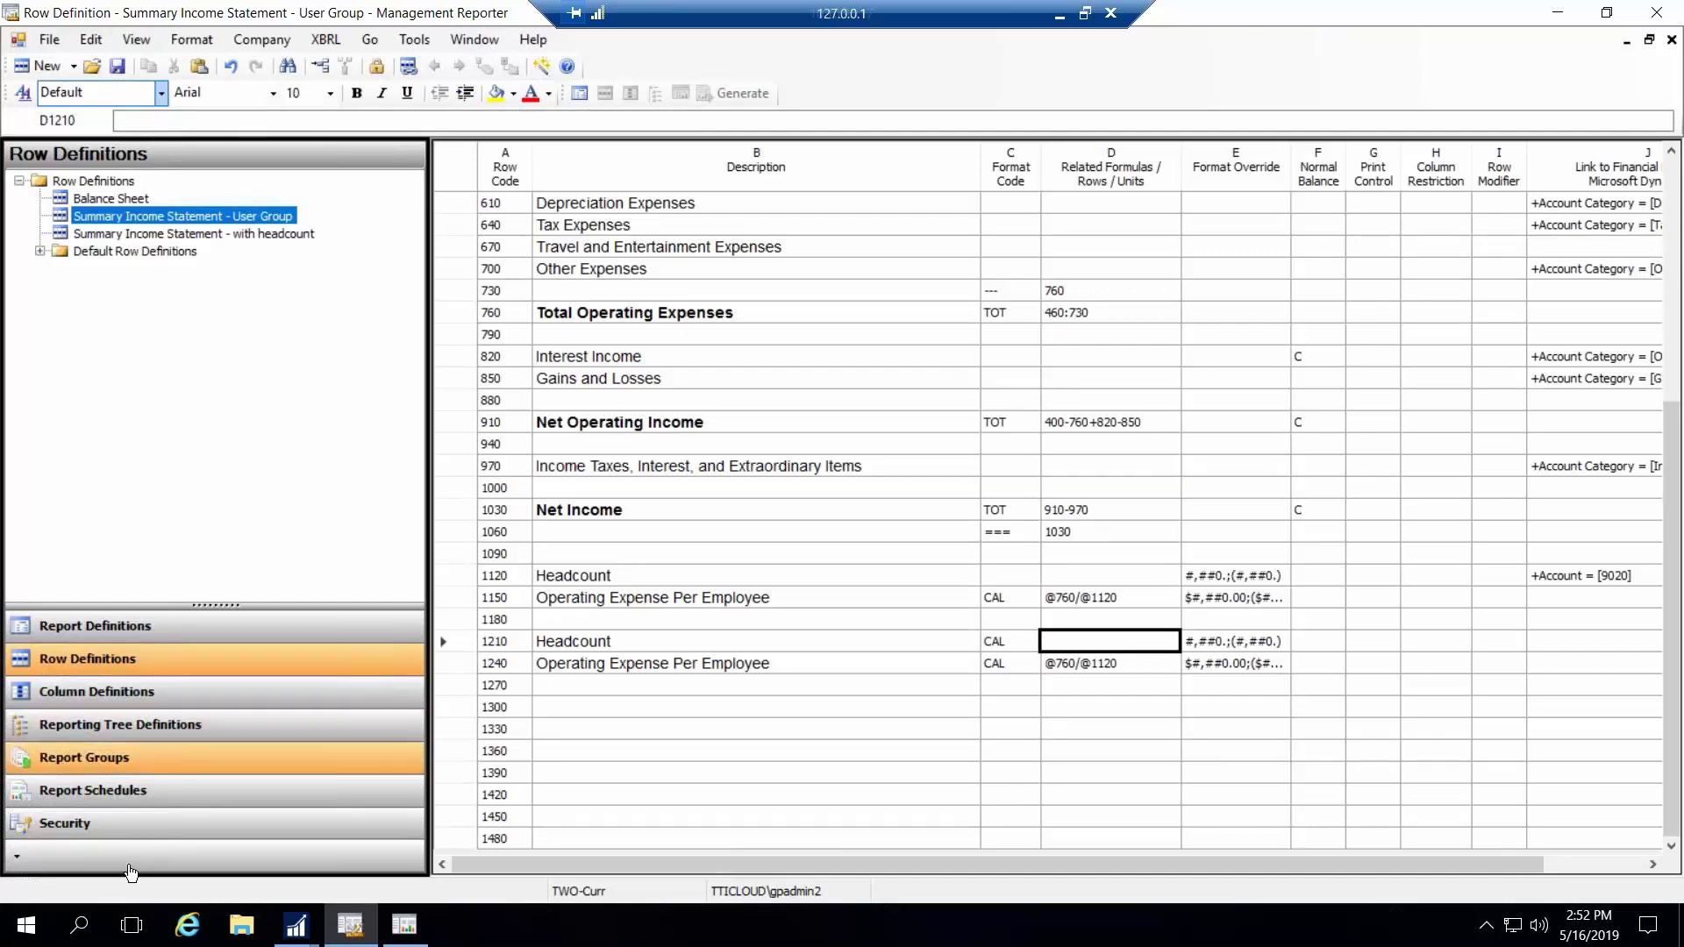
# Start Notepad and open the Formulas text file from the Desktop
pyautogui.click(26, 925)
pyautogui.write('note')
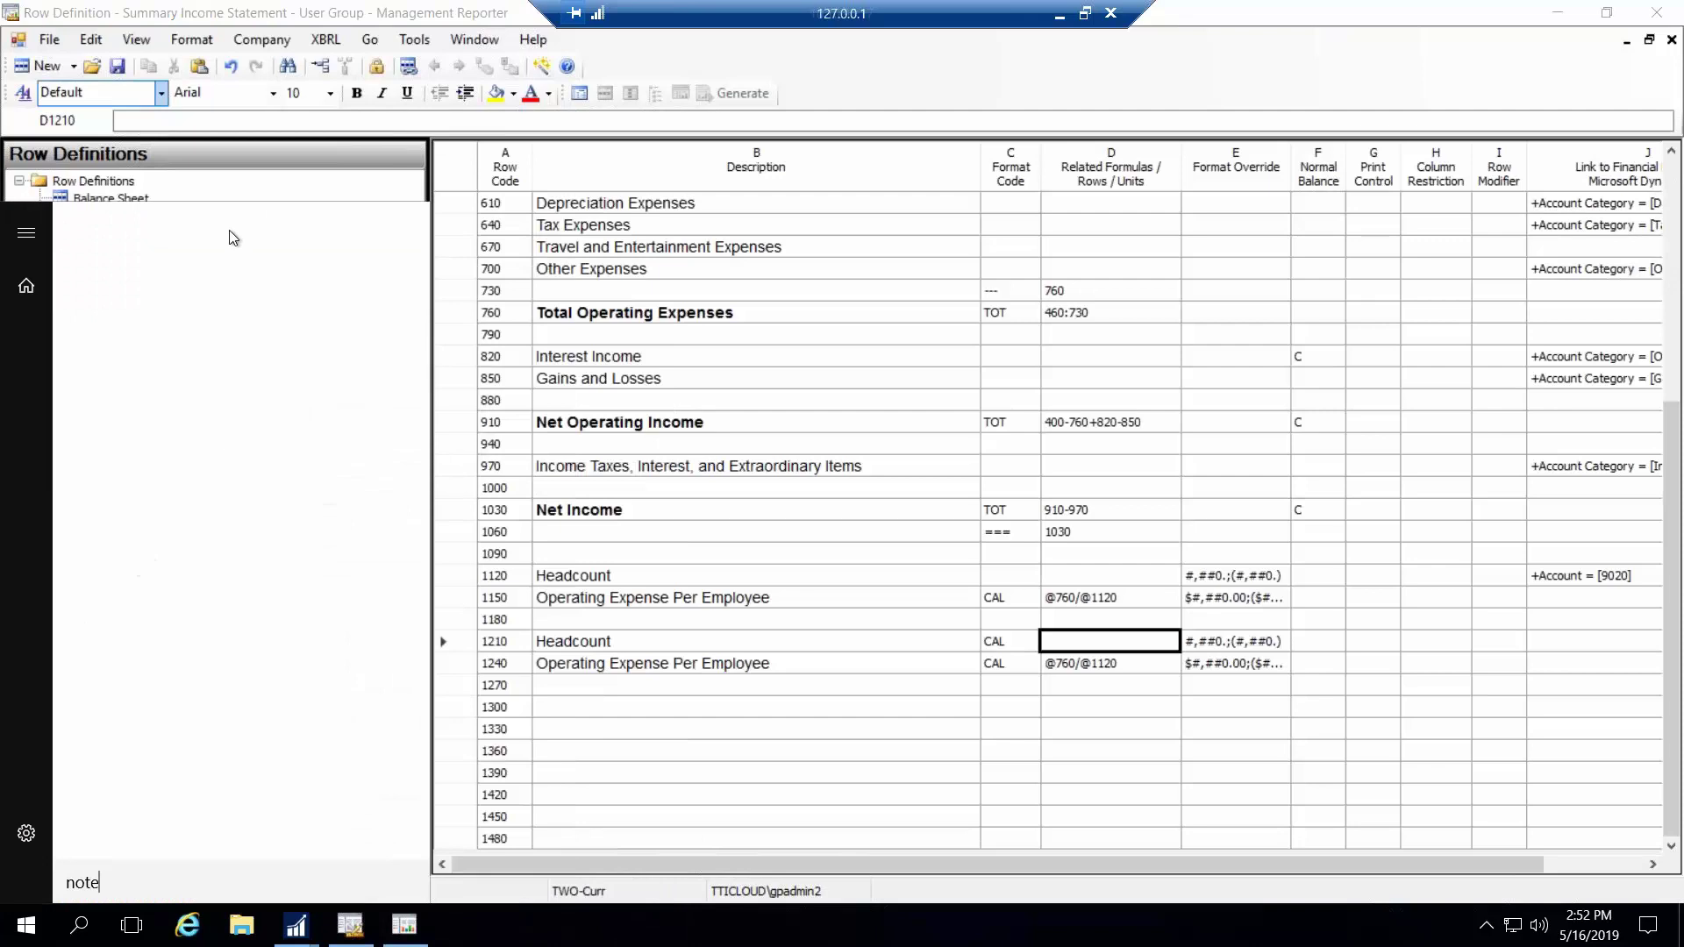
pyautogui.click(147, 294)
pyautogui.click(189, 483)
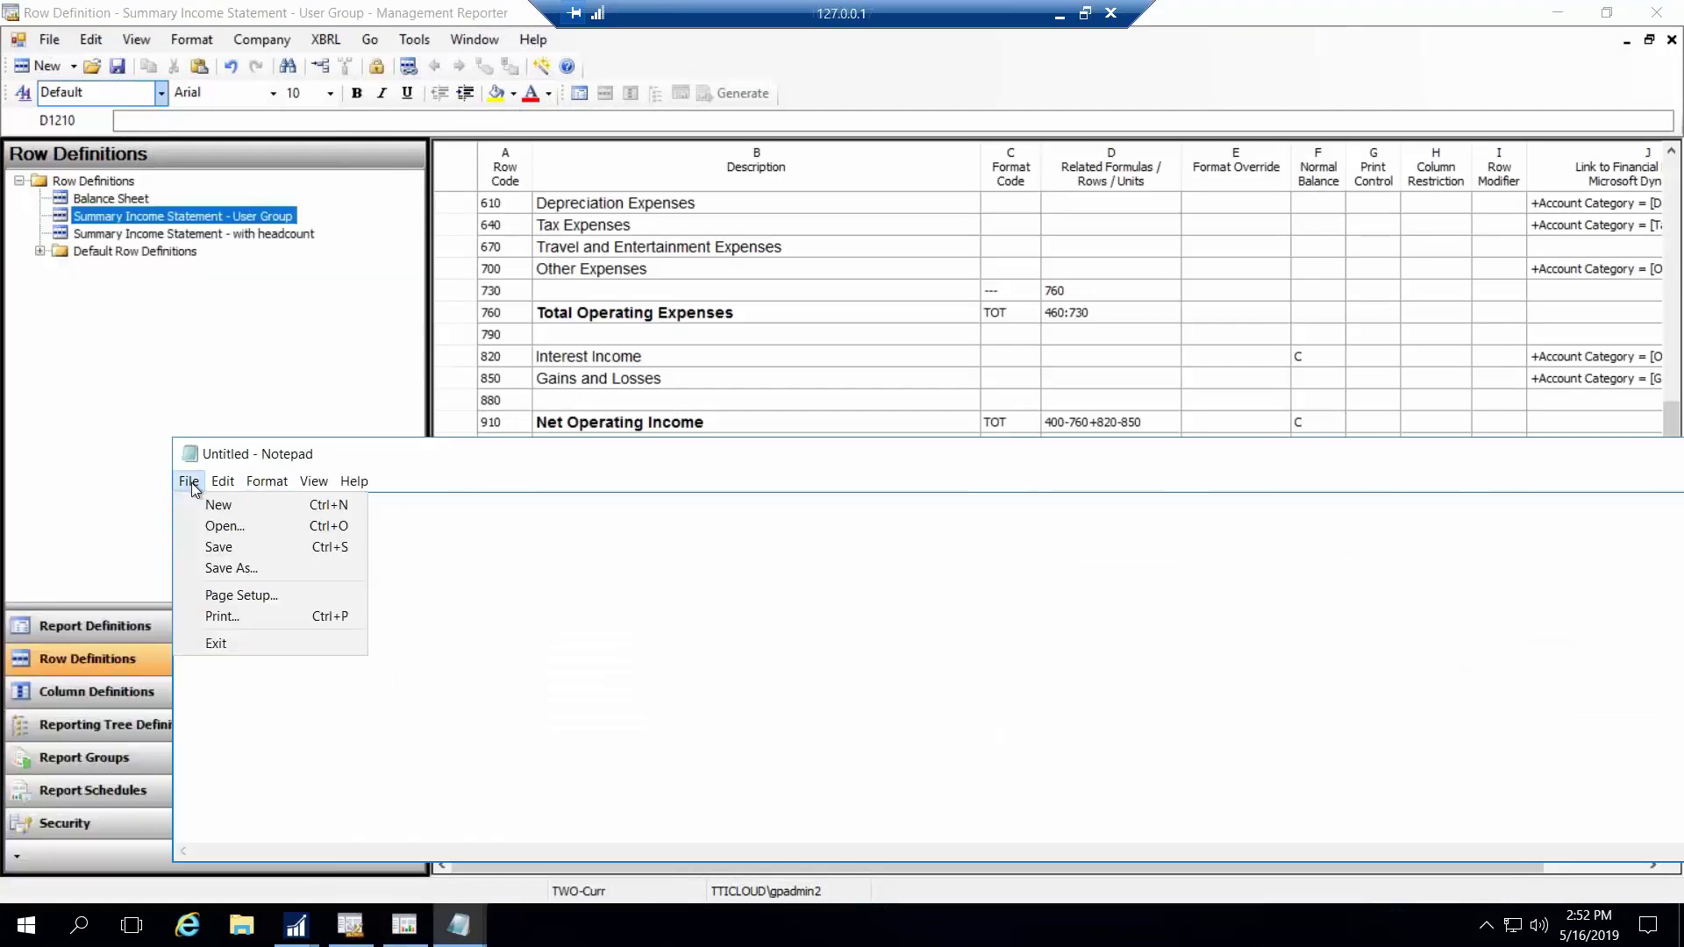
pyautogui.click(226, 545)
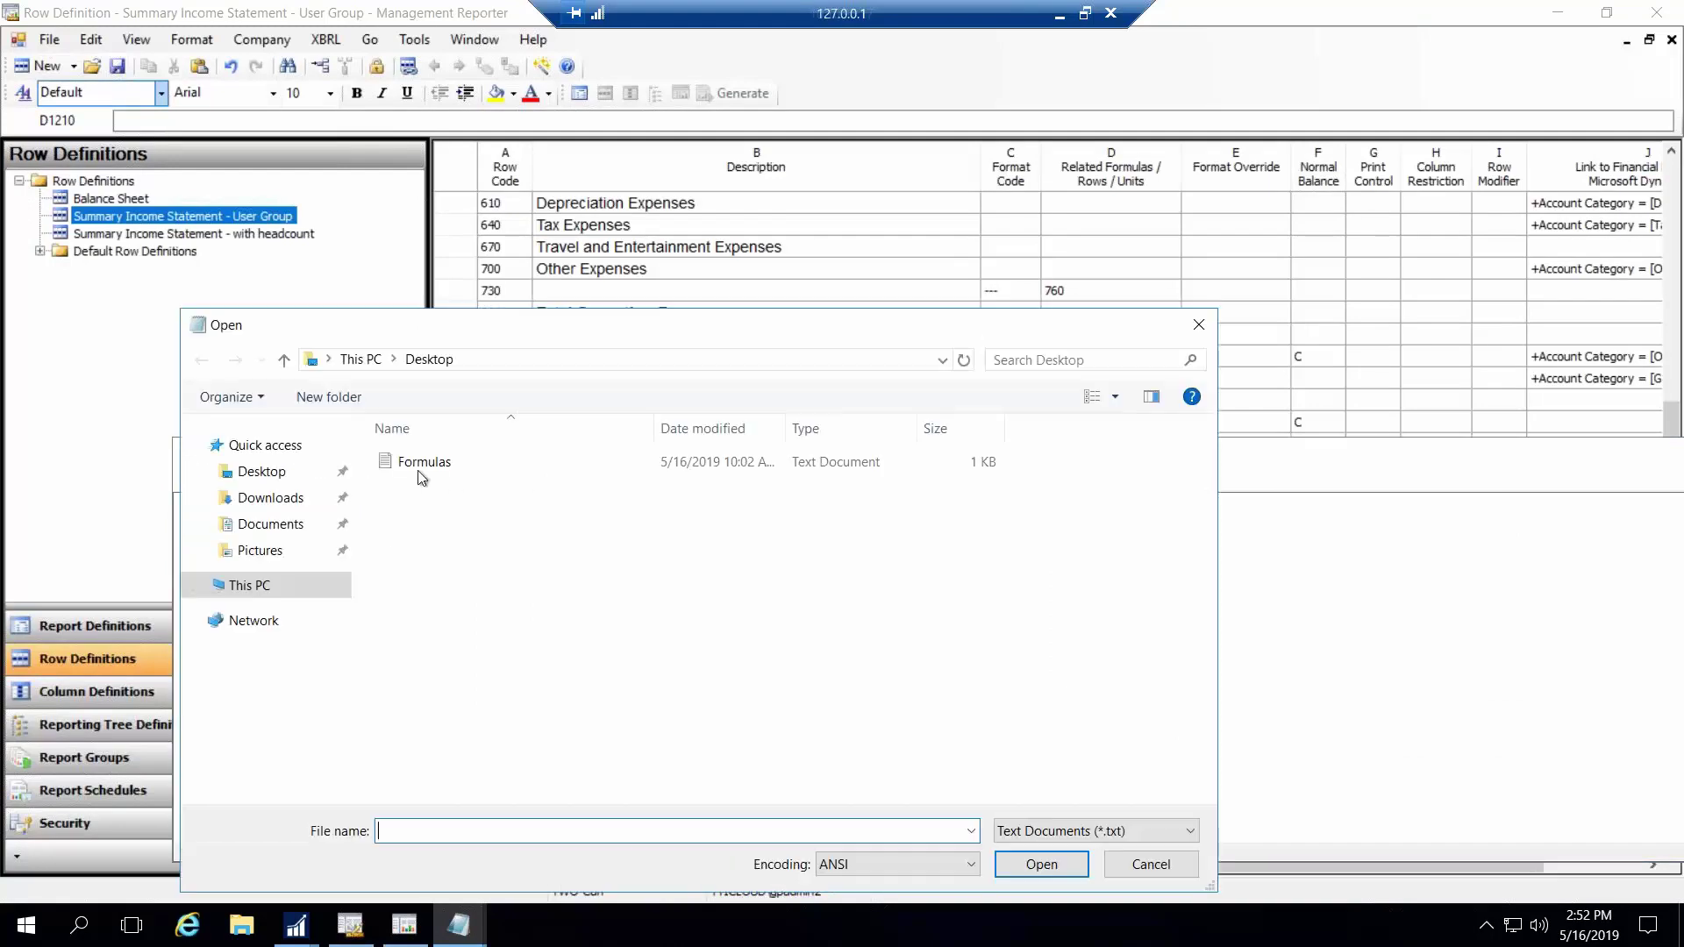
pyautogui.doubleClick(428, 463)
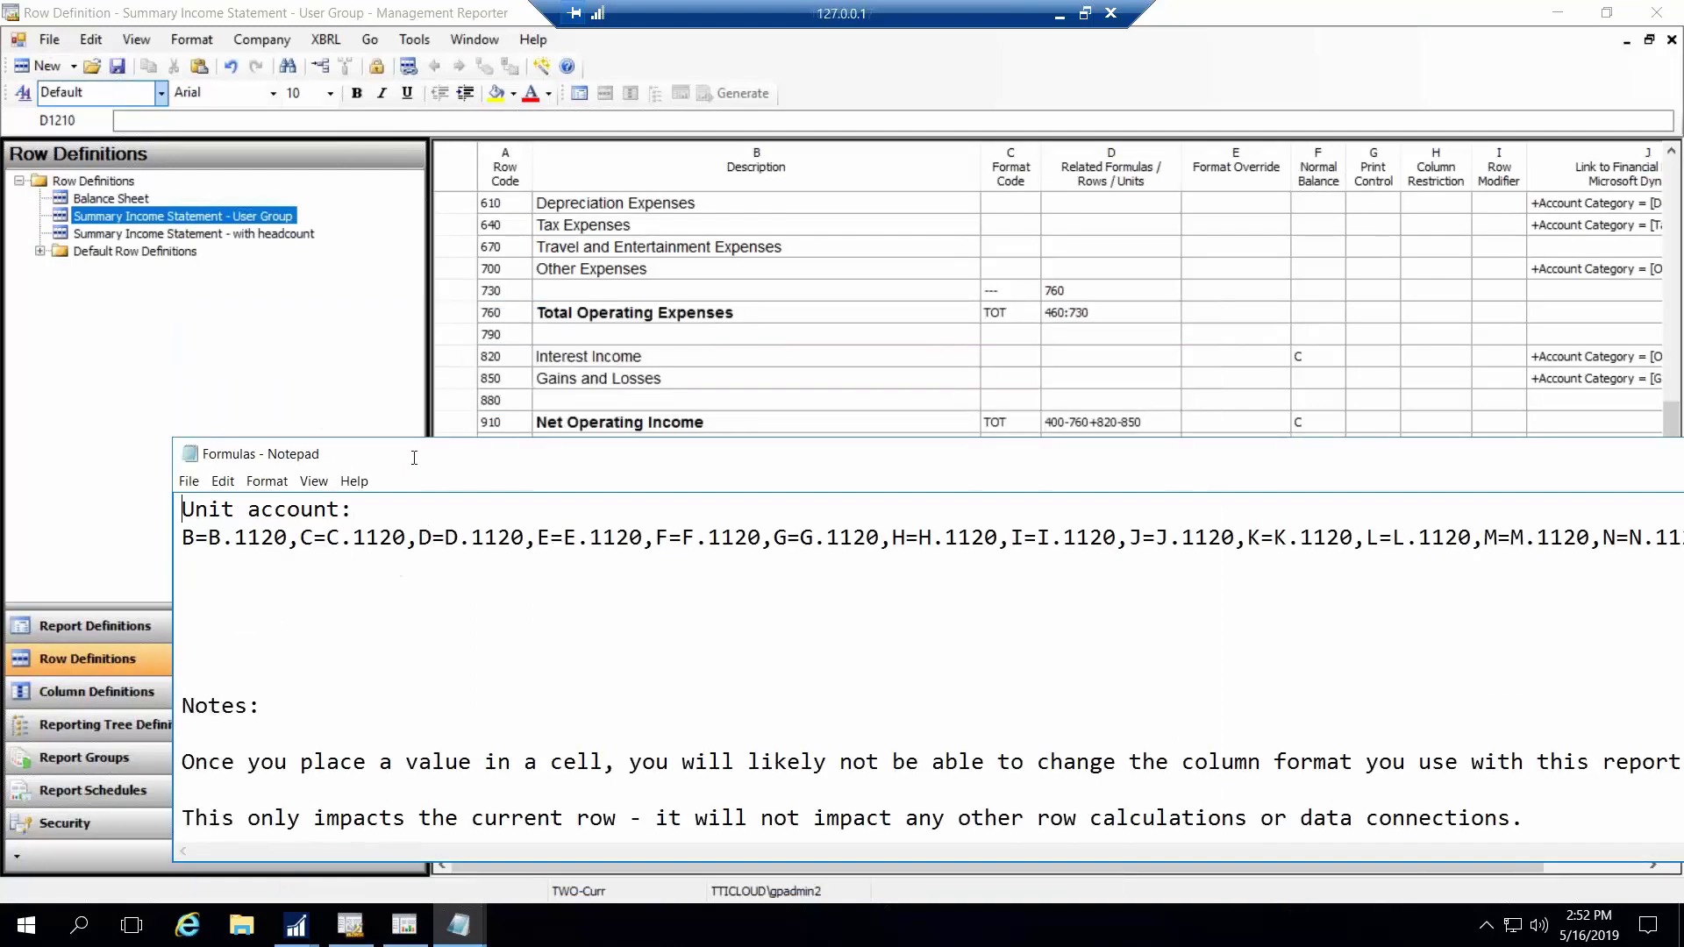
# Copy the unit account formula B=B.1120 through N=N.1120/12 from Notepad into row 1210's related formulas in Management Reporter
pyautogui.moveTo(413, 455); pyautogui.dragTo(272, 219)
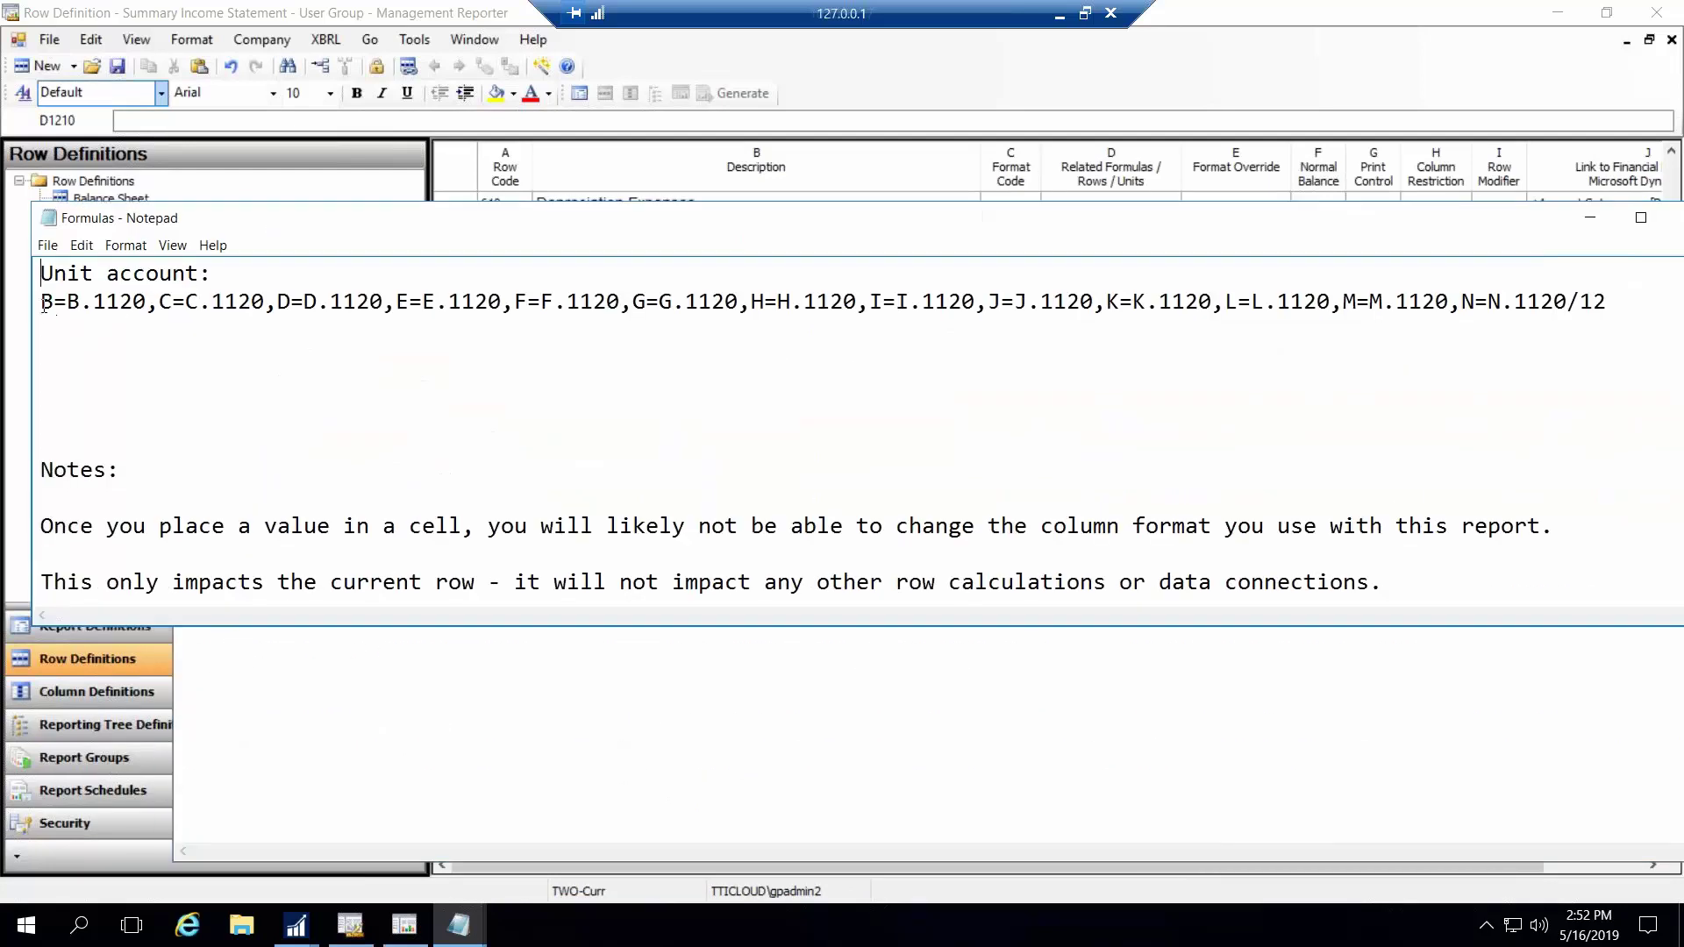
pyautogui.moveTo(42, 302); pyautogui.dragTo(1630, 305)
pyautogui.hotkey('ctrl', 'c')
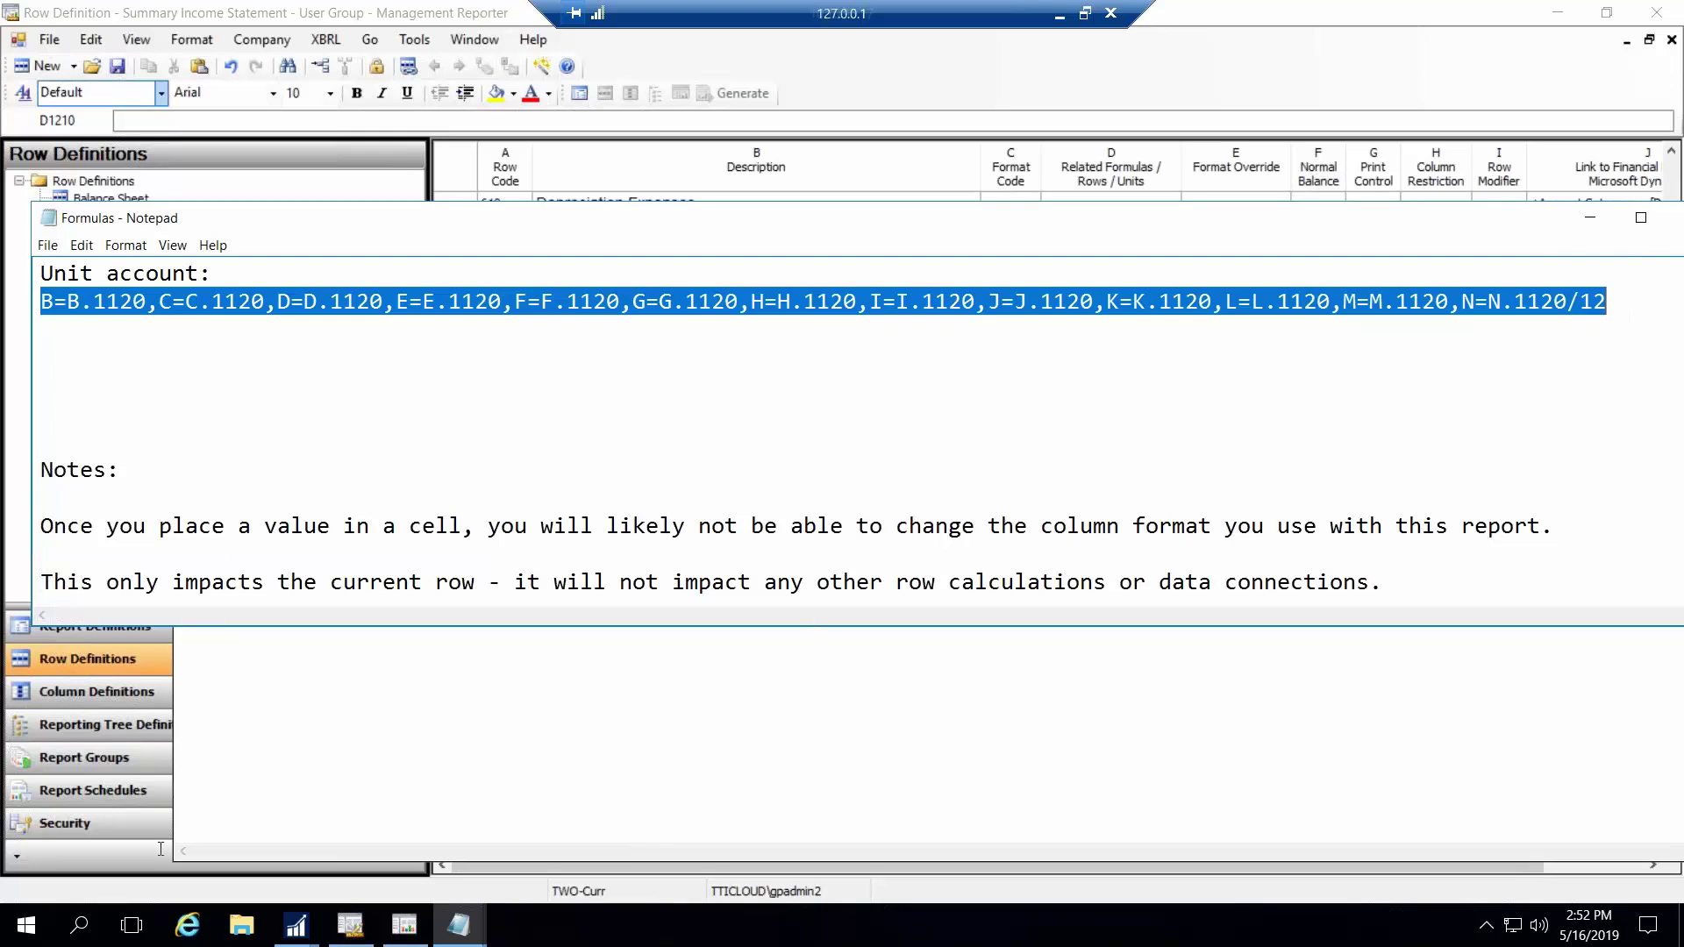
pyautogui.click(391, 835)
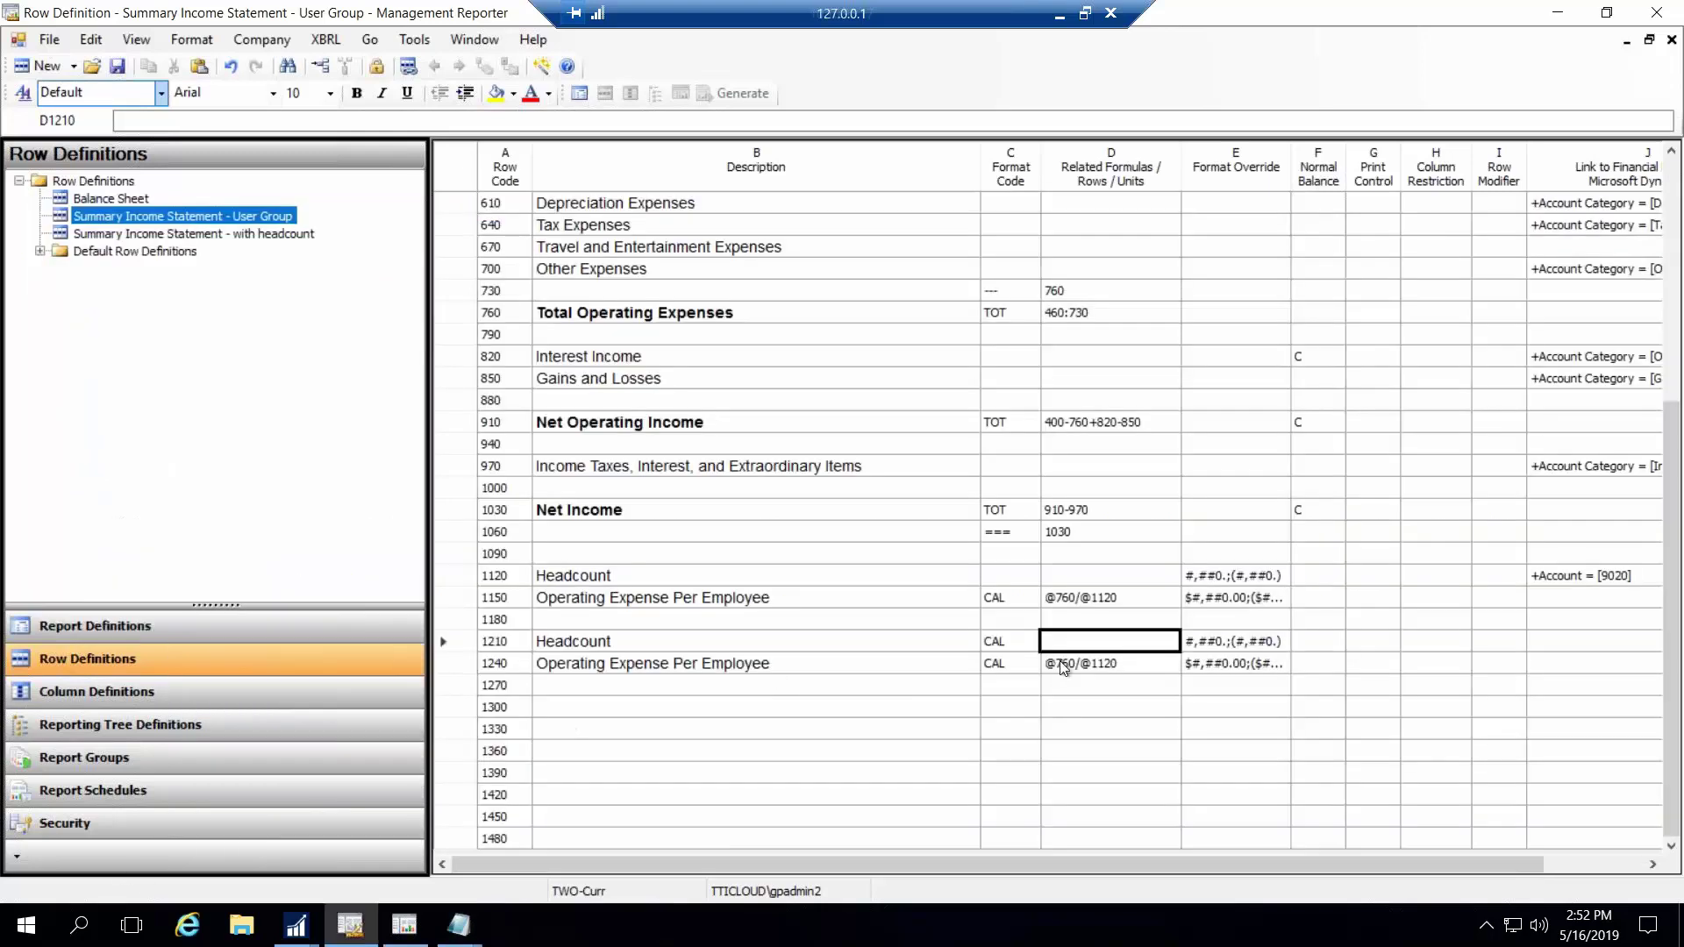
pyautogui.hotkey('ctrl', 'v')
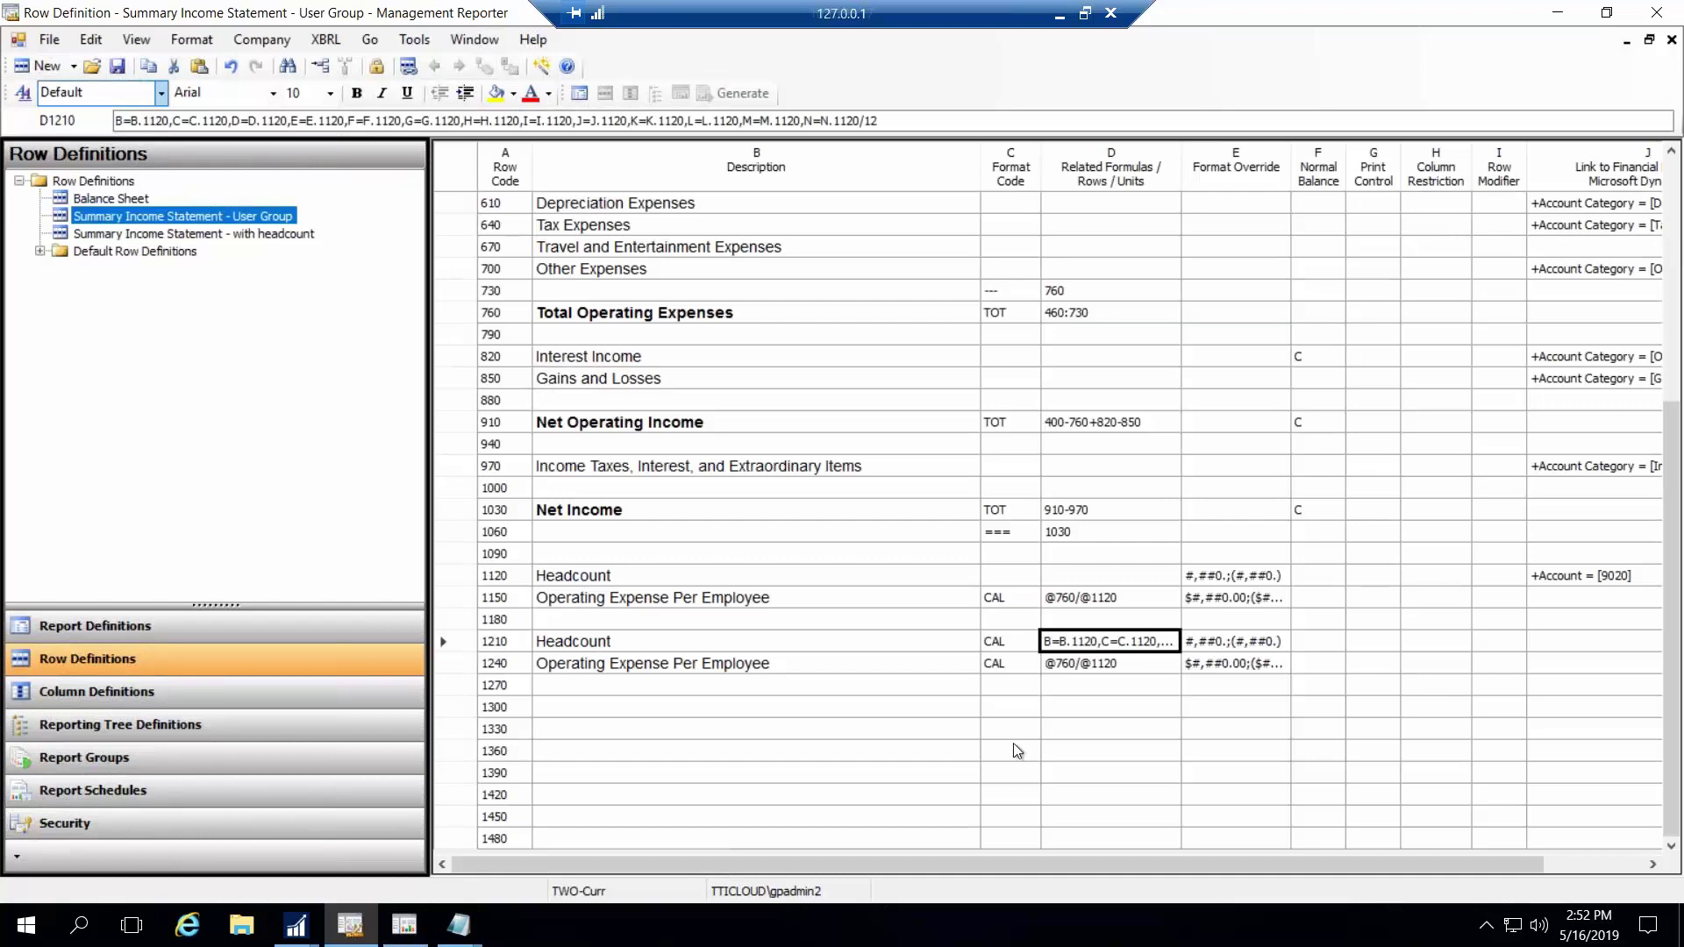
# From the report definition, open the 12 Month Periodic Trend column definition and compare its columns through YTD column N with the Formulas note
pyautogui.click(465, 48)
pyautogui.click(523, 193)
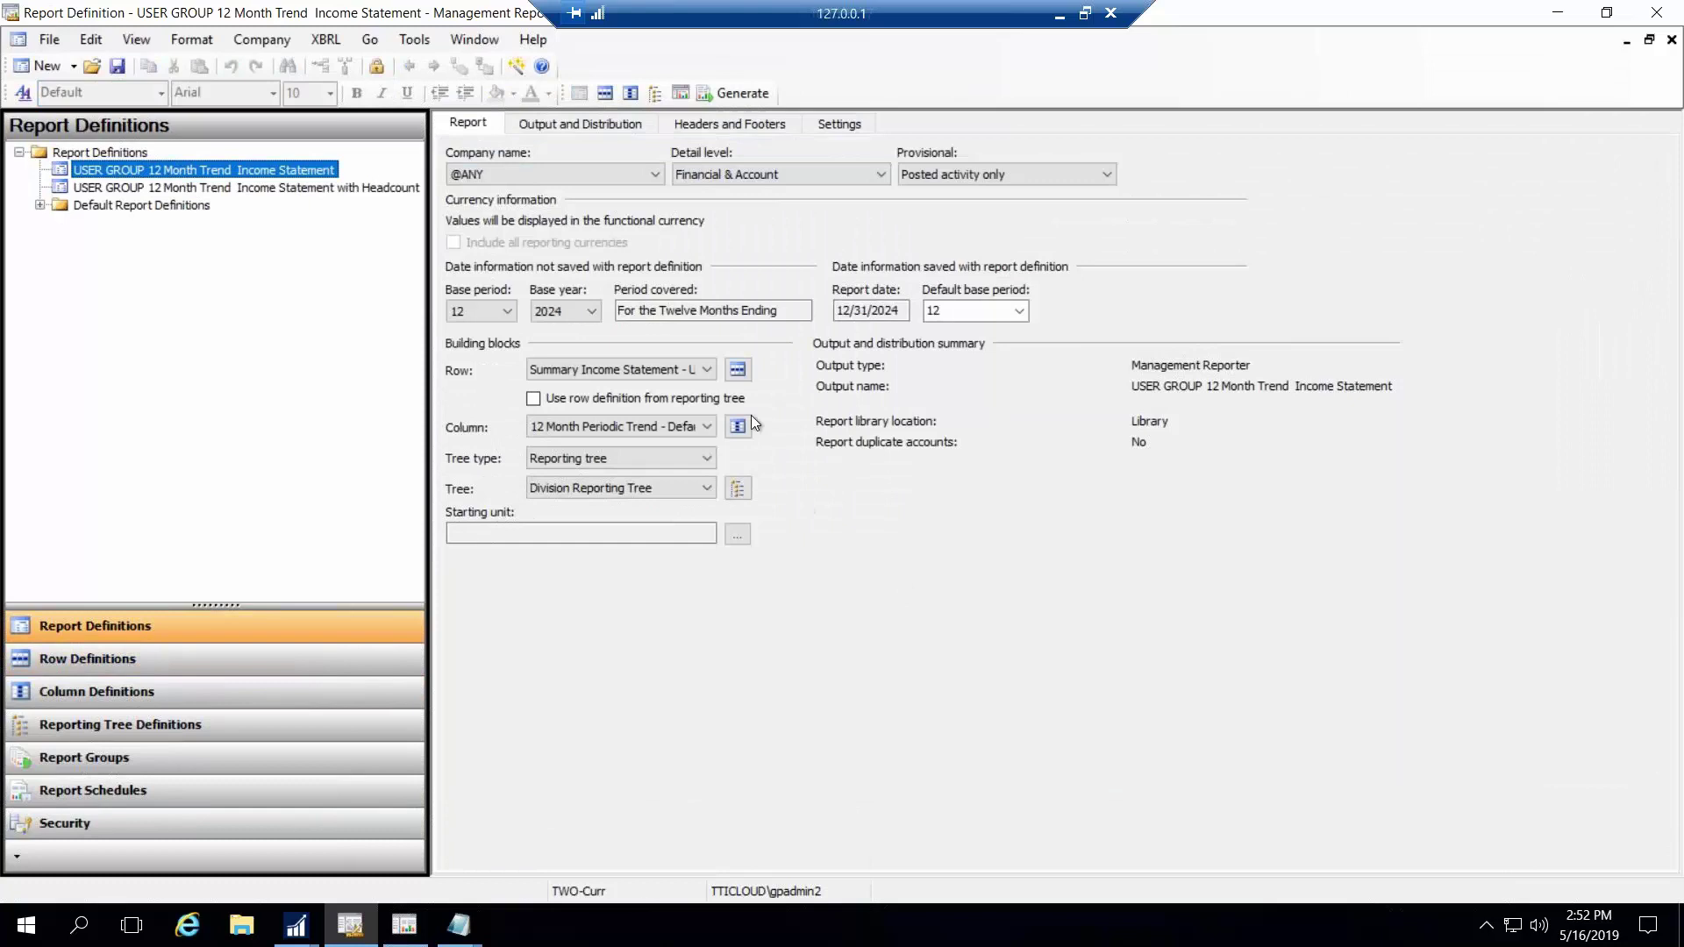
pyautogui.click(737, 428)
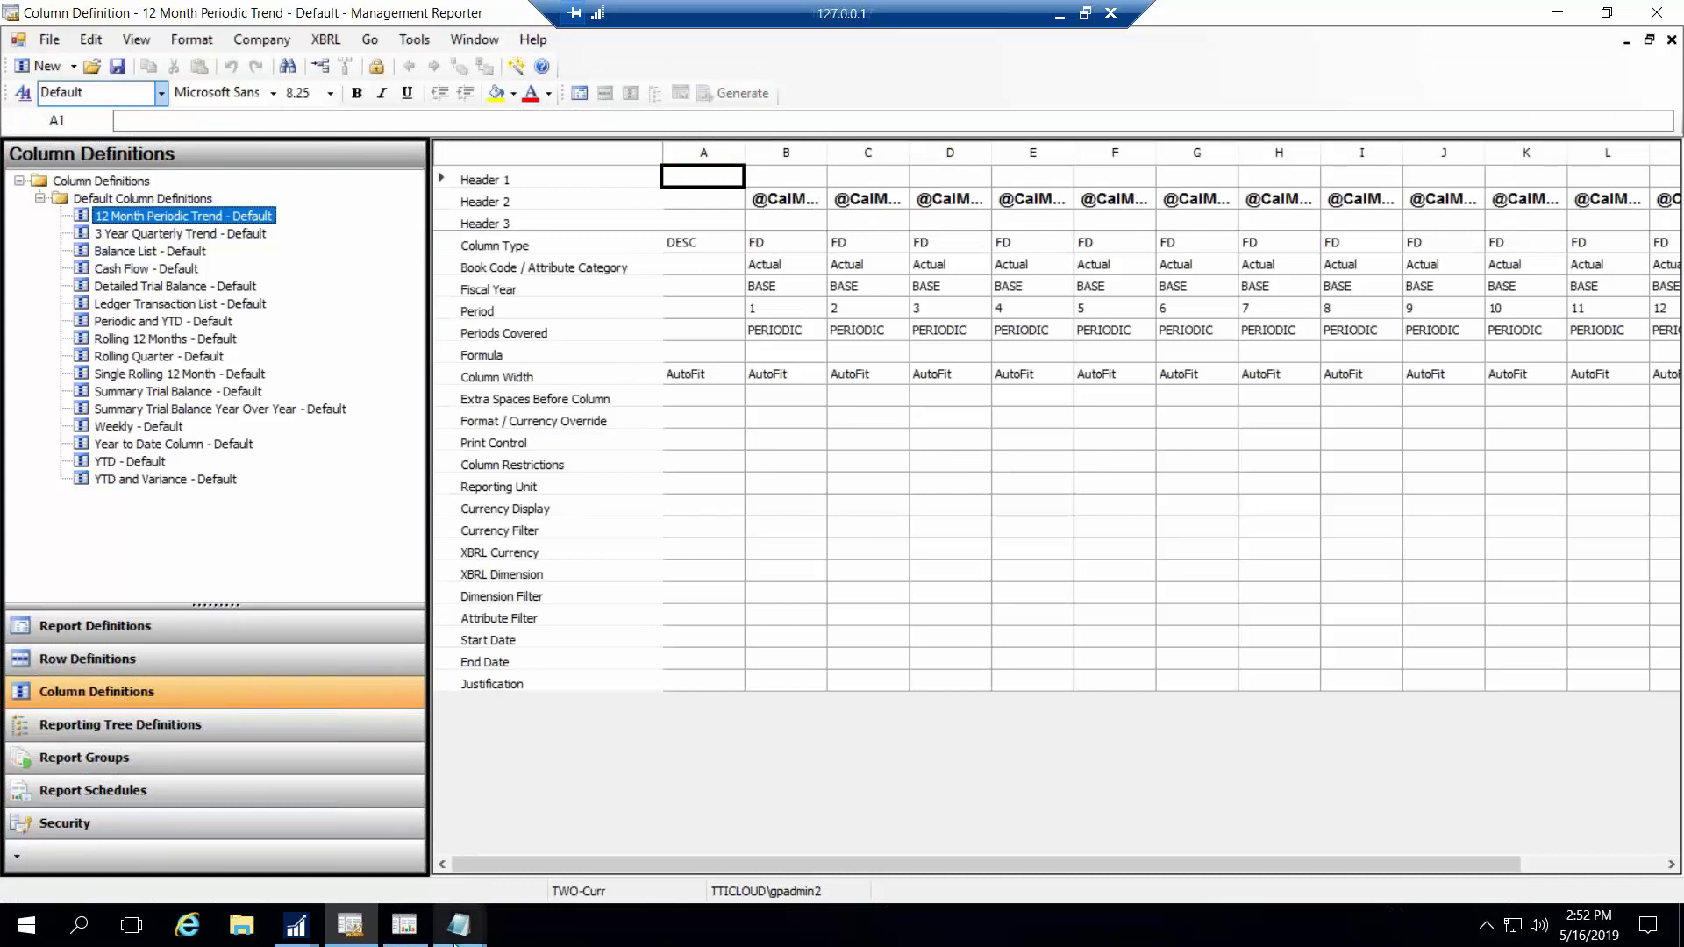
pyautogui.moveTo(458, 926)
pyautogui.click(579, 846)
pyautogui.moveTo(557, 223); pyautogui.dragTo(622, 378)
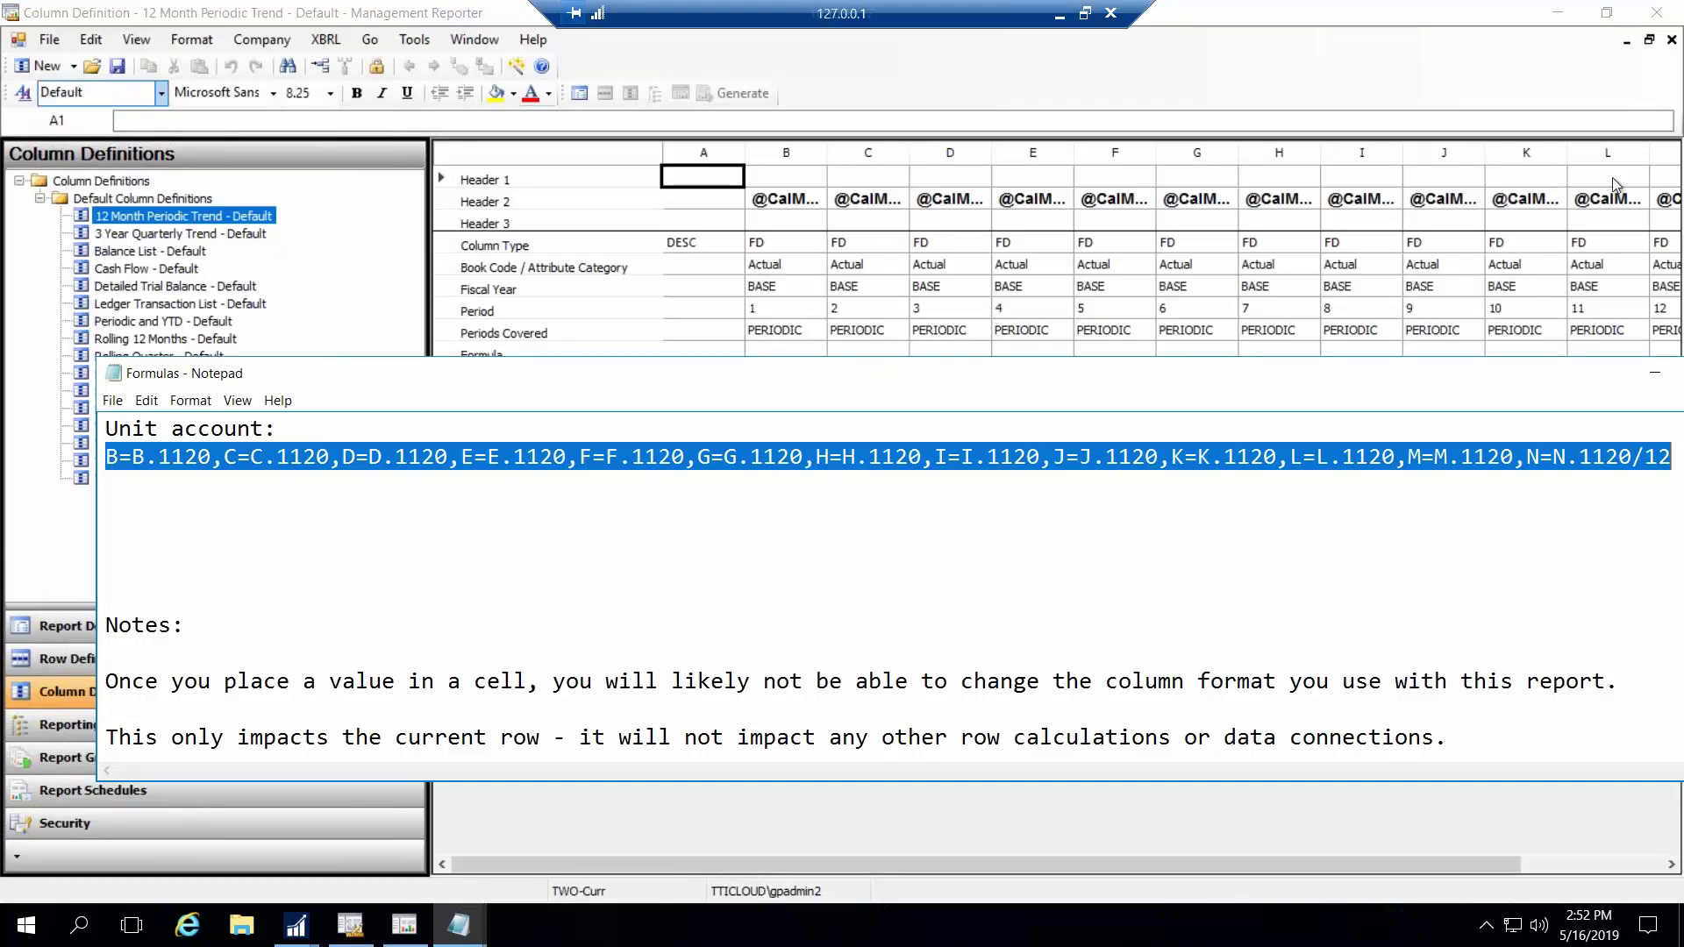
pyautogui.click(1386, 867)
pyautogui.moveTo(1386, 866); pyautogui.dragTo(1526, 867)
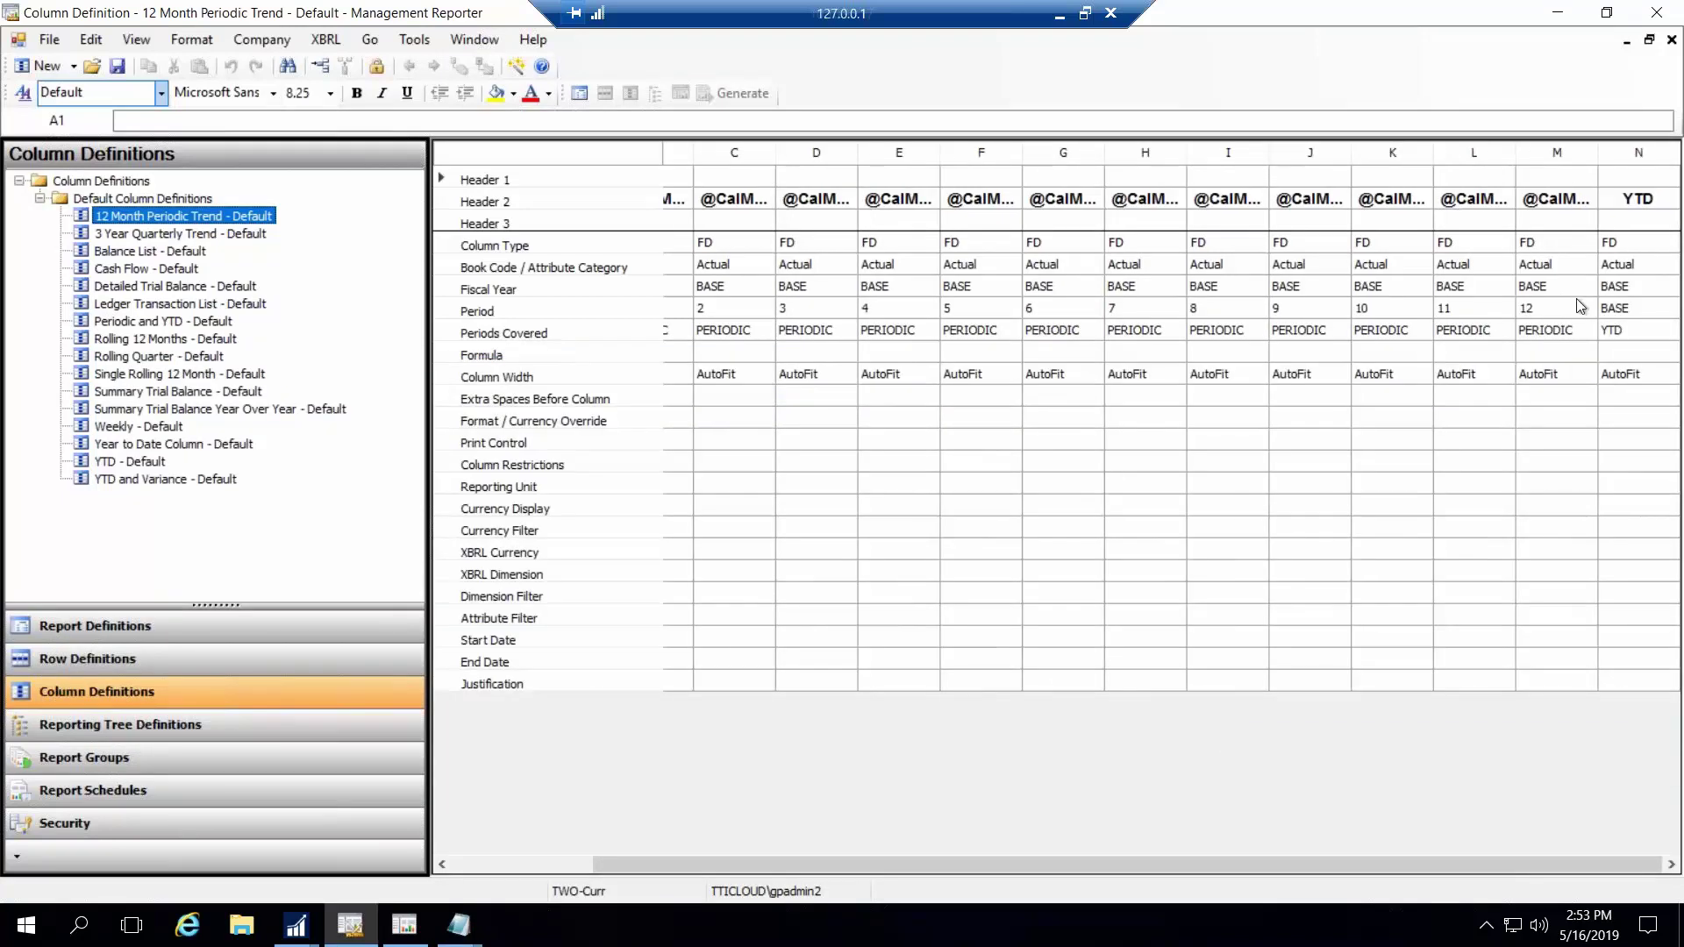
pyautogui.click(1627, 156)
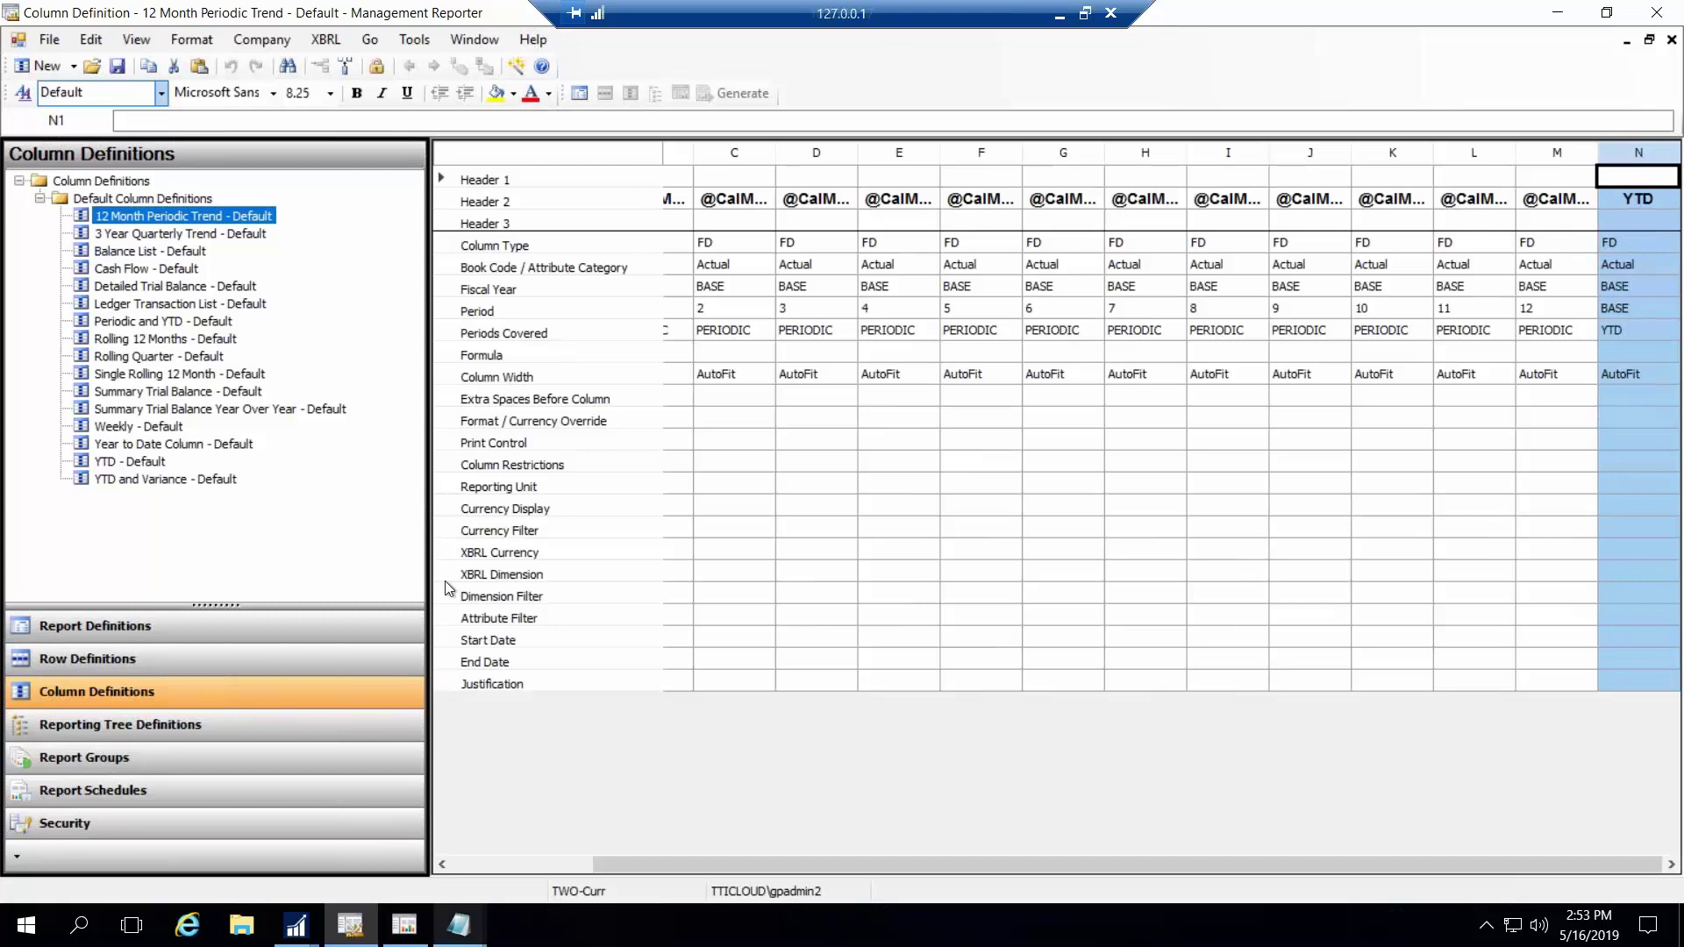
# Examine the column B and column N terms of the unit account formula in the Formulas note against the column definition
pyautogui.moveTo(458, 926)
pyautogui.click(537, 845)
pyautogui.moveTo(489, 376); pyautogui.dragTo(438, 254)
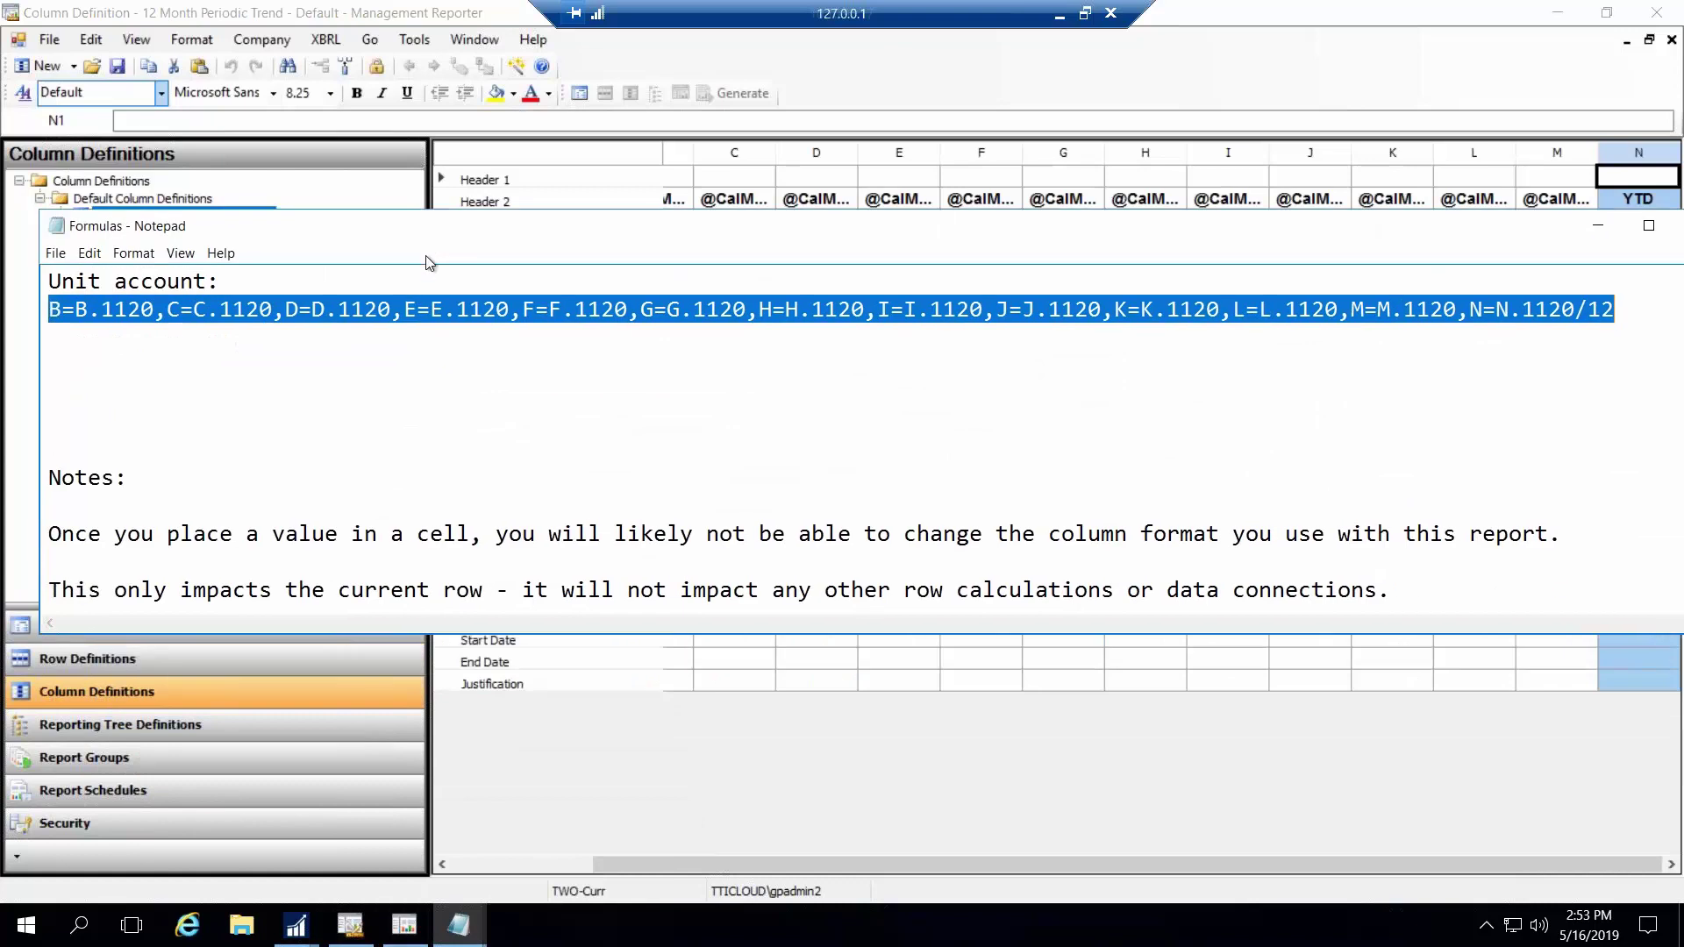
pyautogui.click(138, 326)
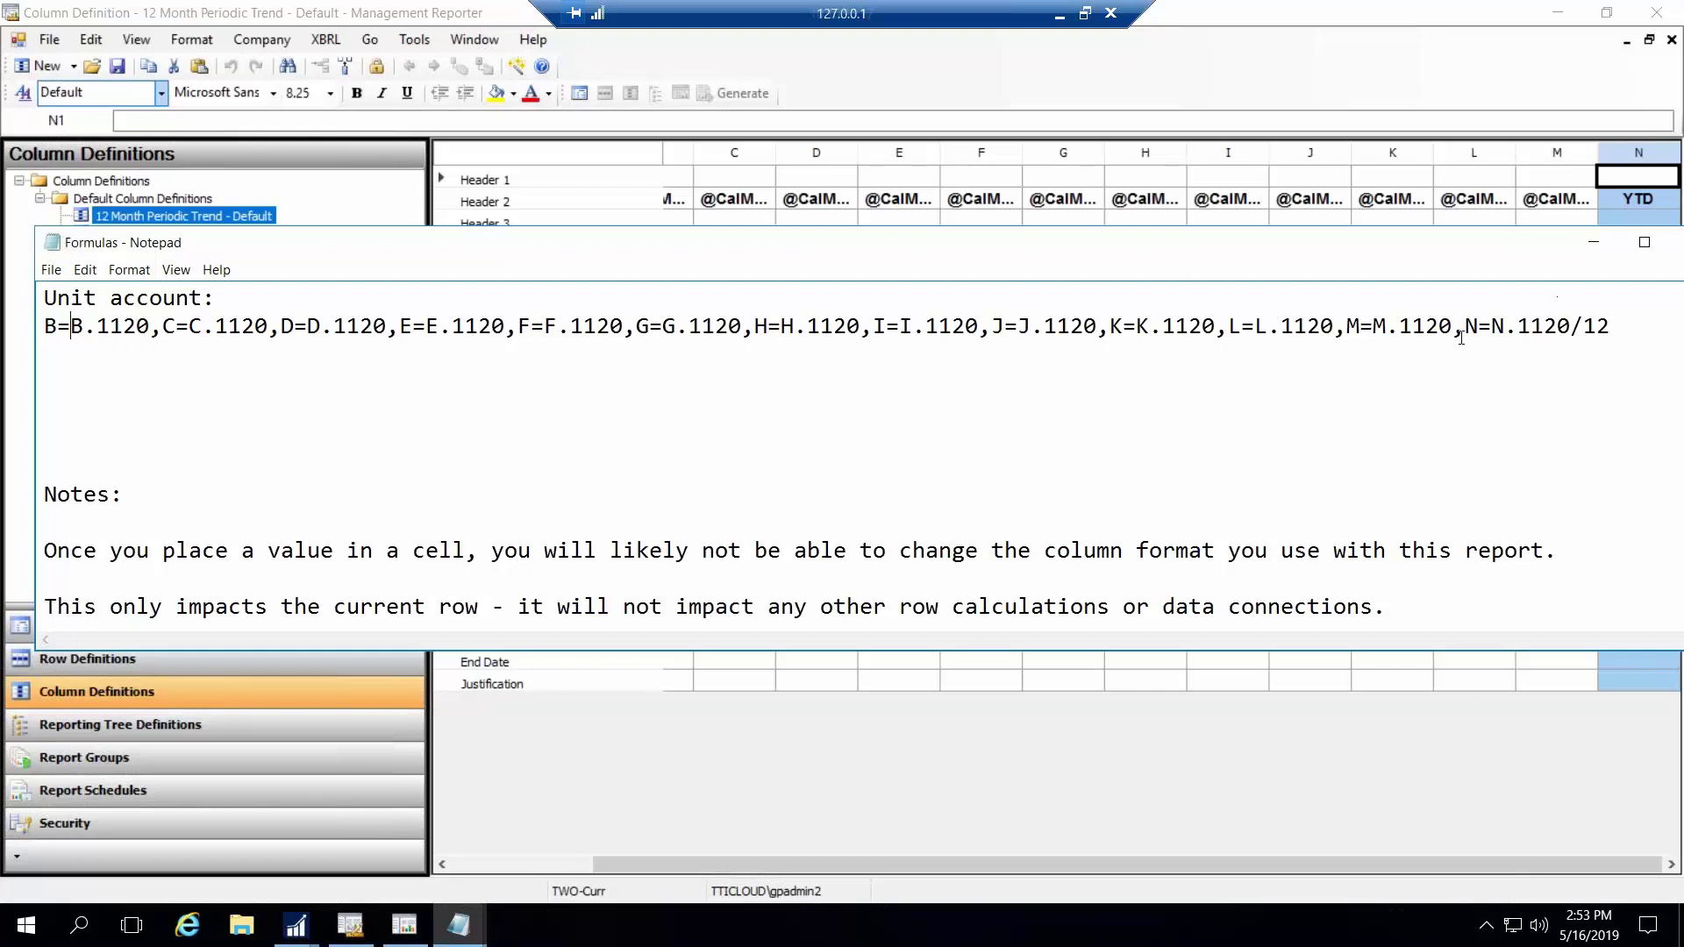
pyautogui.moveTo(1452, 327); pyautogui.dragTo(1568, 328)
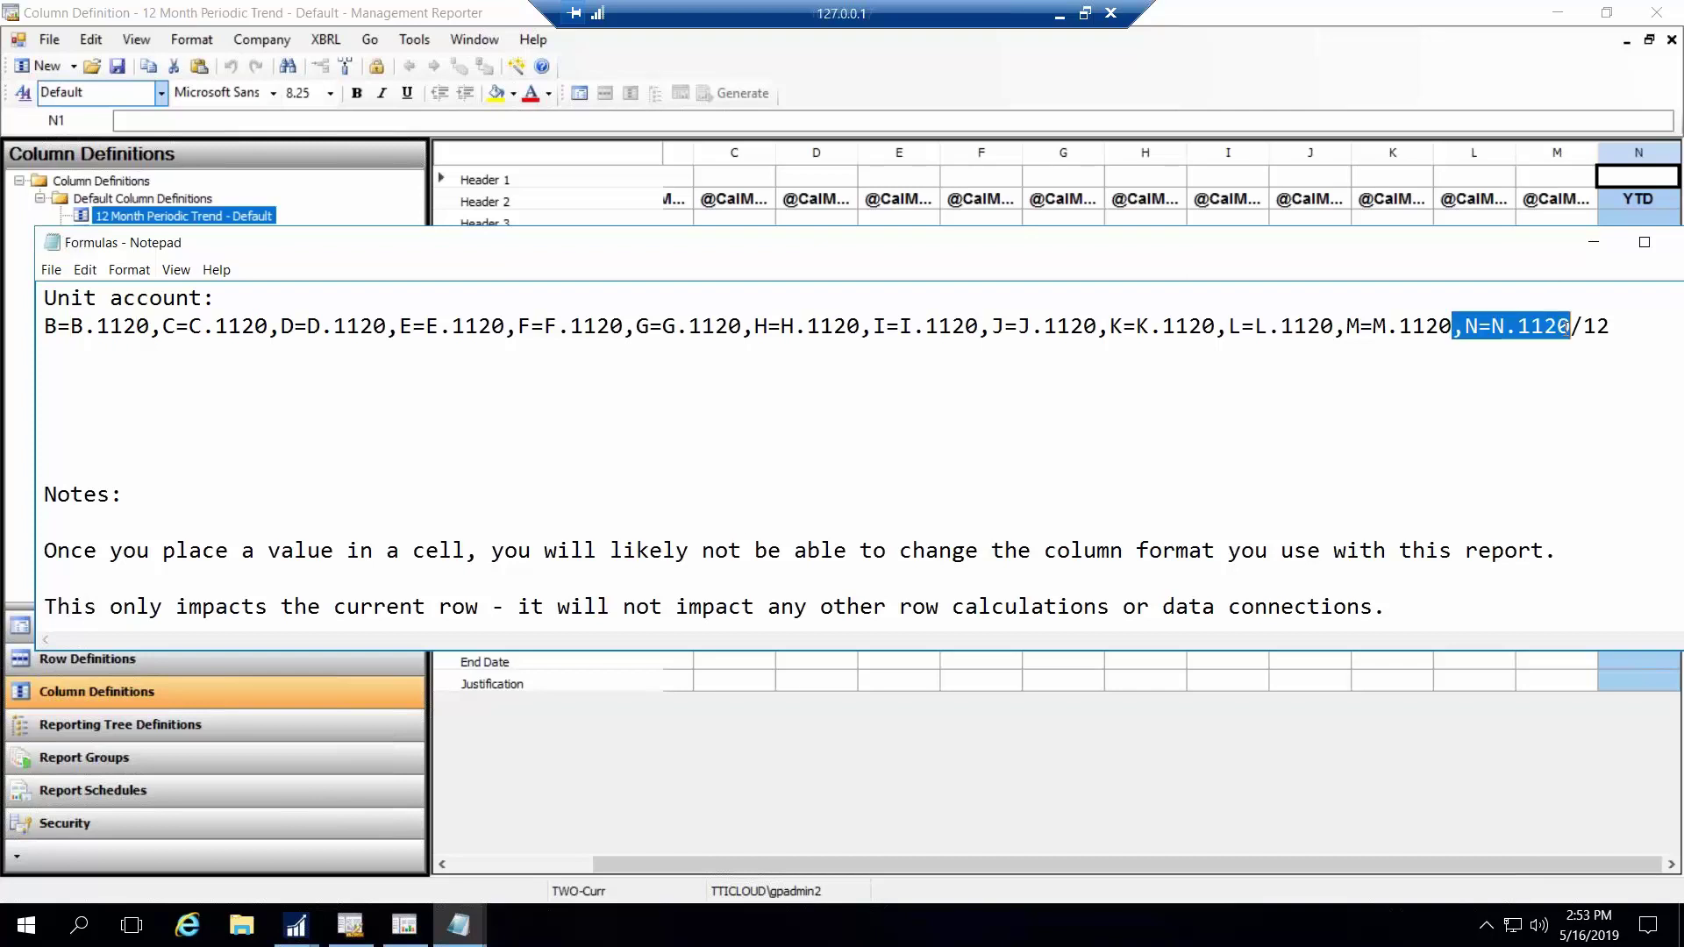
pyautogui.click(44, 326)
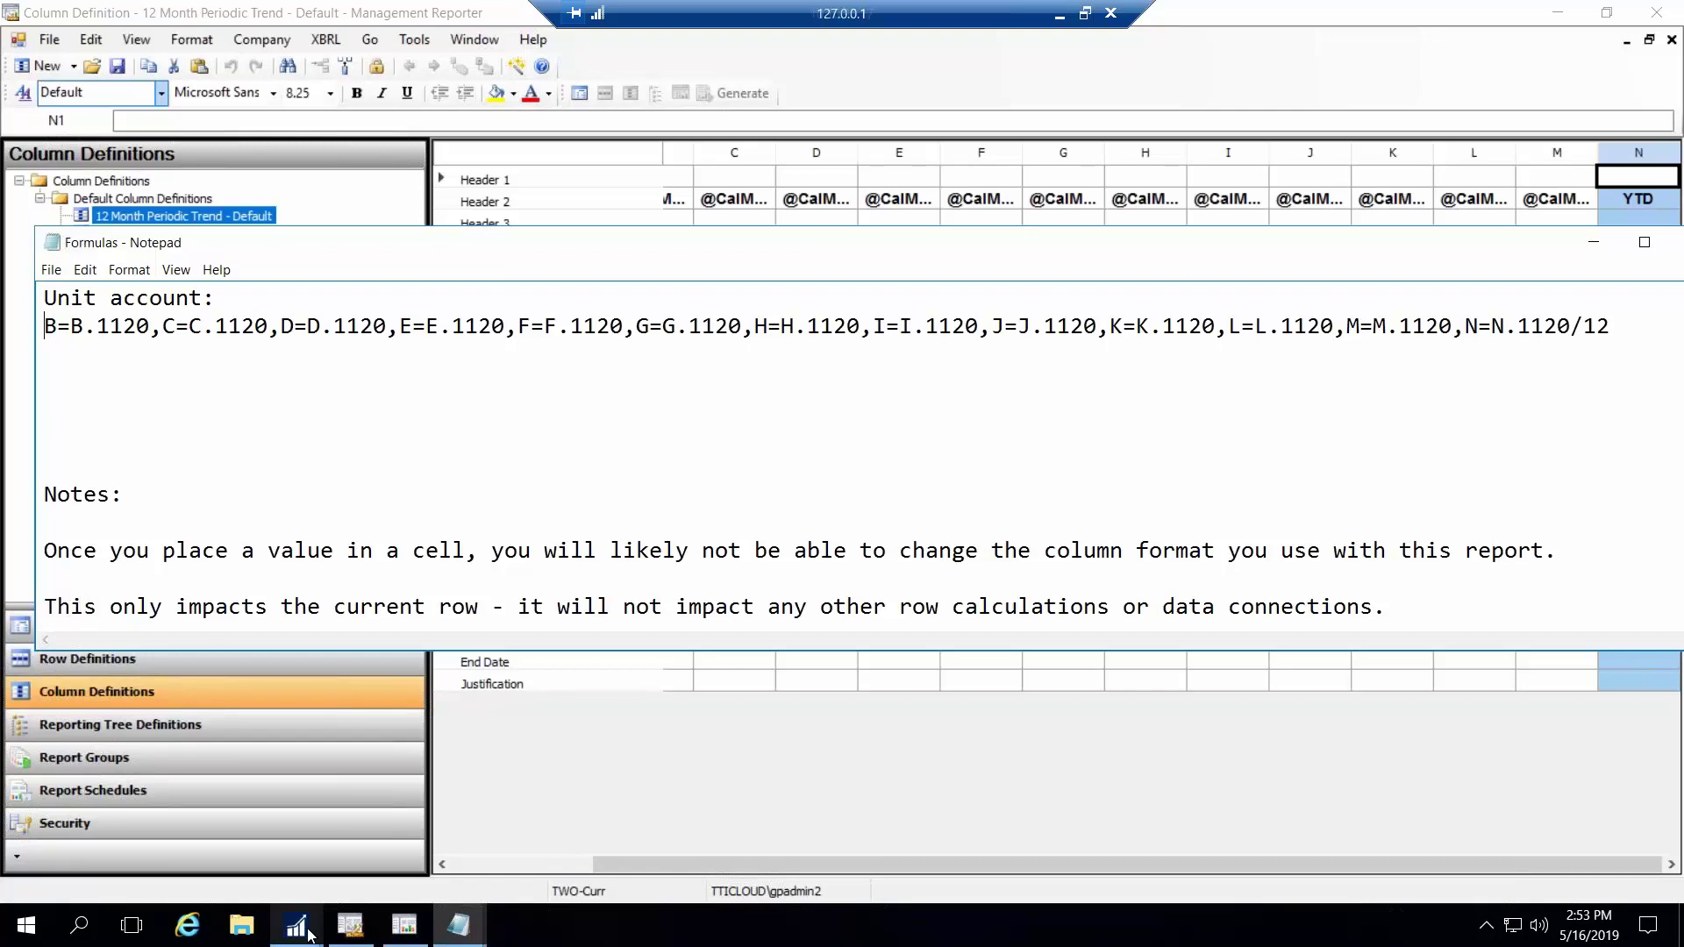
pyautogui.moveTo(310, 935)
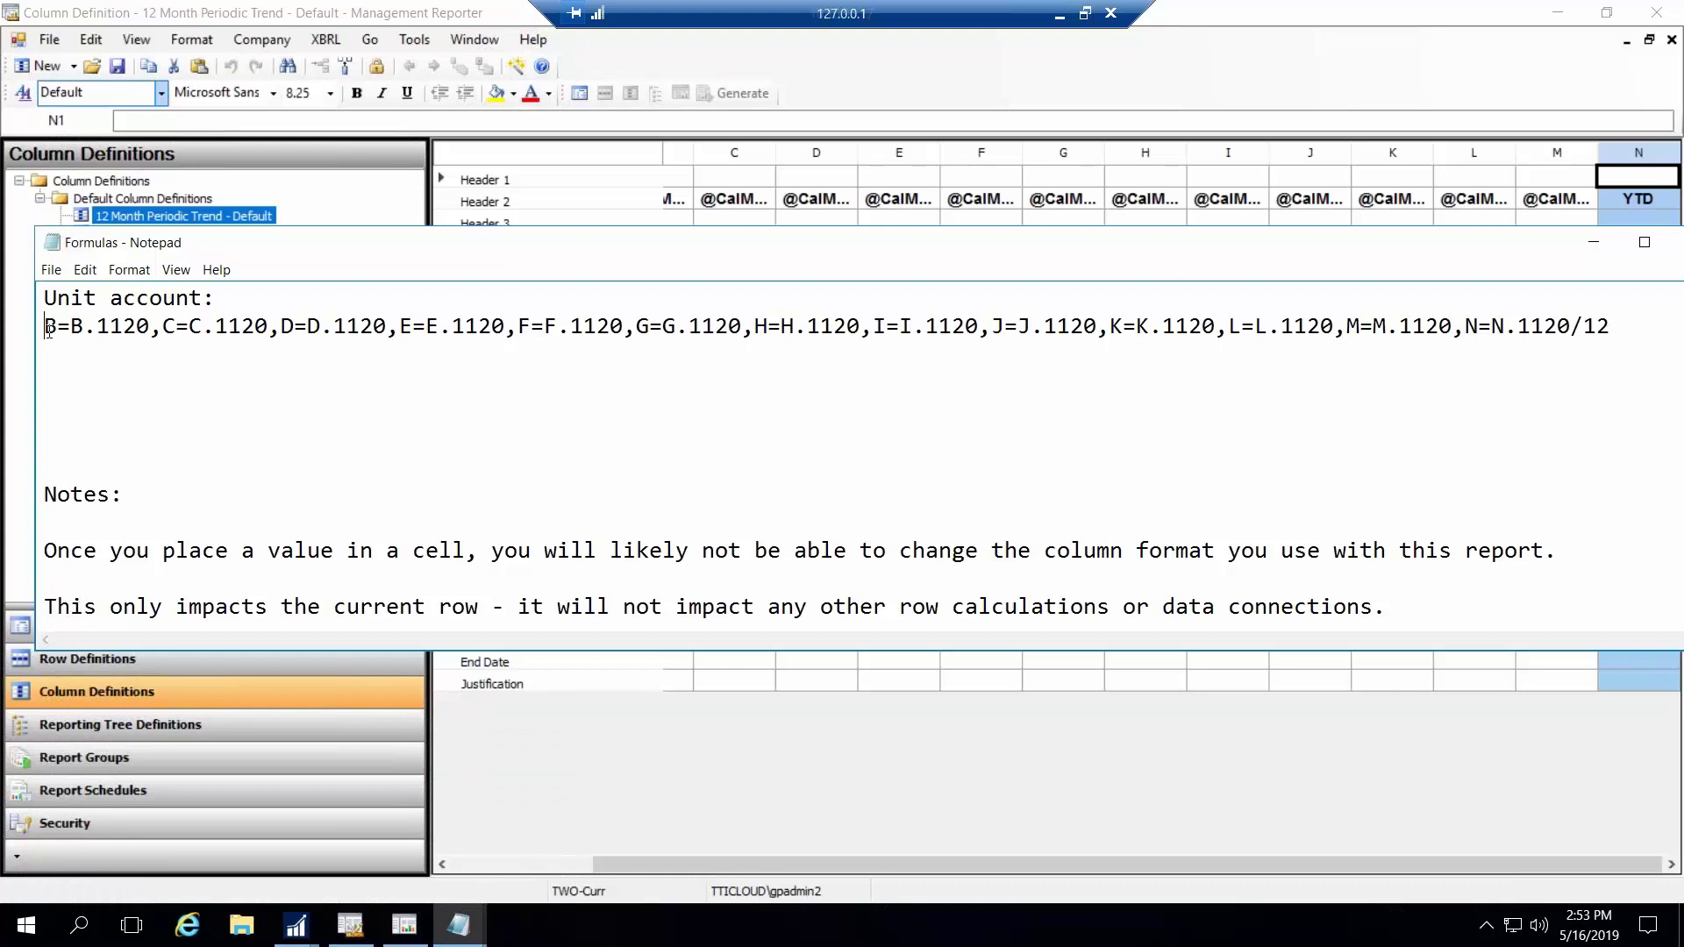
pyautogui.moveTo(71, 326); pyautogui.dragTo(151, 328)
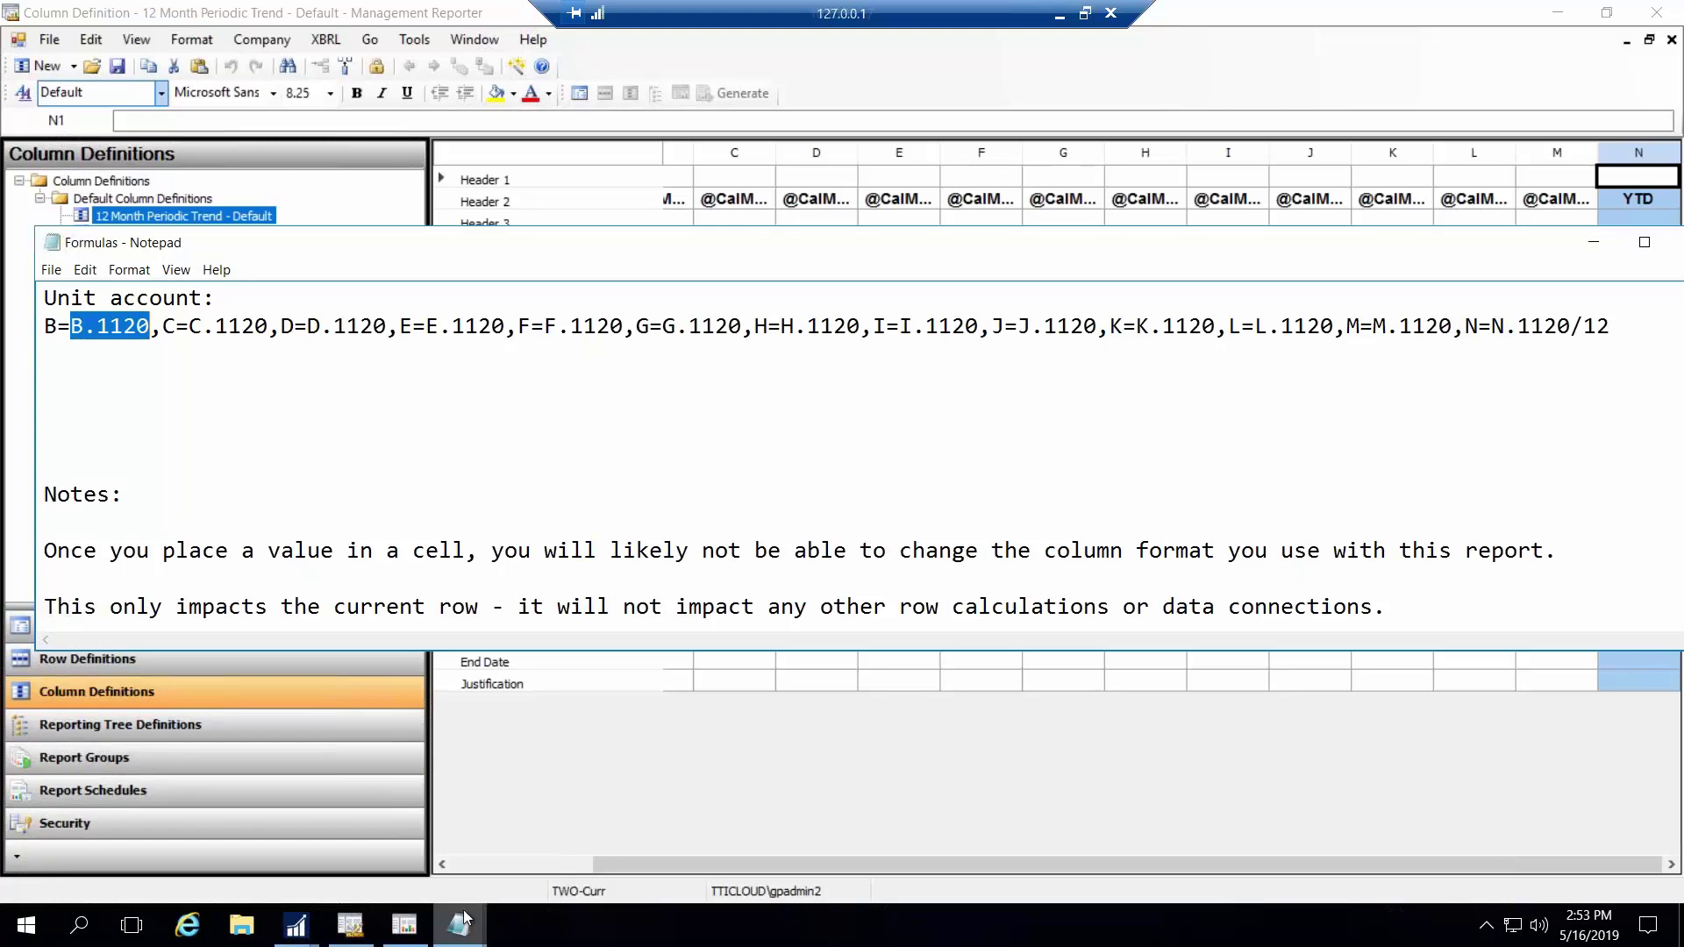
# Return to the Summary Income Statement - User Group row definition and check the original Headcount row 1120 that the formula references
pyautogui.click(556, 765)
pyautogui.click(466, 41)
pyautogui.click(510, 223)
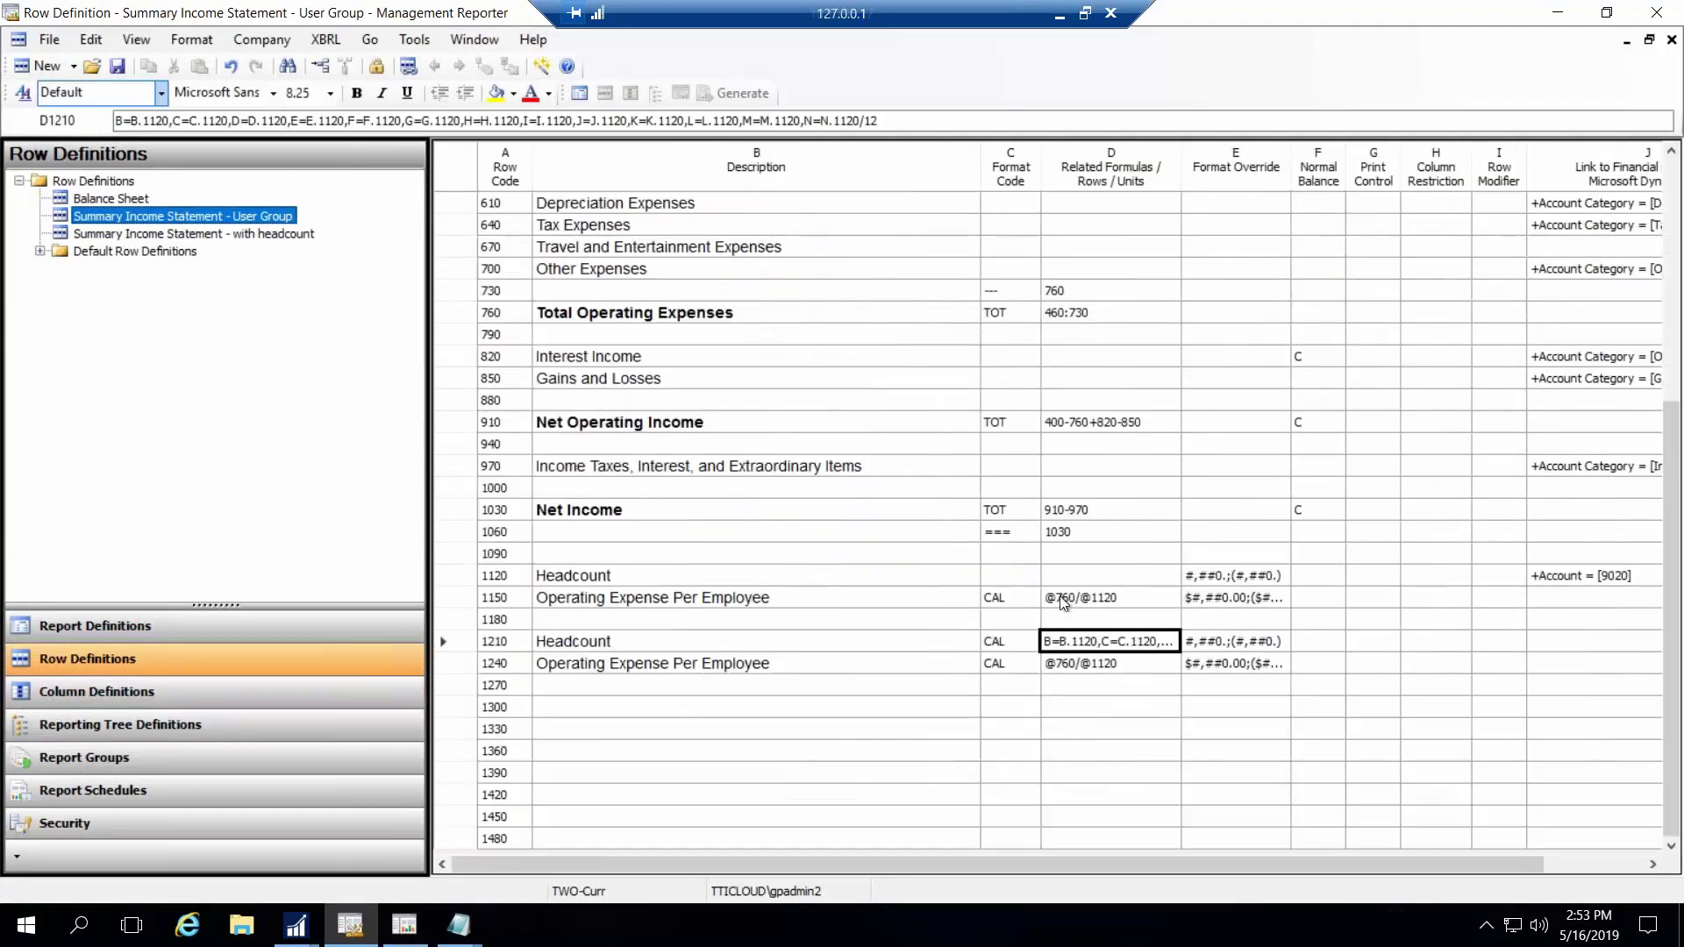
pyautogui.click(1056, 574)
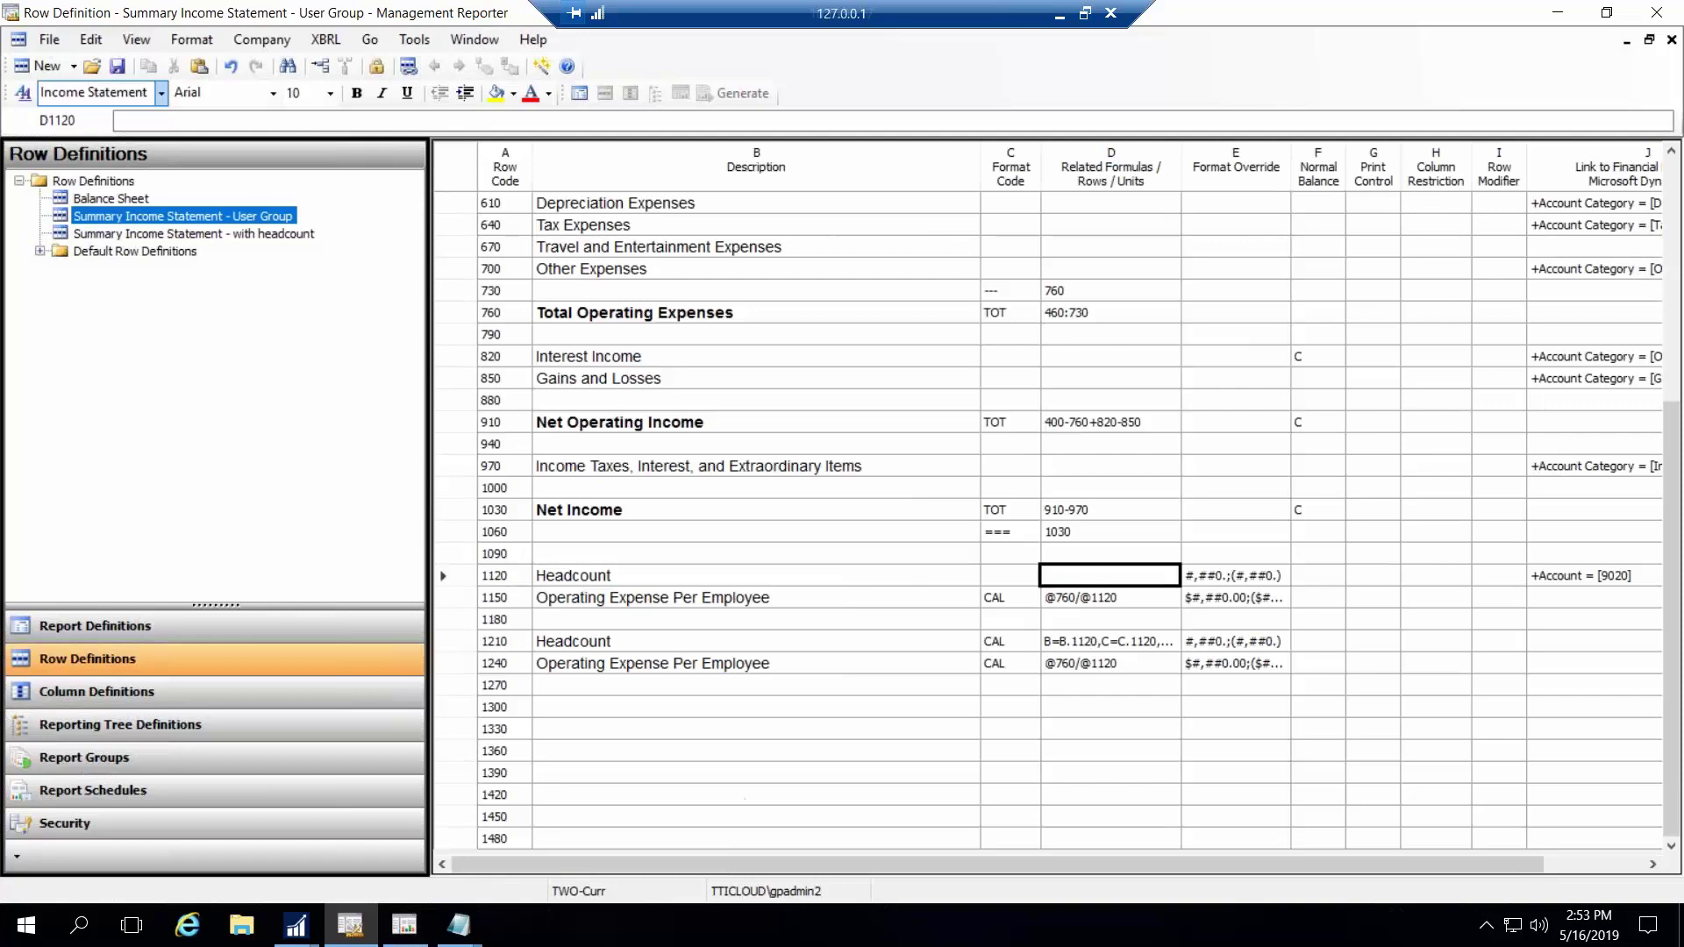
# Reopen the Formulas note and read the N=N.1120/12 term and the note about changing the column format
pyautogui.click(466, 937)
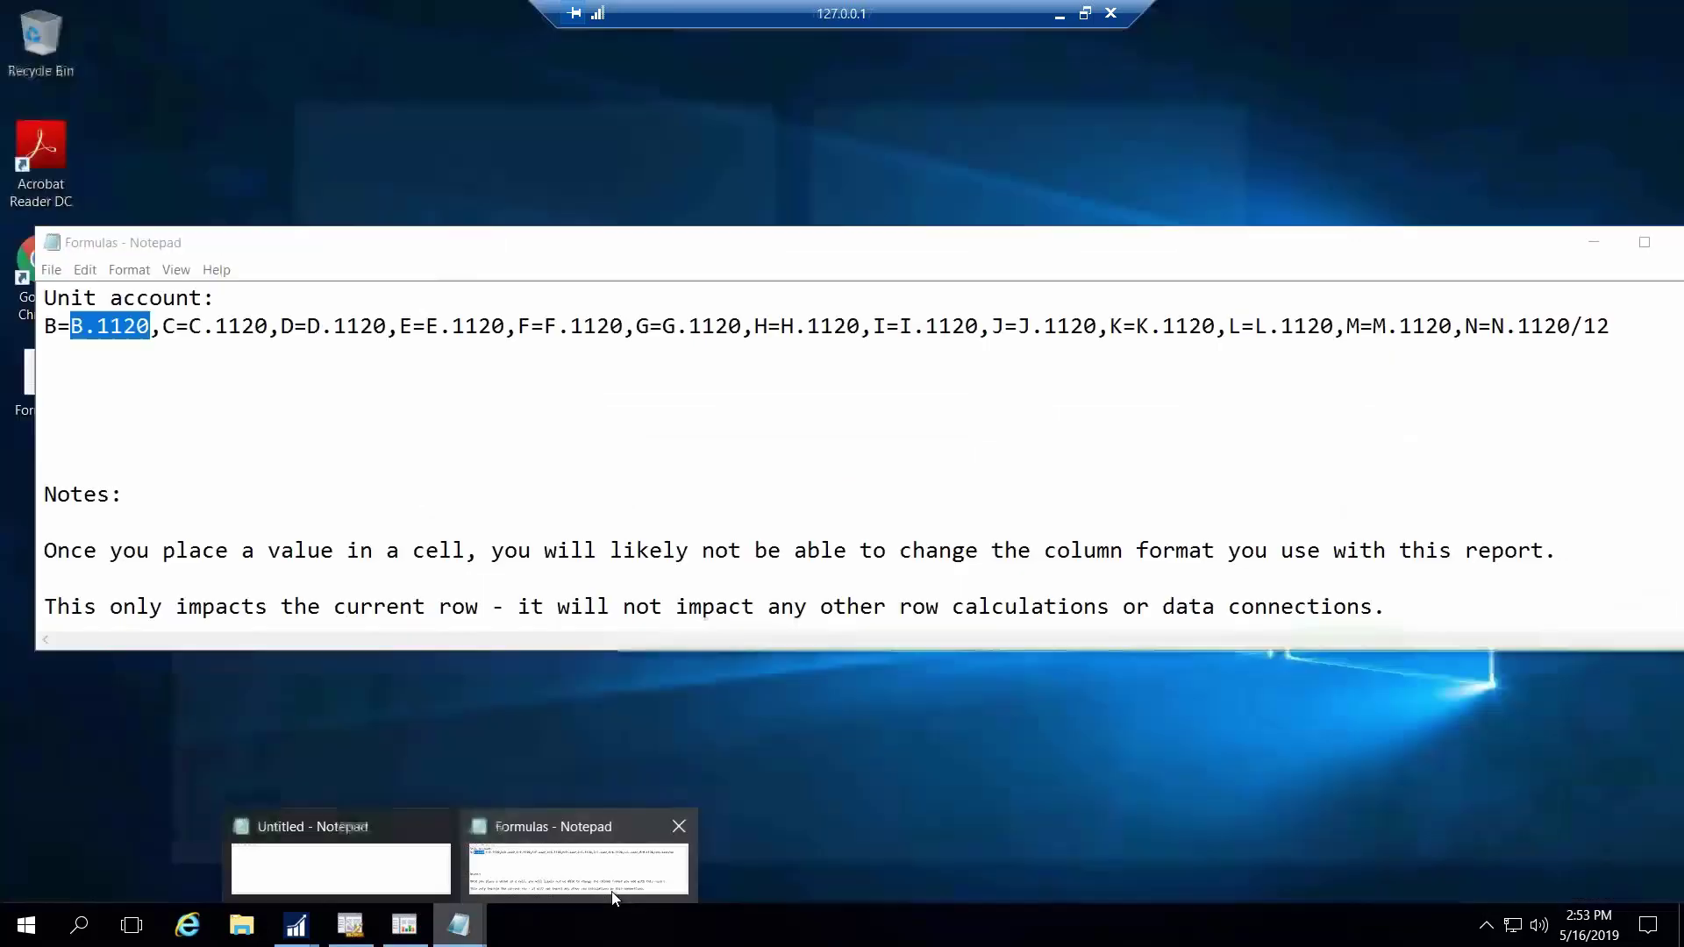
pyautogui.click(613, 897)
pyautogui.click(69, 328)
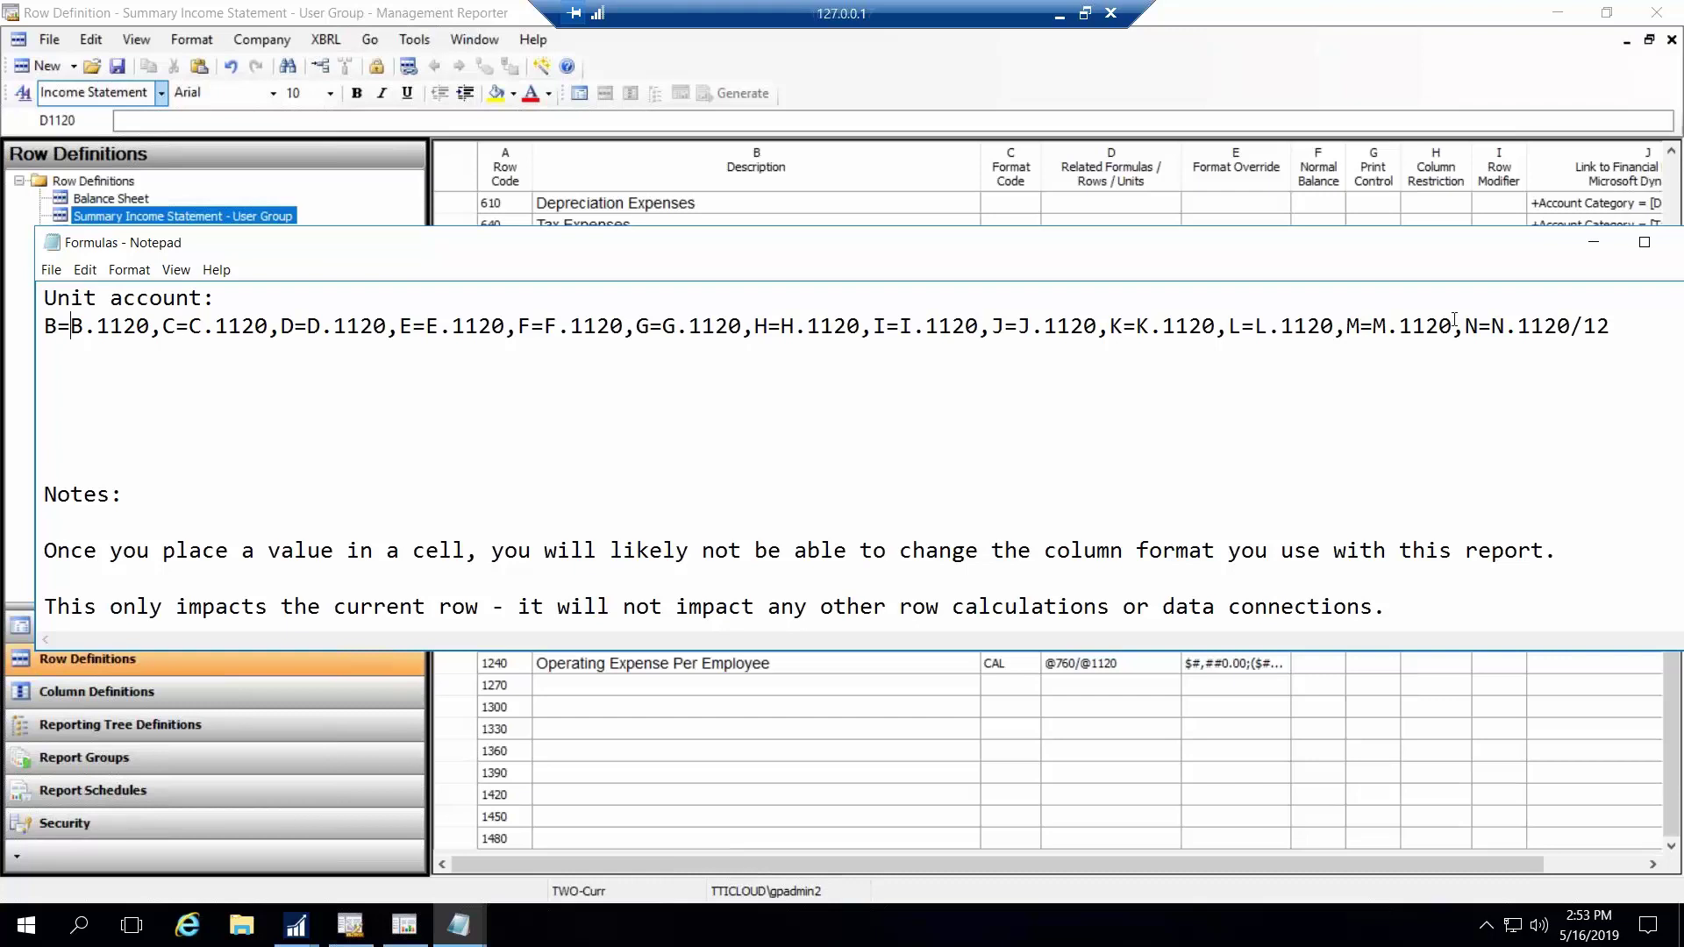
pyautogui.moveTo(1464, 329); pyautogui.dragTo(1624, 324)
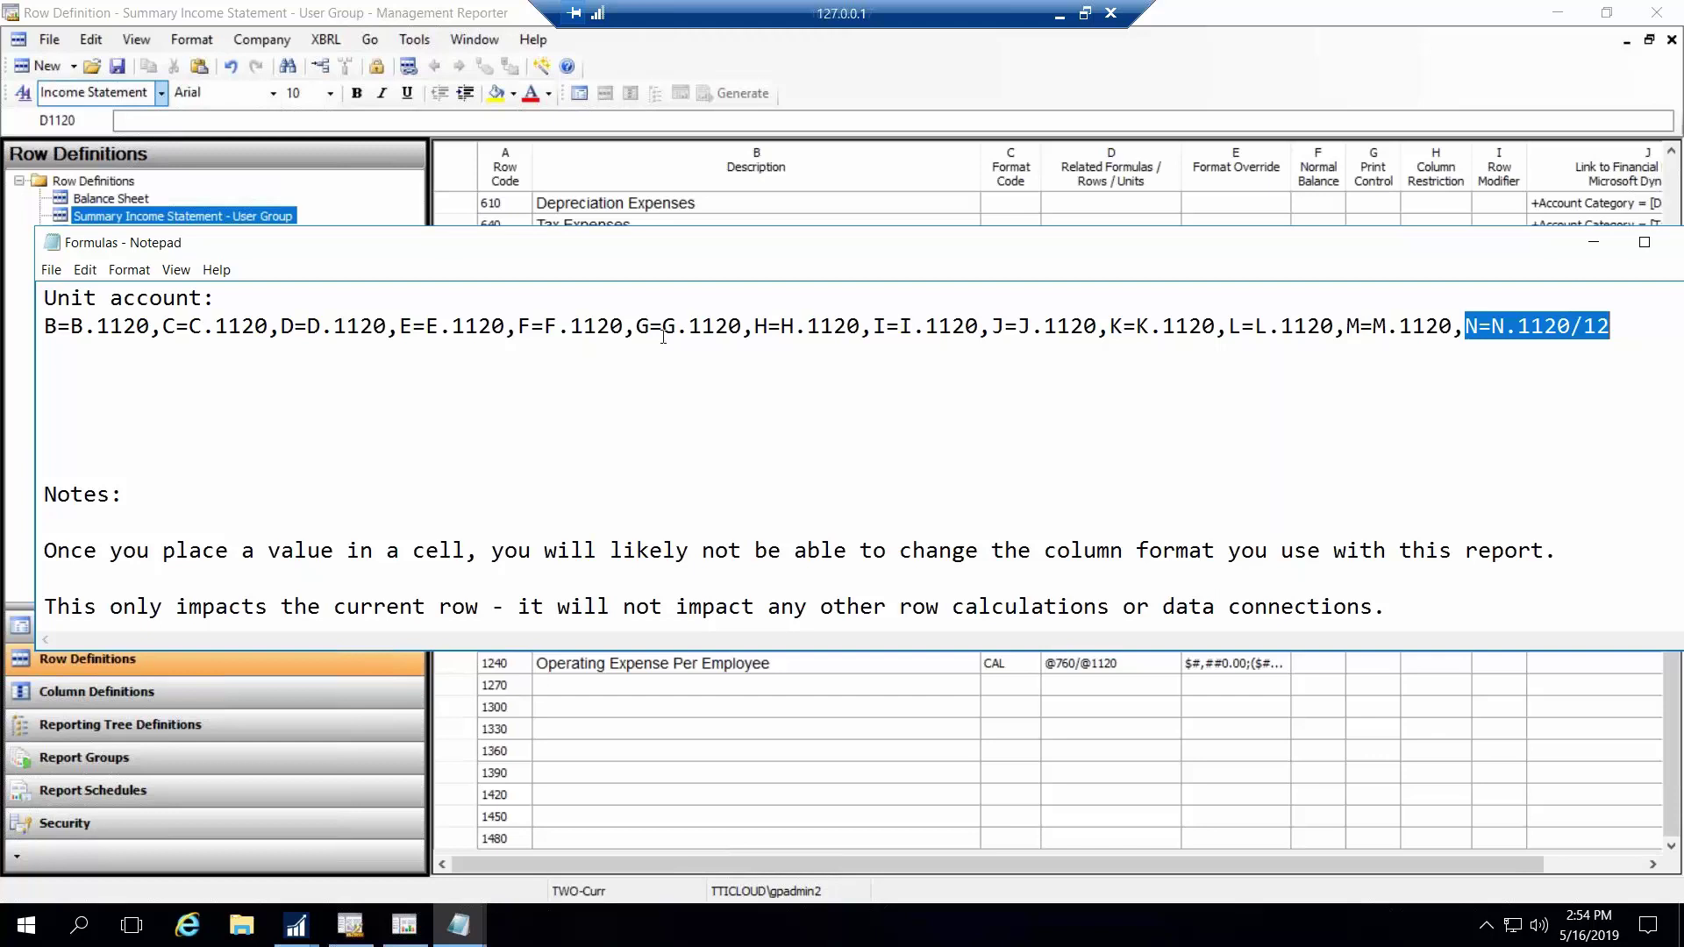
pyautogui.click(702, 359)
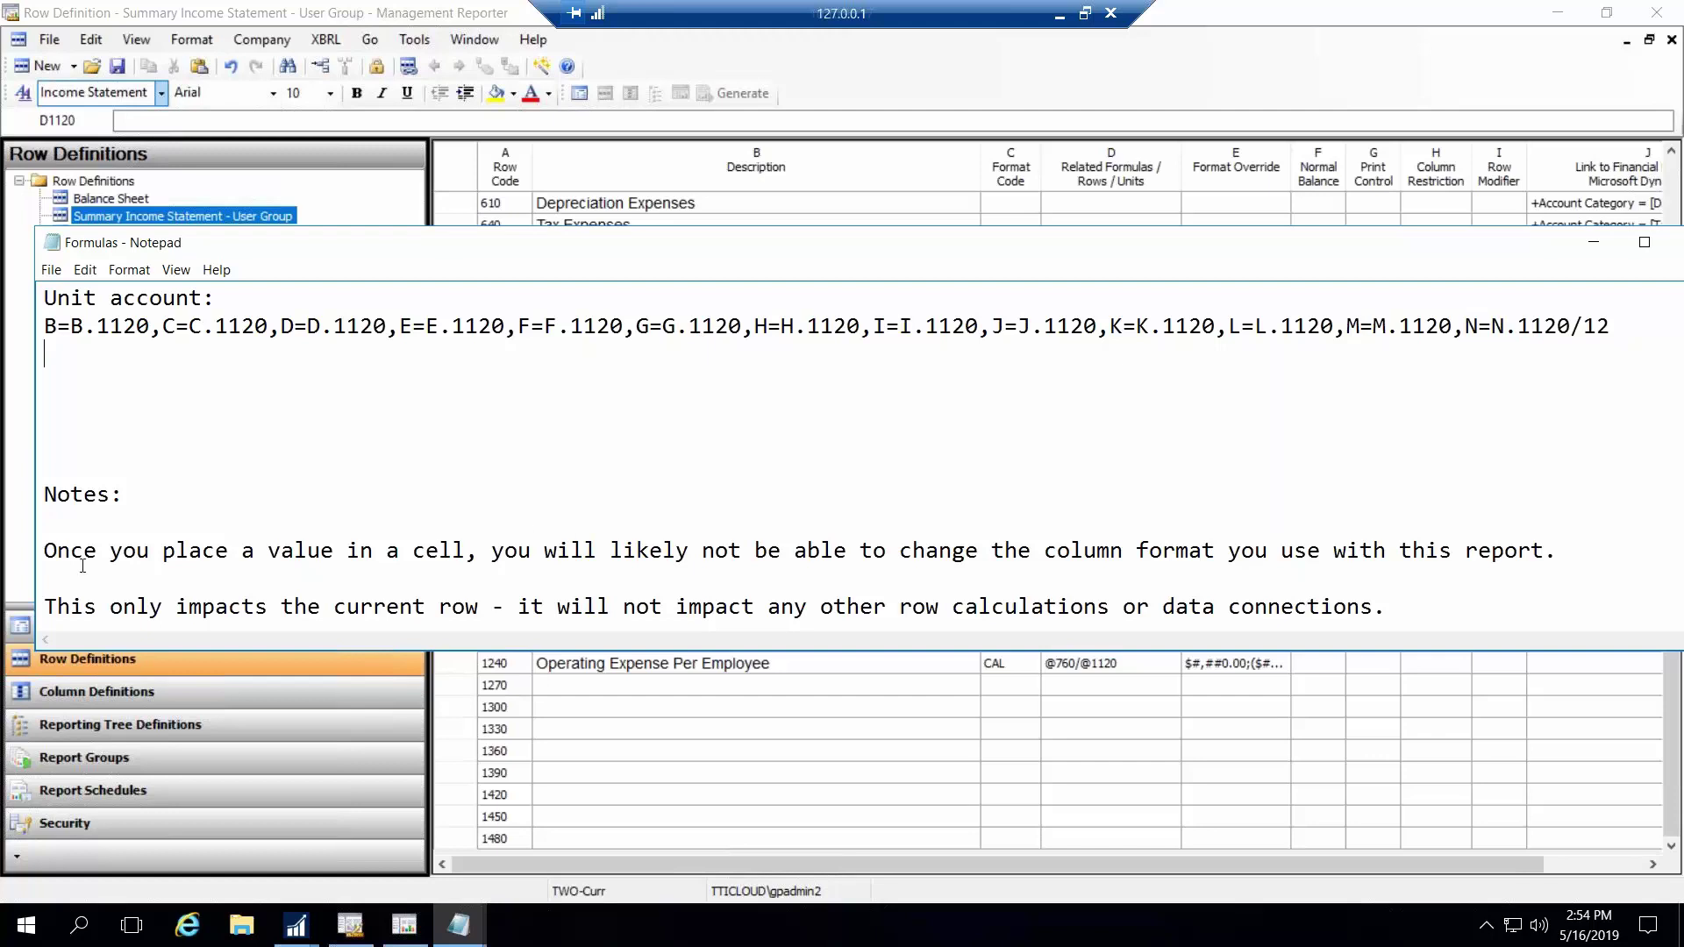
pyautogui.moveTo(44, 551); pyautogui.dragTo(526, 581)
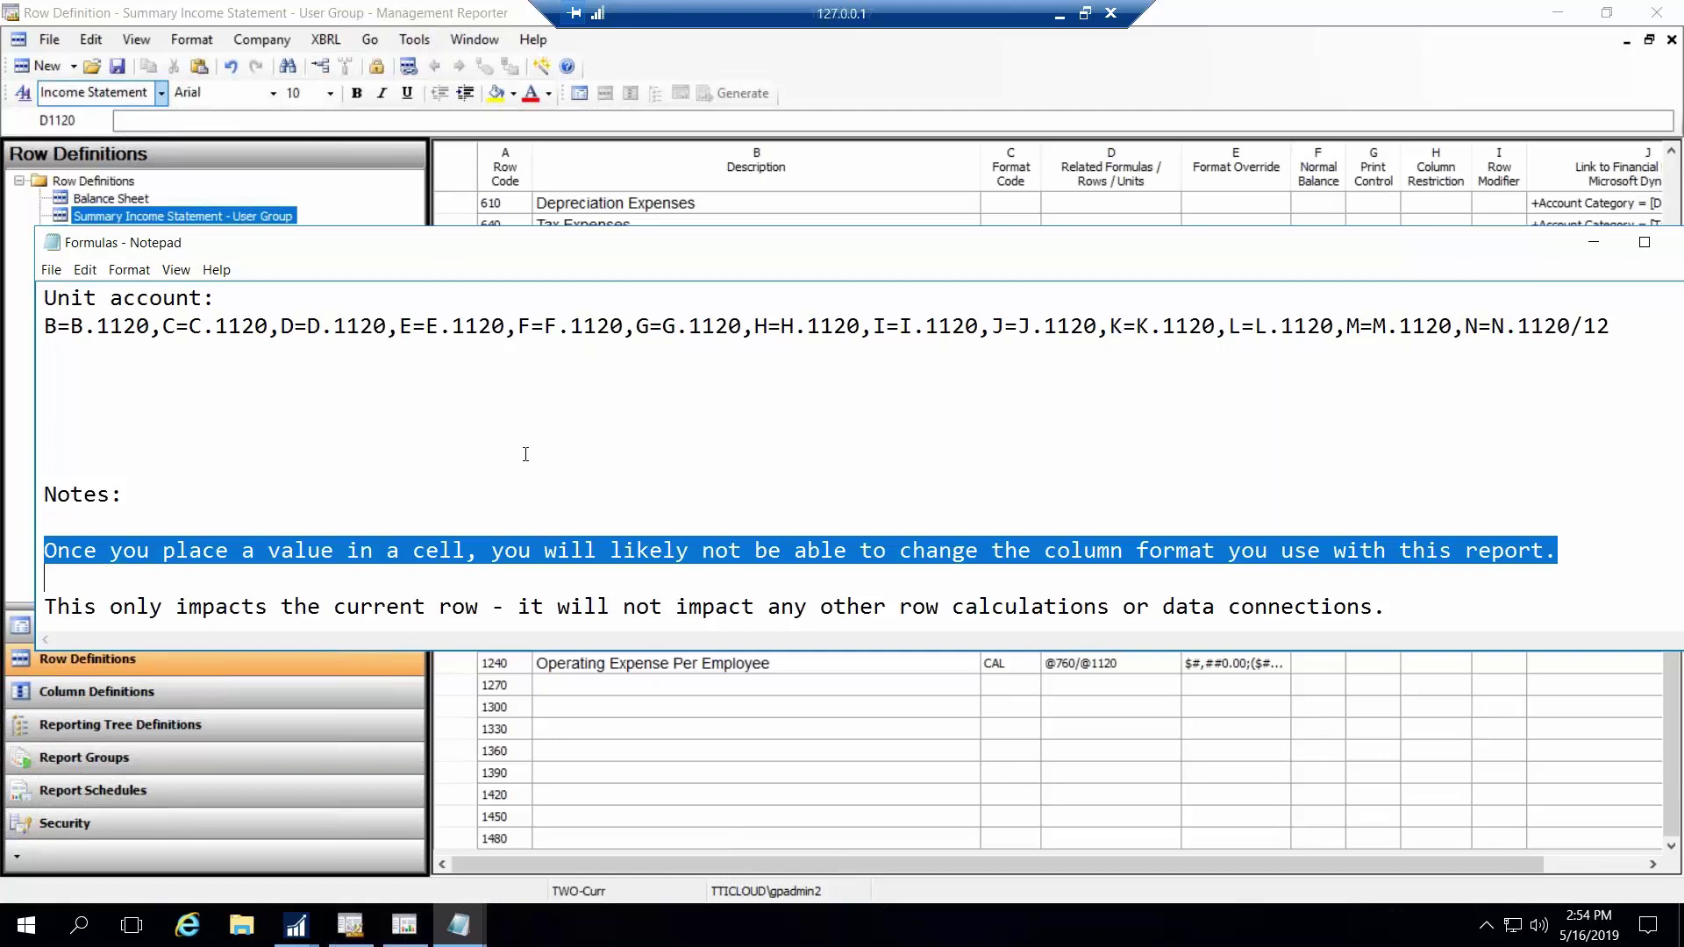
pyautogui.click(115, 327)
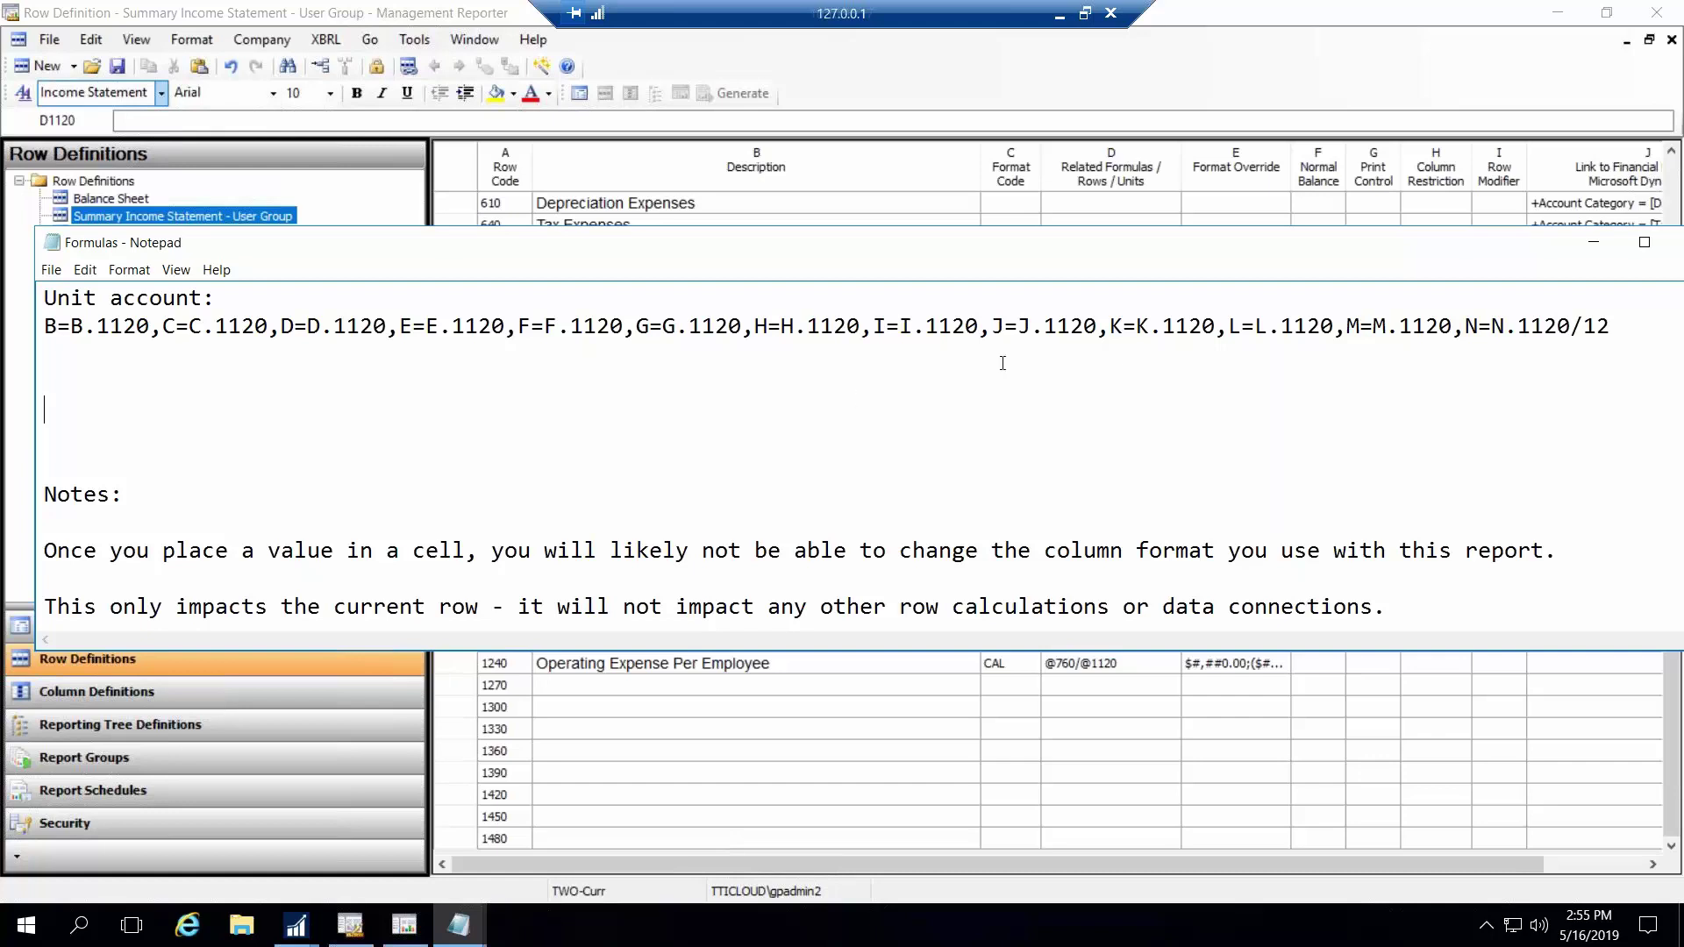
# Close the Formulas note view and check the second Headcount row's CAL code, per-column formula, format override and blank financial link
pyautogui.click(1594, 243)
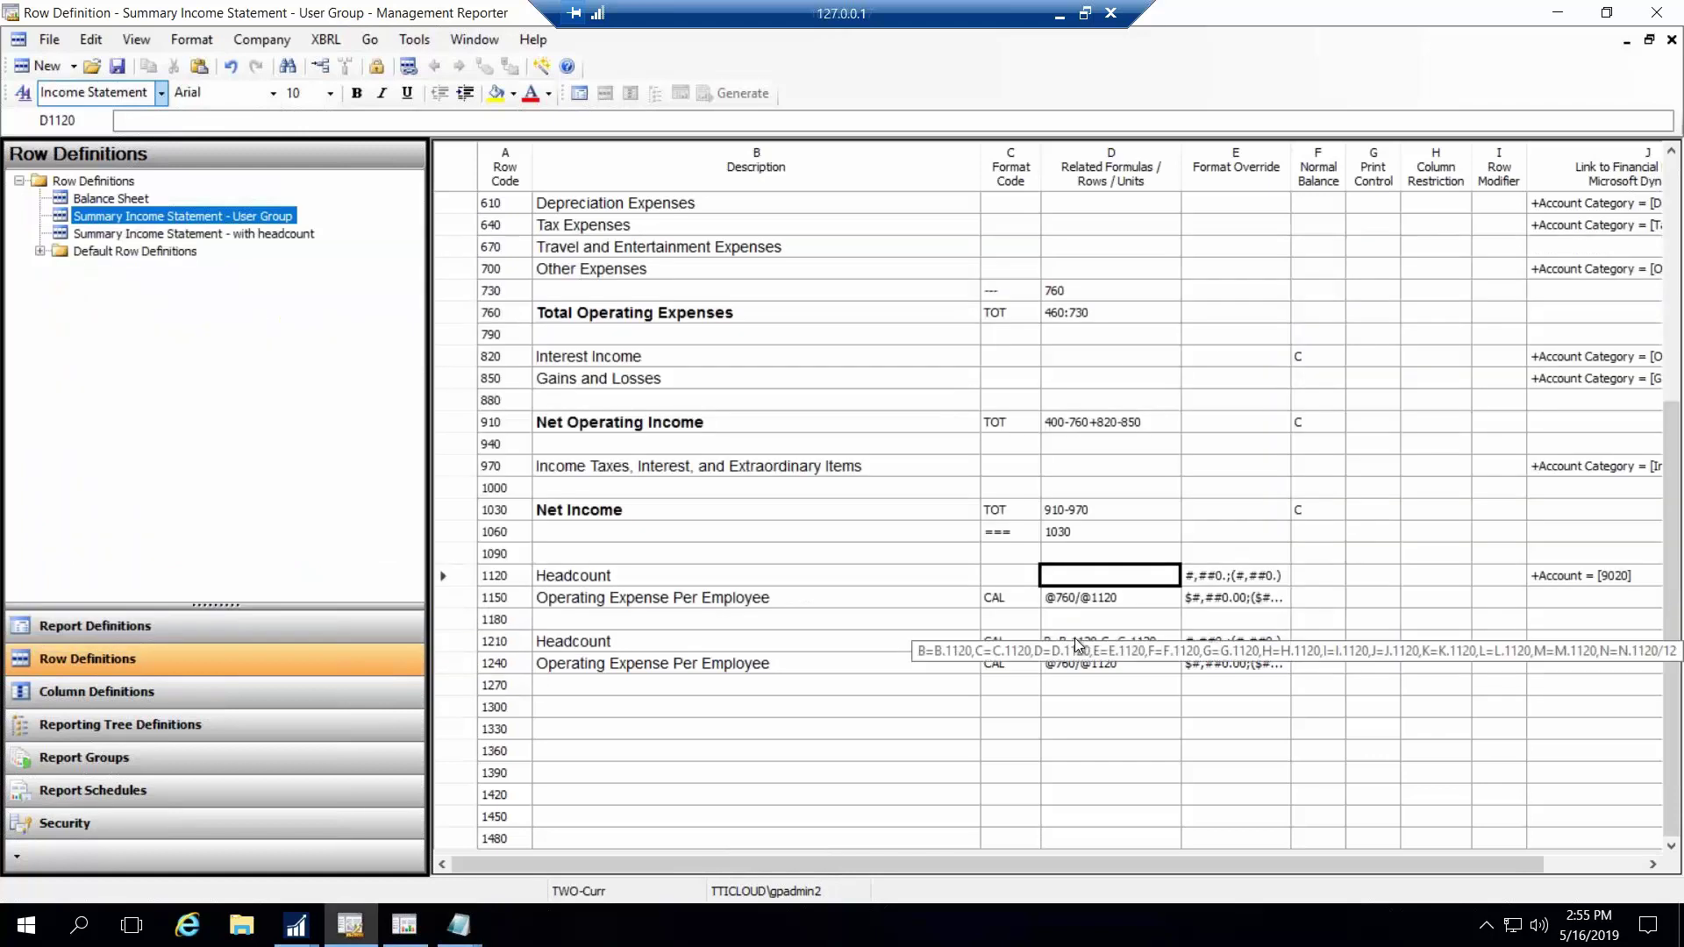
pyautogui.click(1047, 645)
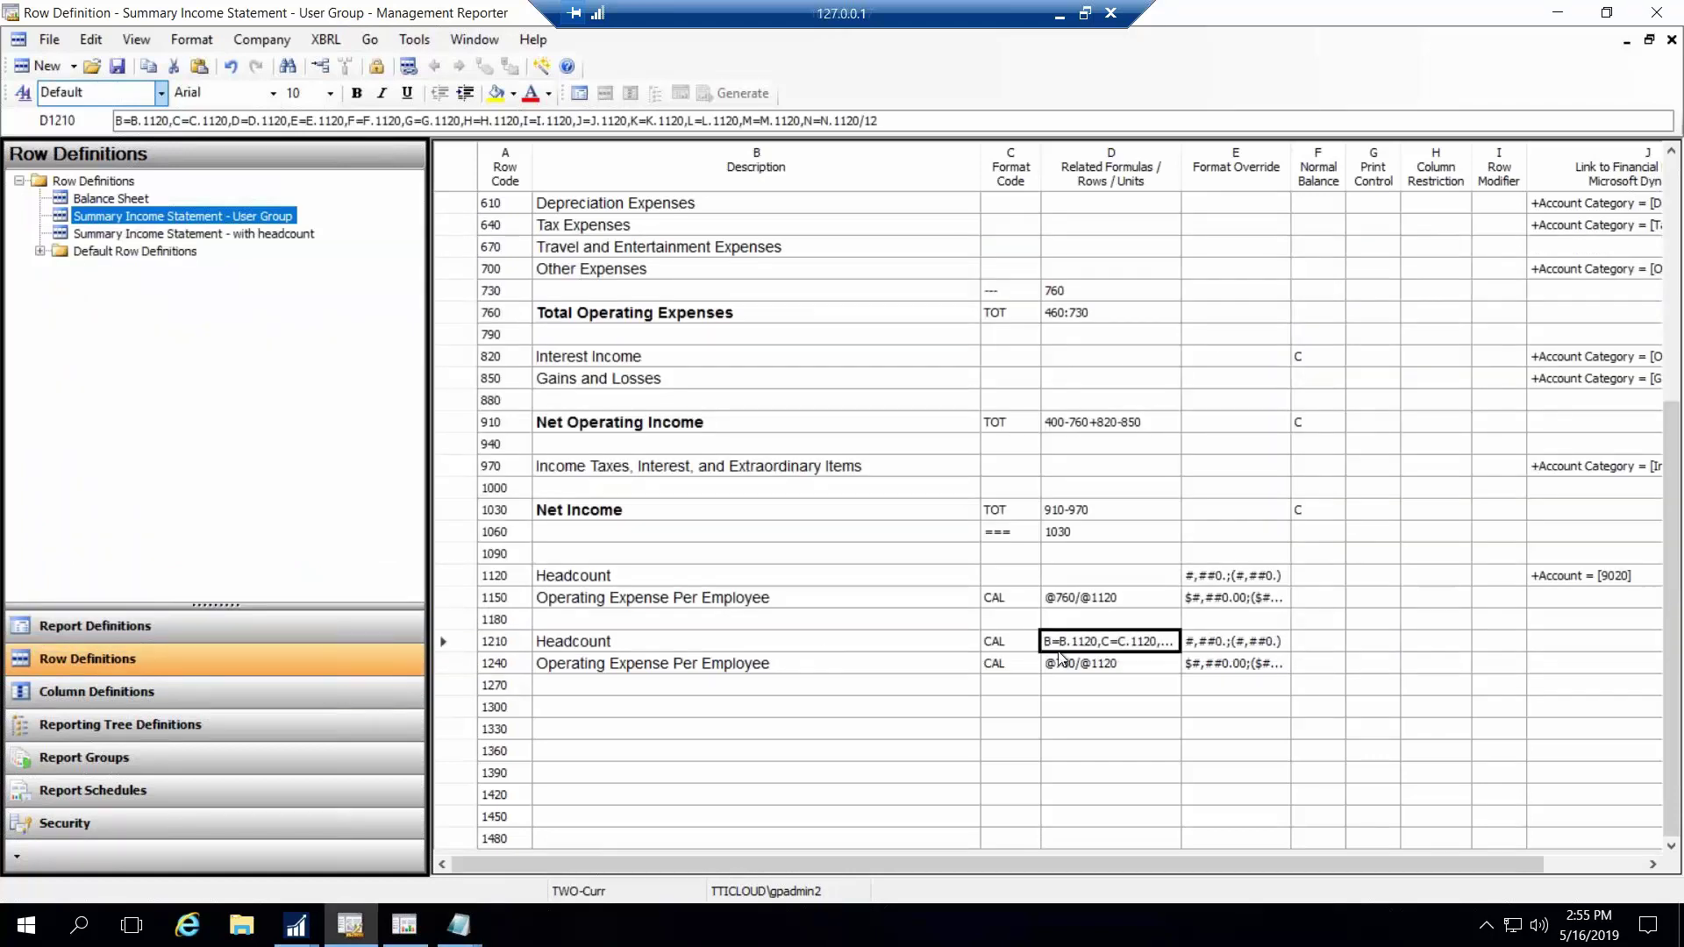
pyautogui.moveTo(1244, 638); pyautogui.dragTo(1245, 664)
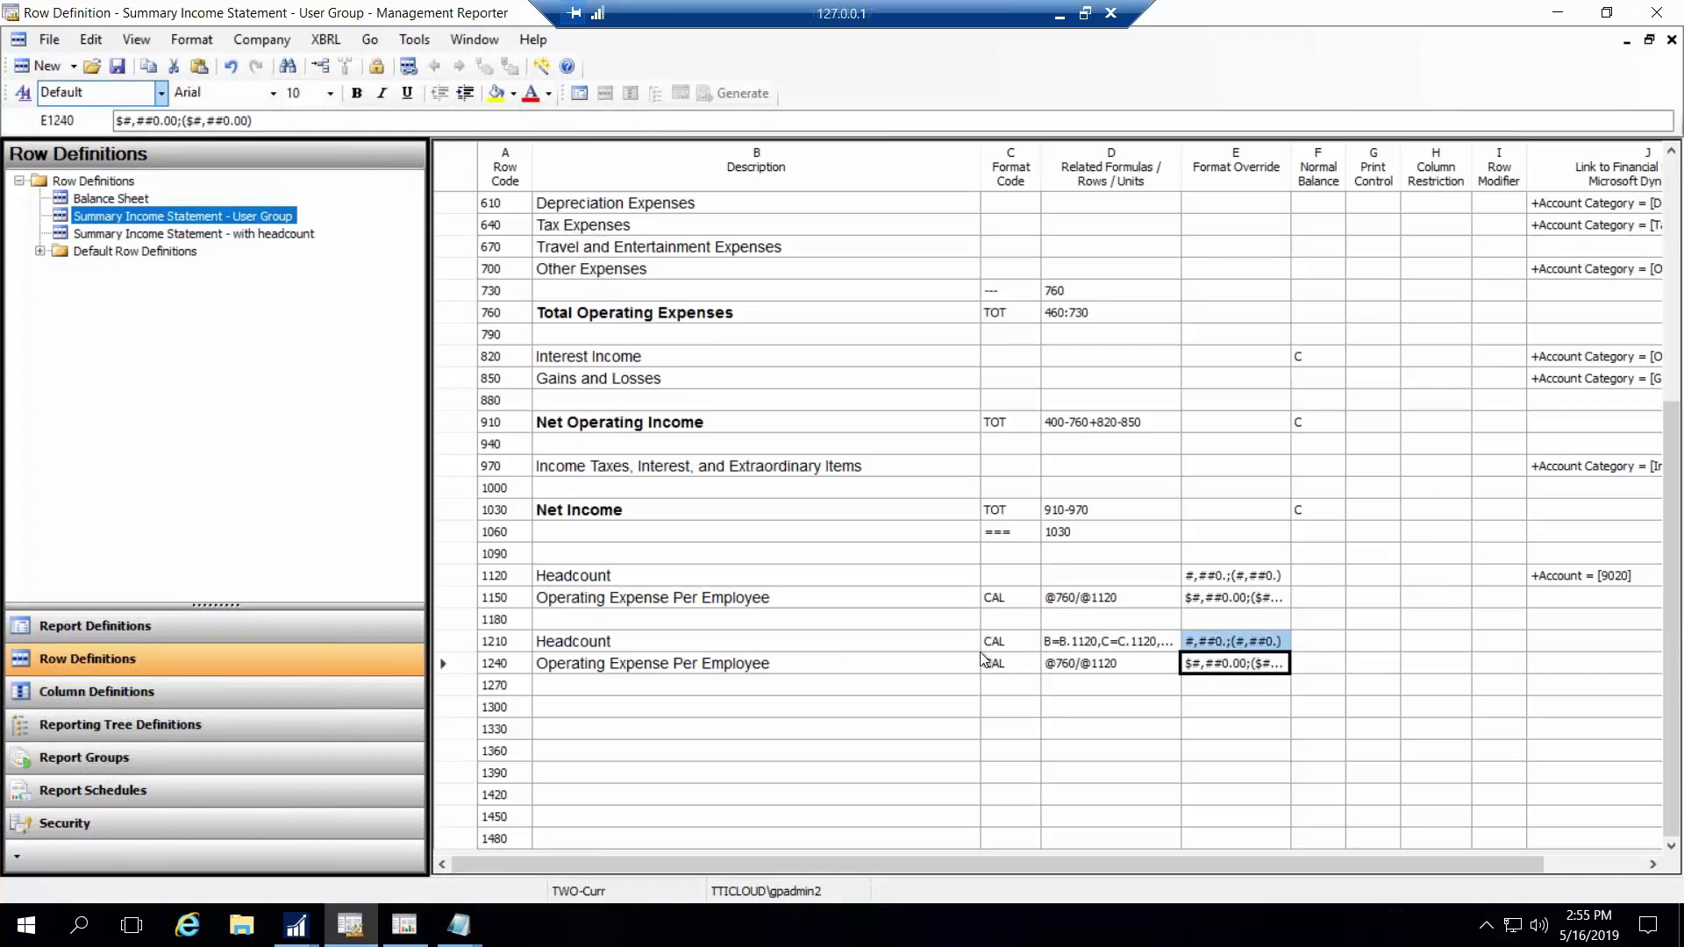
pyautogui.click(1521, 635)
pyautogui.click(1548, 643)
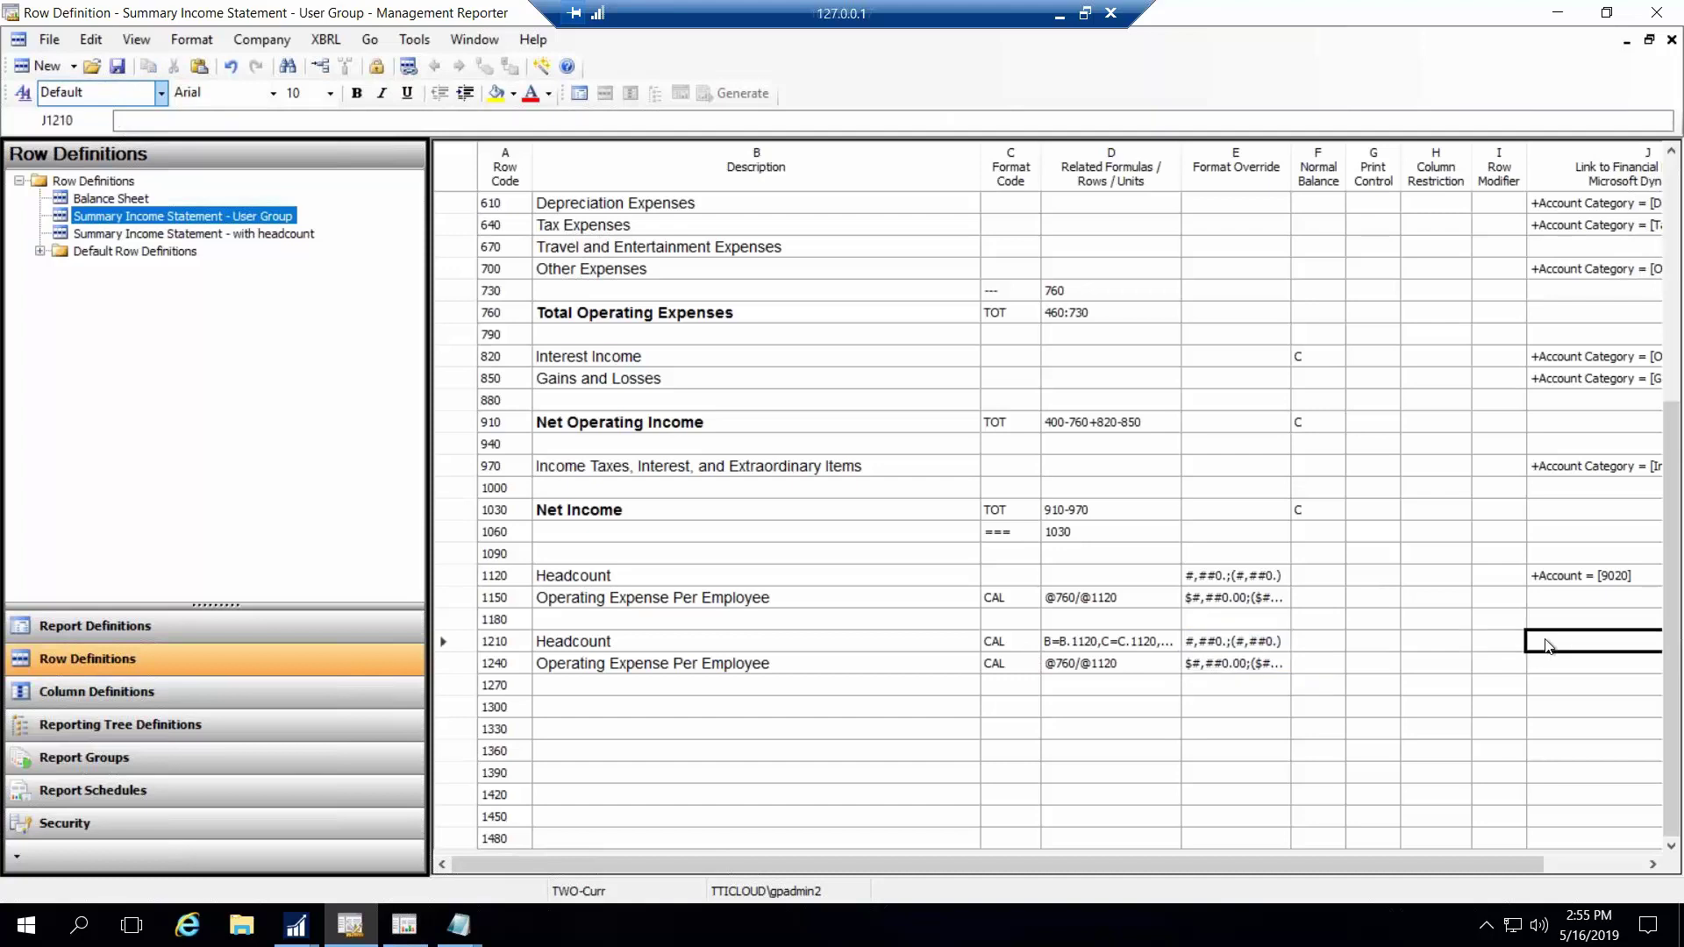
pyautogui.click(1018, 645)
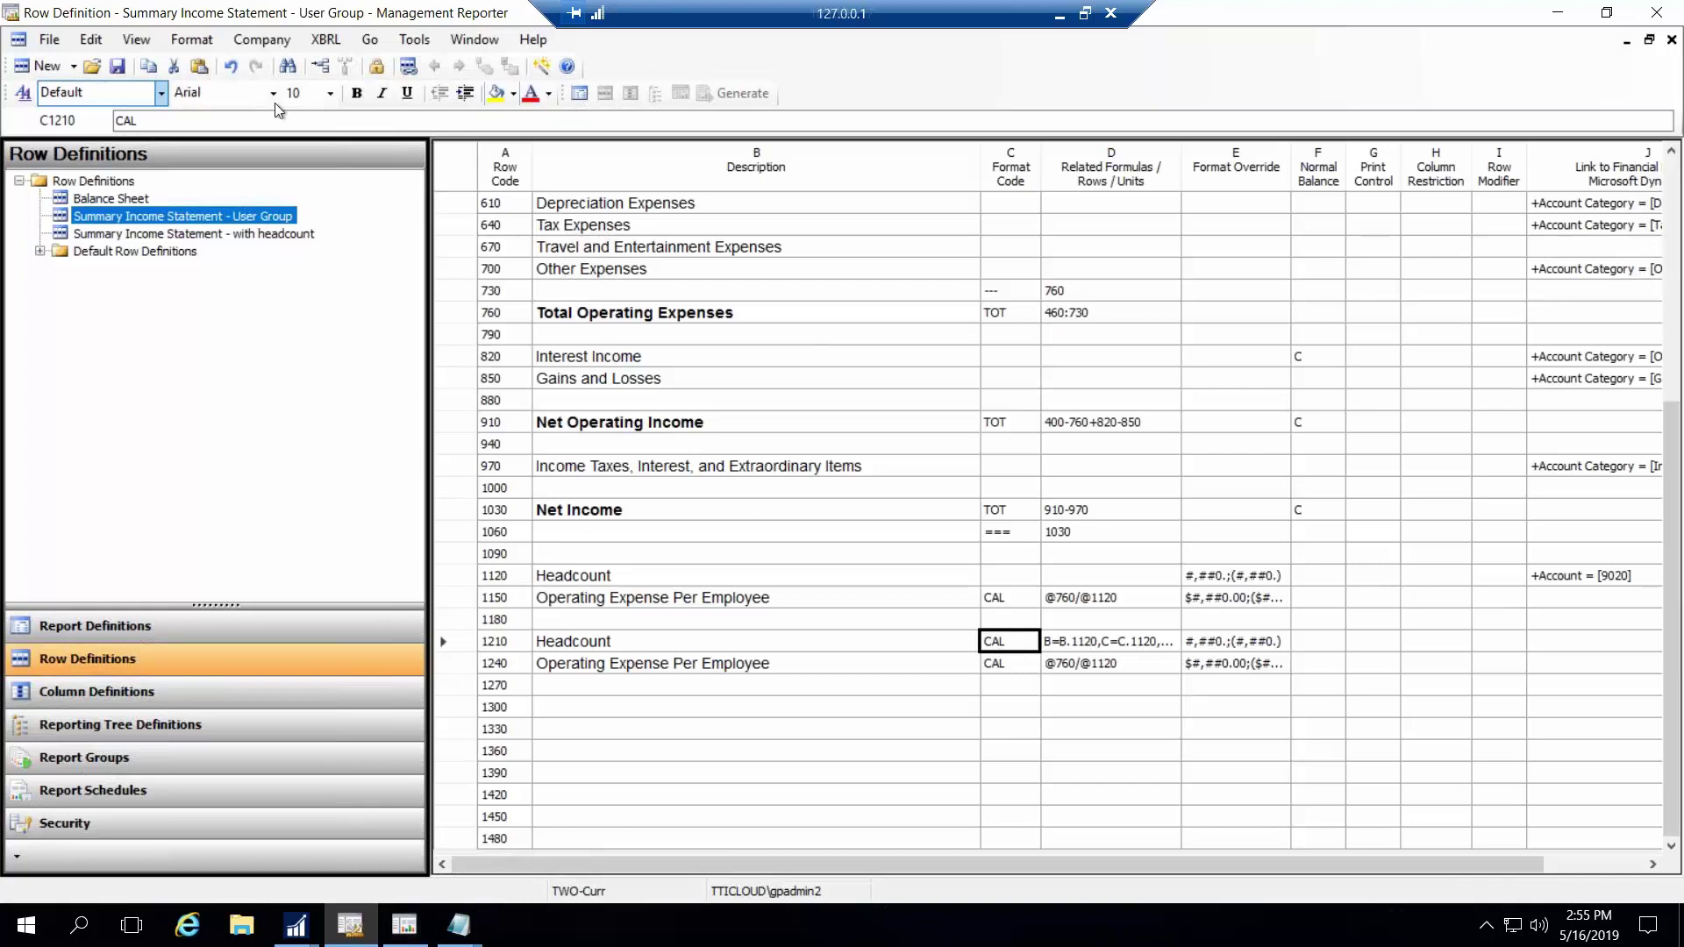
# Save the Summary Income Statement - User Group row definition, then close it and the 12 Month Periodic Trend column definition
pyautogui.click(118, 72)
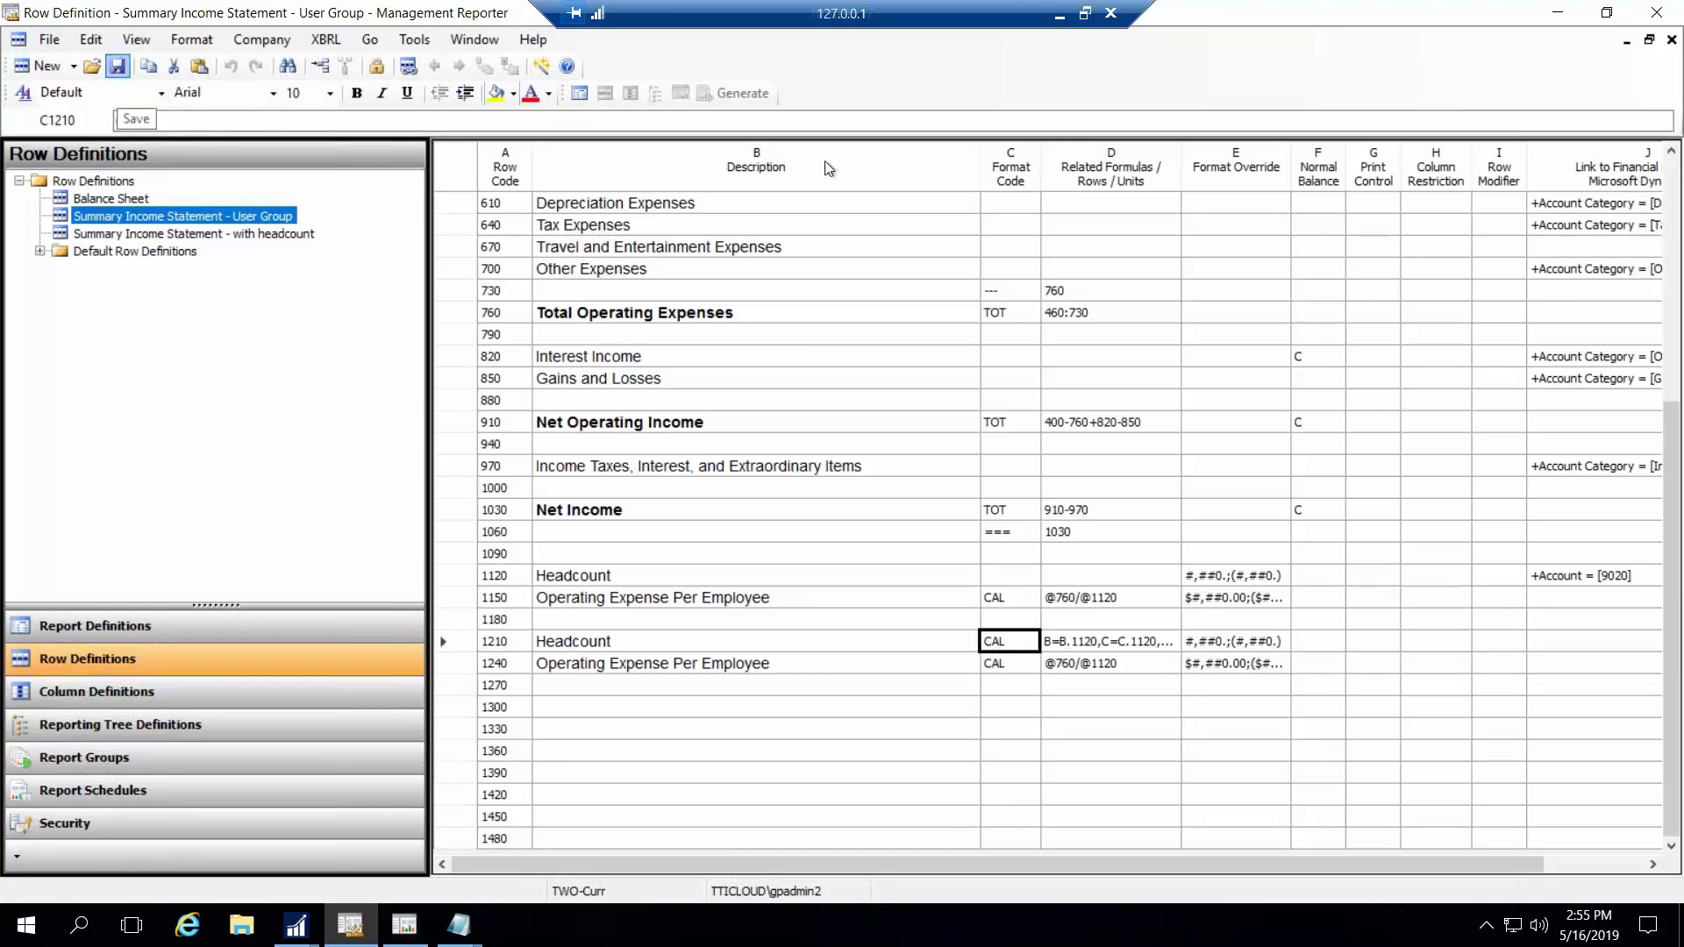
pyautogui.click(1672, 42)
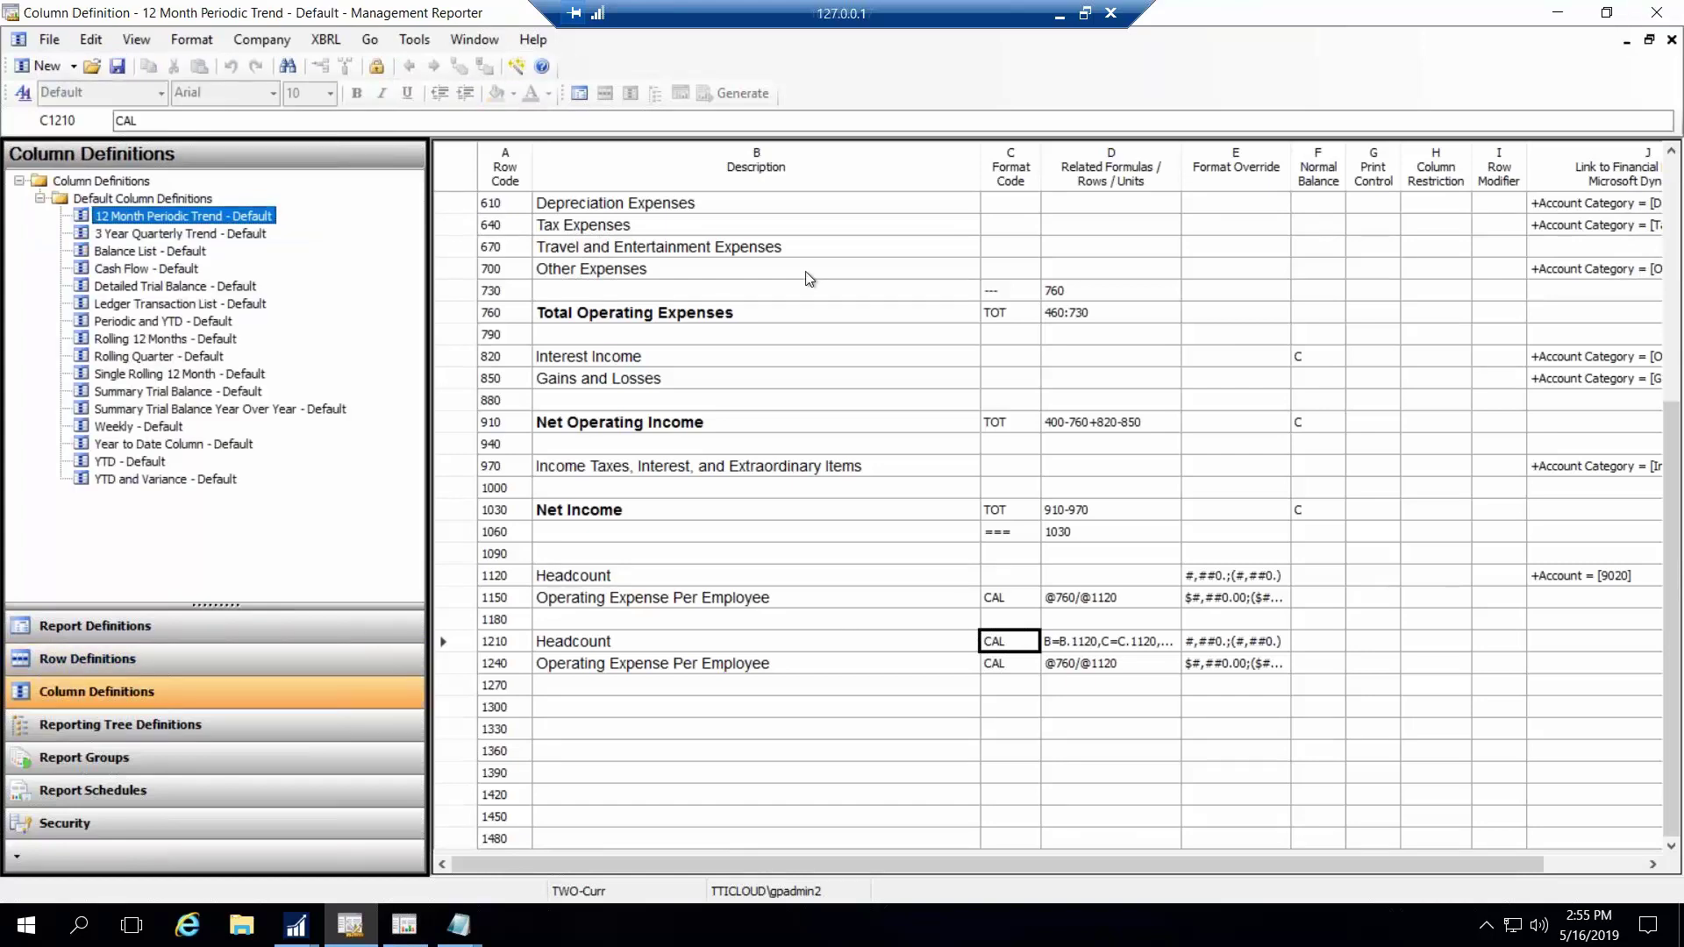
pyautogui.click(1672, 40)
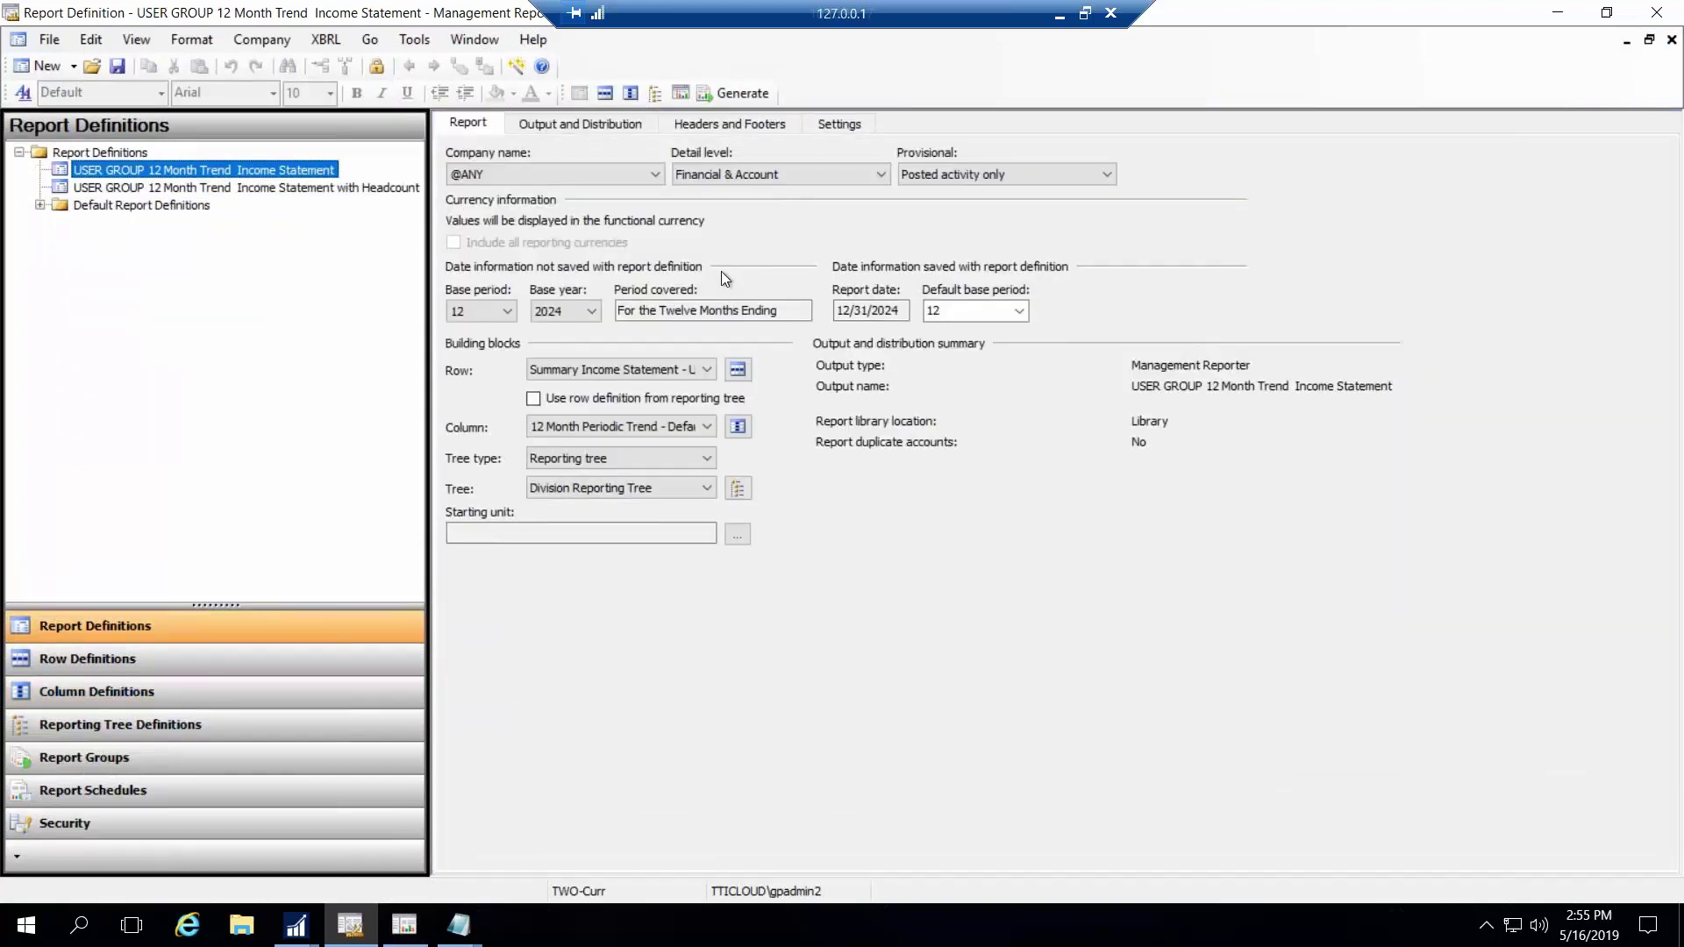
# Generate the USER GROUP 12 Month Trend Income Statement for all reporting units and close the older First Set of Units report
pyautogui.click(743, 92)
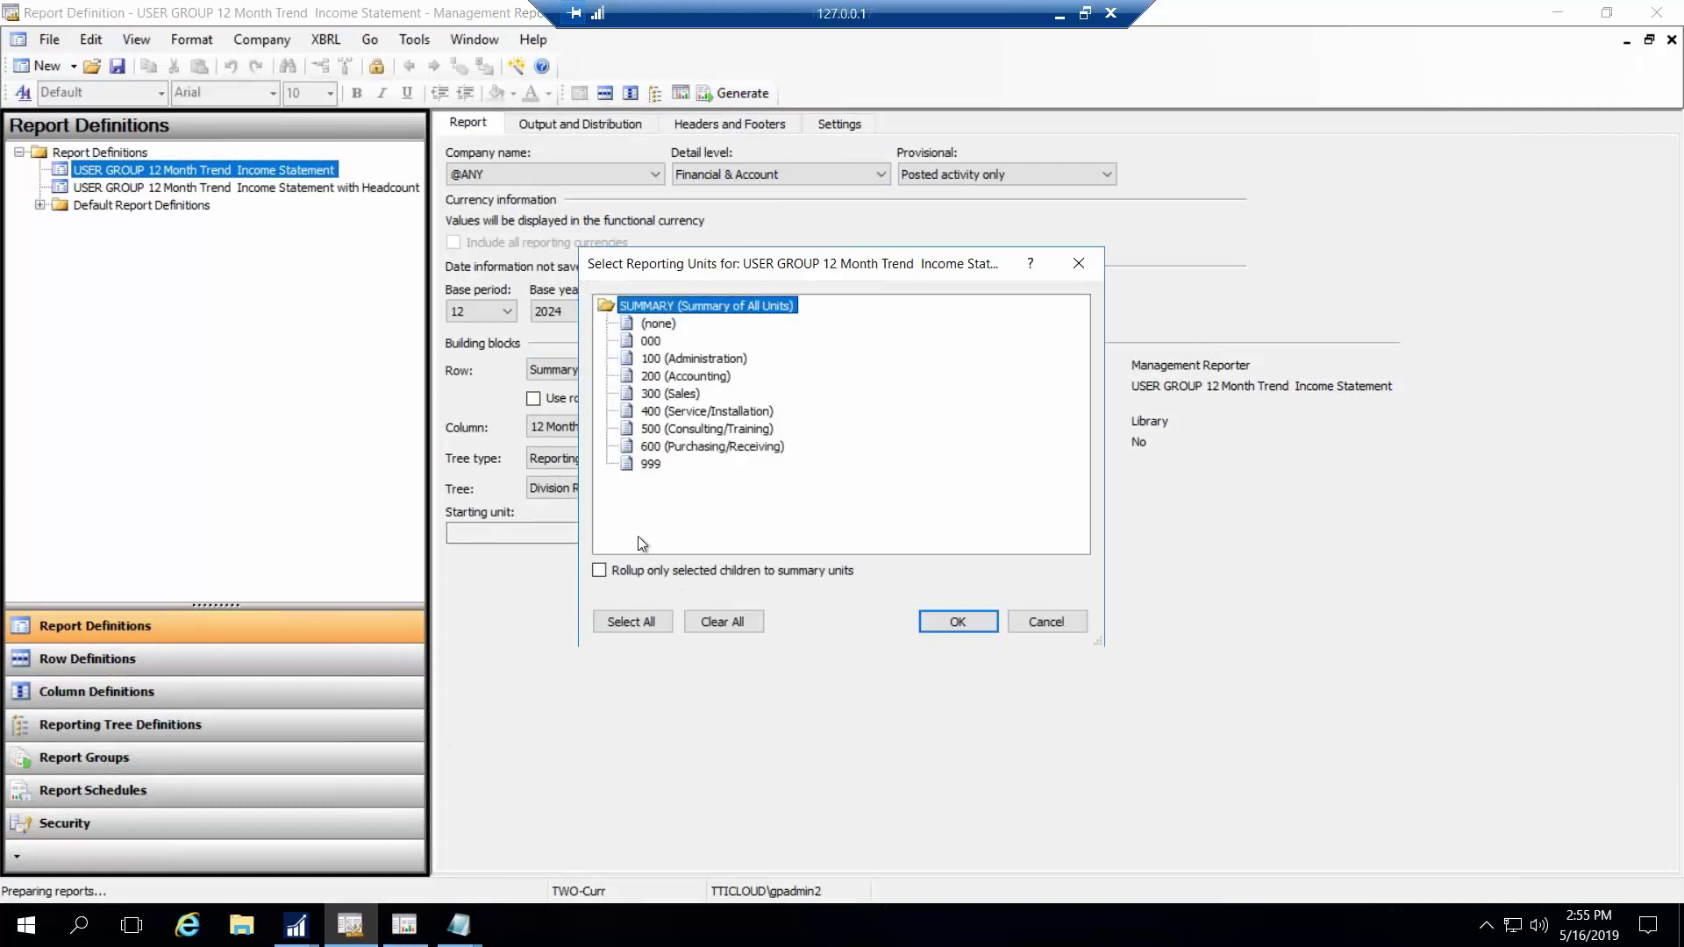
pyautogui.click(625, 619)
pyautogui.click(941, 619)
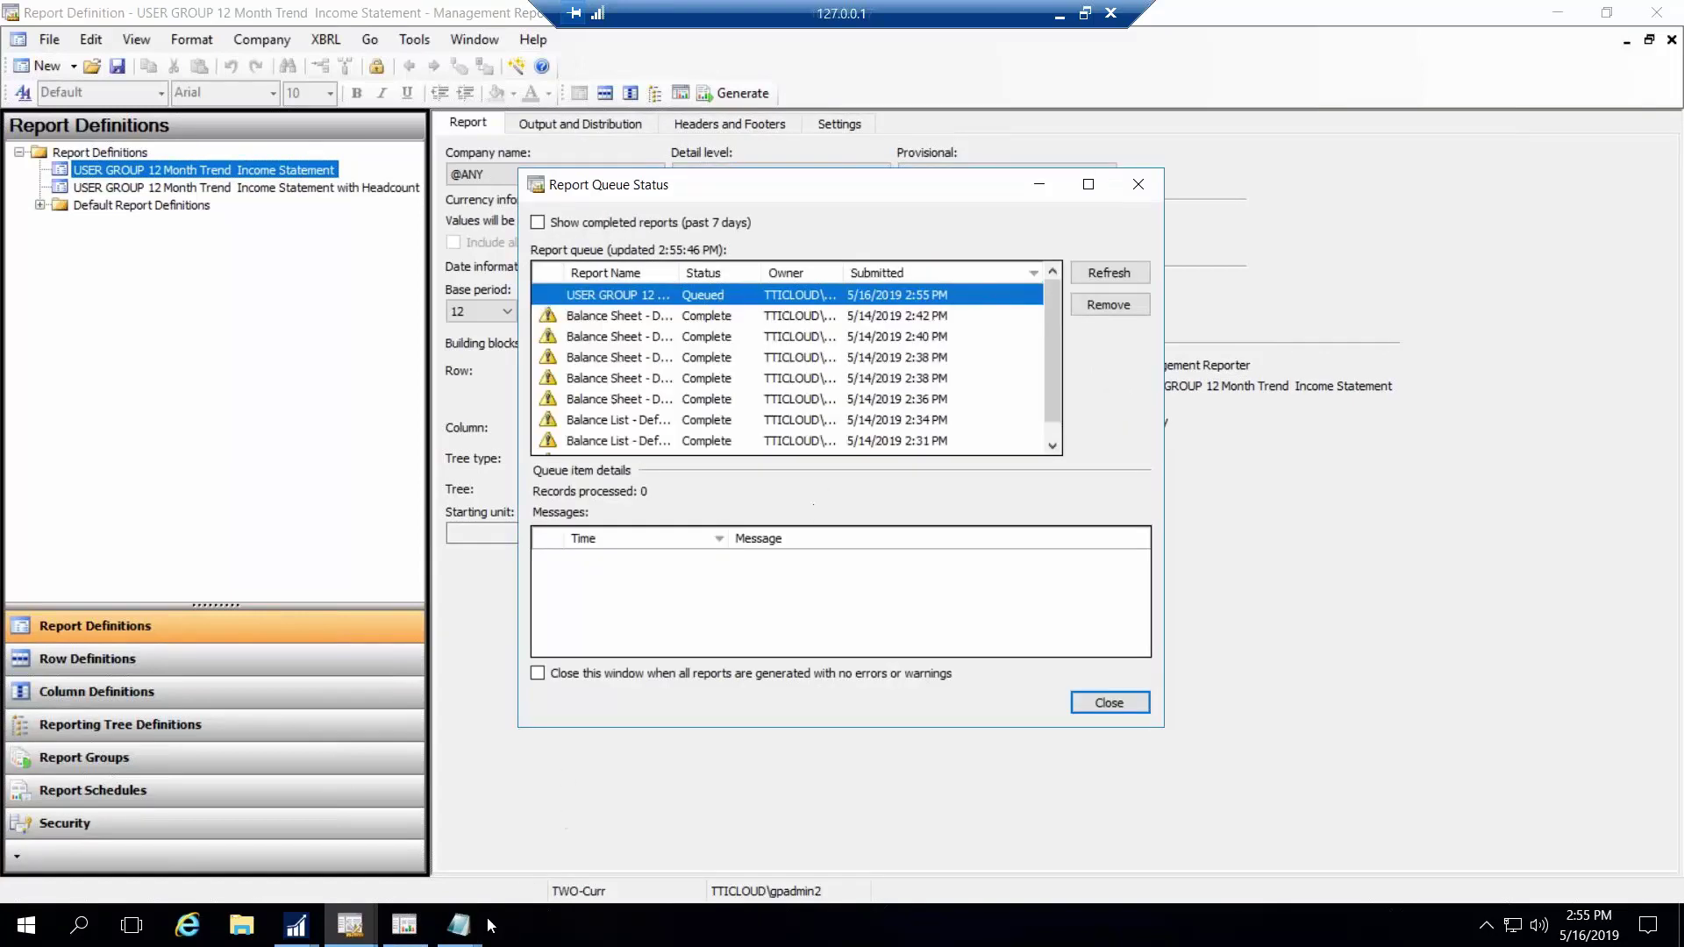
pyautogui.moveTo(463, 944)
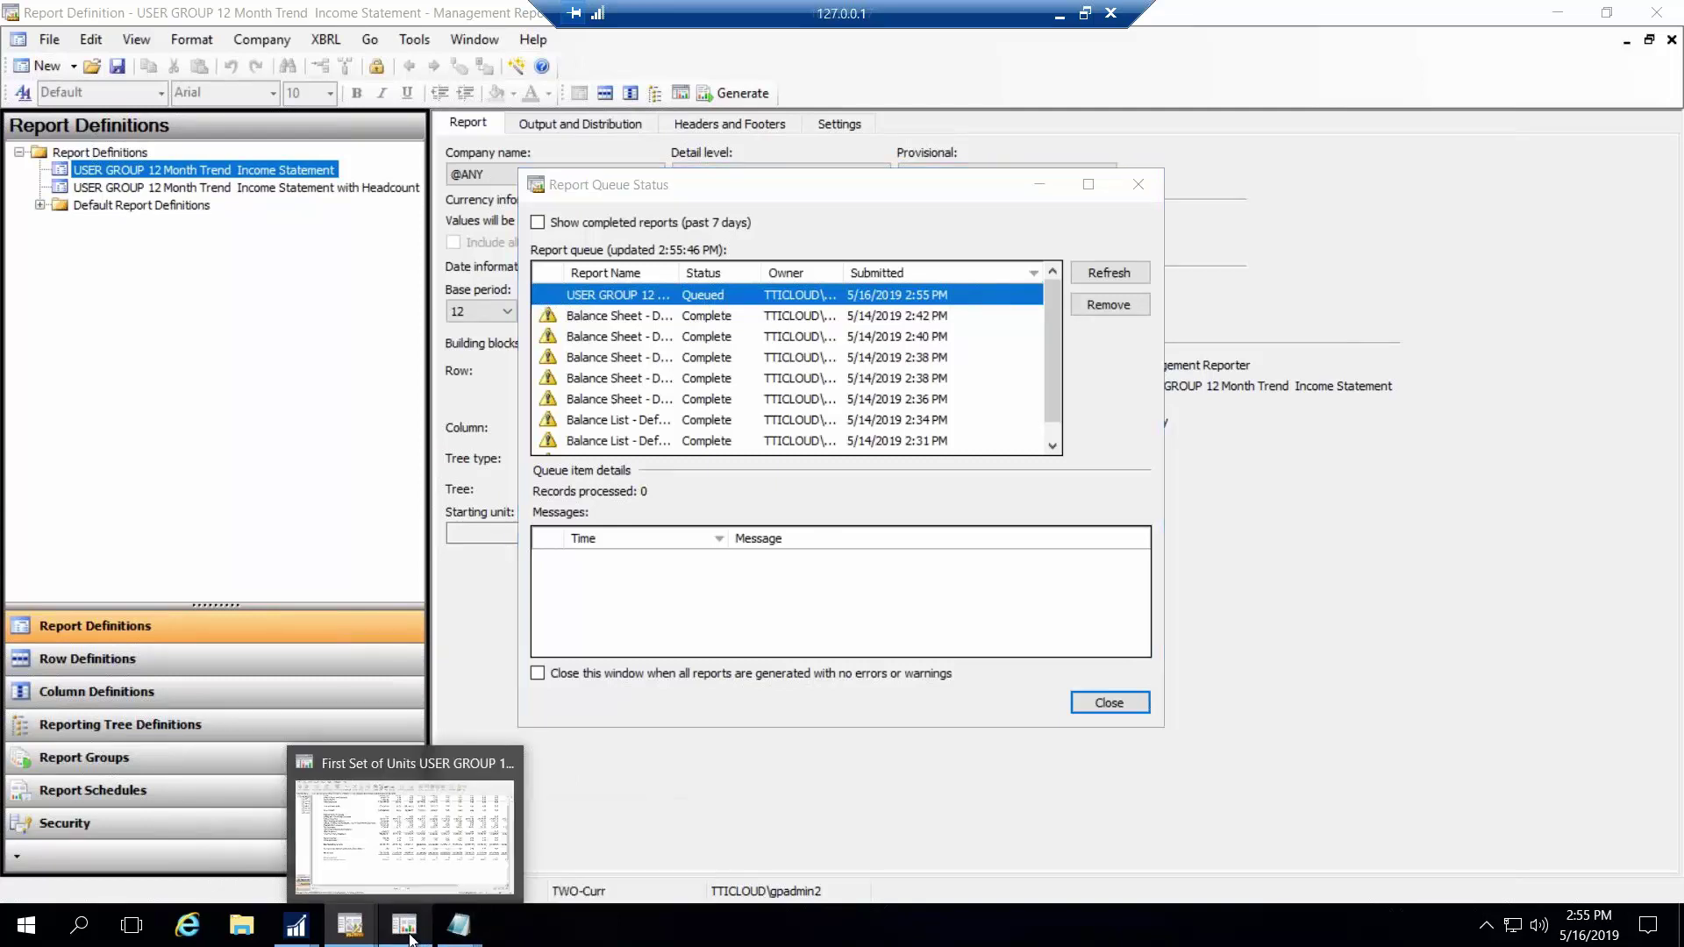
pyautogui.click(410, 938)
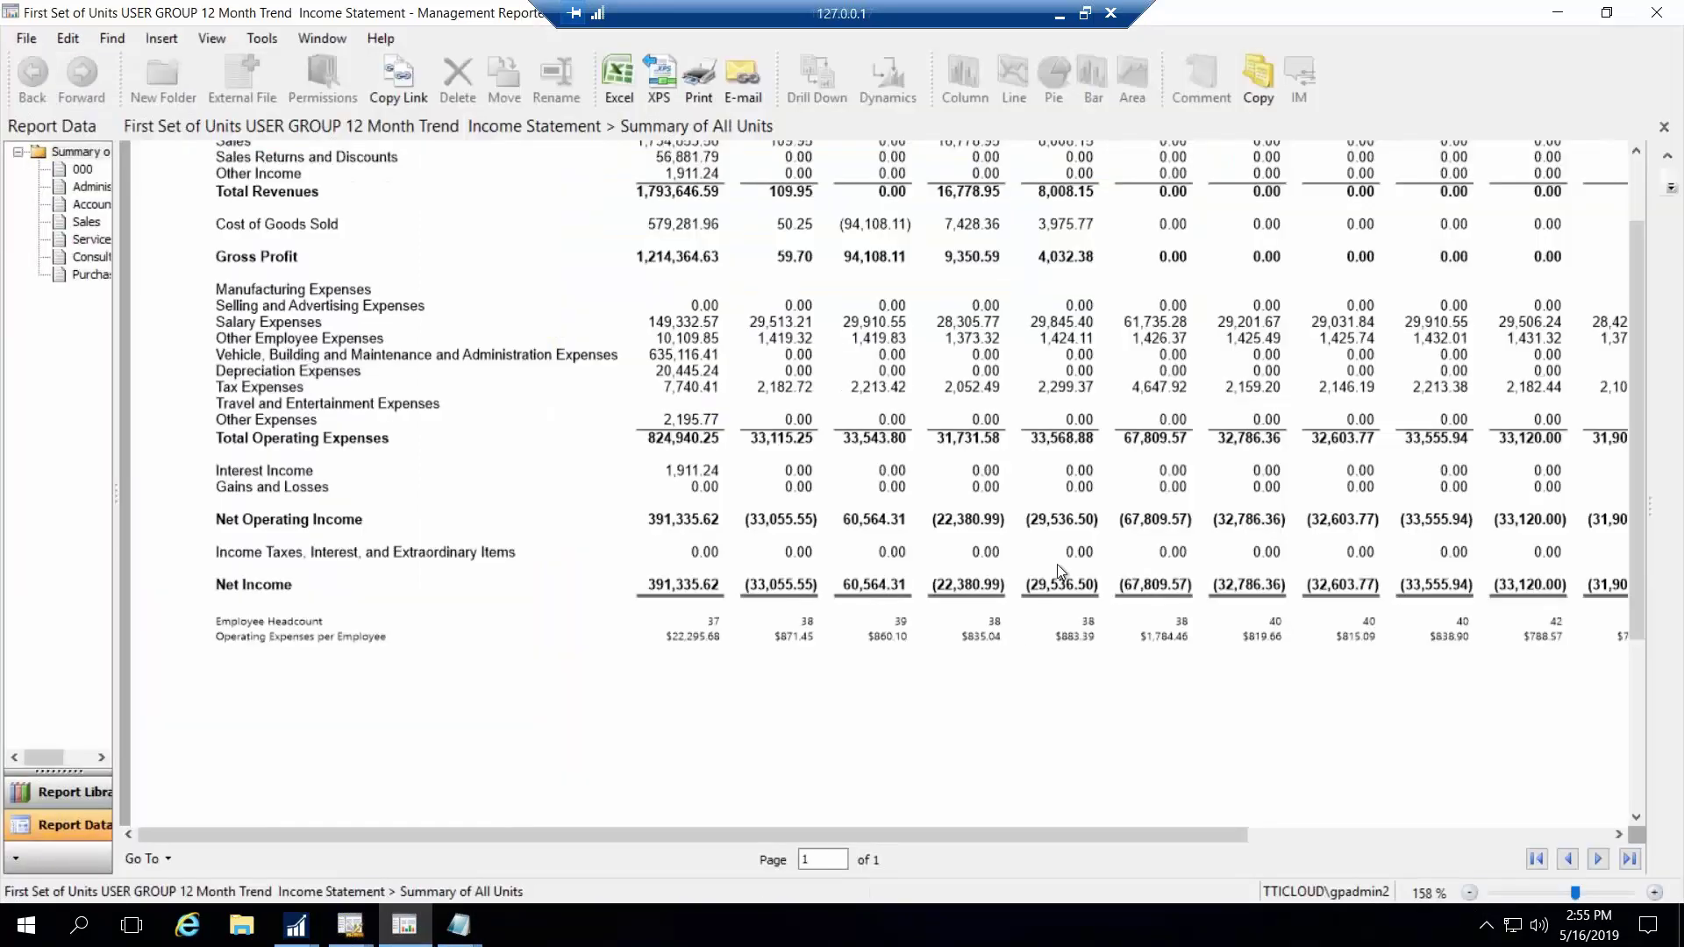
pyautogui.click(1657, 15)
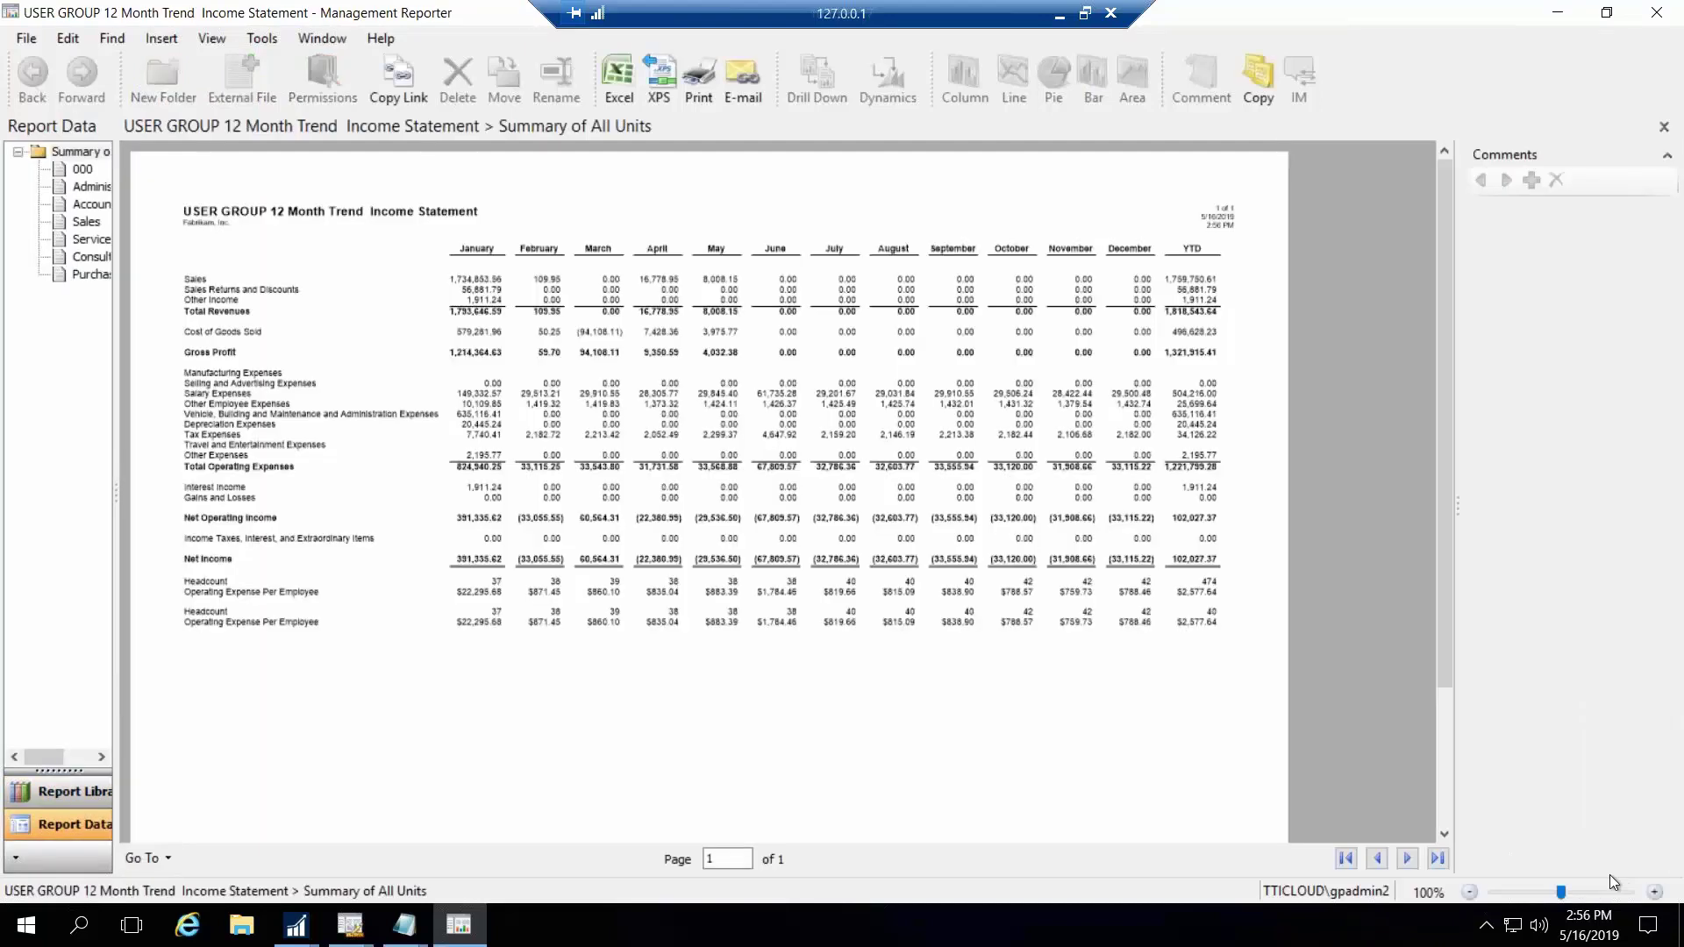
# Enlarge the generated report and compare both pairs of Headcount and Operating Expense Per Employee rows through the YTD column
pyautogui.click(1607, 887)
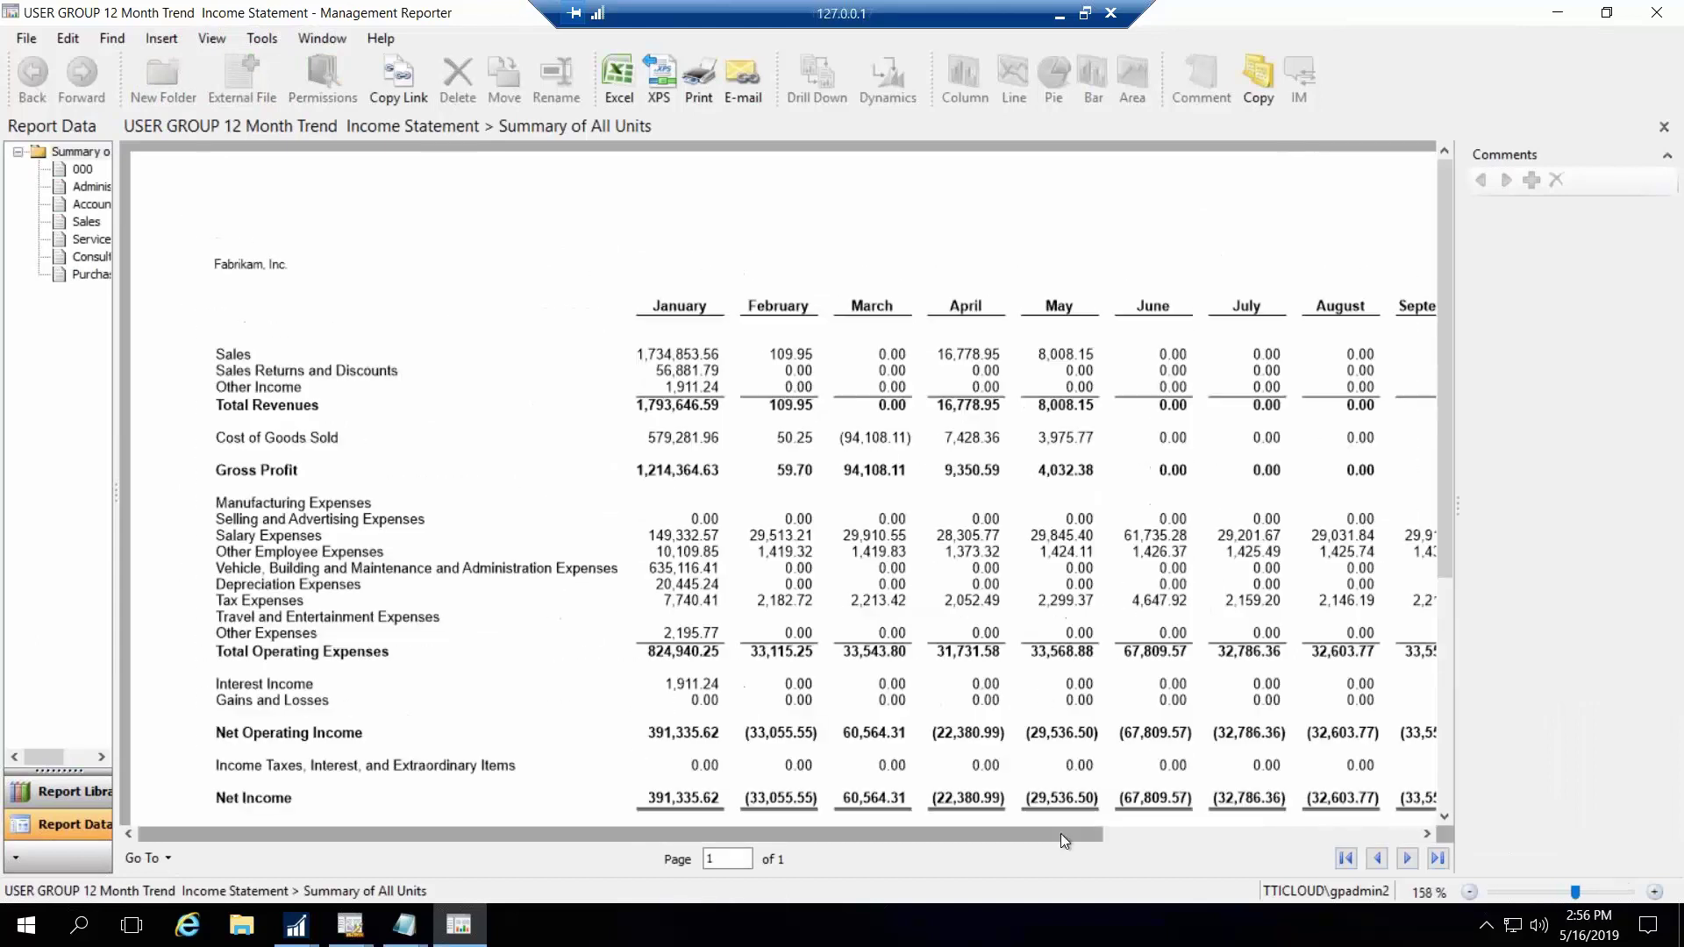
pyautogui.scroll(-5, 1041, 691)
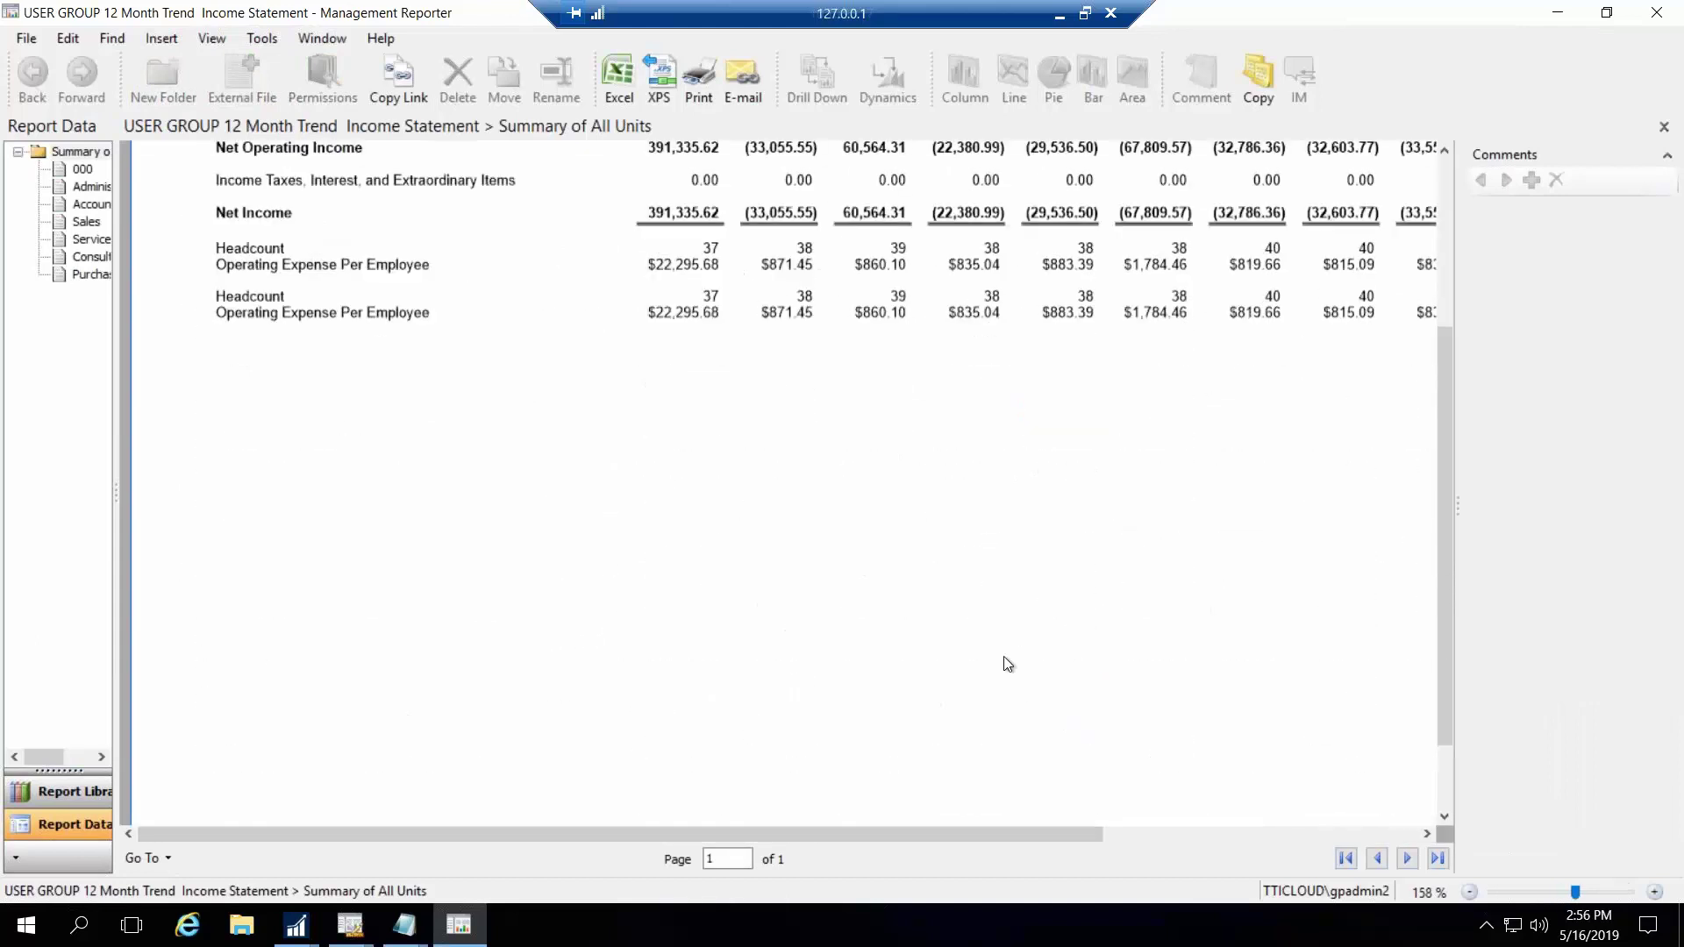
pyautogui.scroll(5, 1004, 656)
pyautogui.click(273, 552)
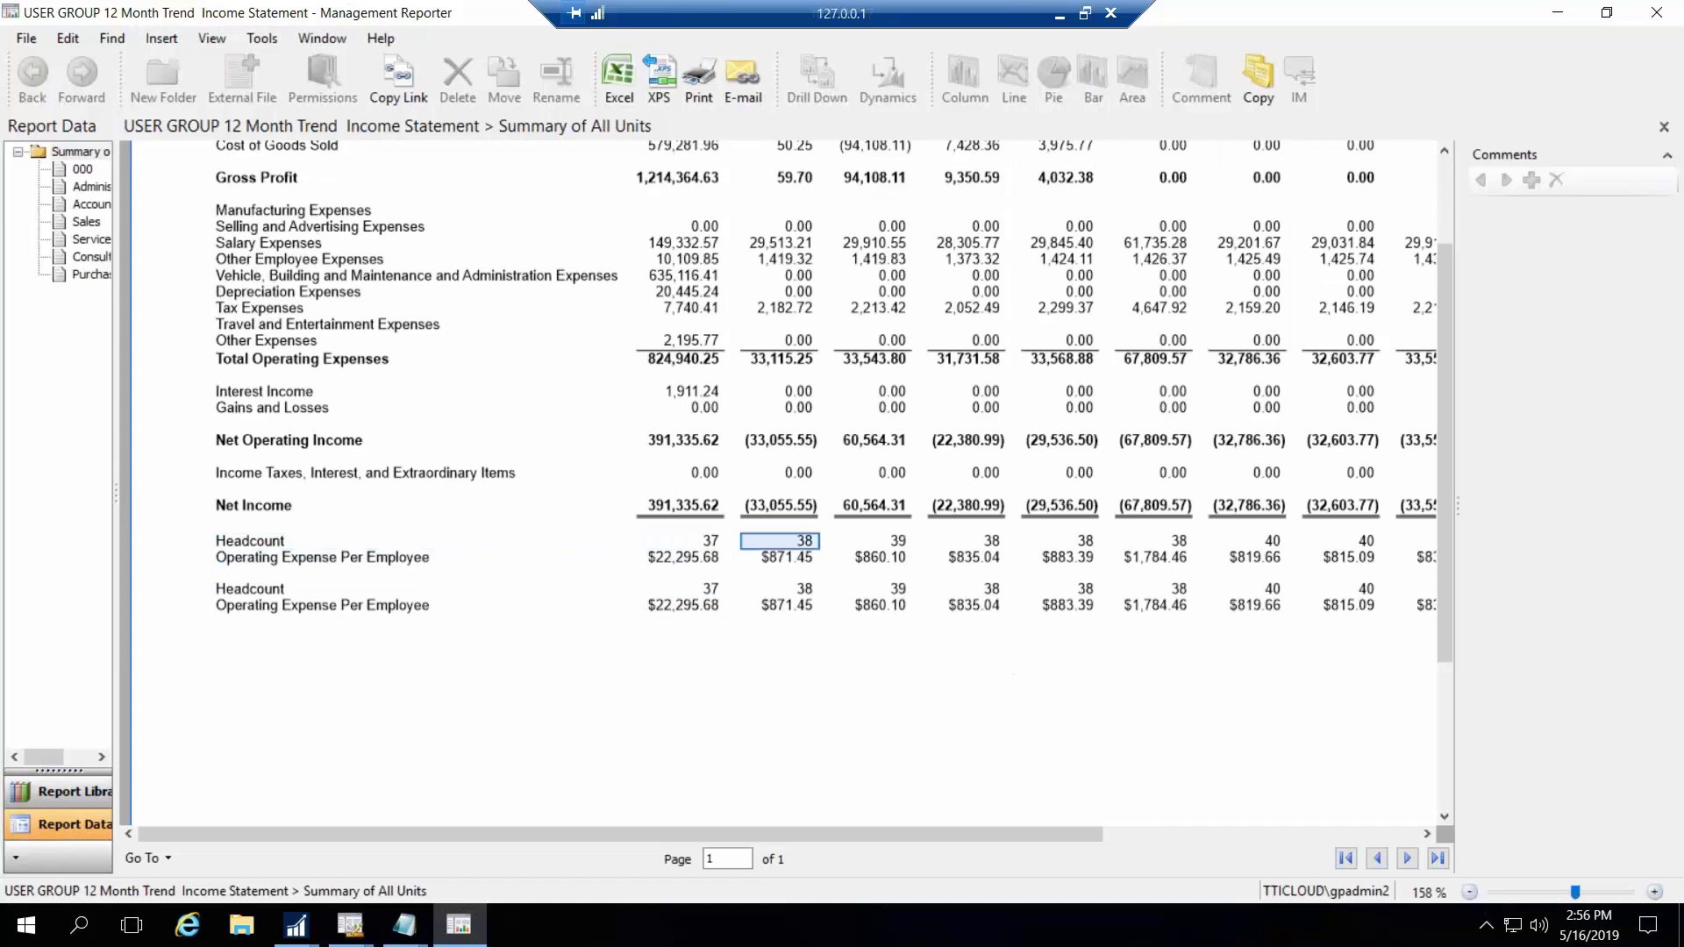
pyautogui.click(1314, 830)
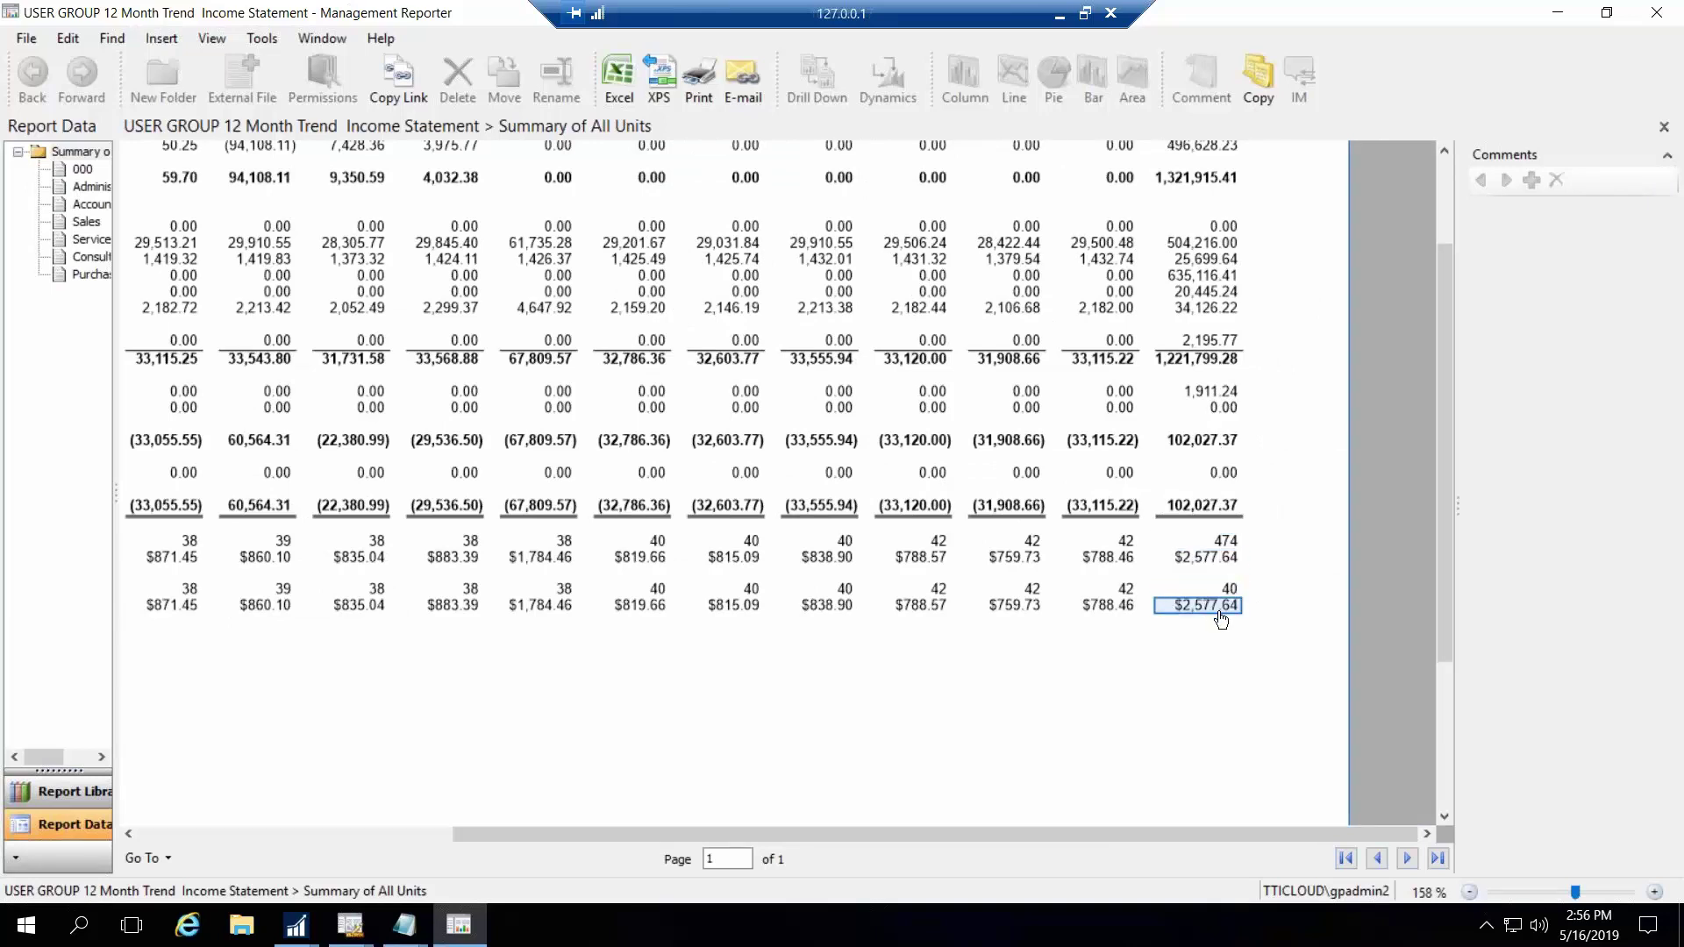
pyautogui.click(1209, 566)
pyautogui.moveTo(379, 918)
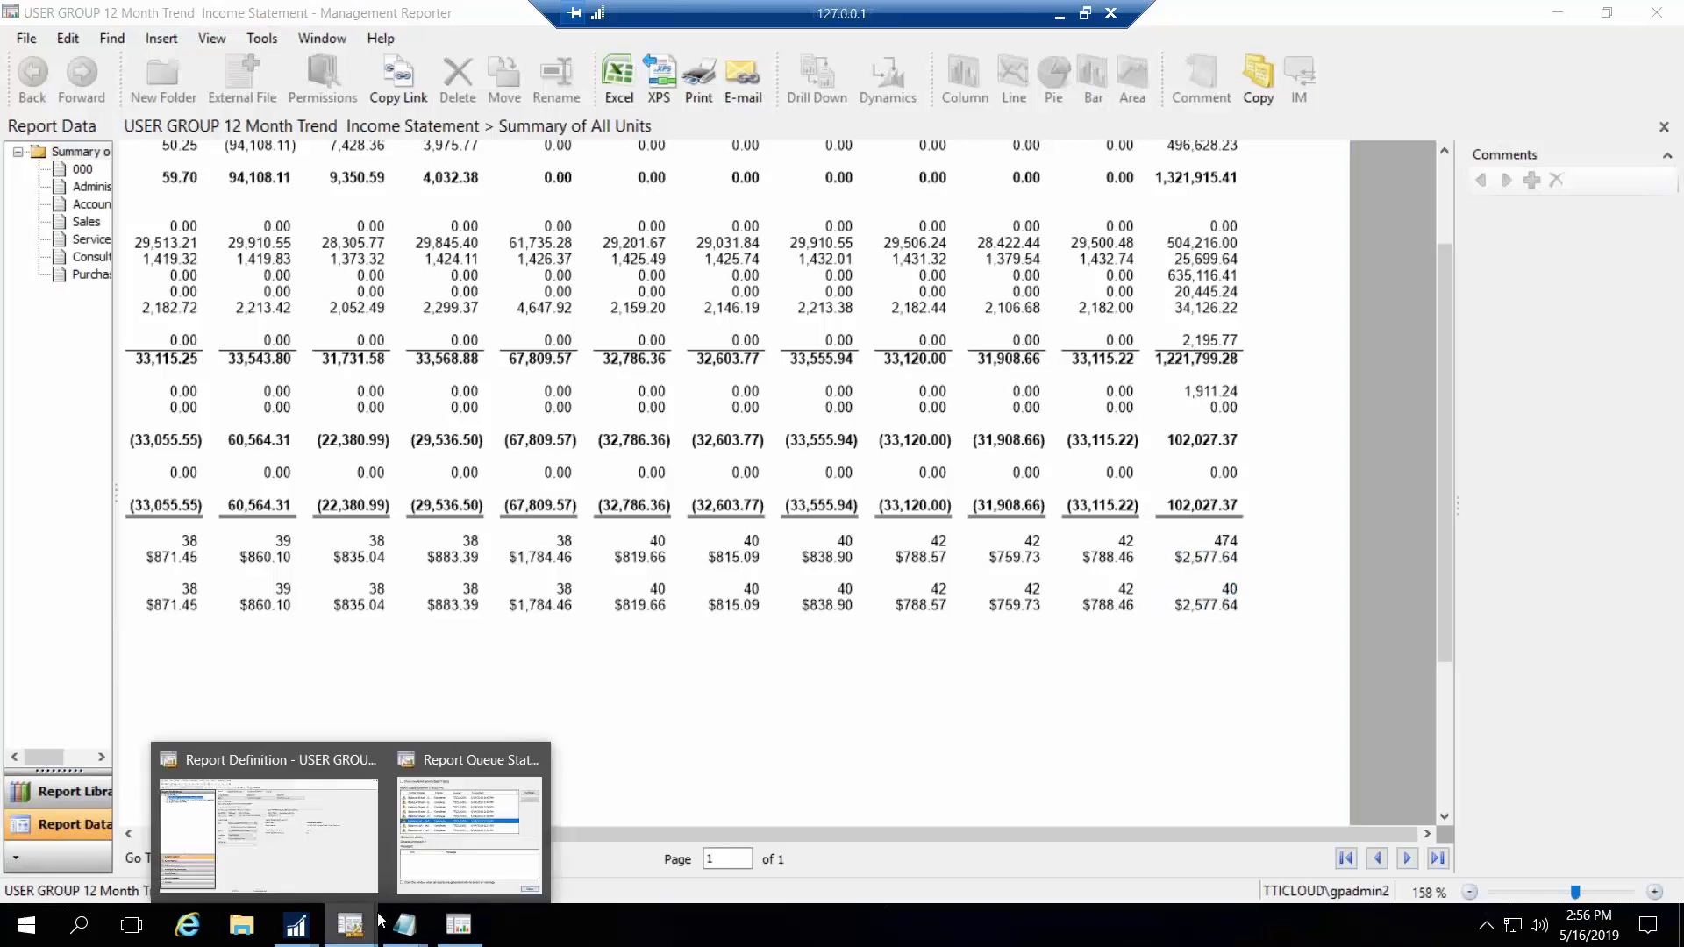
pyautogui.click(310, 864)
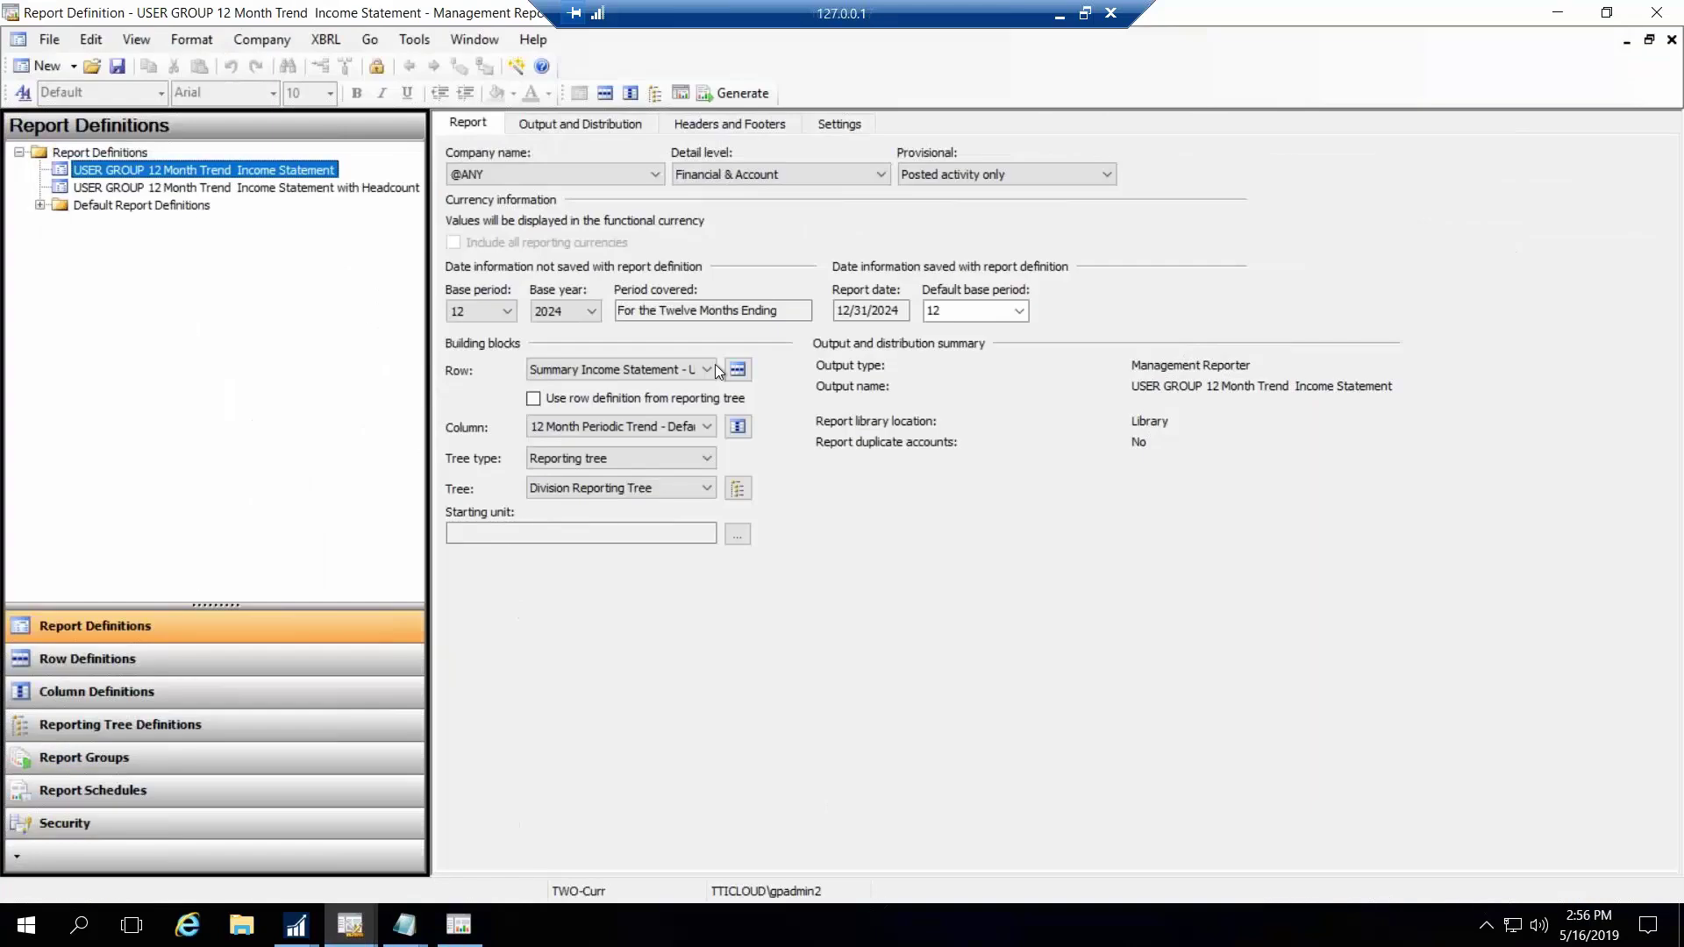
pyautogui.click(738, 369)
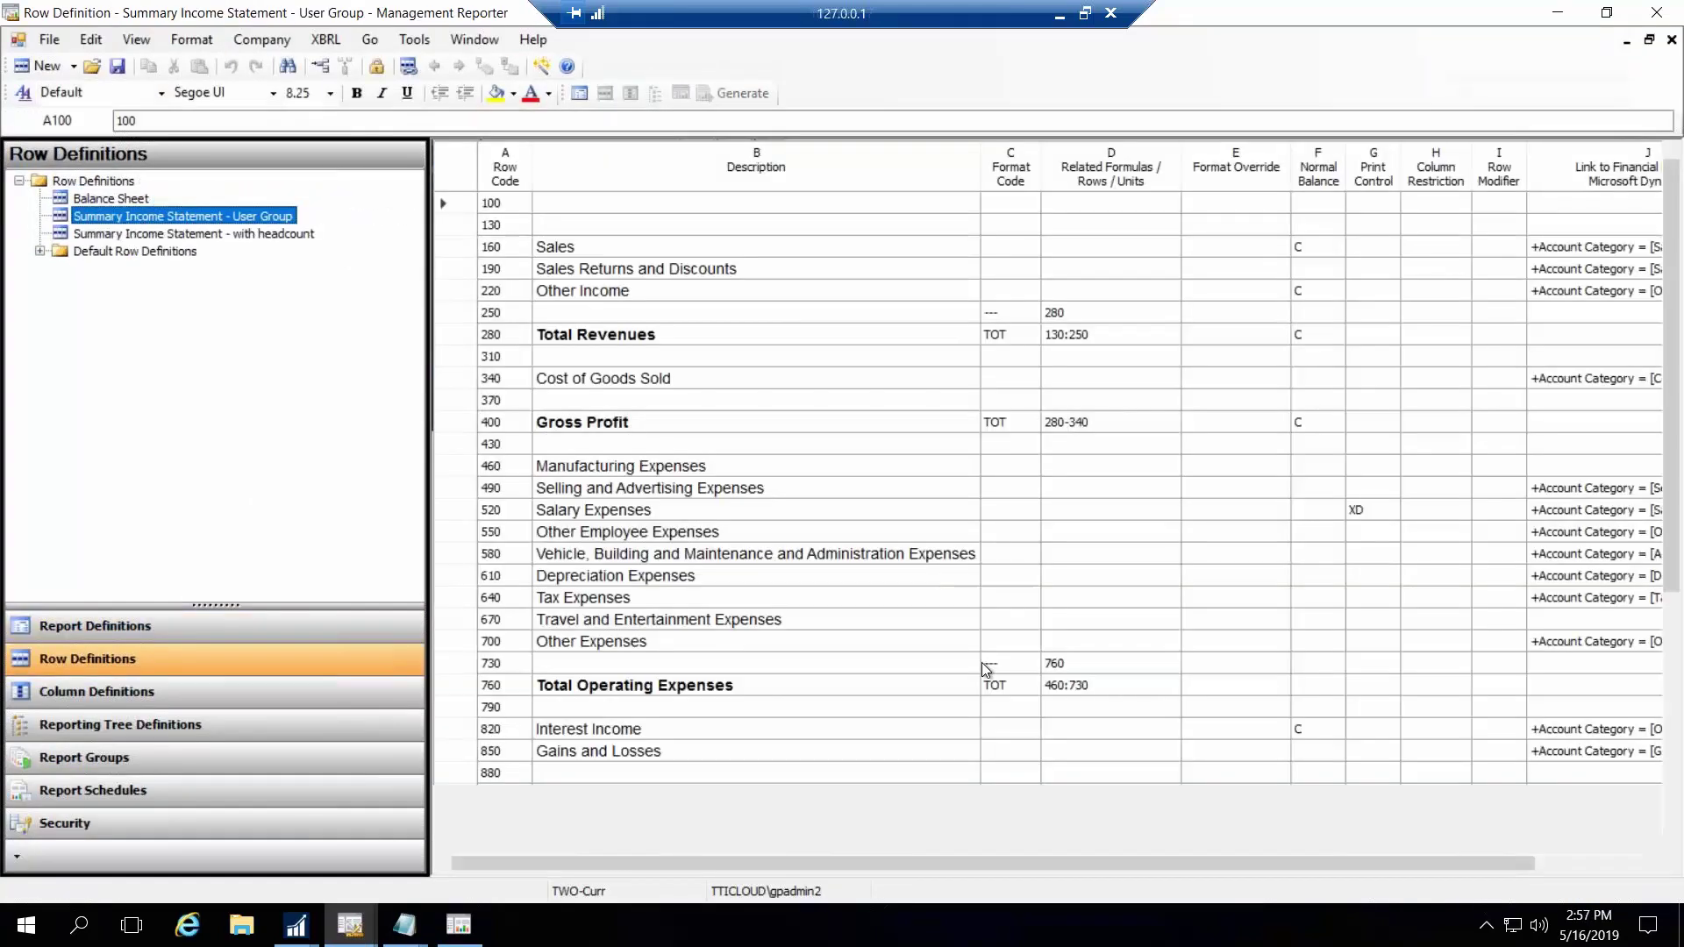
pyautogui.scroll(-5, 1636, 749)
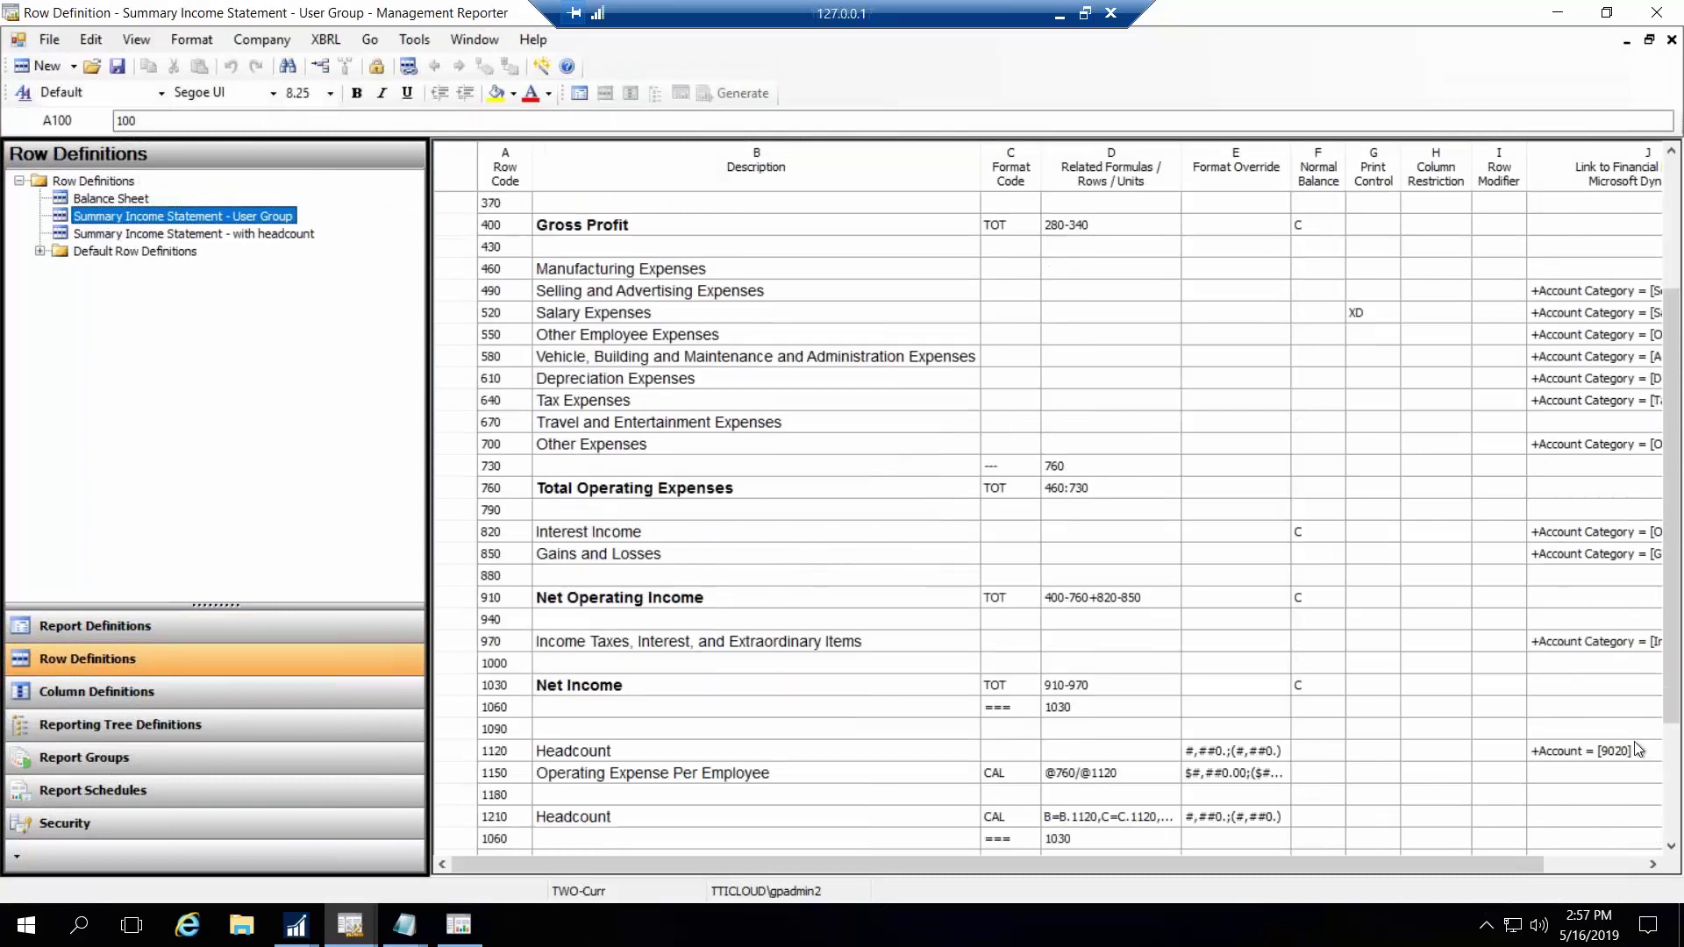
pyautogui.scroll(-1, 1637, 749)
pyautogui.click(1110, 663)
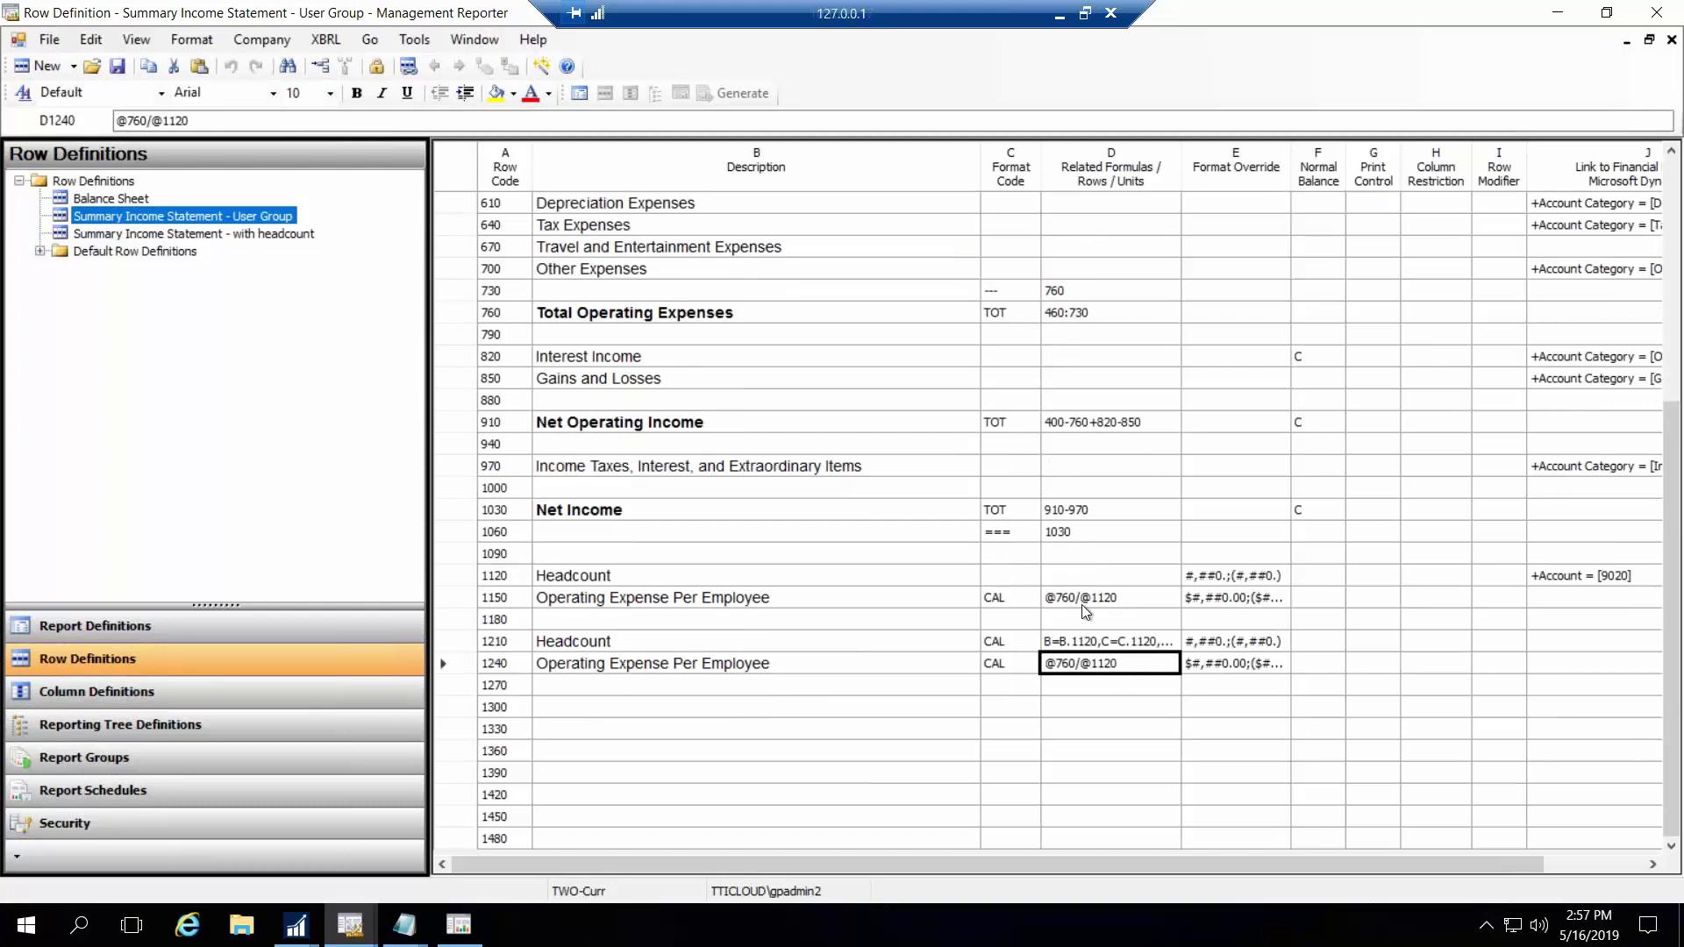
pyautogui.click(211, 127)
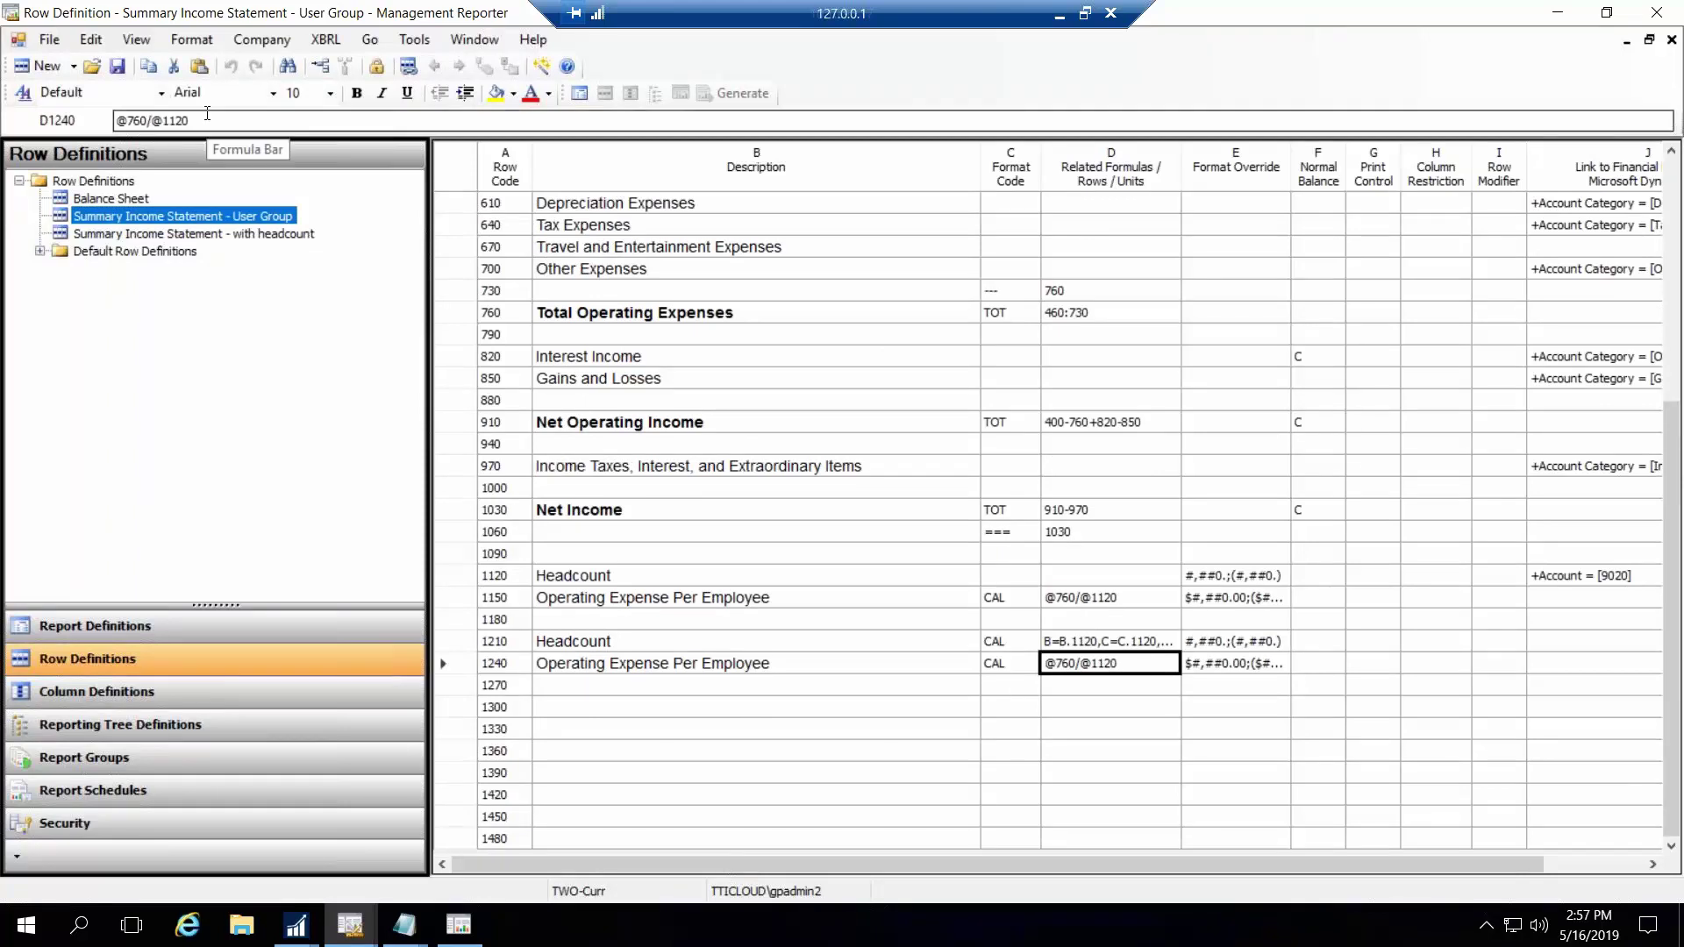
pyautogui.press('BackSpace')
pyautogui.press('BackSpace')
pyautogui.press('BackSpace')
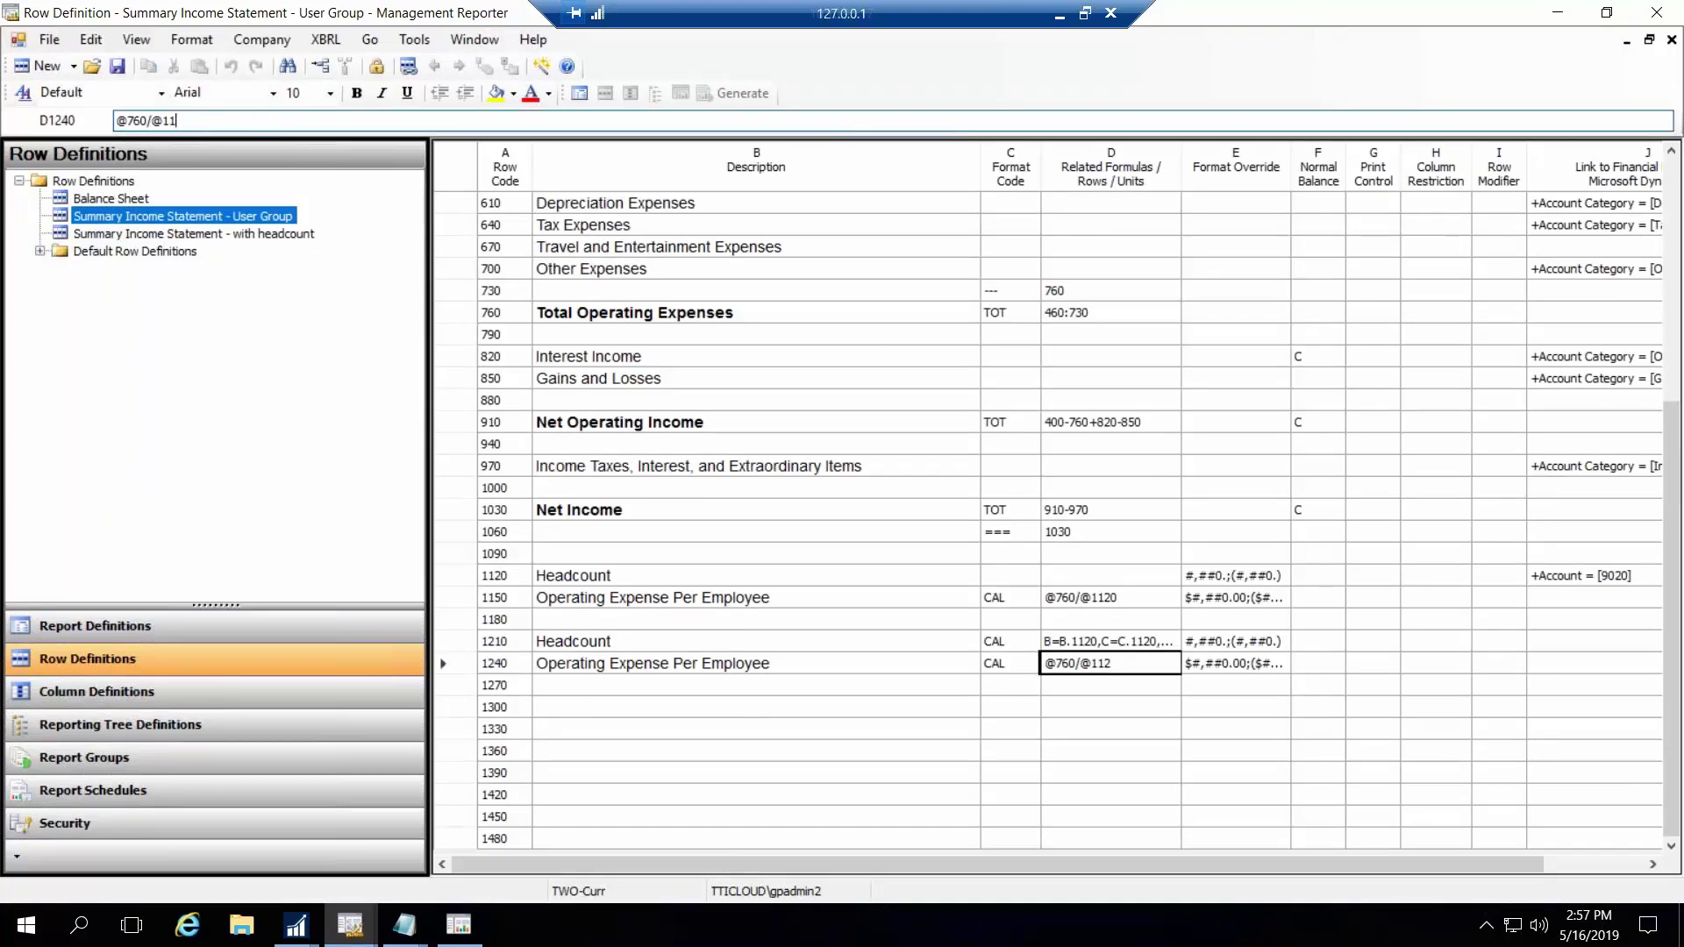
pyautogui.write('210')
pyautogui.press('Return')
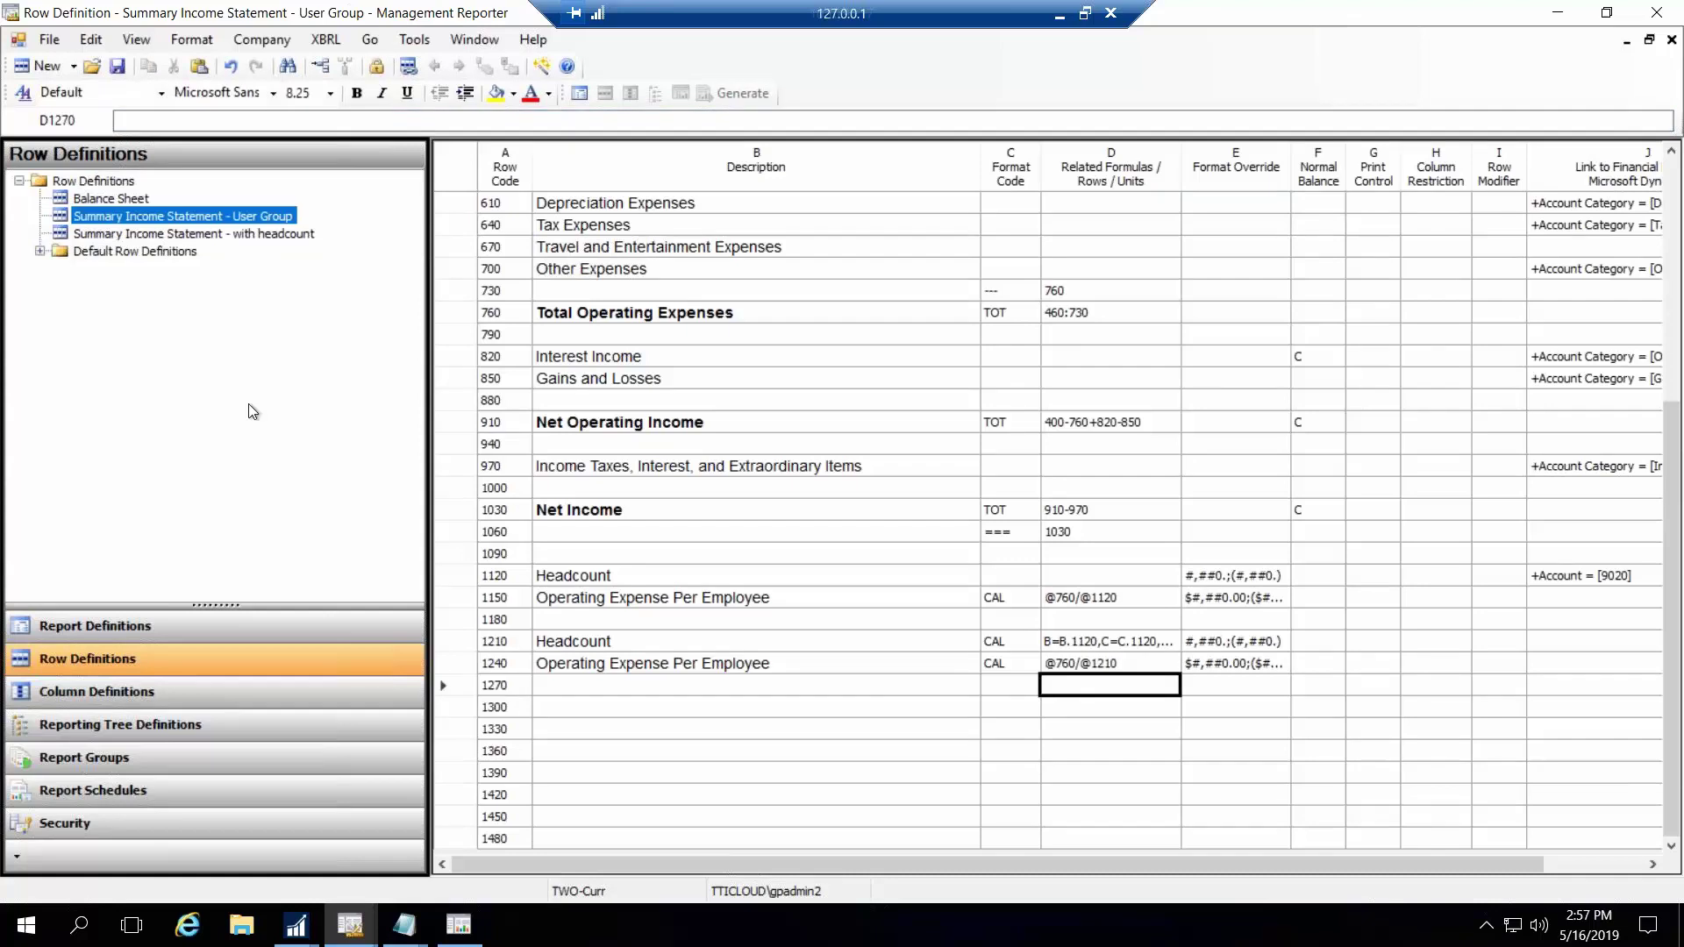
# Check the row 1210 Headcount formula, then save and close the row definition
pyautogui.click(1109, 638)
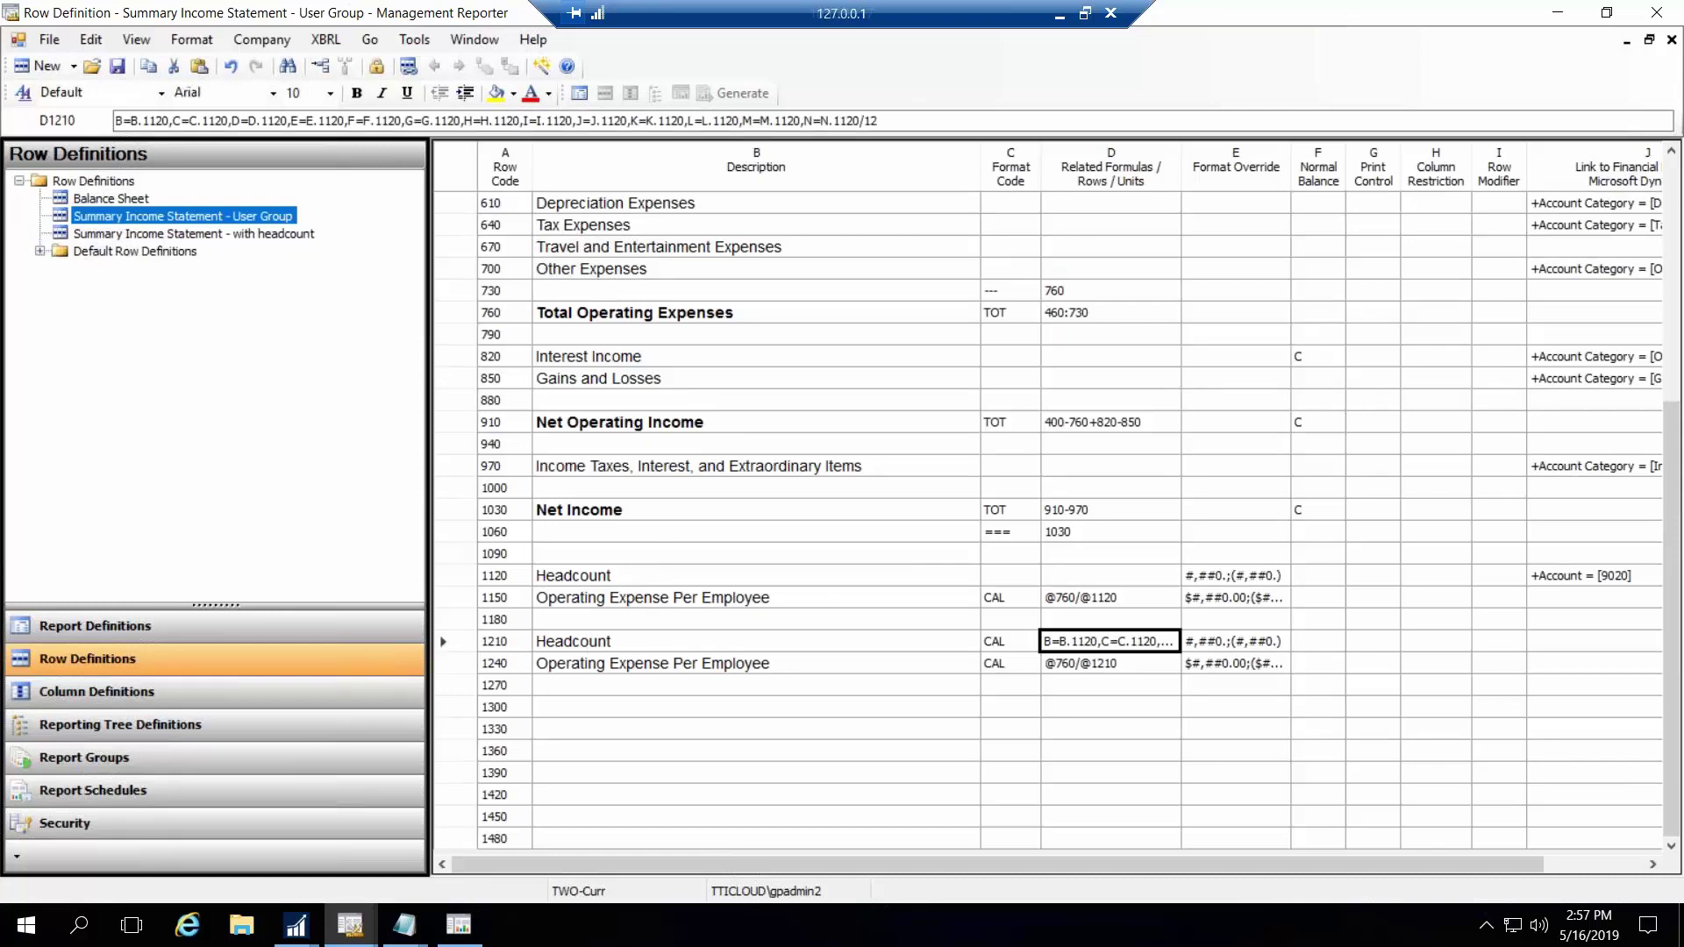
pyautogui.click(117, 67)
pyautogui.click(1673, 41)
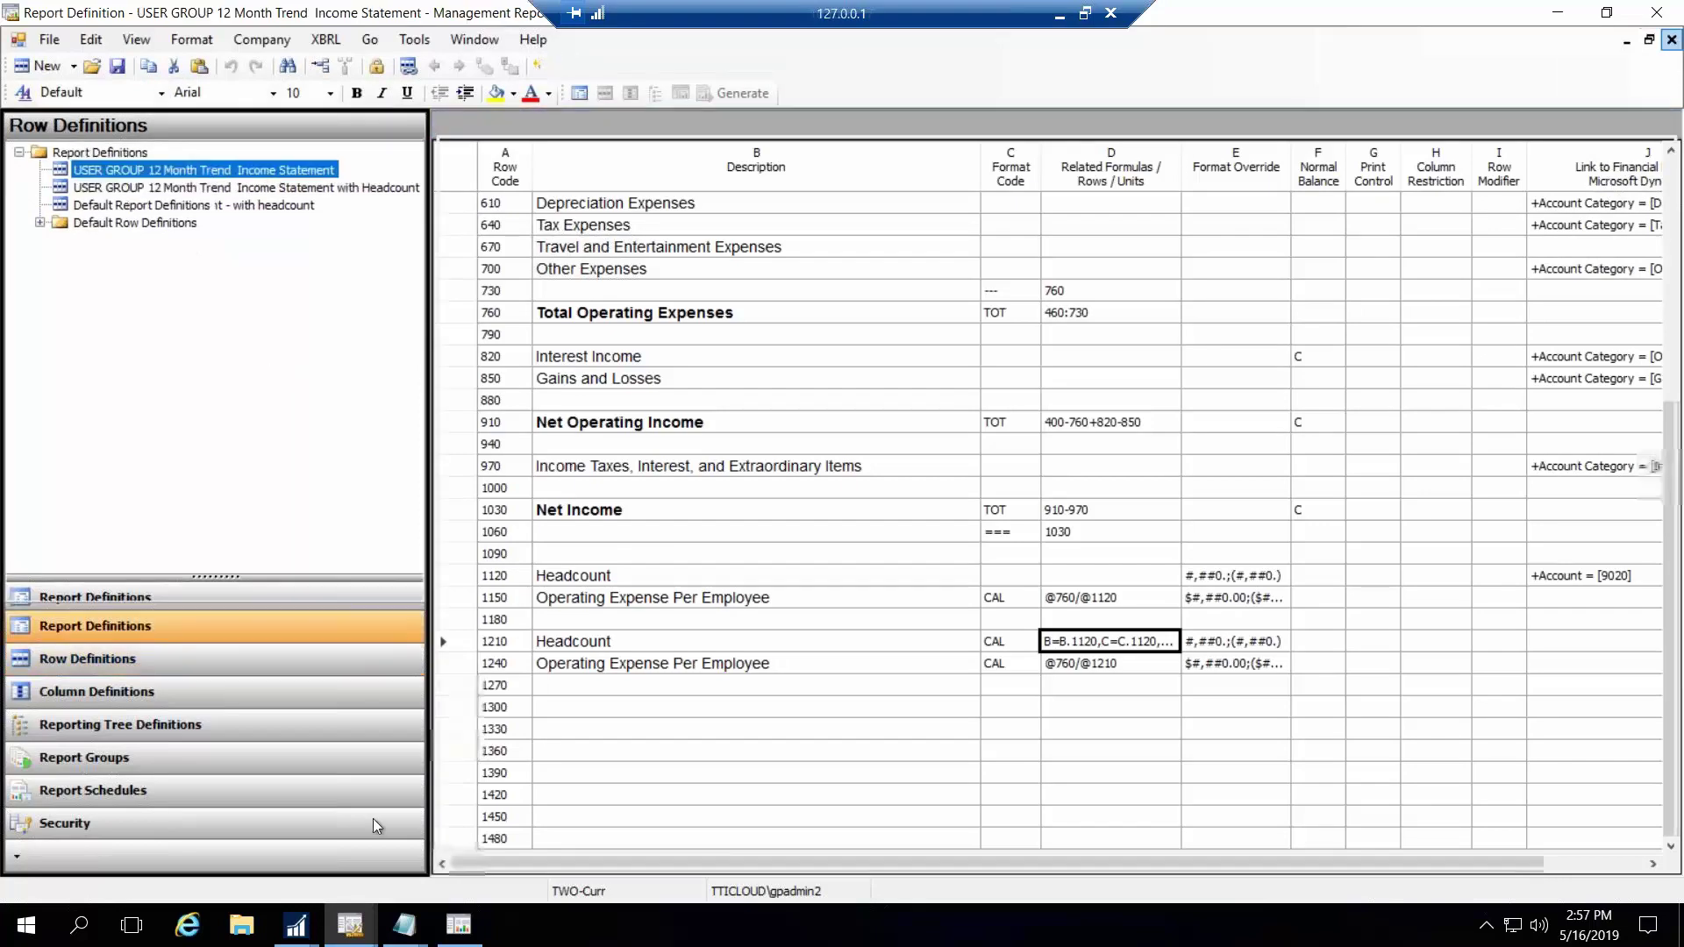
# Close the displayed report and open the Completed version of the USER GROUP 12 Month Trend Income Statement from its library versions
pyautogui.click(457, 924)
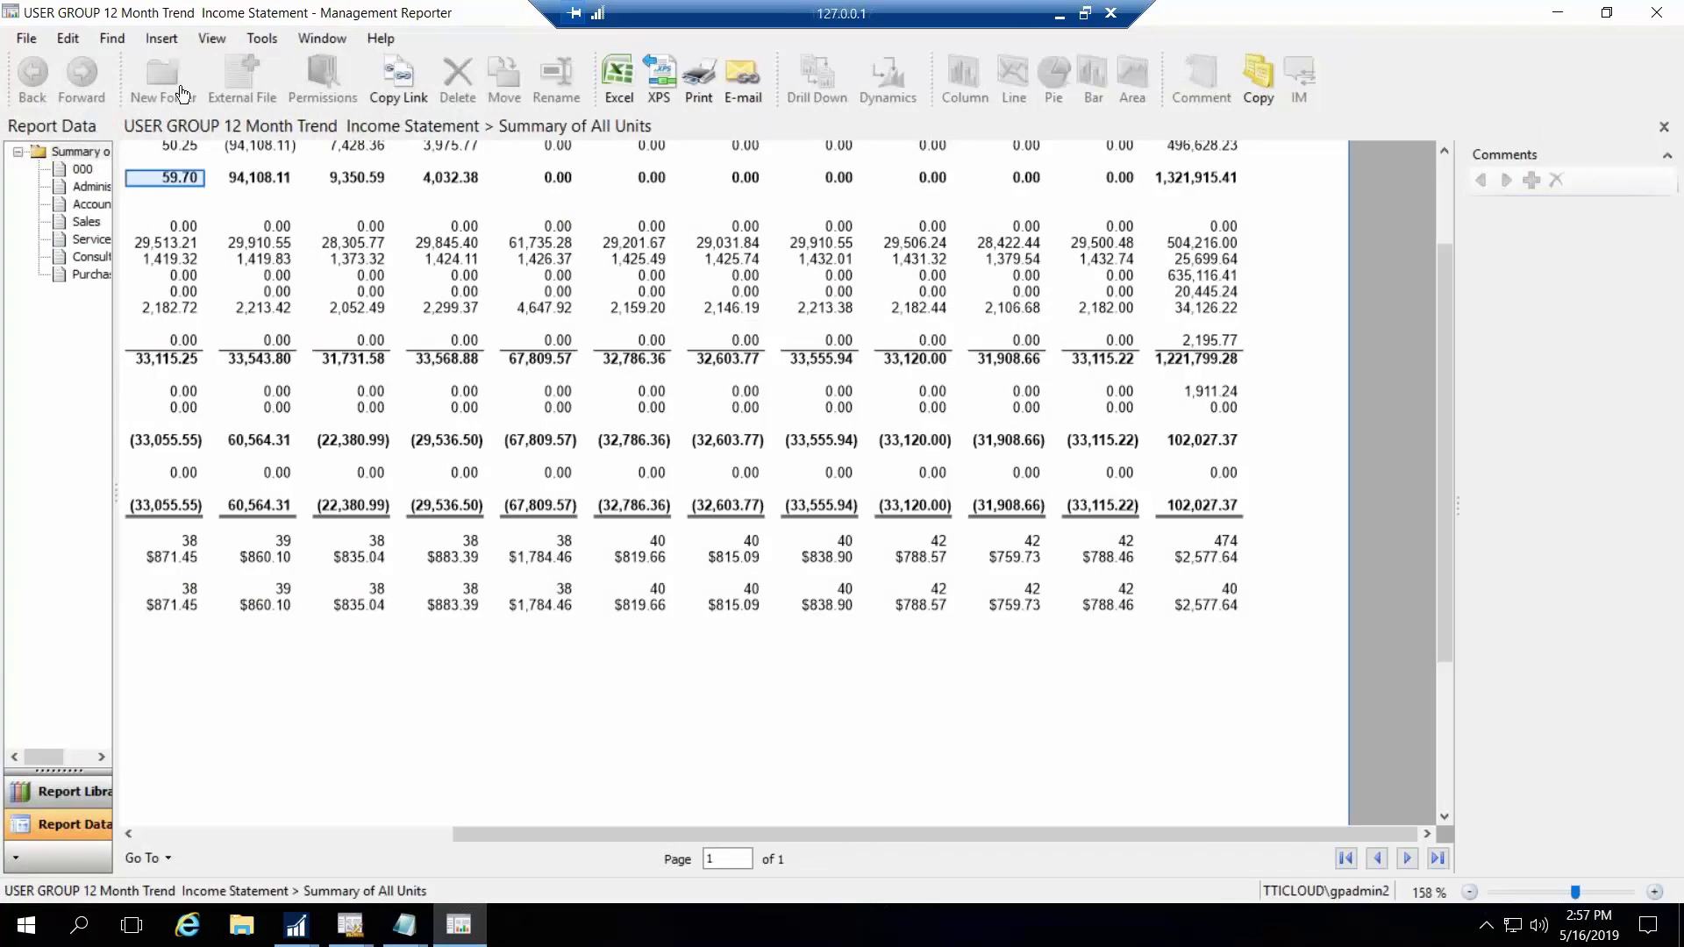
pyautogui.click(1664, 127)
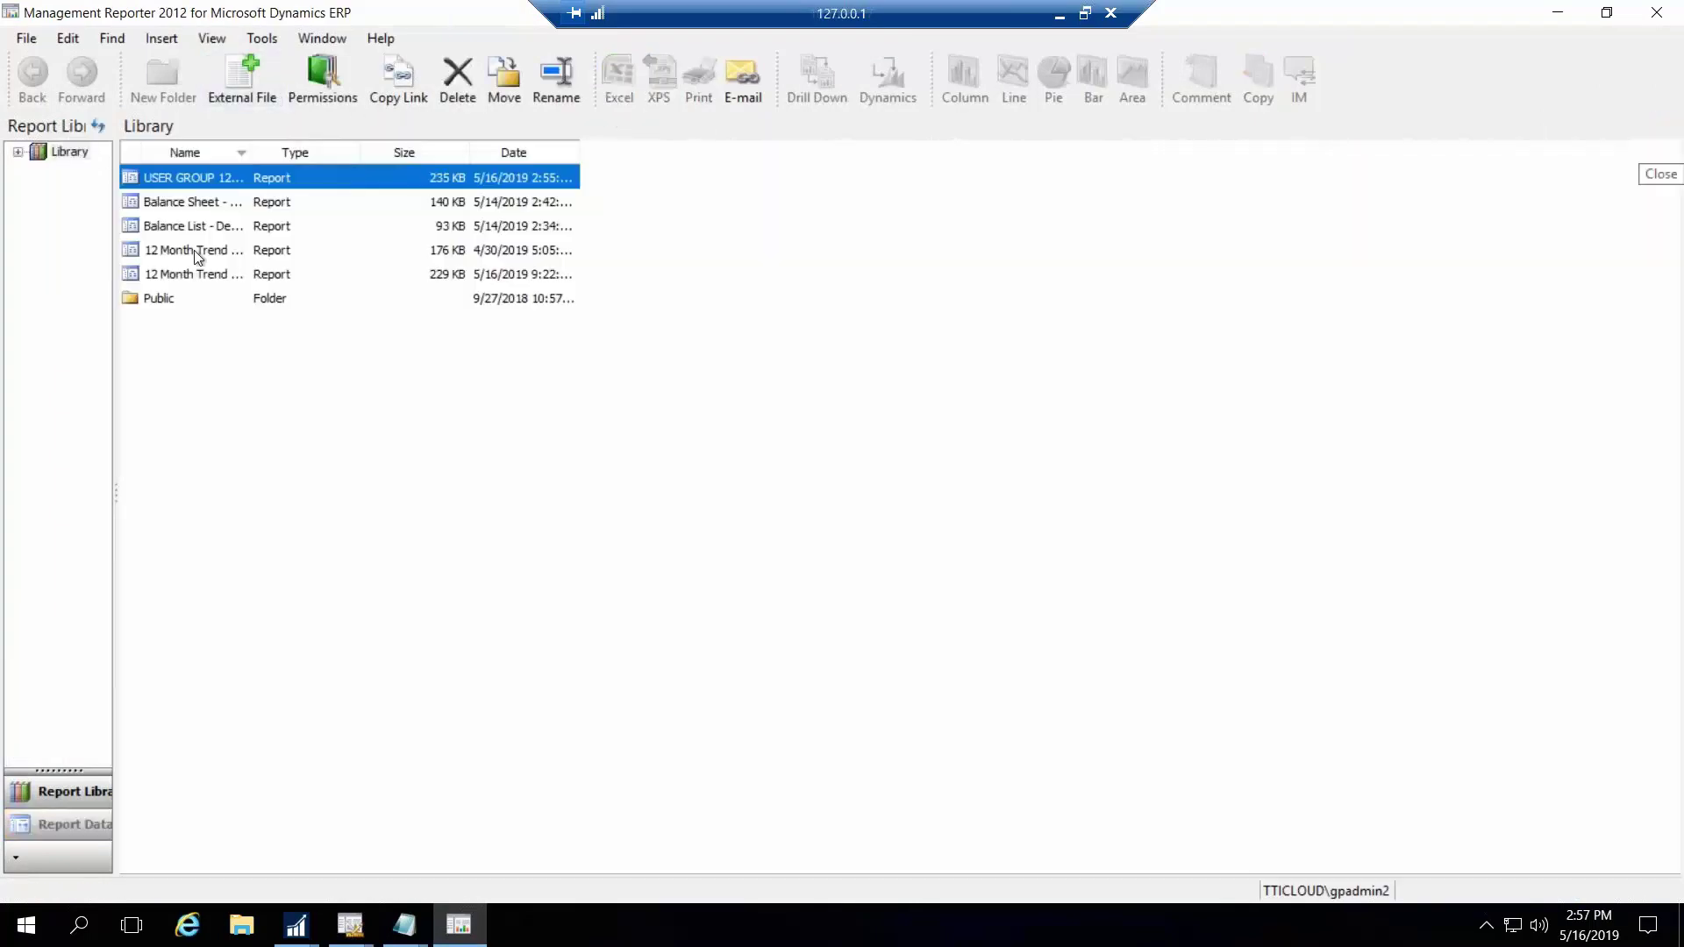
pyautogui.rightClick(202, 178)
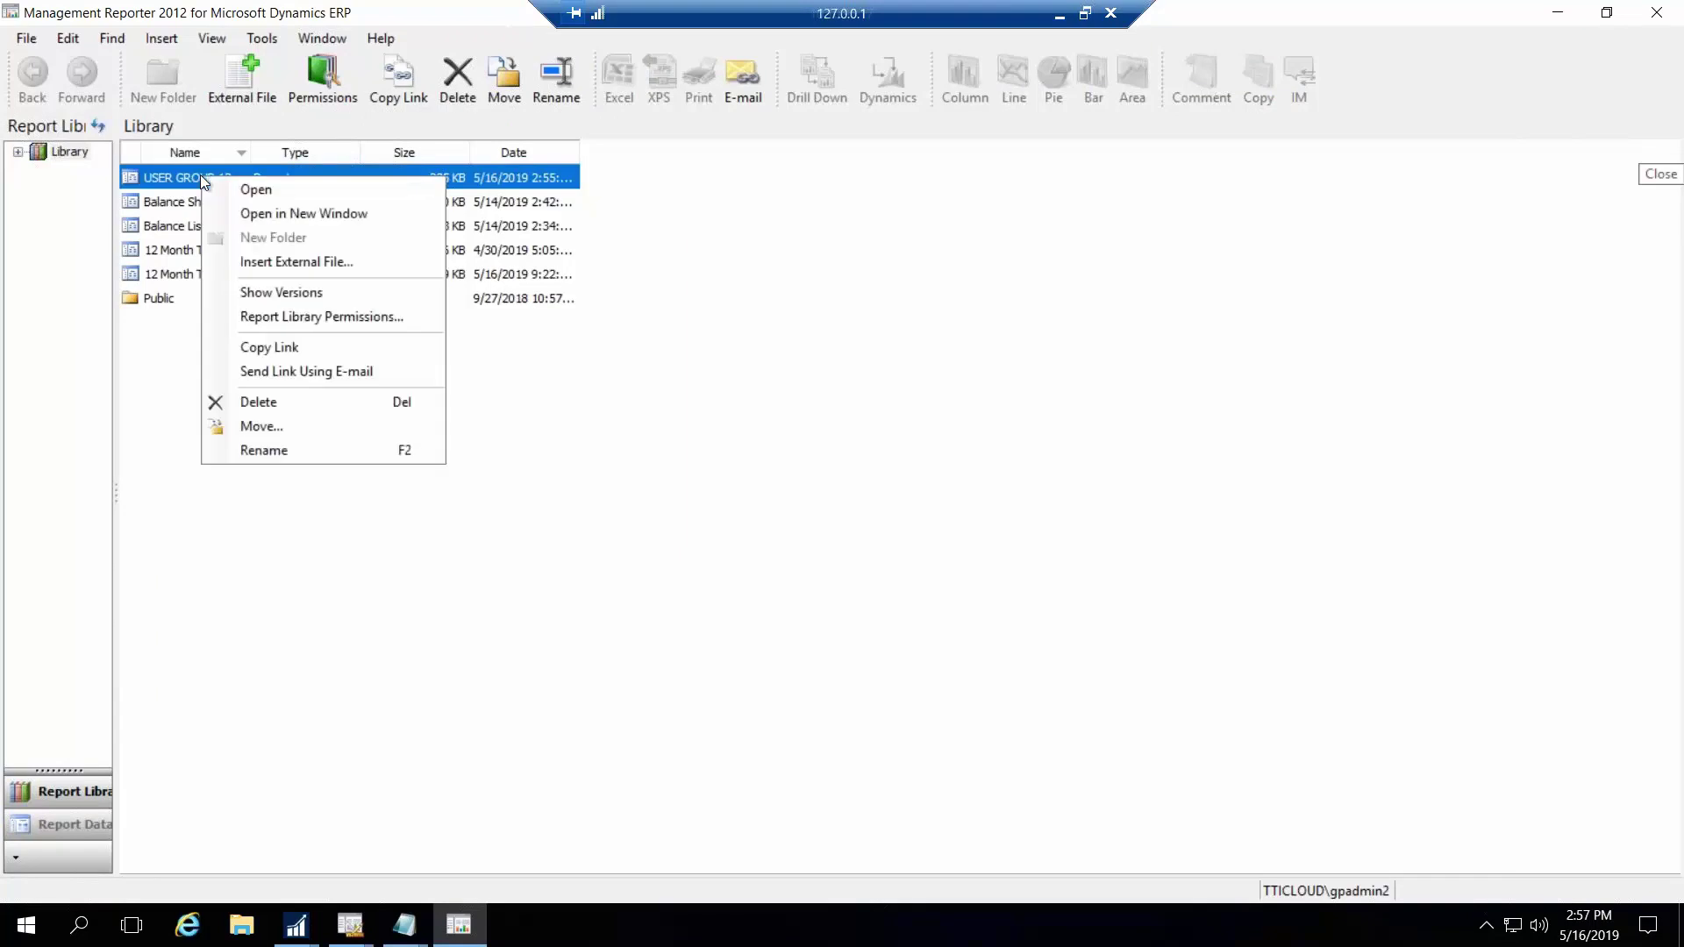
pyautogui.click(262, 297)
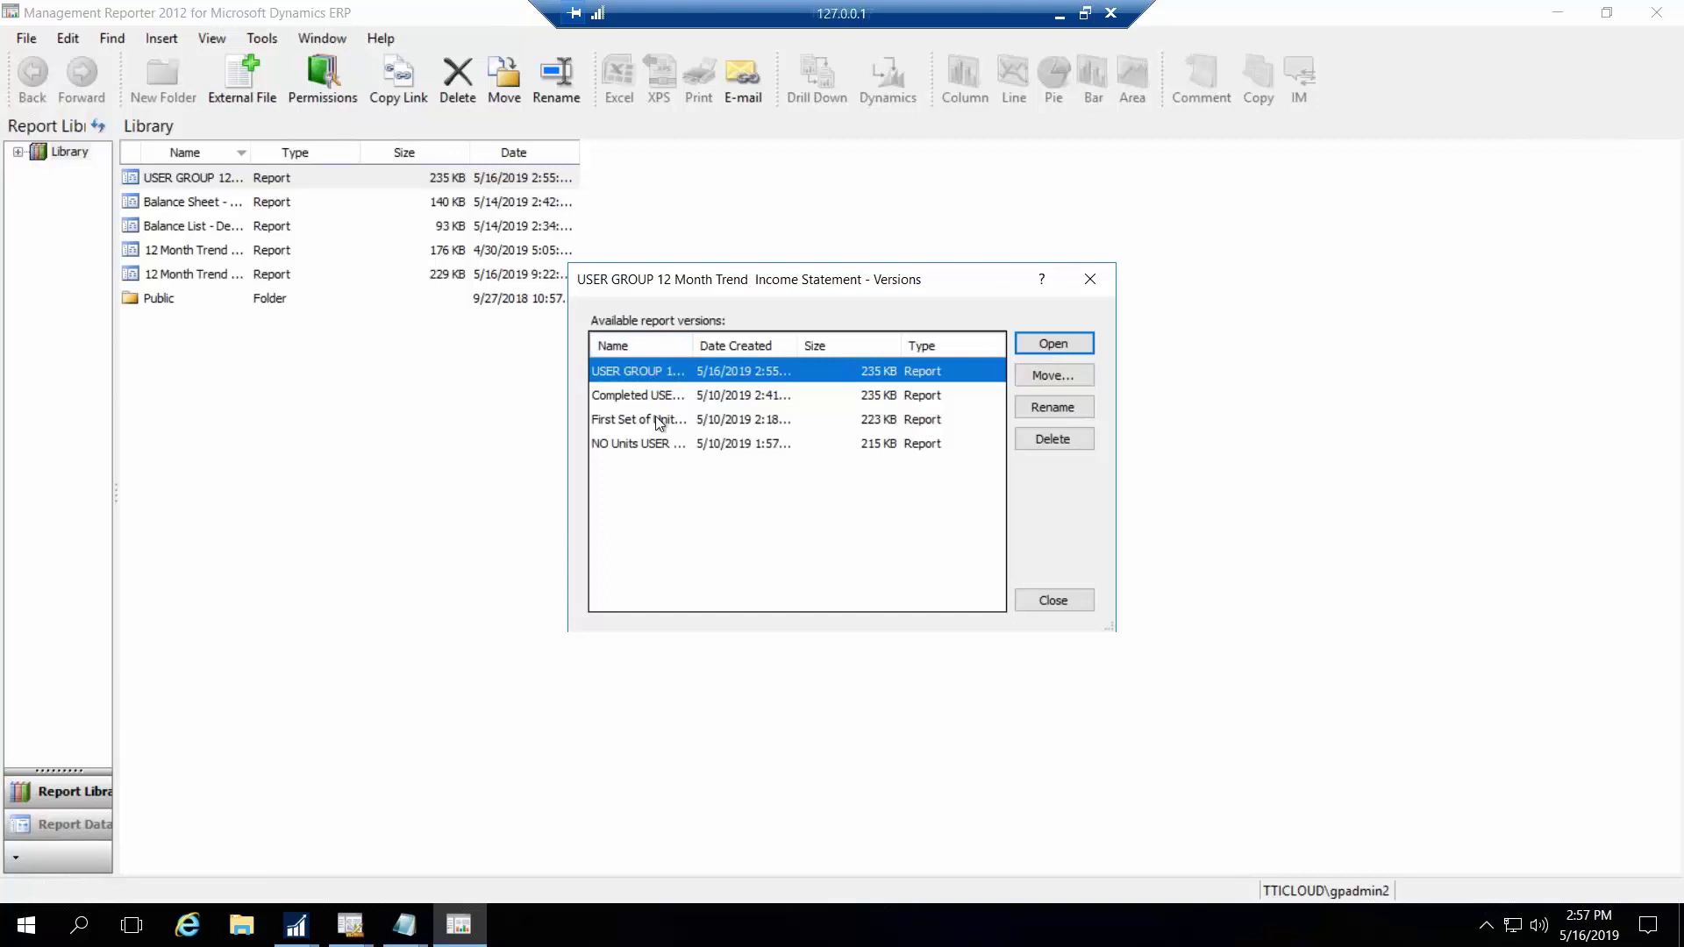
pyautogui.click(650, 392)
pyautogui.doubleClick(649, 389)
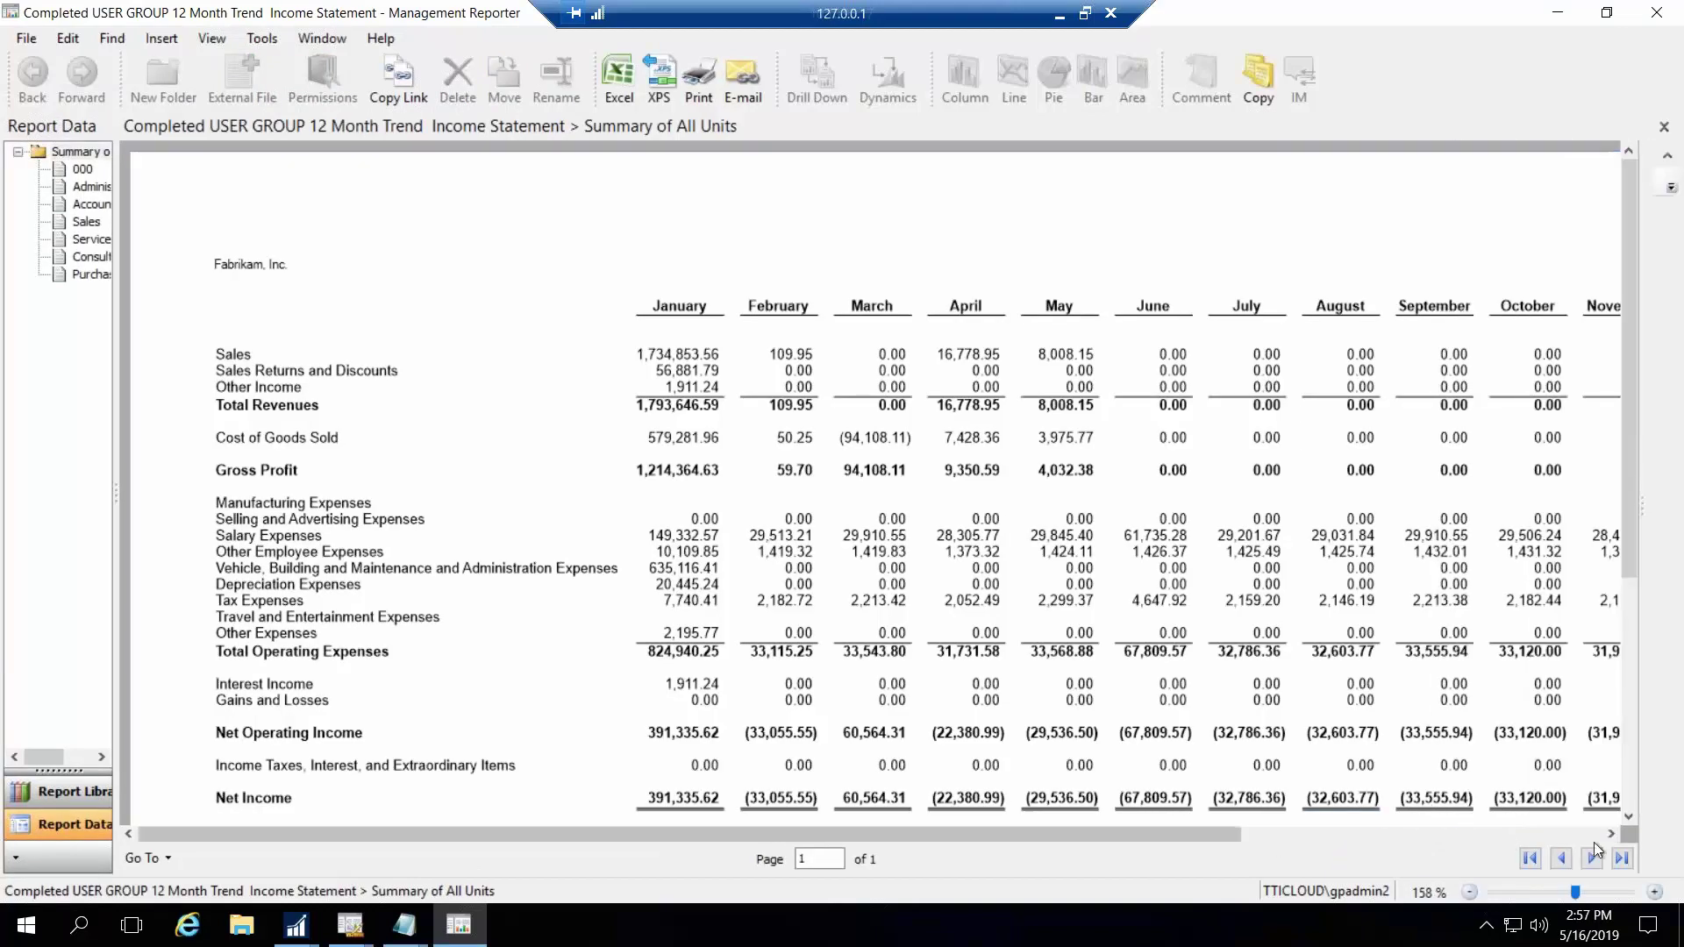
# Compare the YTD values of both Headcount and Operating Expense Per Employee row pairs in the Completed report
pyautogui.click(1609, 833)
pyautogui.click(1628, 787)
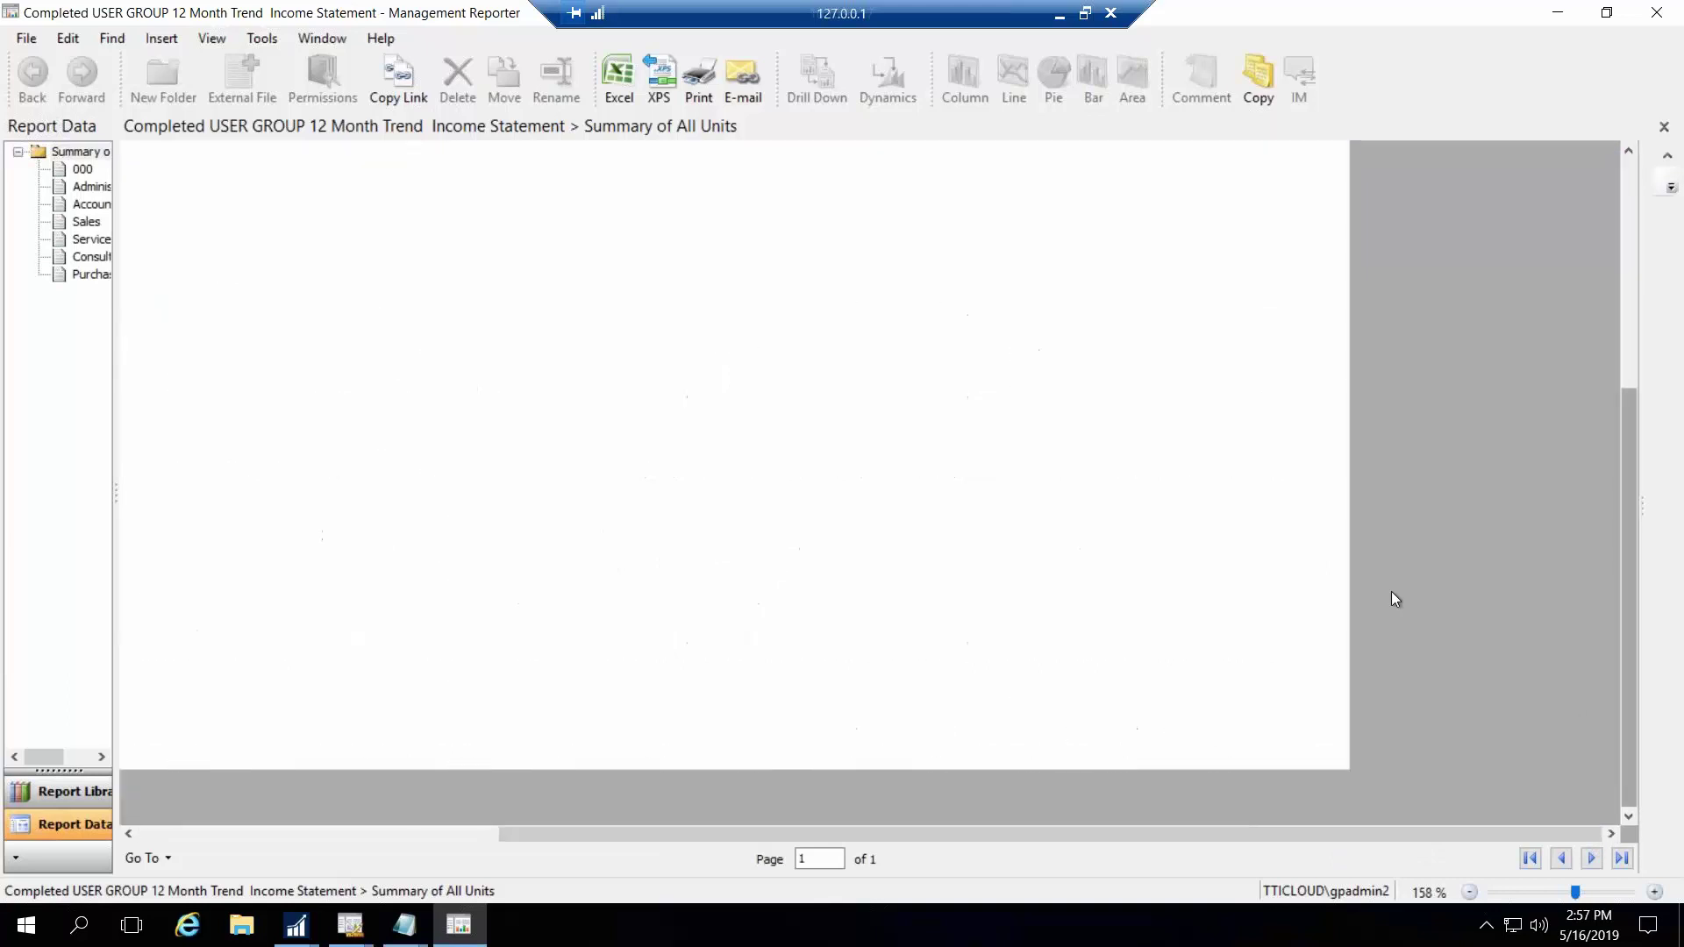
pyautogui.scroll(5, 1350, 496)
pyautogui.scroll(-3, 1371, 581)
pyautogui.click(1197, 544)
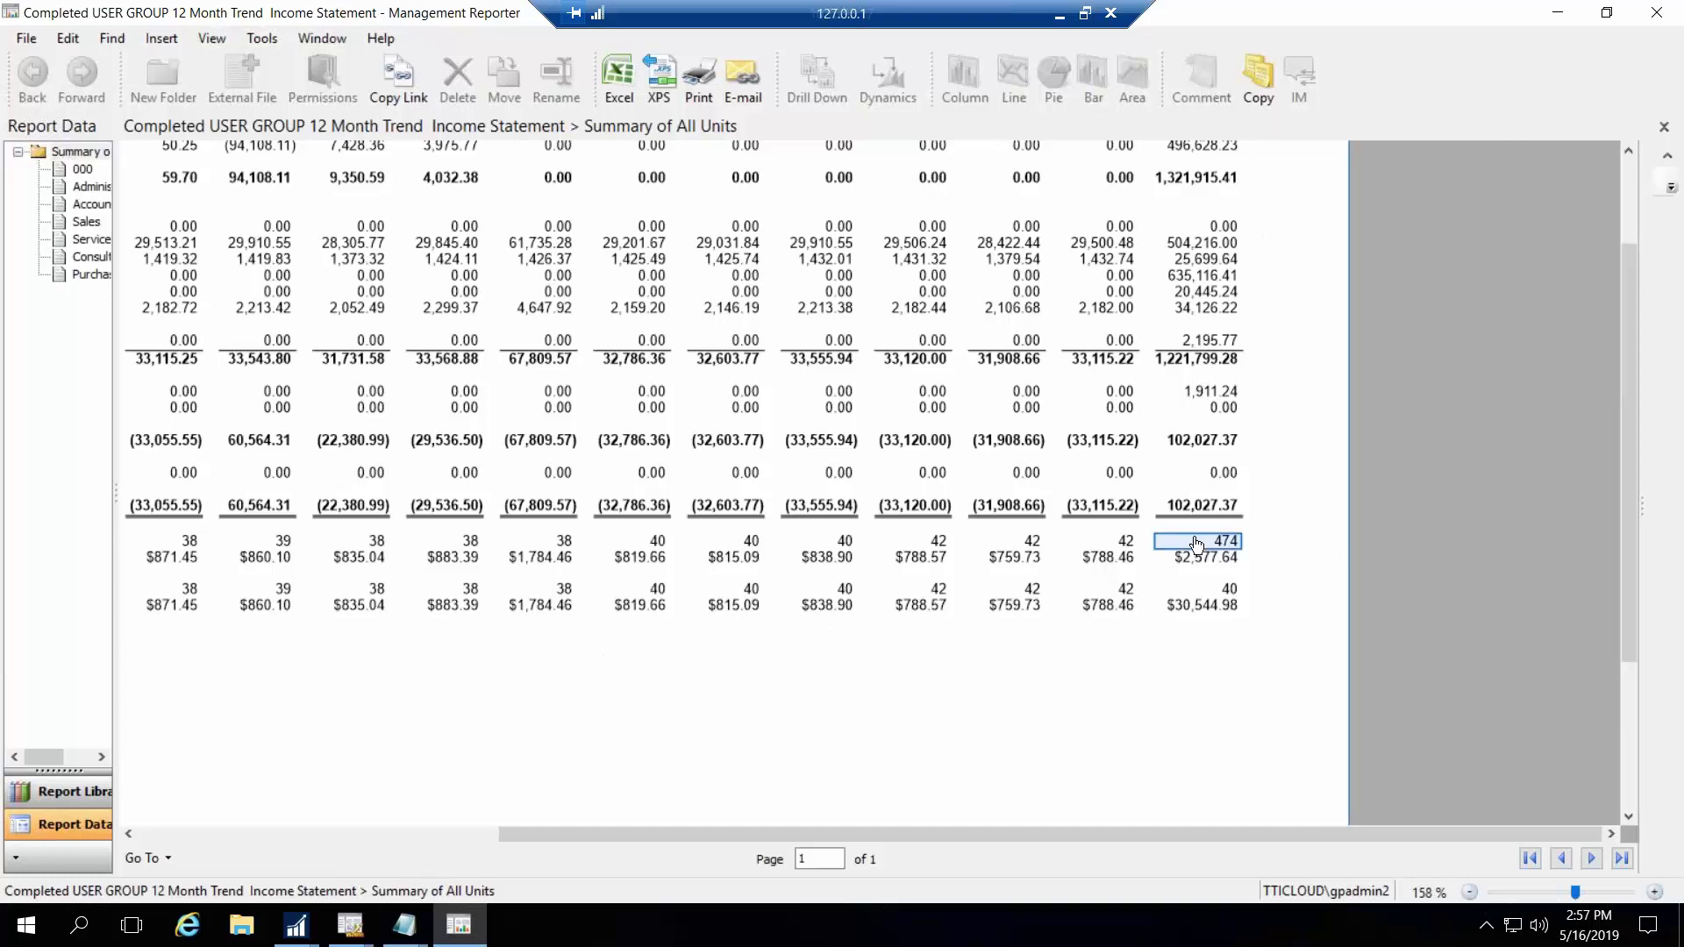
pyautogui.click(1195, 541)
pyautogui.click(1202, 590)
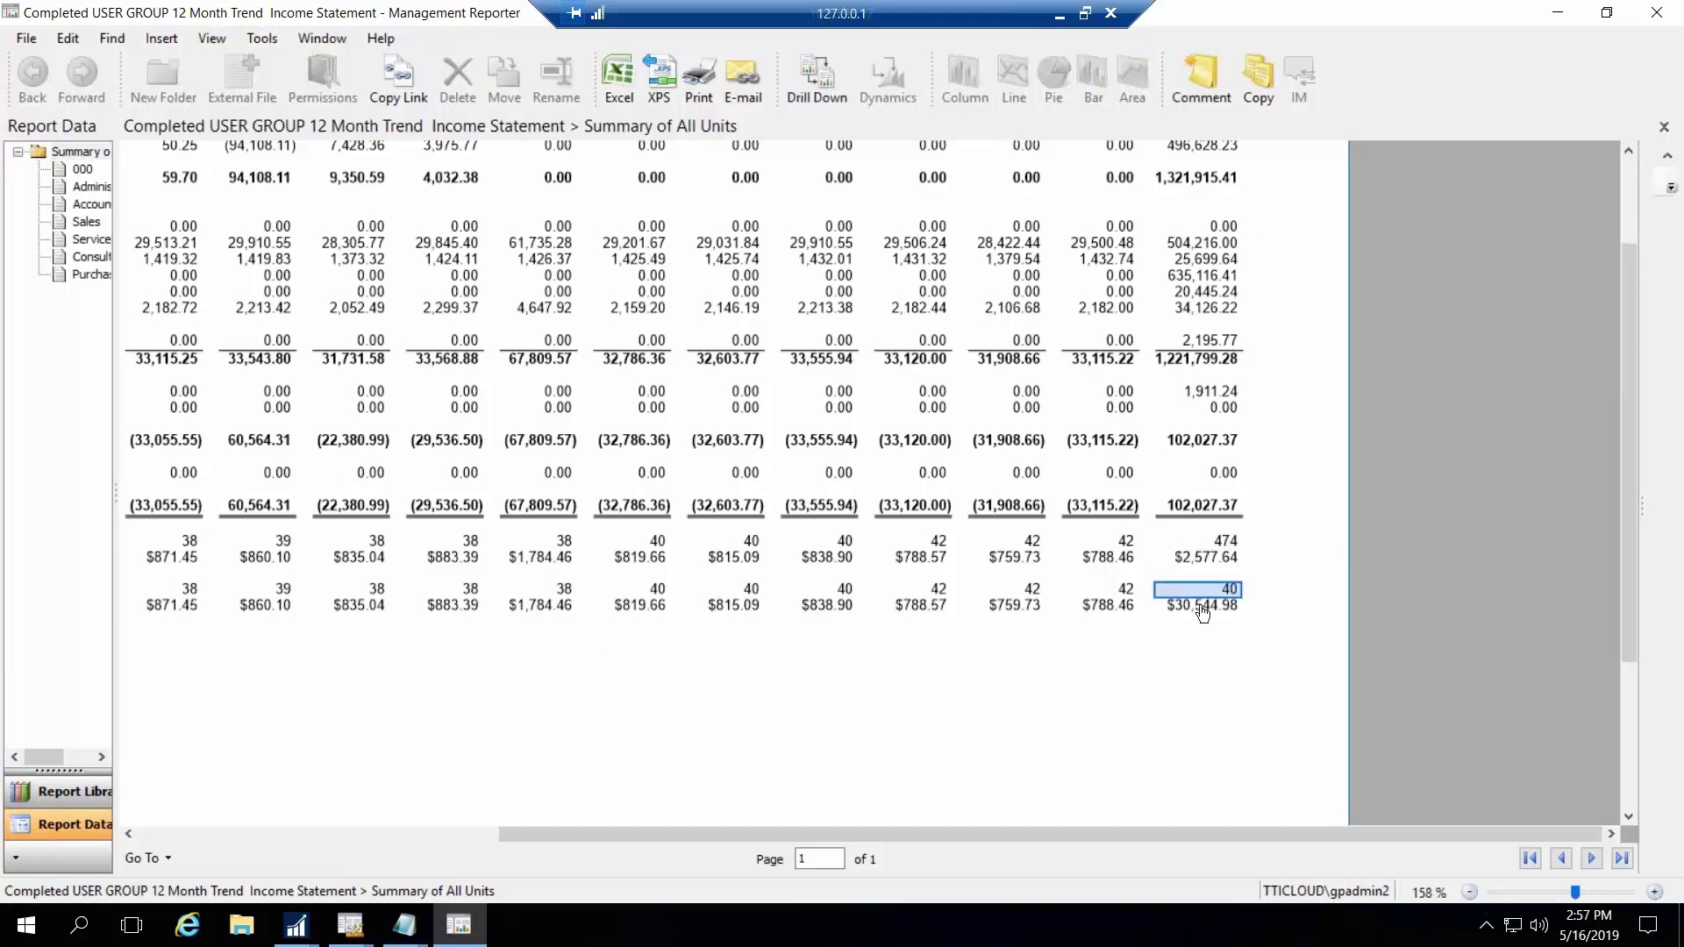
pyautogui.click(1203, 607)
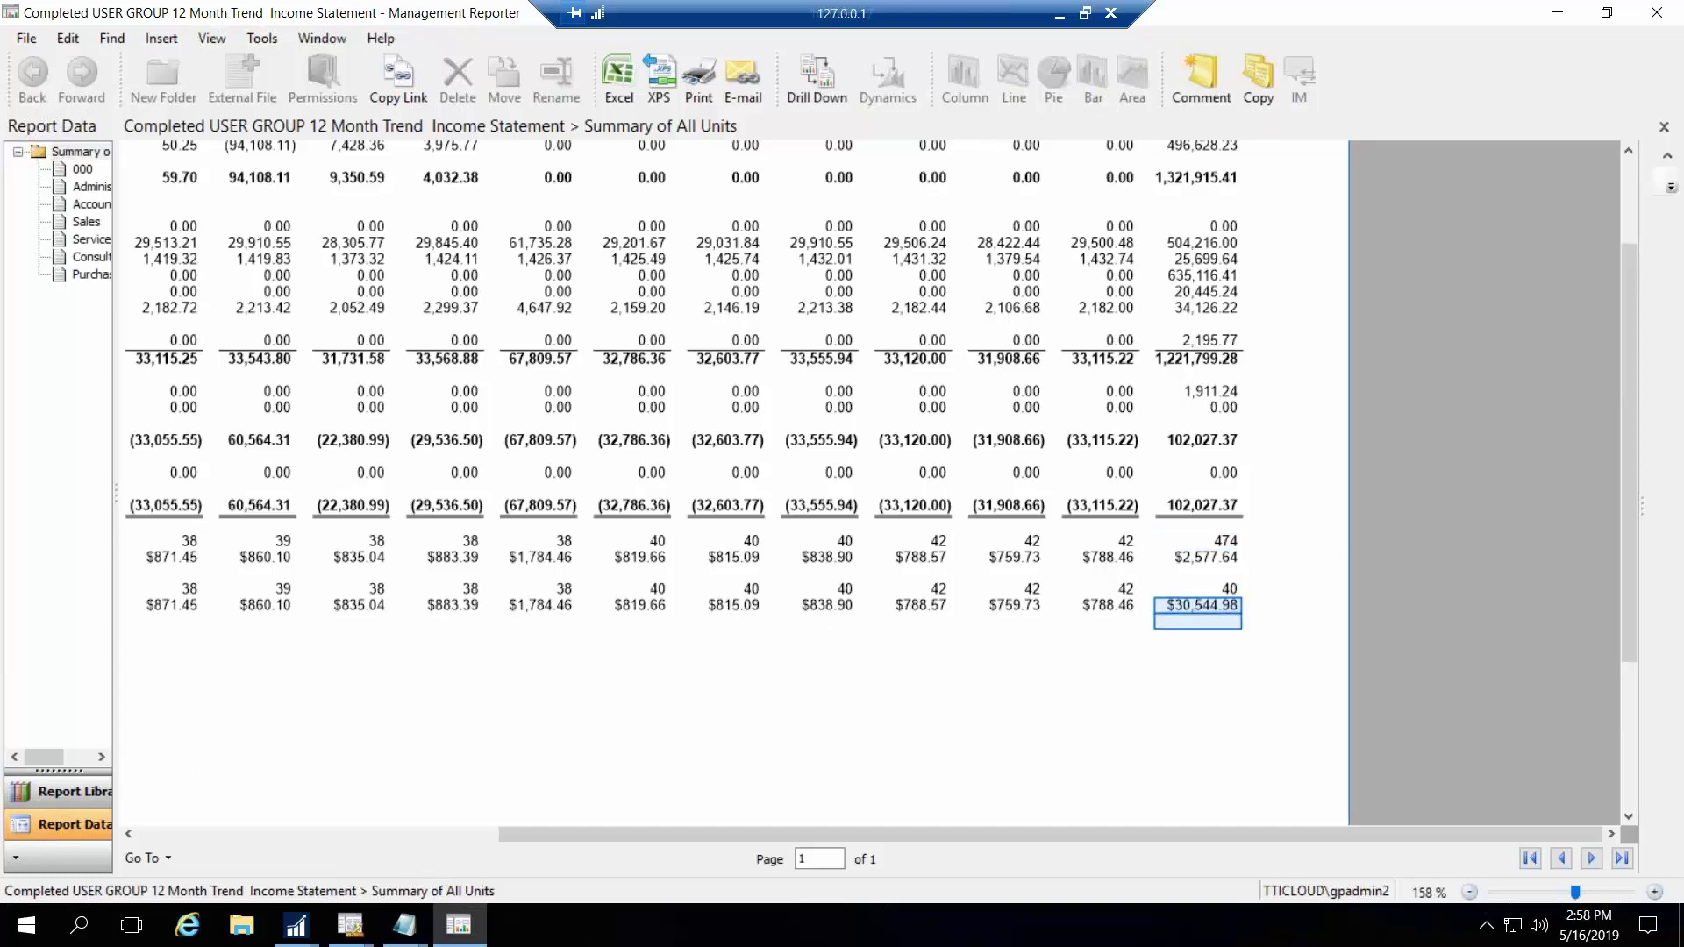